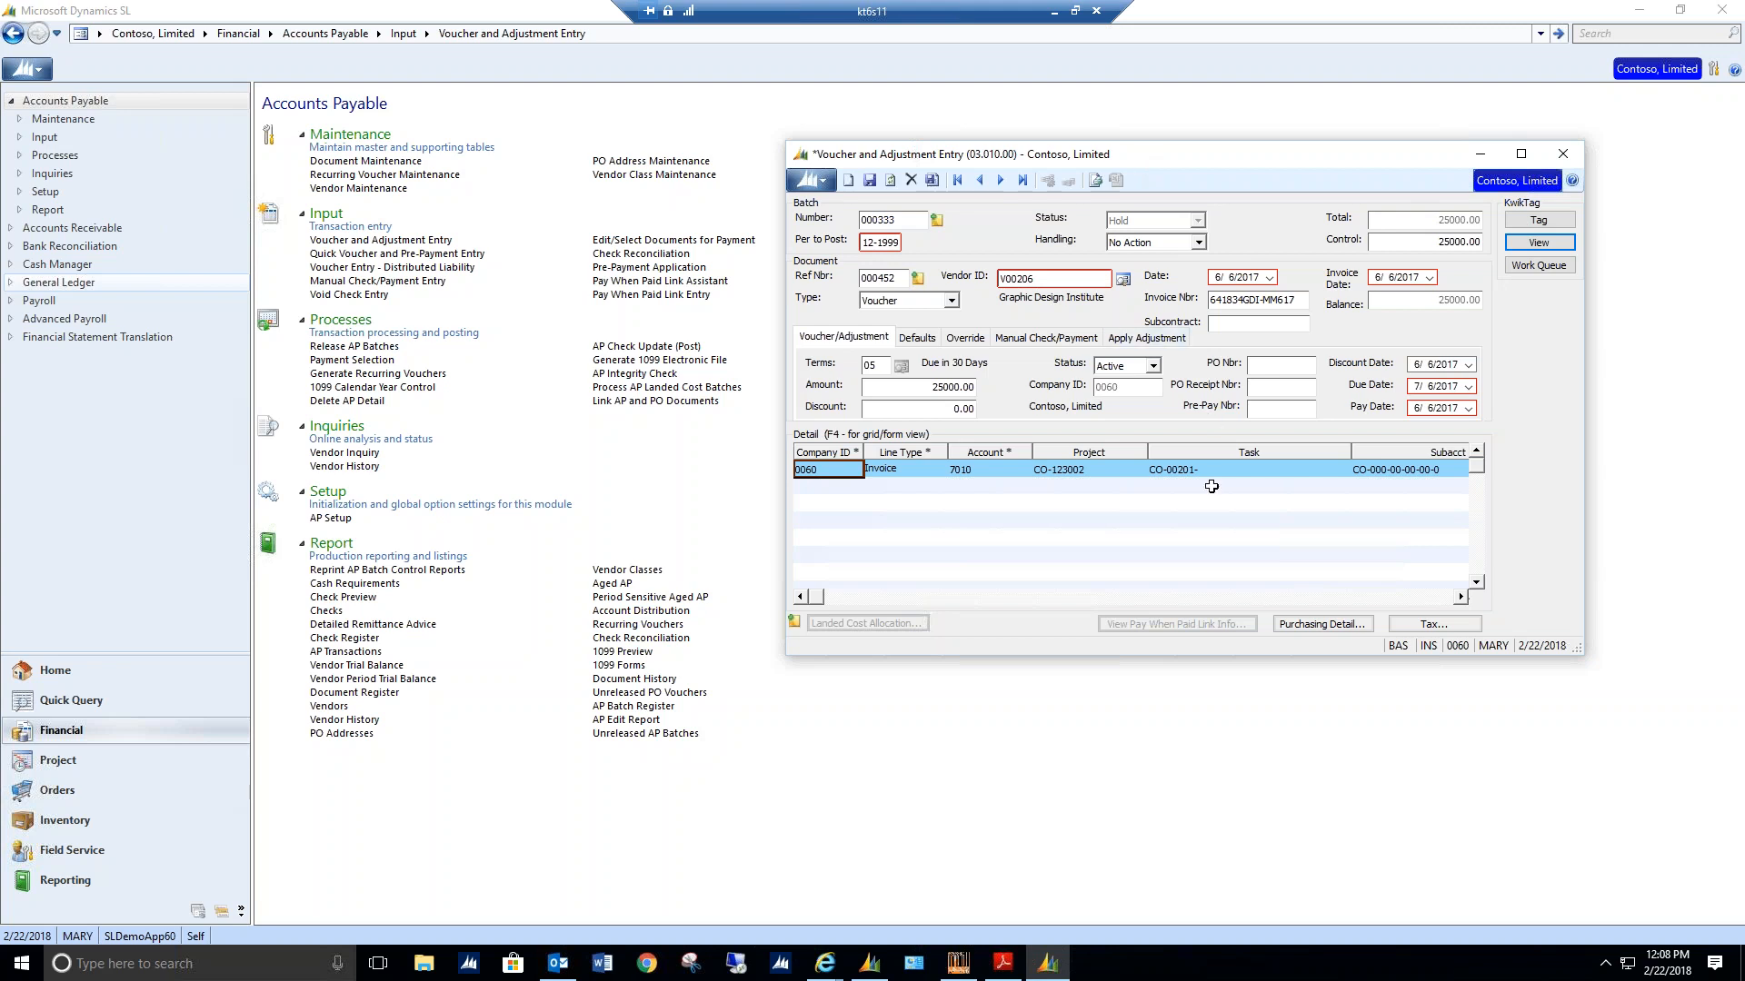
# Examine the project and task on the voucher's invoice line and move the entry window clear of the empty workspace
pyautogui.click(1179, 467)
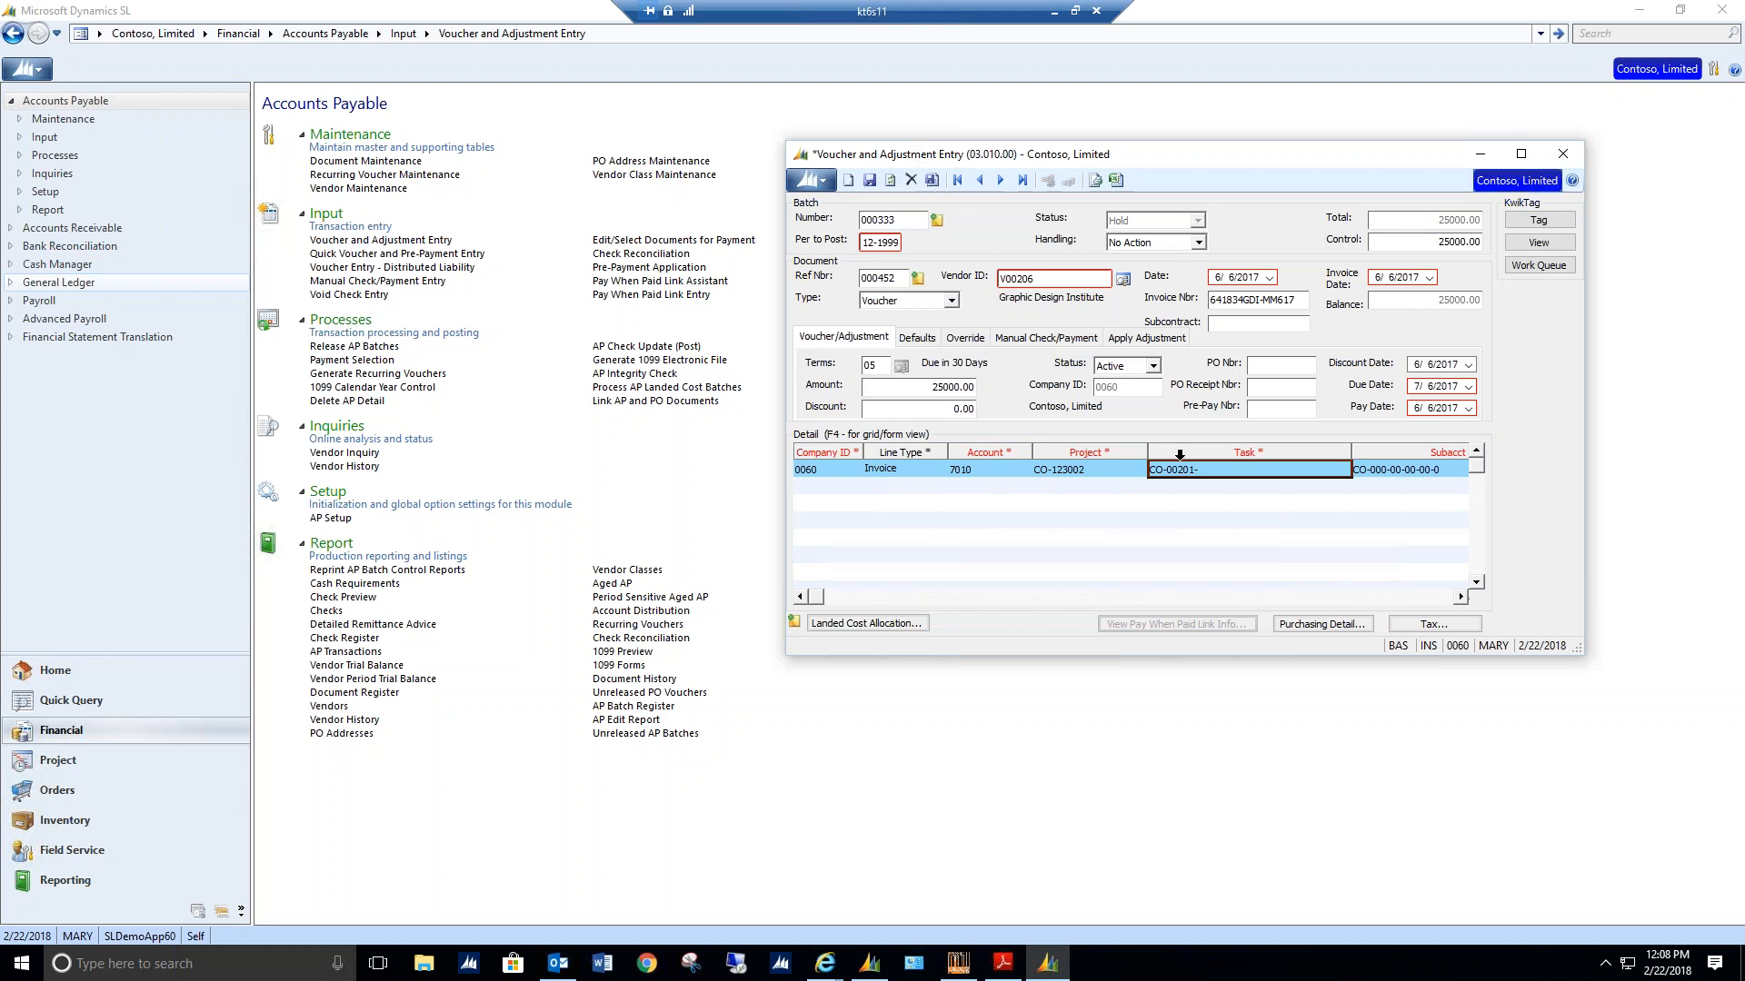
pyautogui.click(1116, 467)
pyautogui.click(1199, 468)
pyautogui.moveTo(1164, 157); pyautogui.dragTo(596, 199)
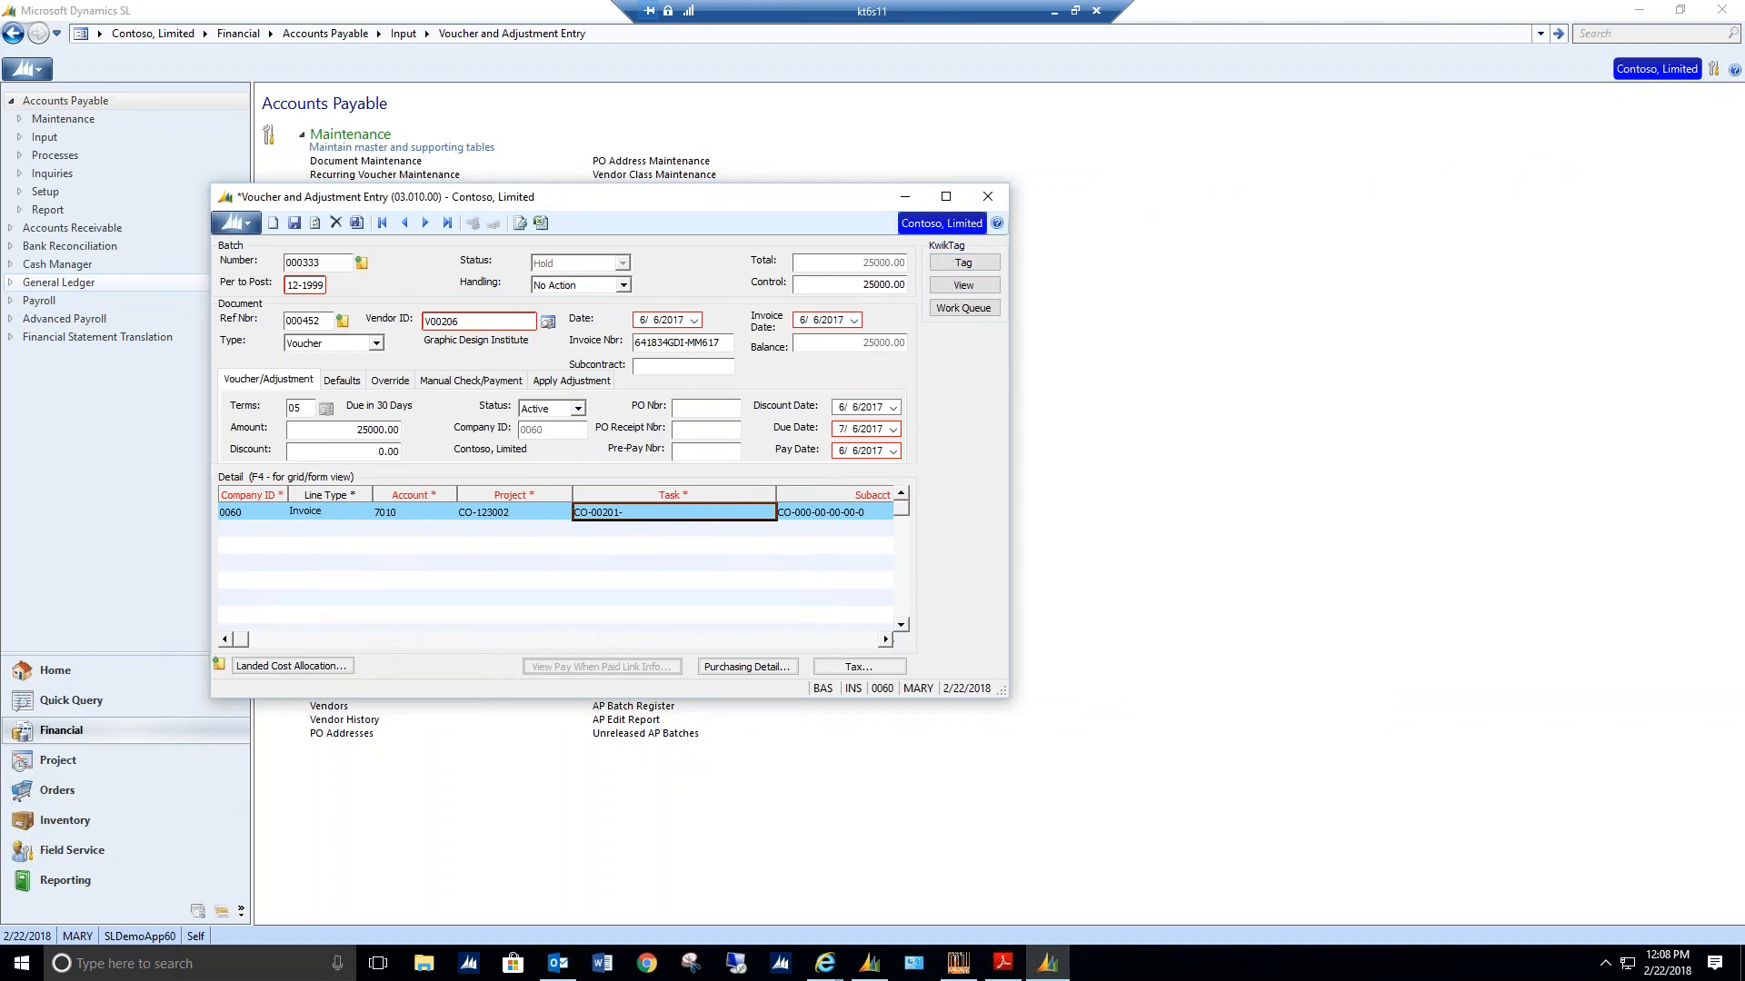
# Open KwikTag document tagging for the voucher and enter the comment "Proof of deliver"
pyautogui.click(983, 264)
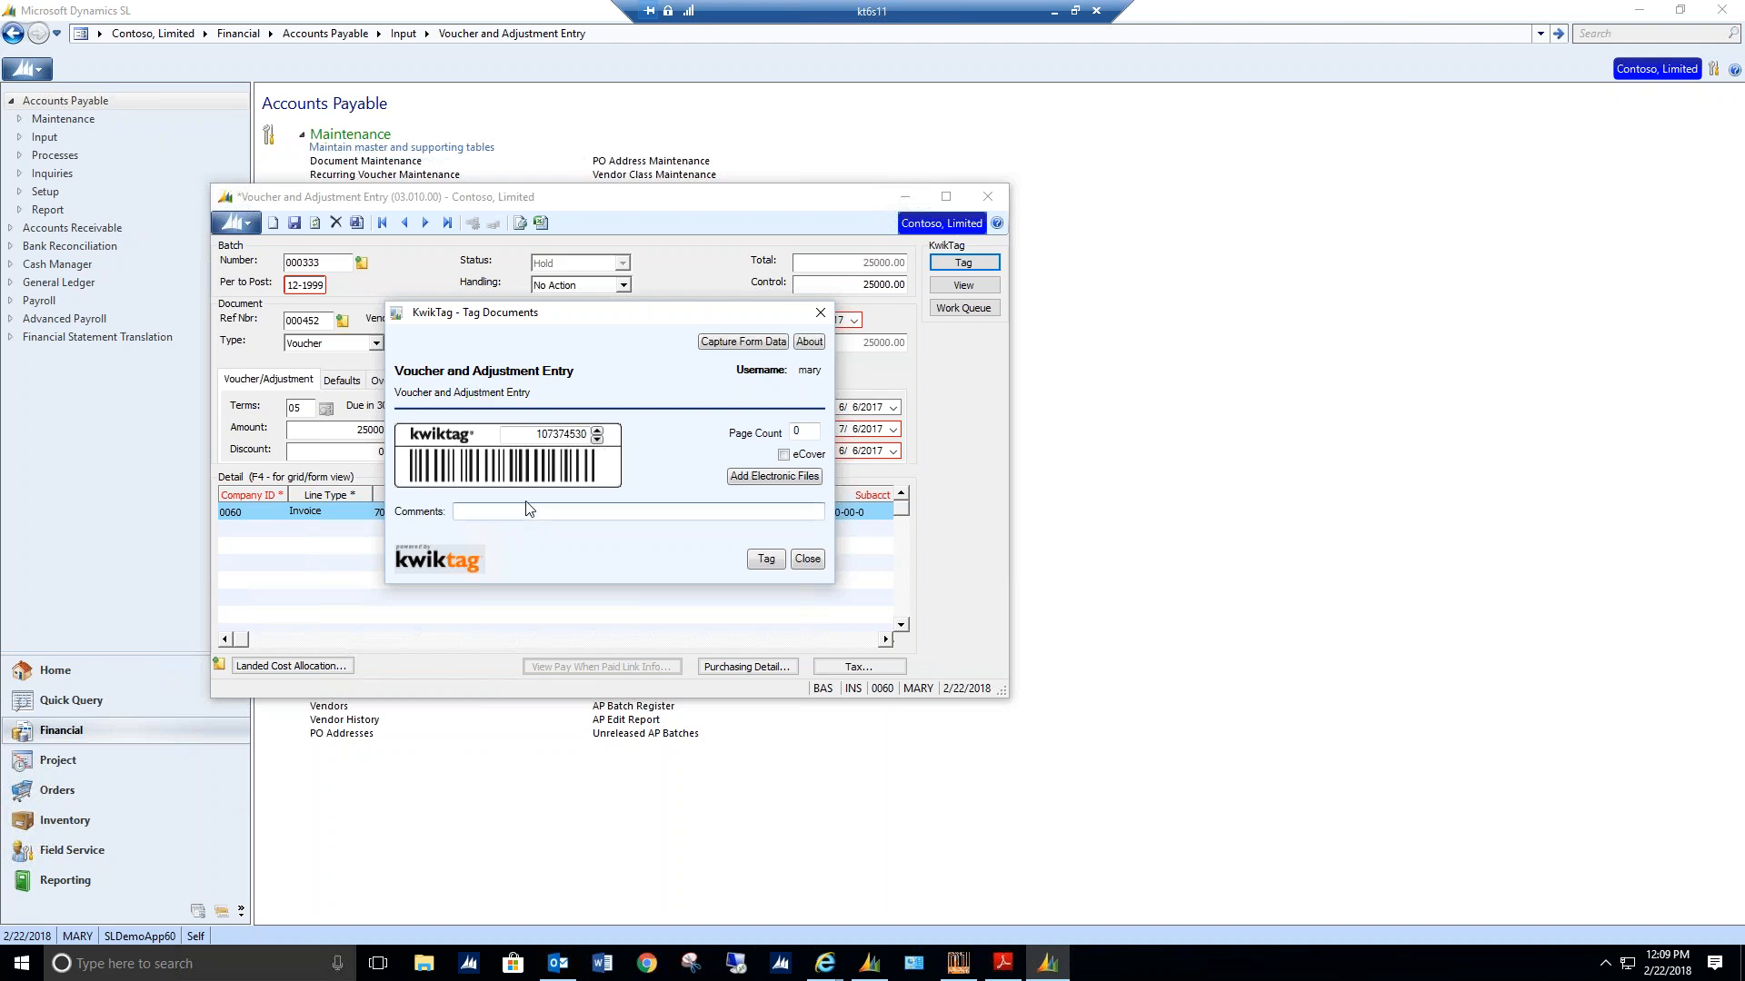
pyautogui.write('Proc')
pyautogui.write('f of deliver')
# Choose the last PDF in the SL Invoices folder as the electronic file to add to the tag
pyautogui.click(738, 480)
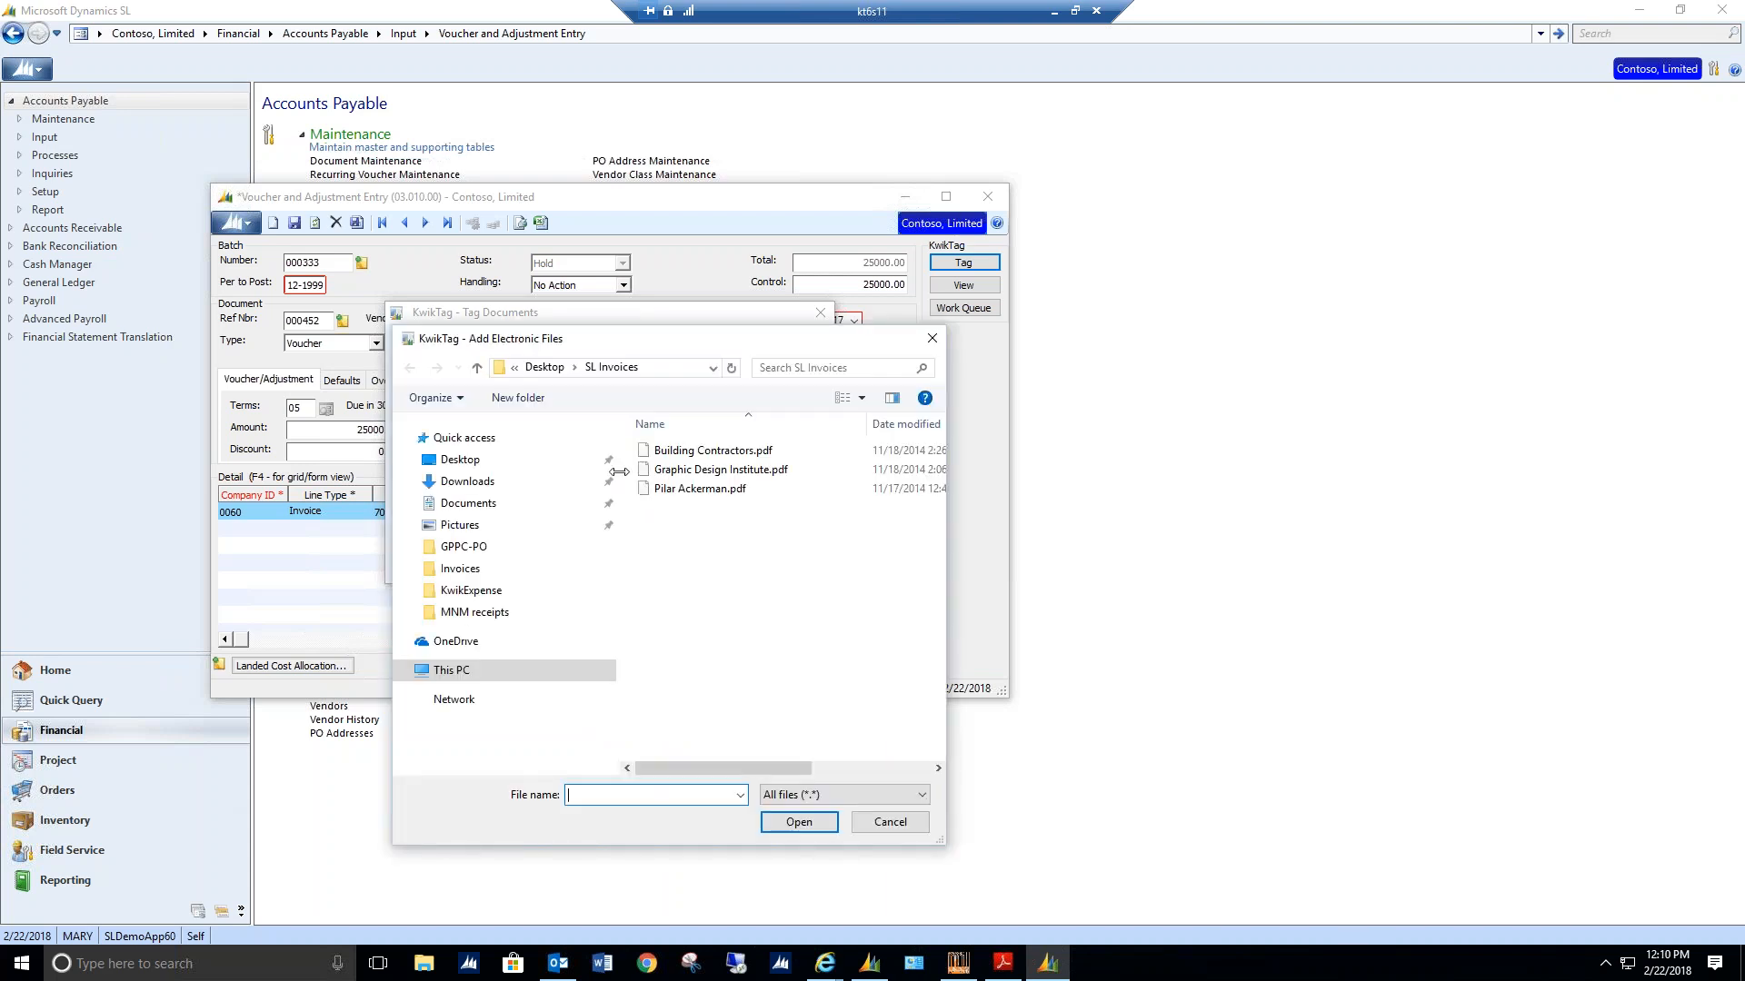
pyautogui.moveTo(891, 336); pyautogui.dragTo(1299, 213)
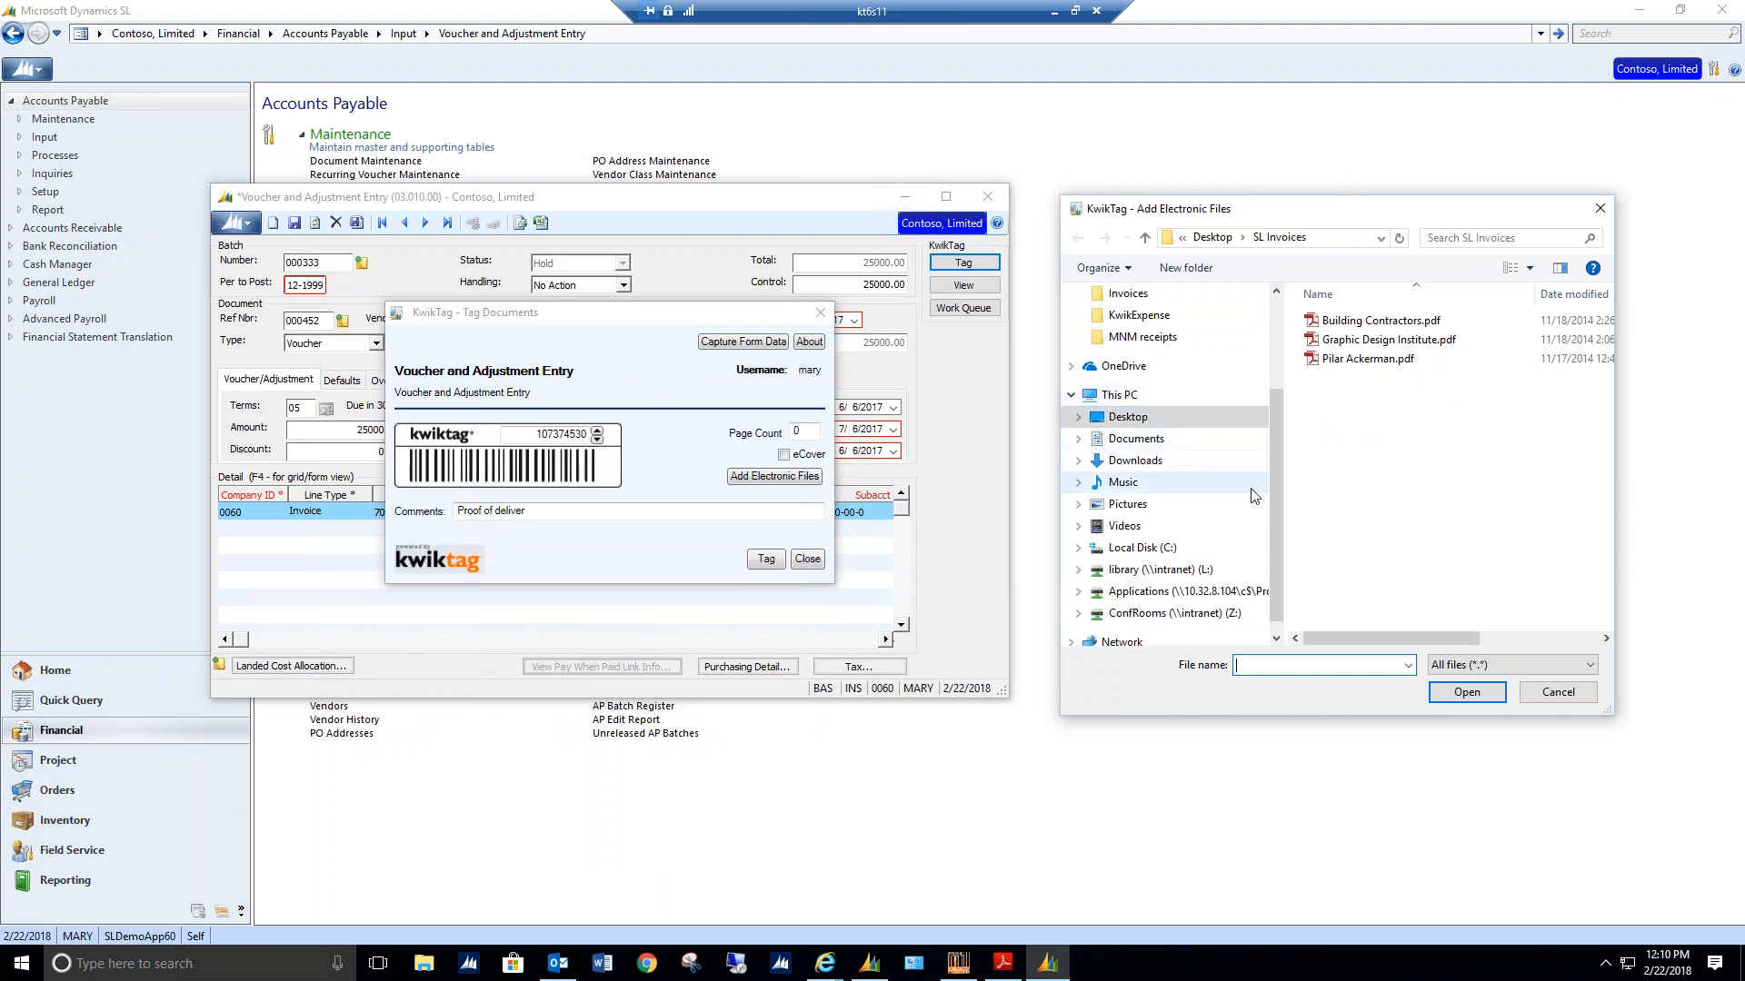
pyautogui.moveTo(1282, 536)
pyautogui.mouseDown()
pyautogui.moveTo(1269, 450)
pyautogui.moveTo(1274, 516)
pyautogui.mouseUp()
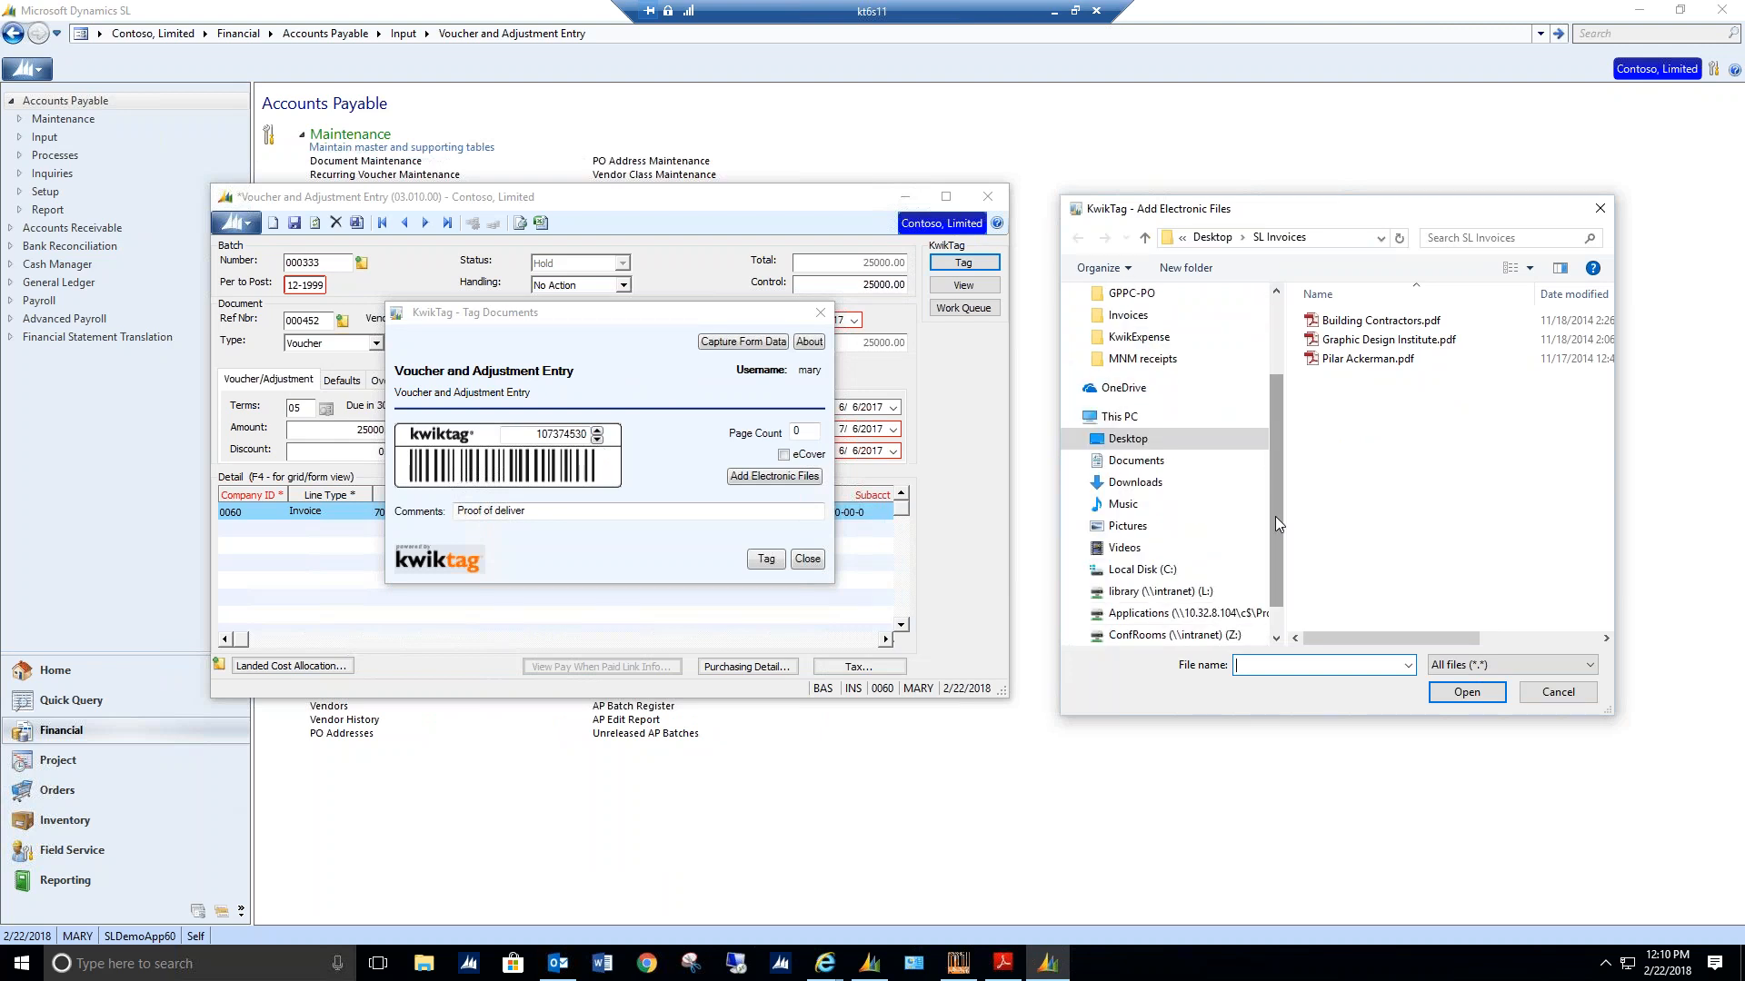
pyautogui.click(1332, 365)
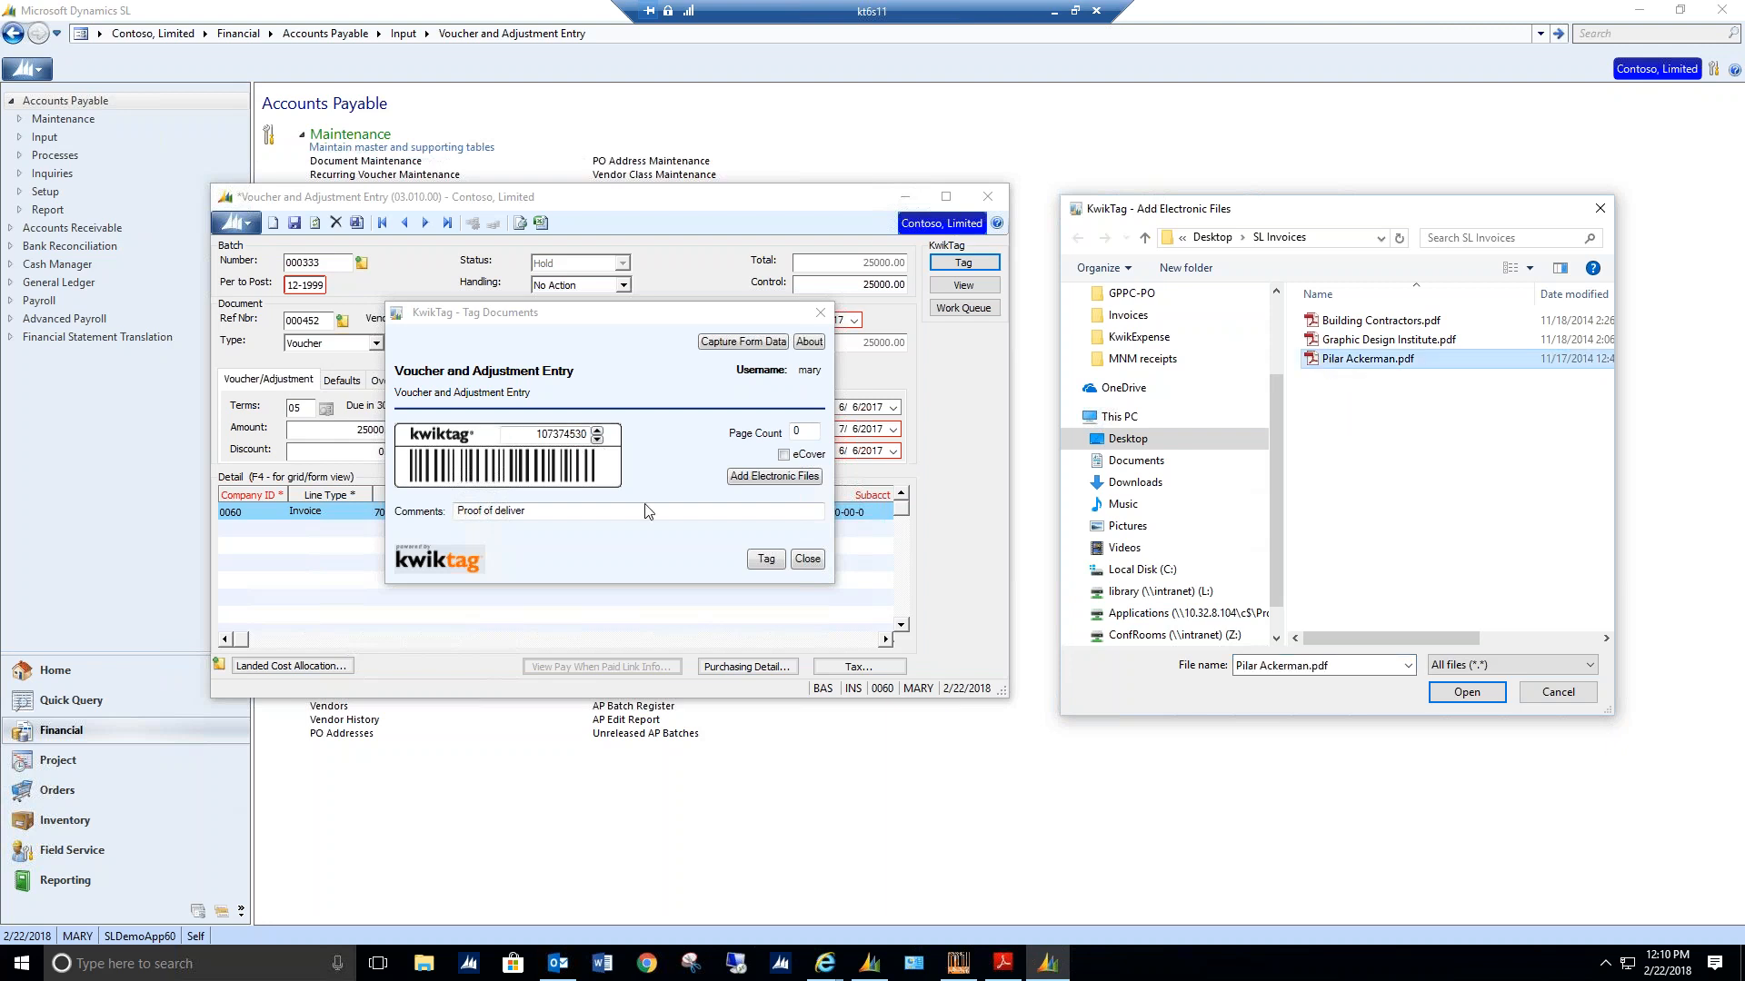
pyautogui.click(1461, 695)
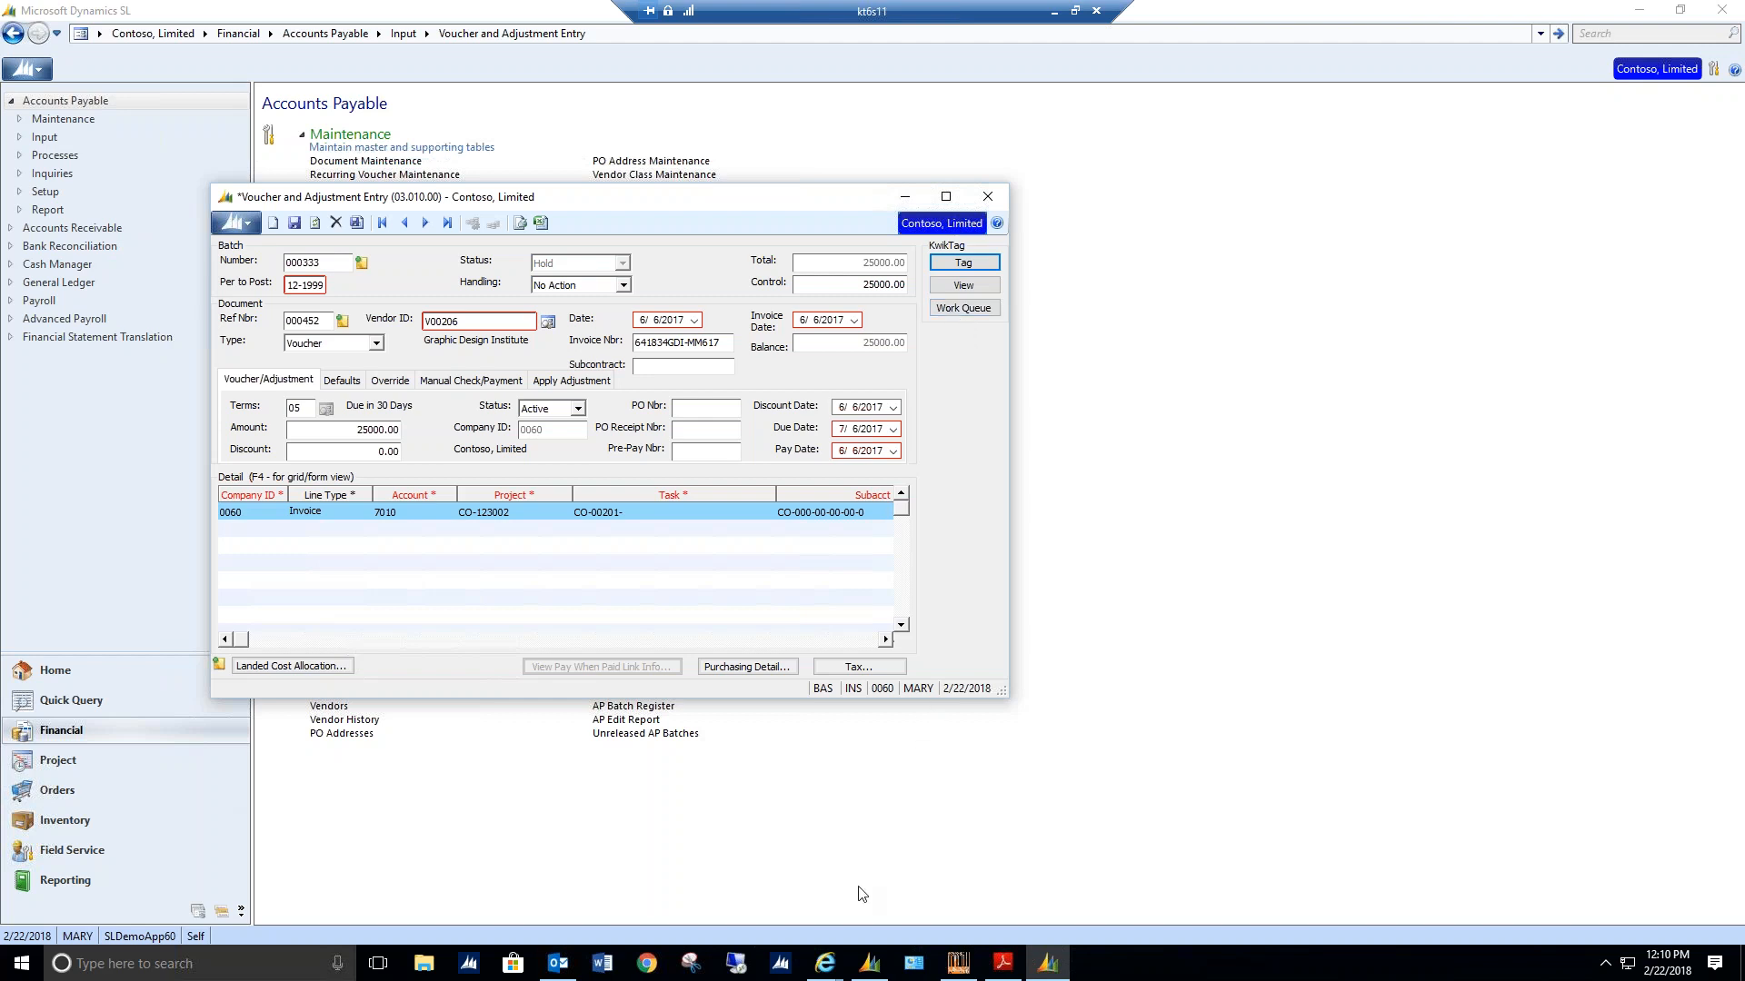
# Switch to the KwikTag viewer in Internet Explorer and examine the voucher's tagged documents, their previews and their index fields
pyautogui.moveTo(828, 975)
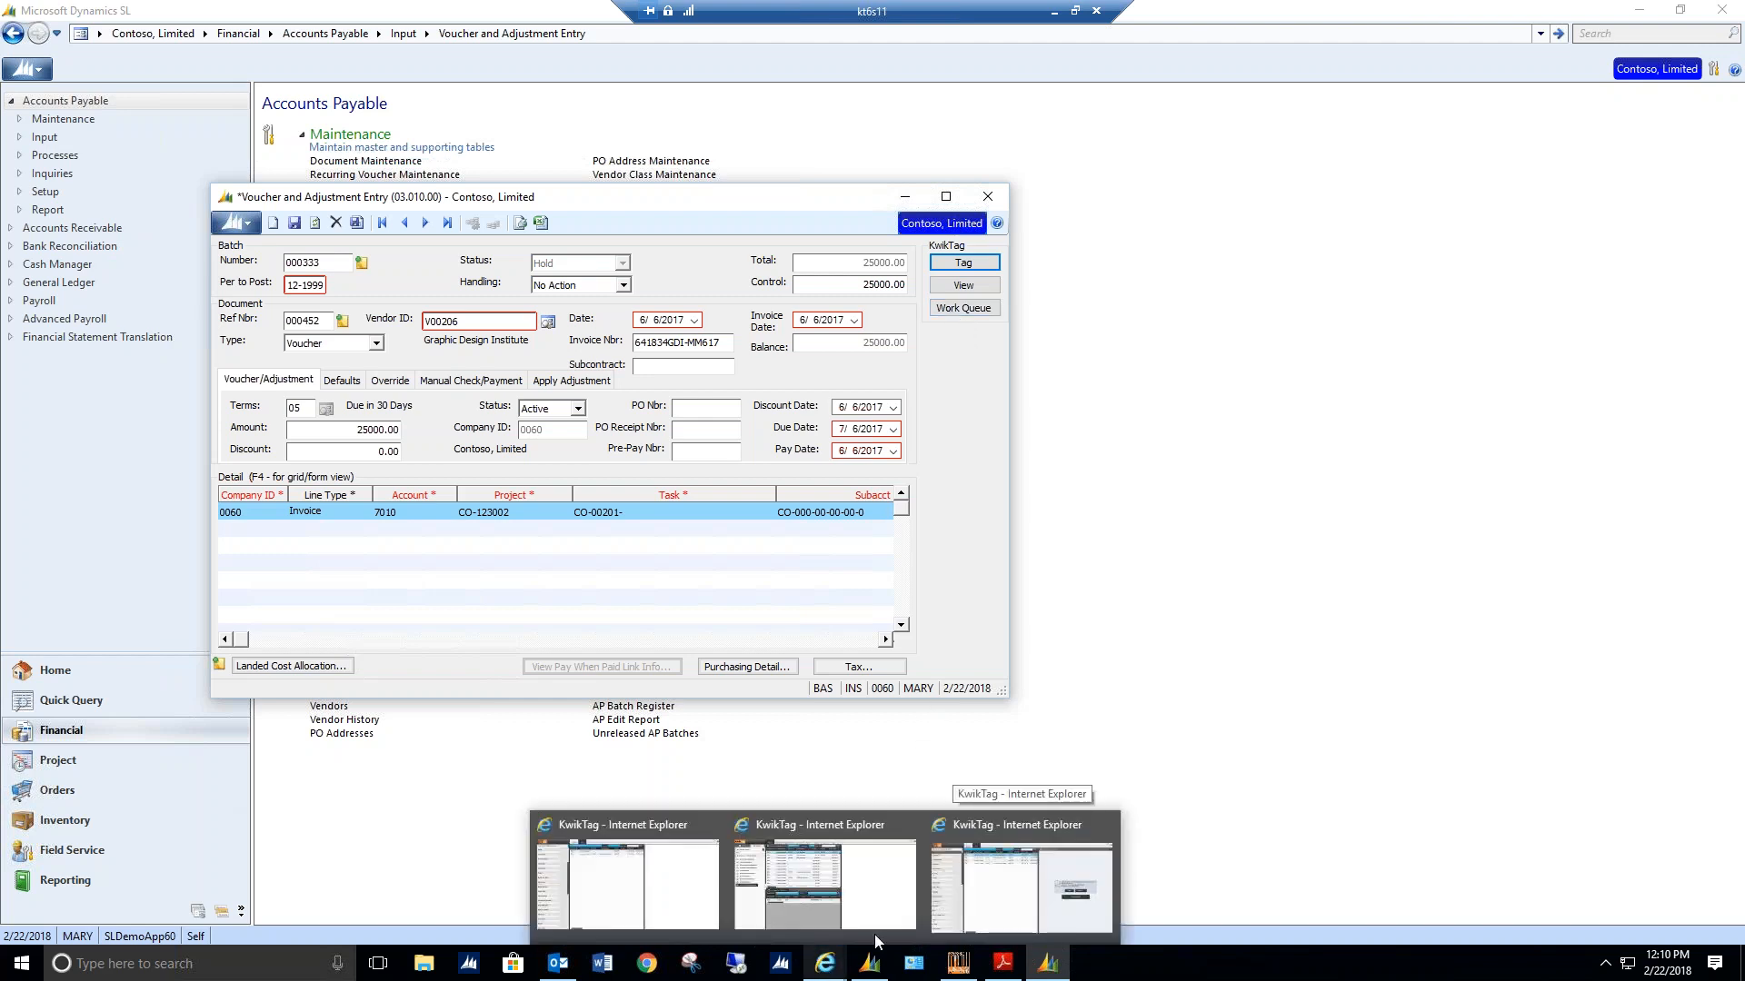
pyautogui.click(945, 898)
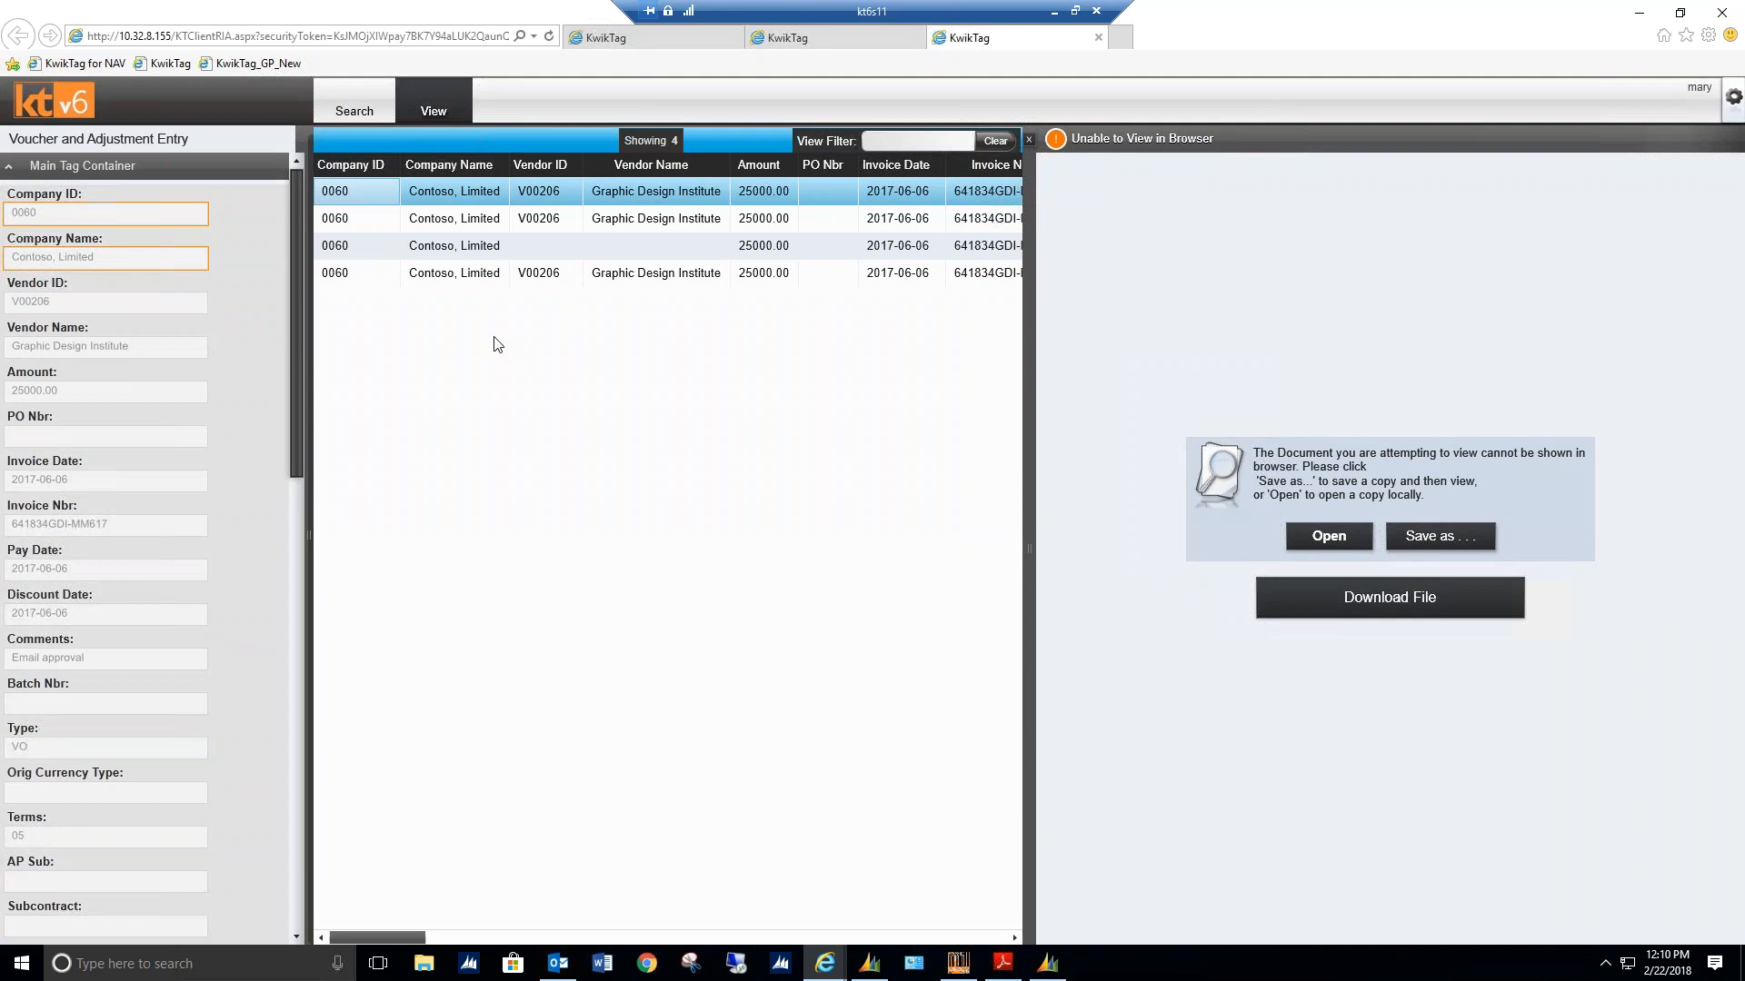
pyautogui.click(502, 221)
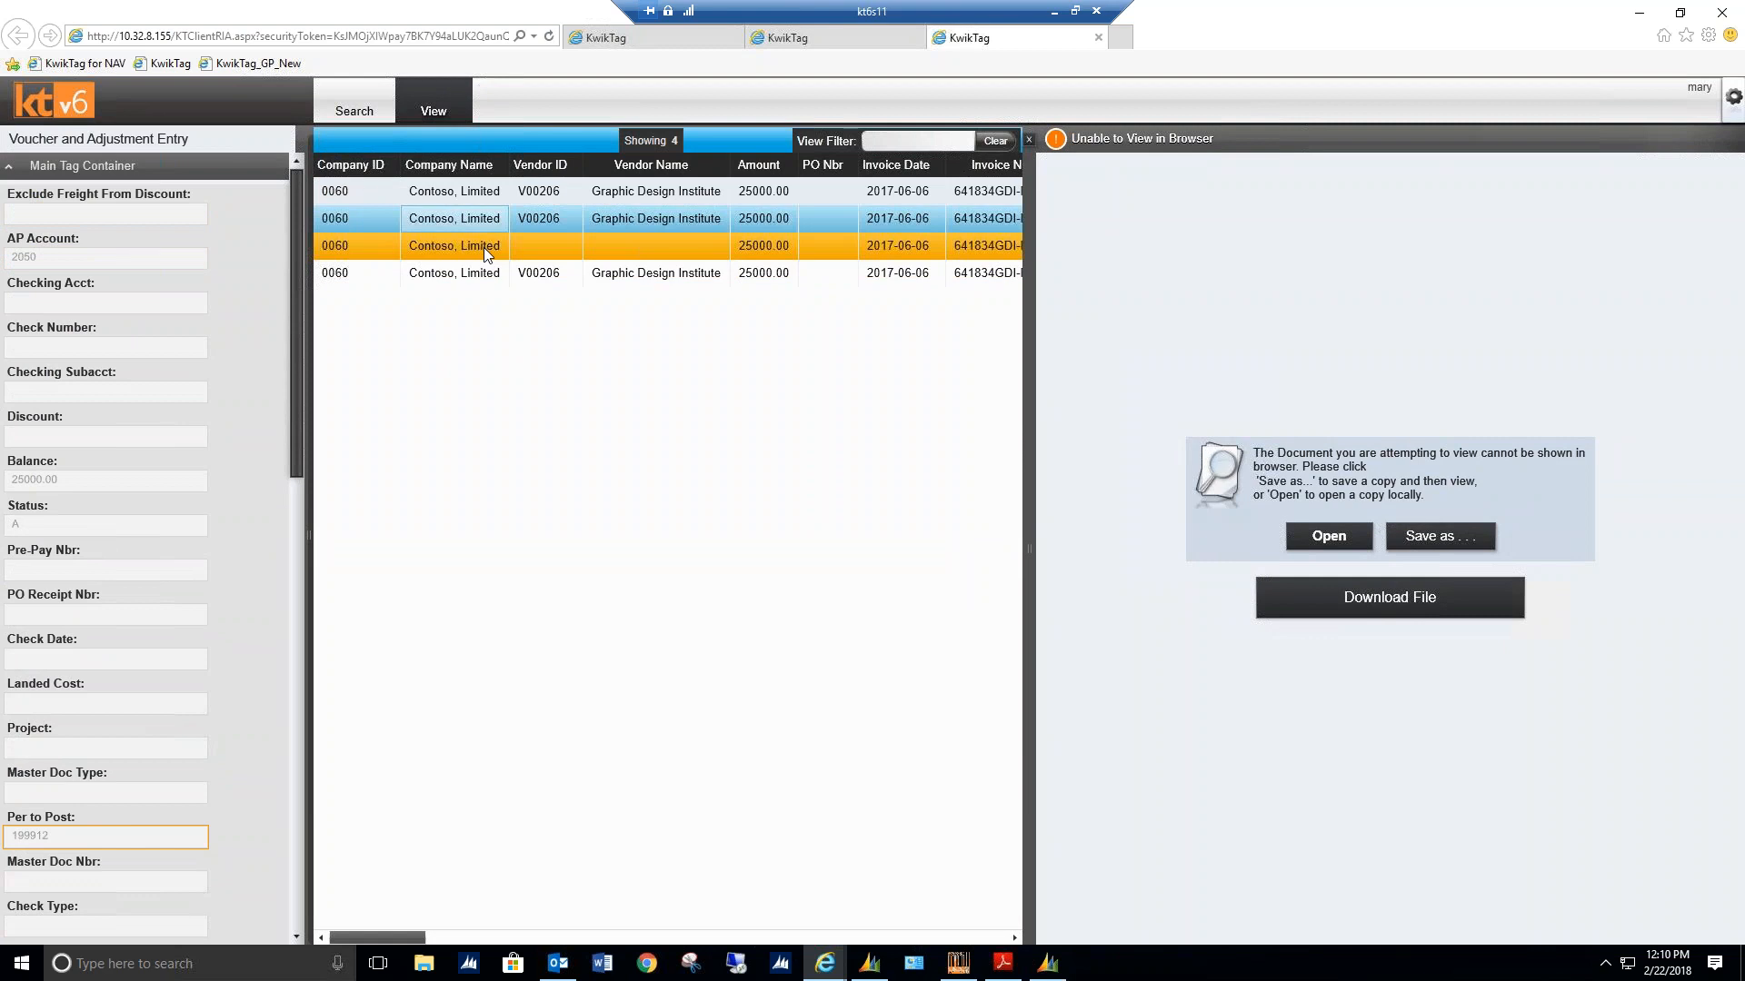
pyautogui.click(482, 259)
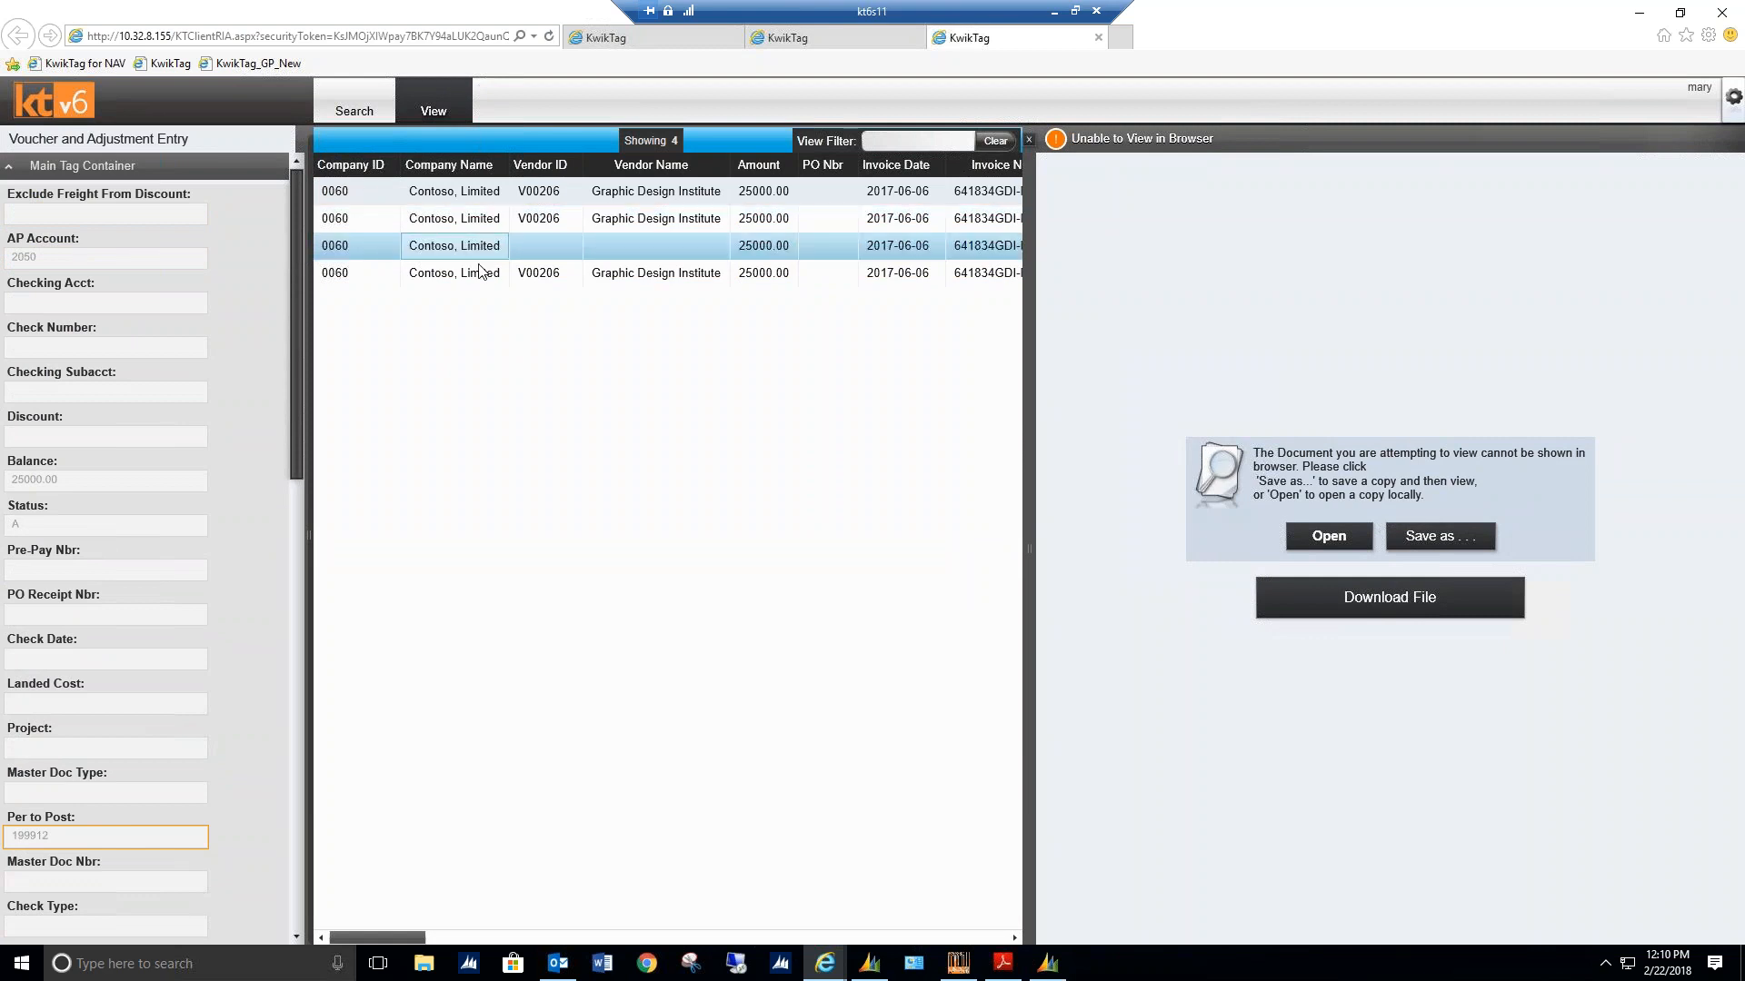
pyautogui.click(477, 274)
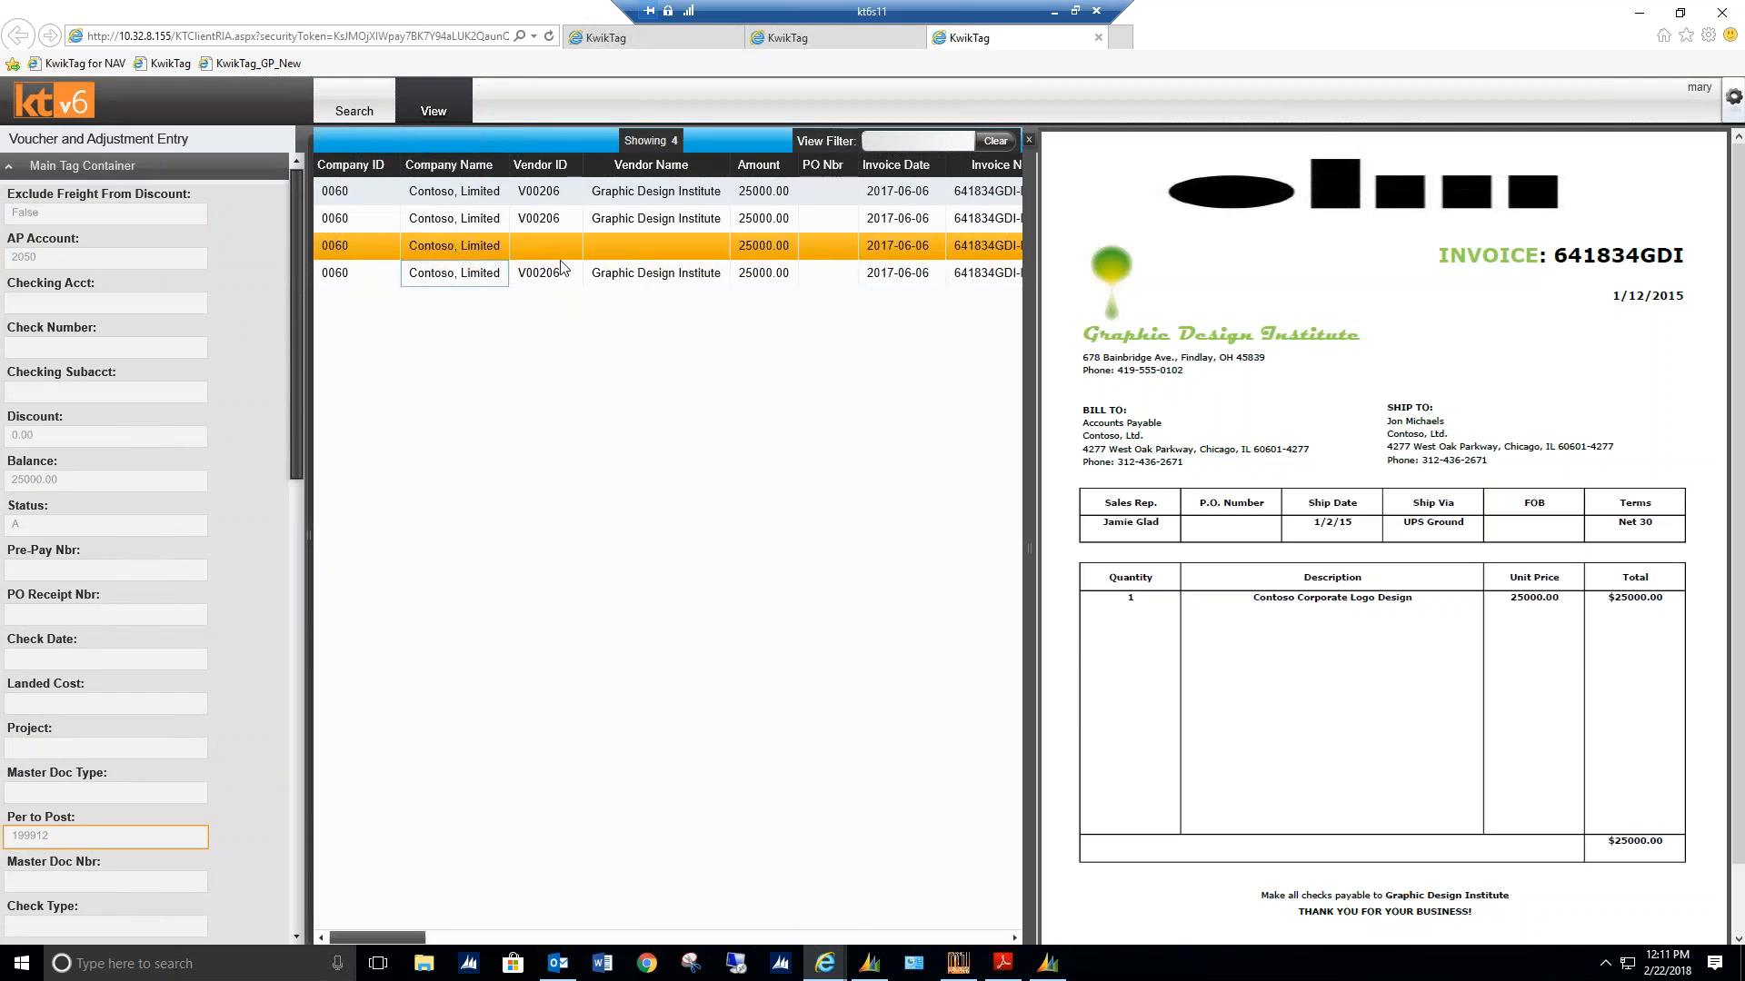
pyautogui.press('Up')
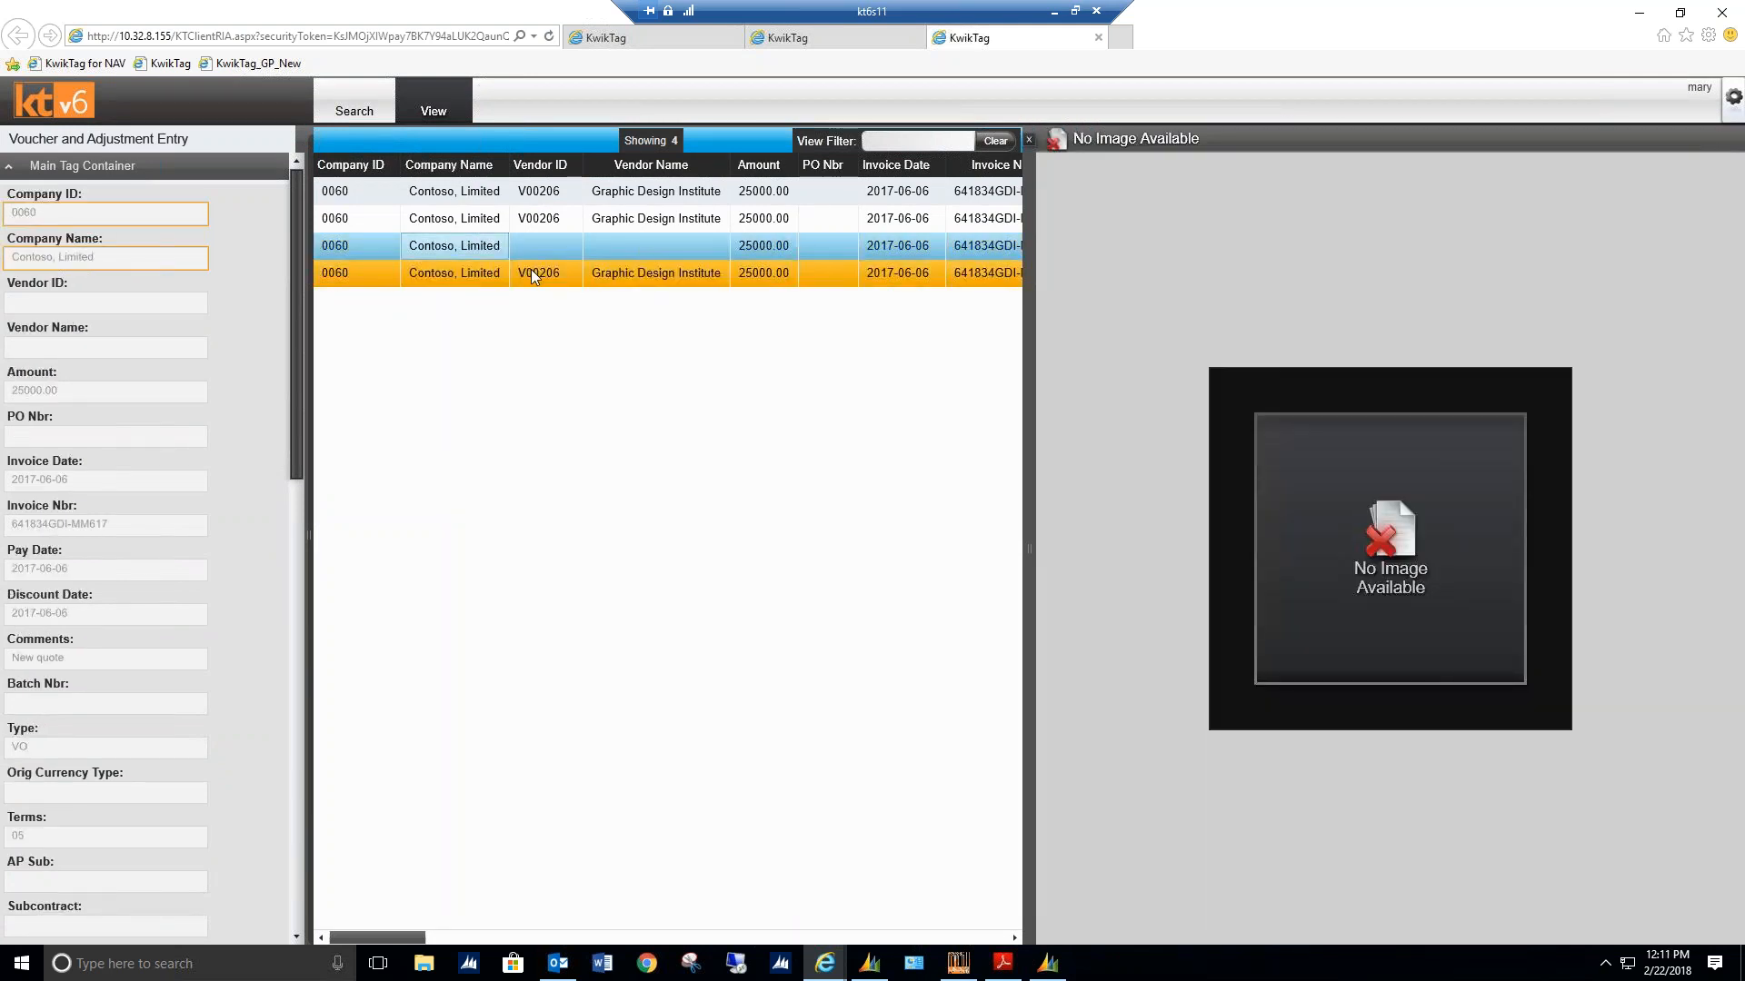
pyautogui.click(531, 273)
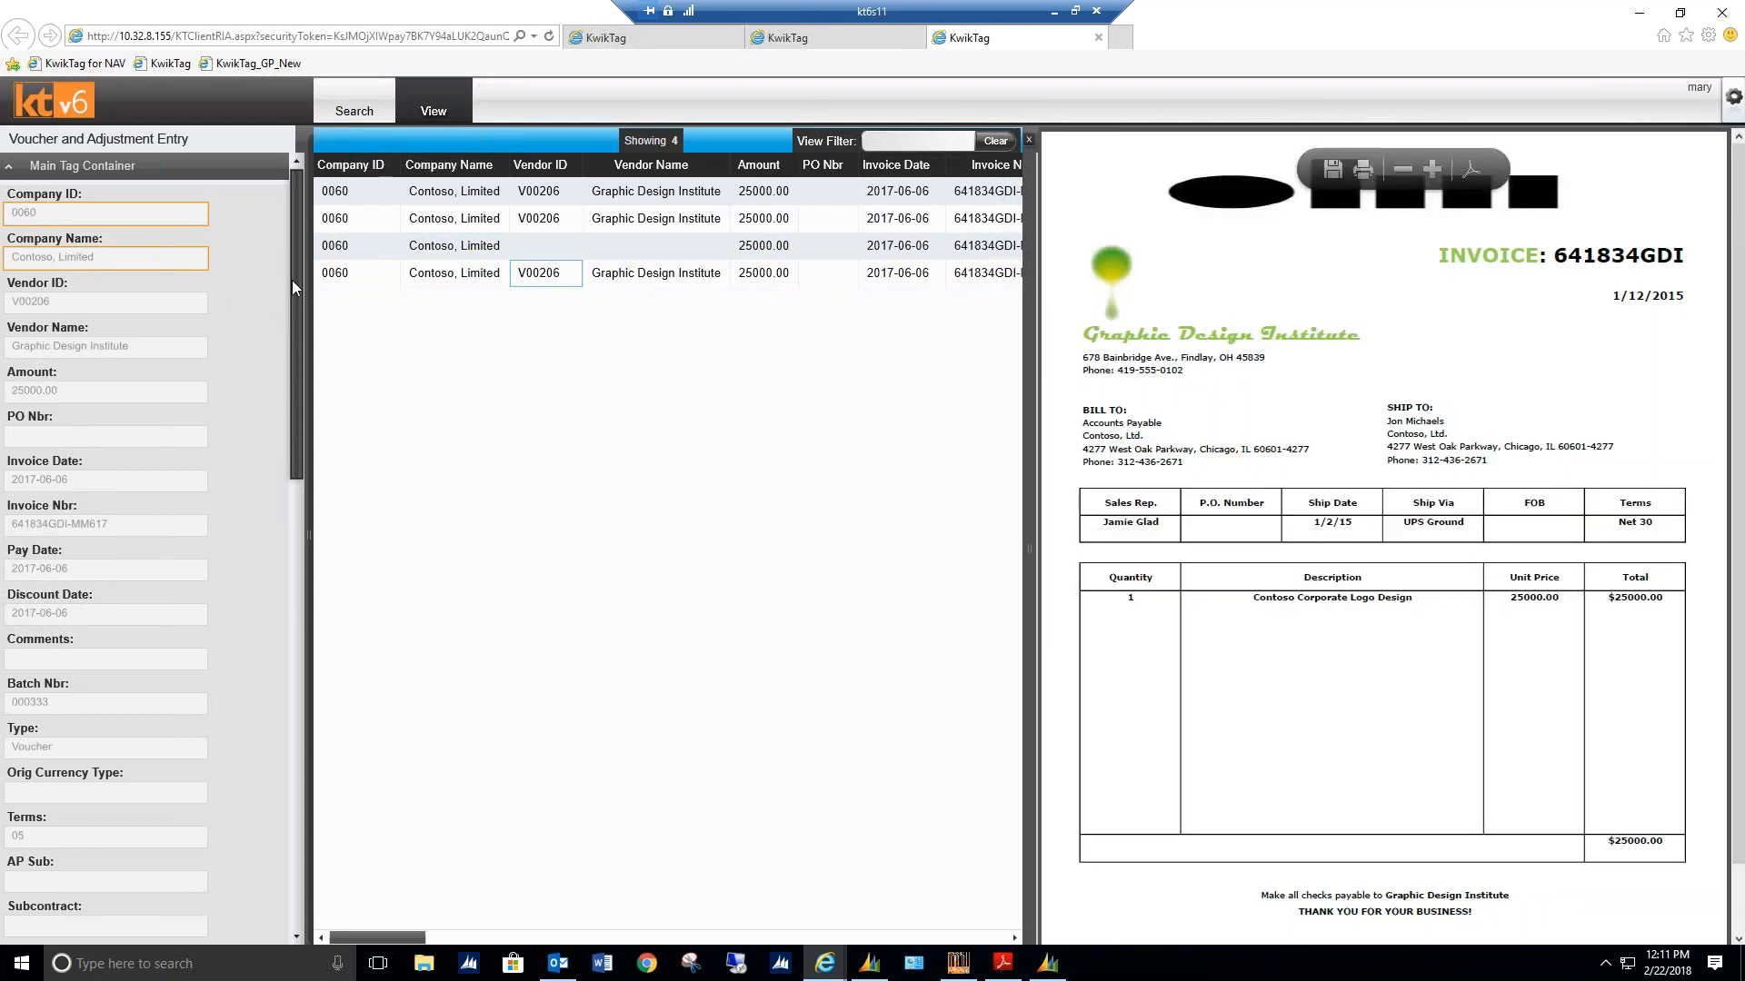
pyautogui.scroll(-5, 297, 368)
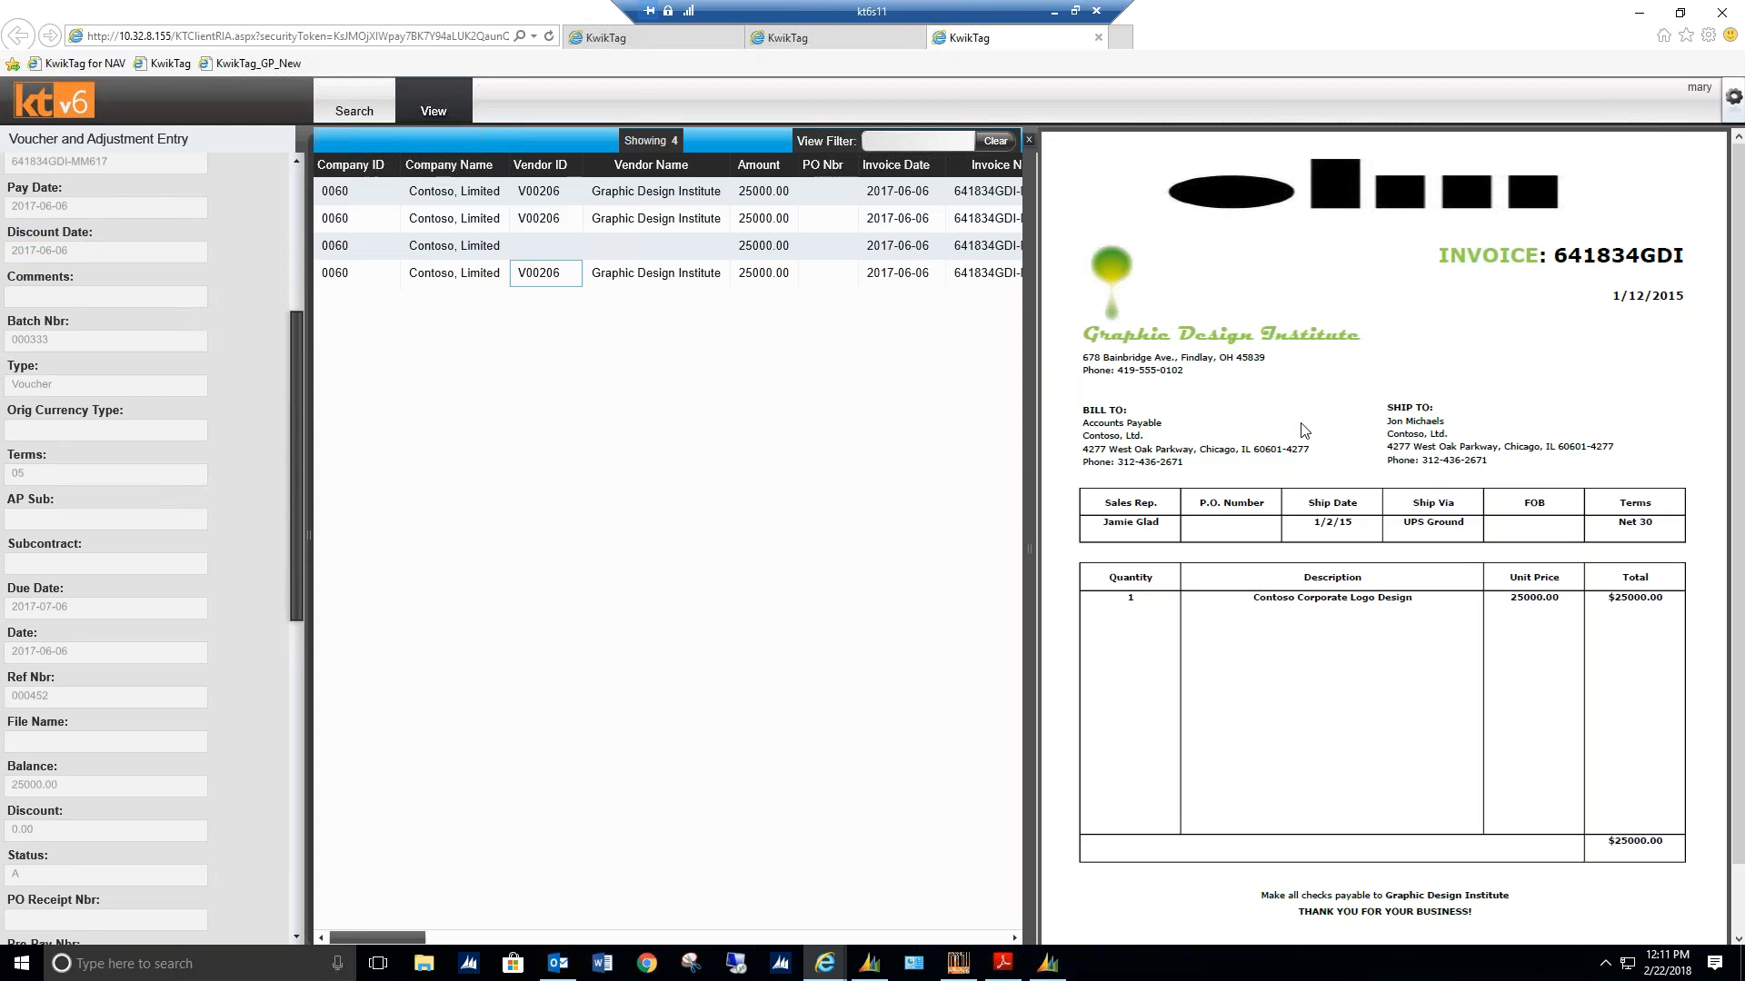
pyautogui.click(543, 194)
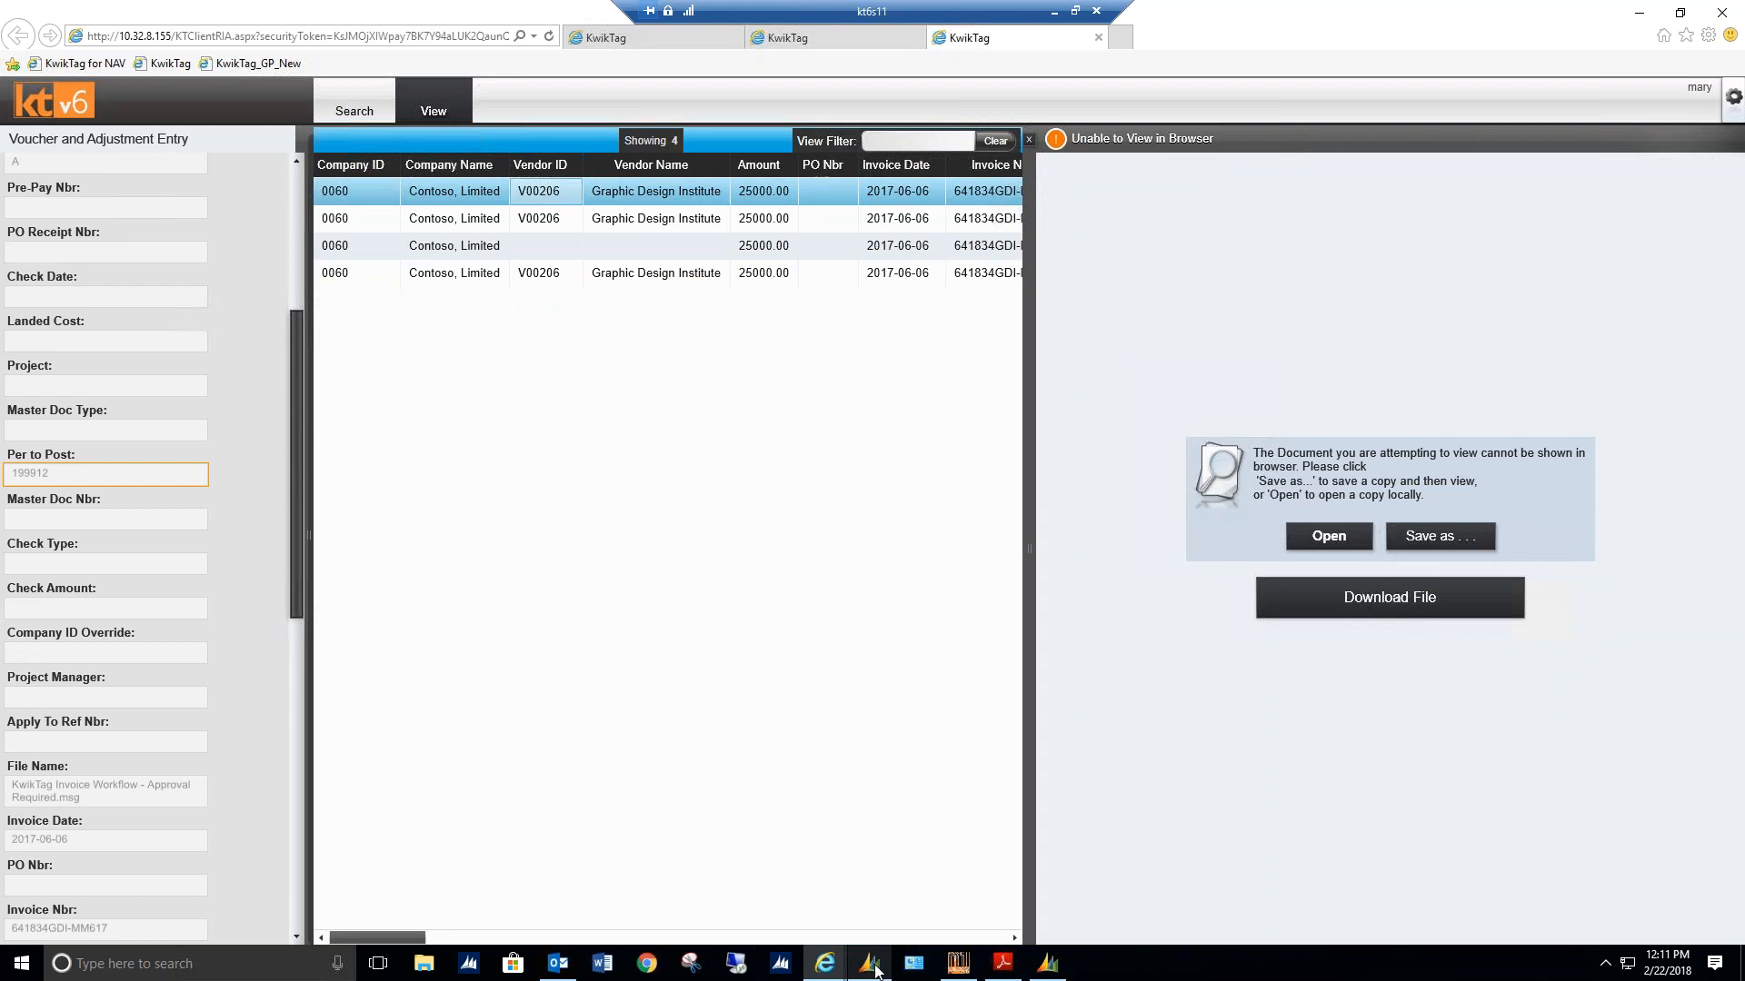
# Show the KwikTag library with its drawers and look through the available sites, keeping Contoso, Limited selected
pyautogui.moveTo(873, 966)
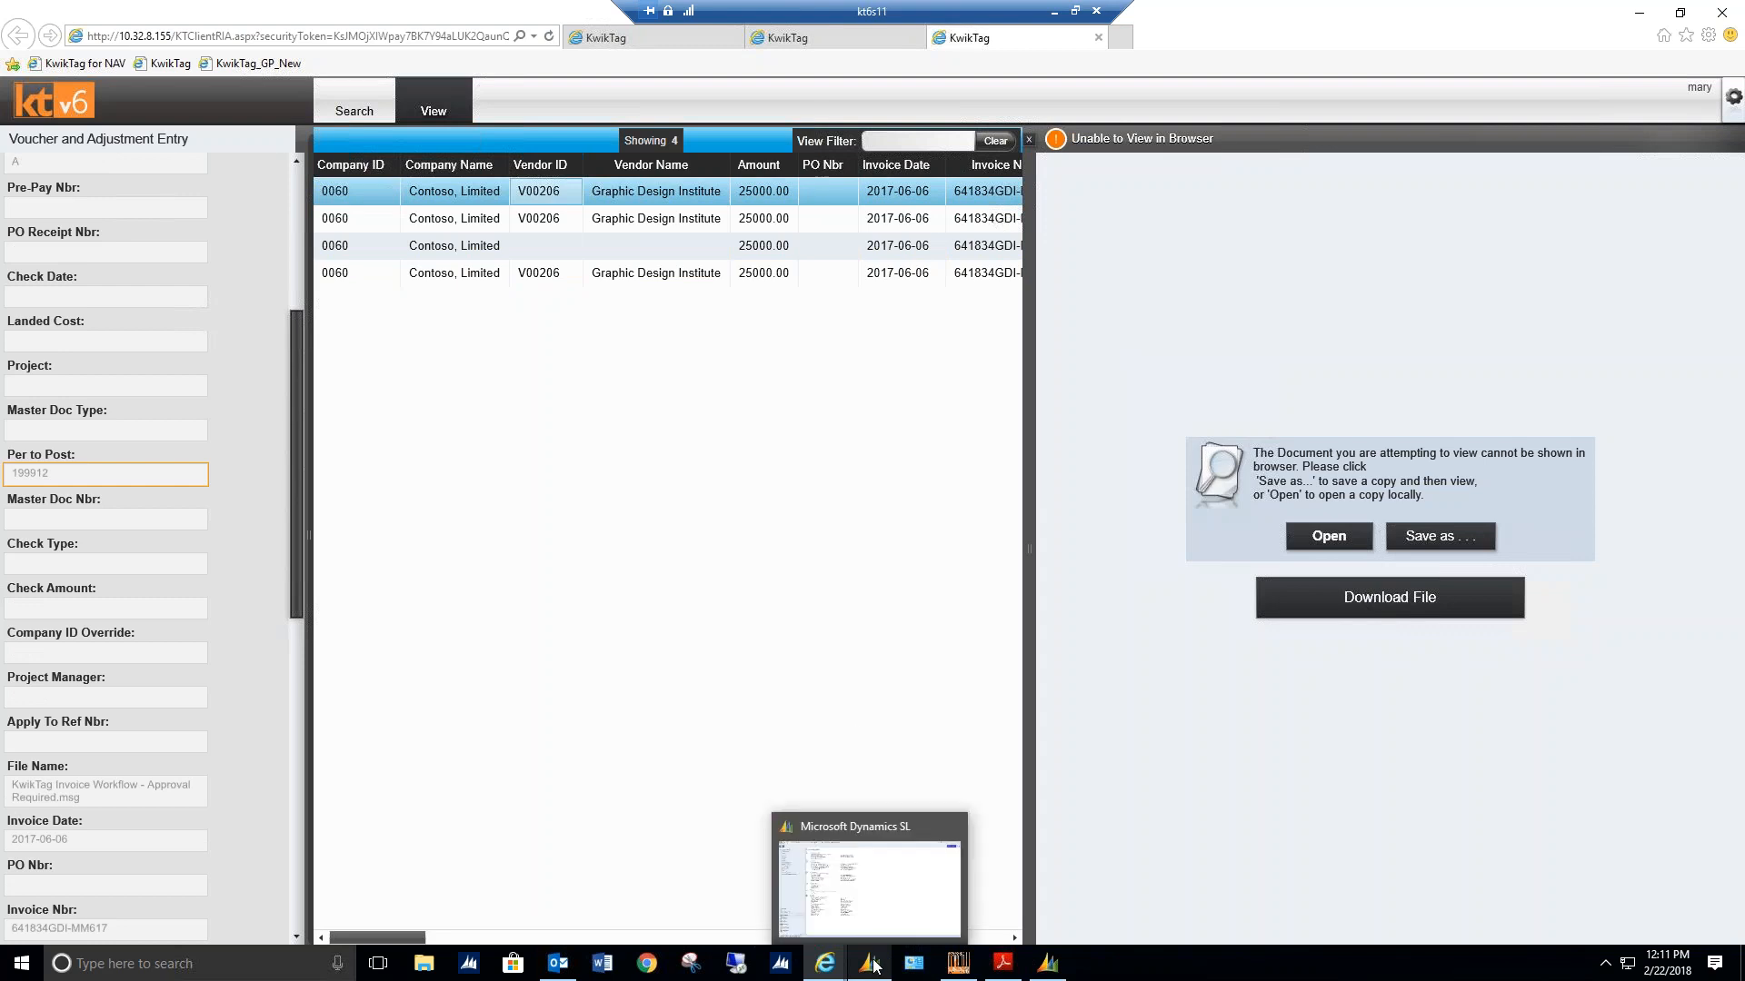
pyautogui.click(815, 46)
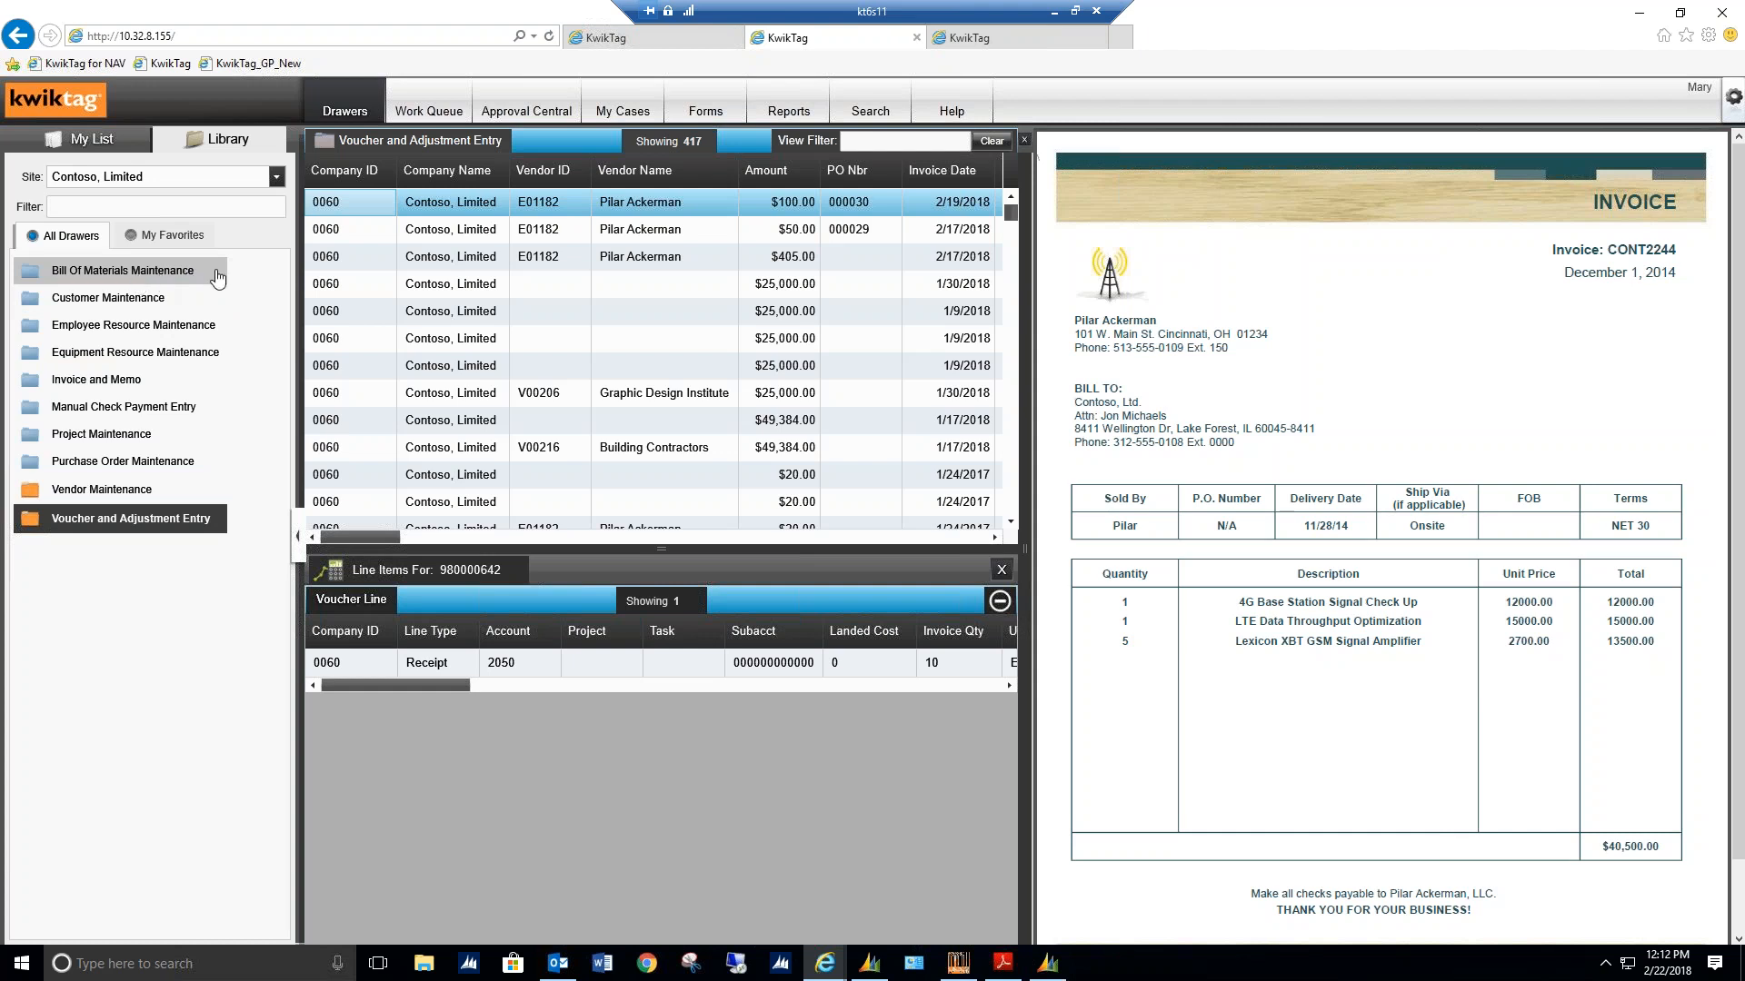
pyautogui.click(276, 177)
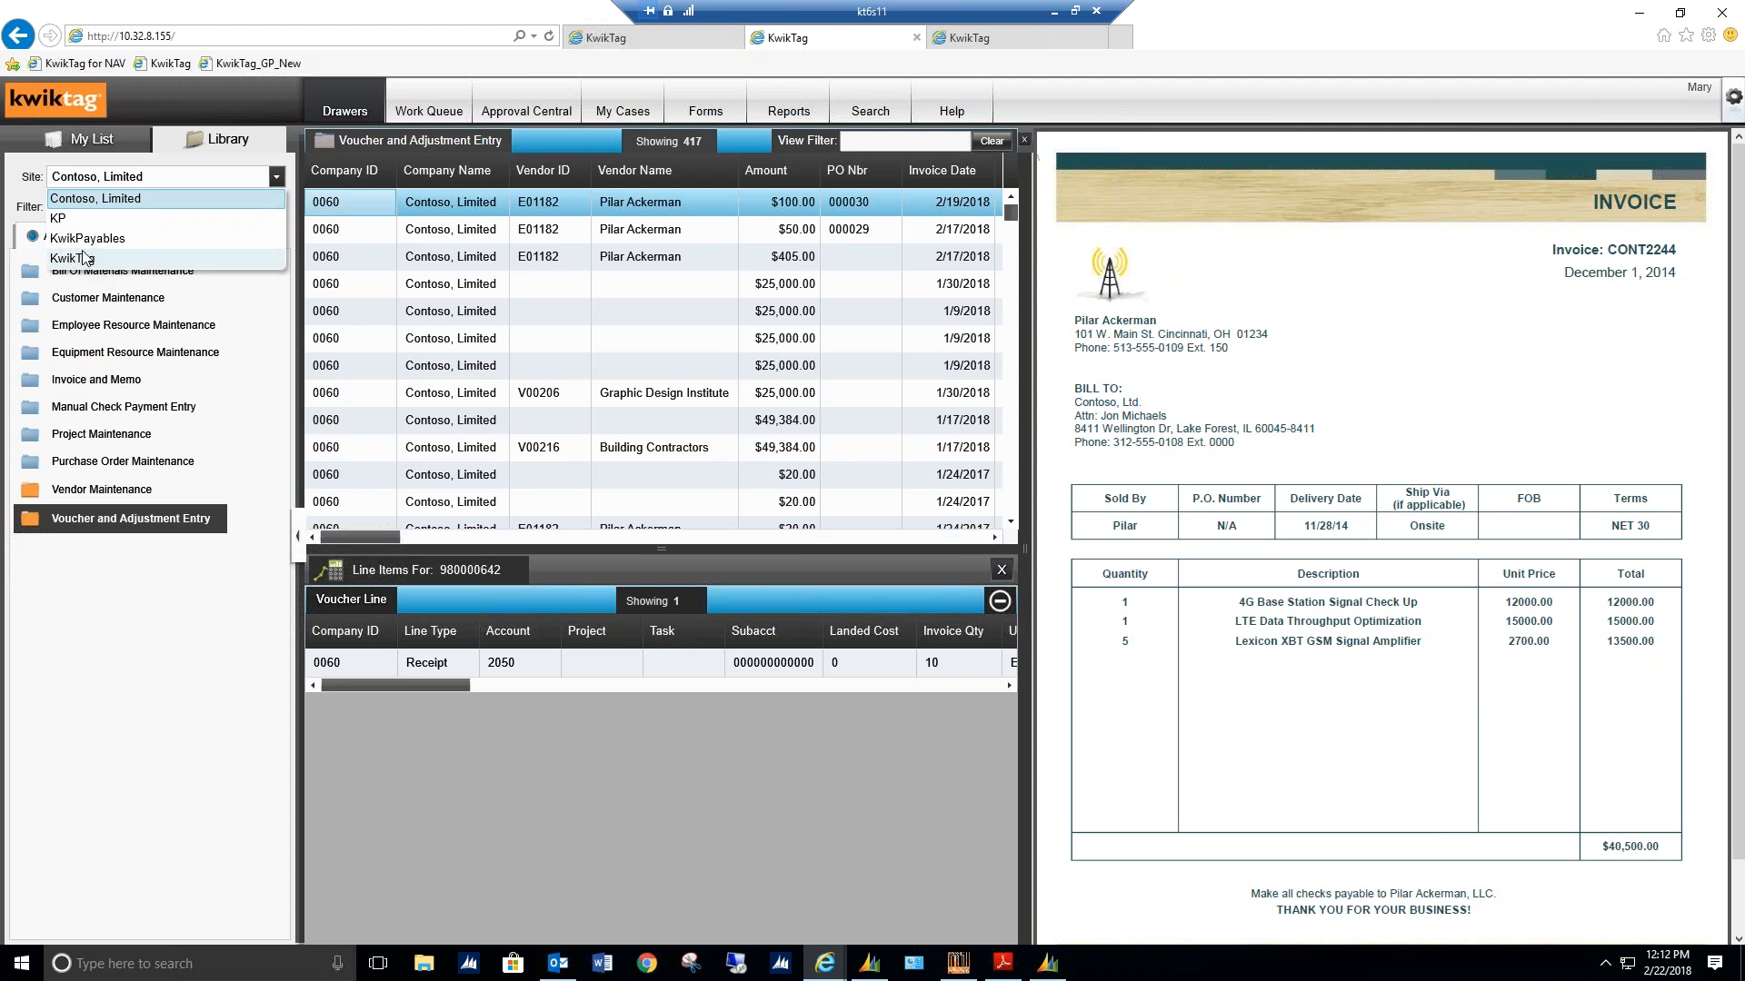
pyautogui.click(94, 206)
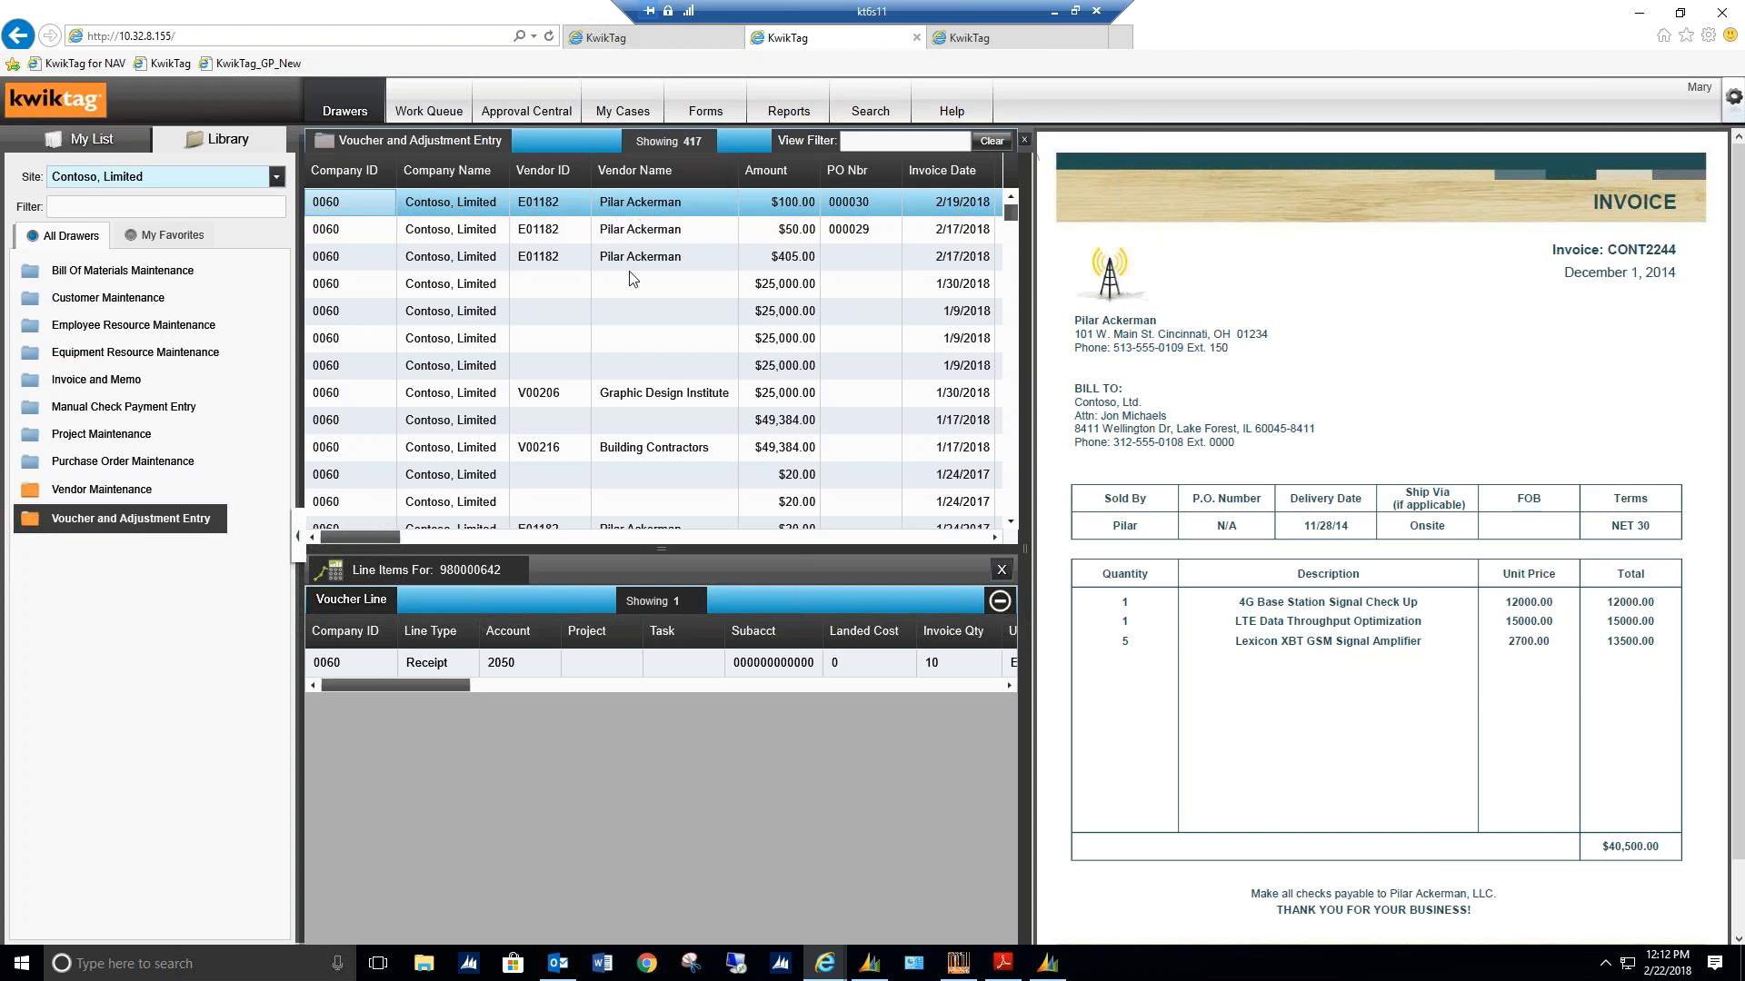
# Return to Dynamics SL, reopen tagging for the voucher and show the Outlook inbox beside it as a document source
pyautogui.click(1636, 14)
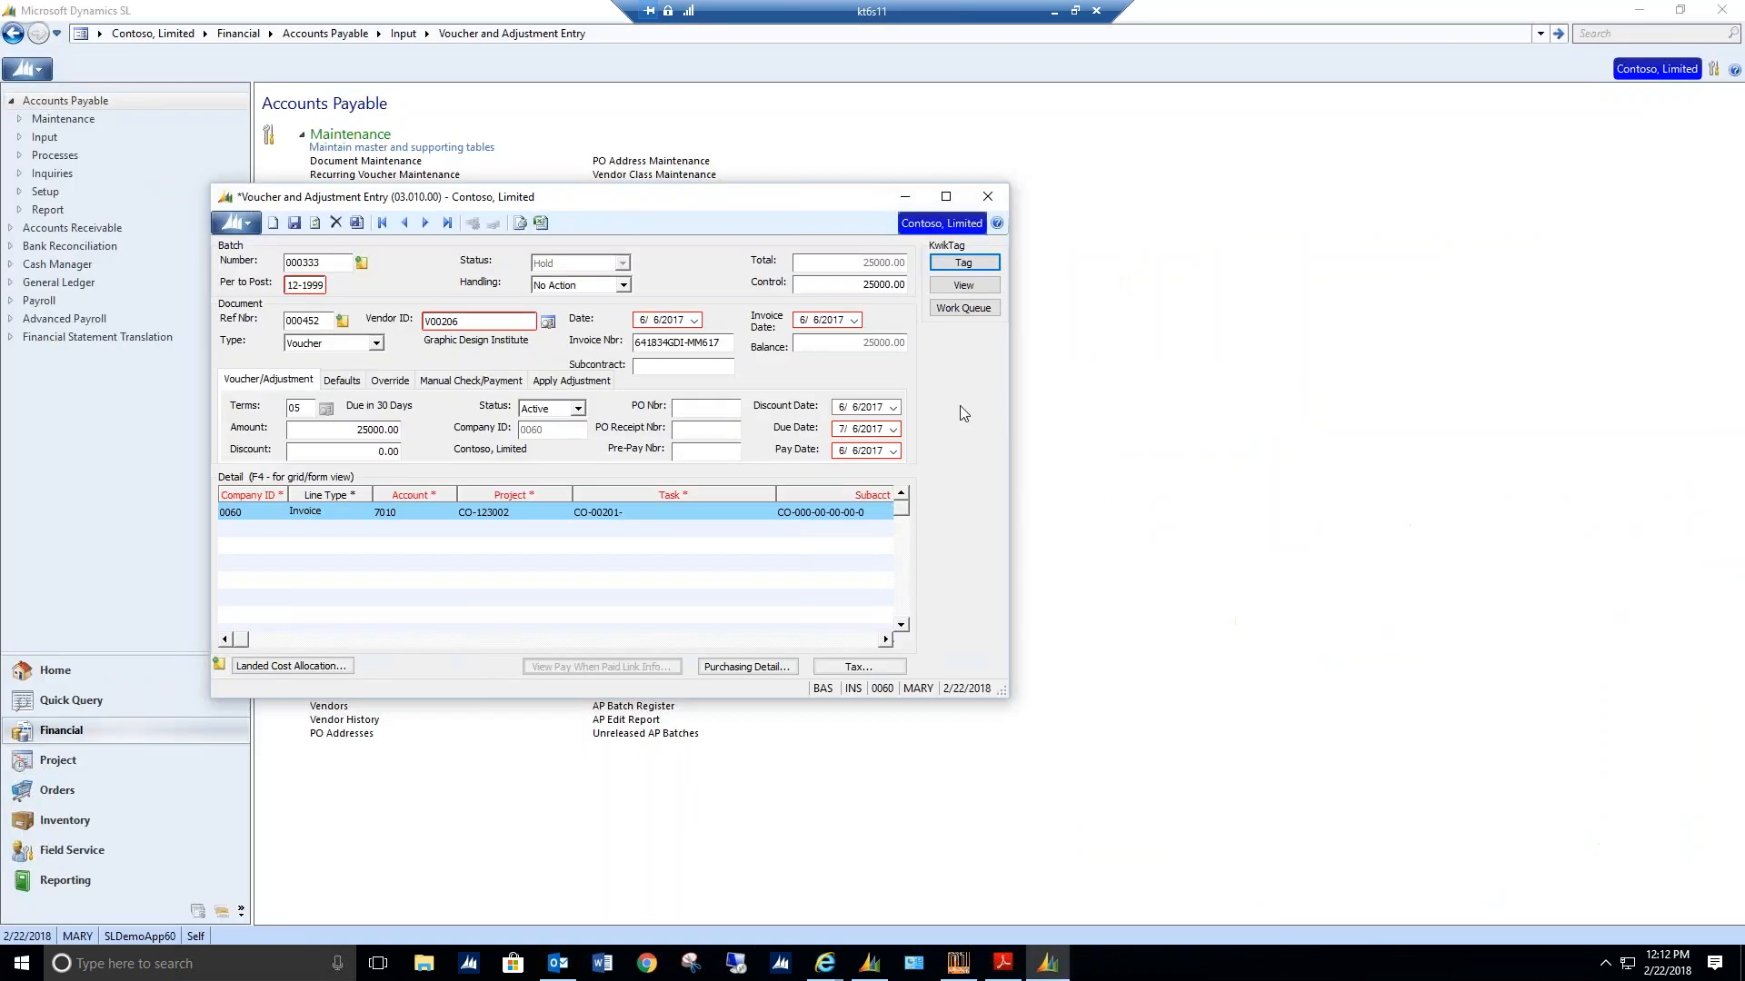
pyautogui.click(962, 264)
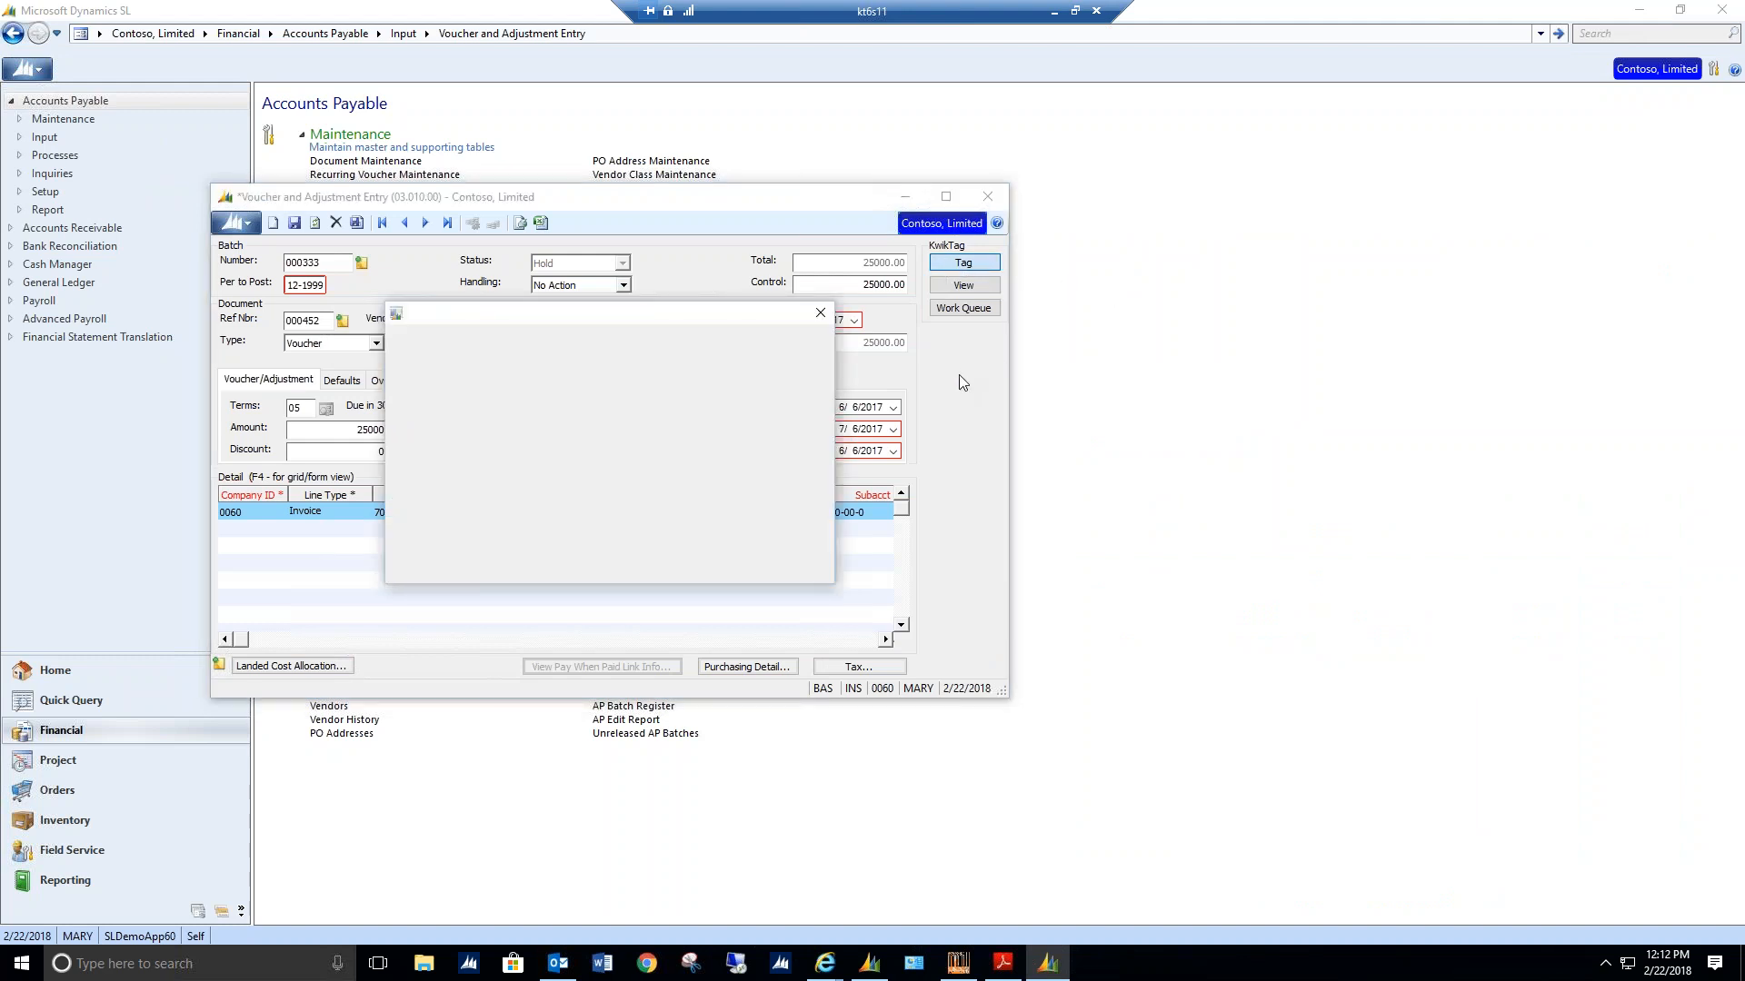
pyautogui.click(557, 964)
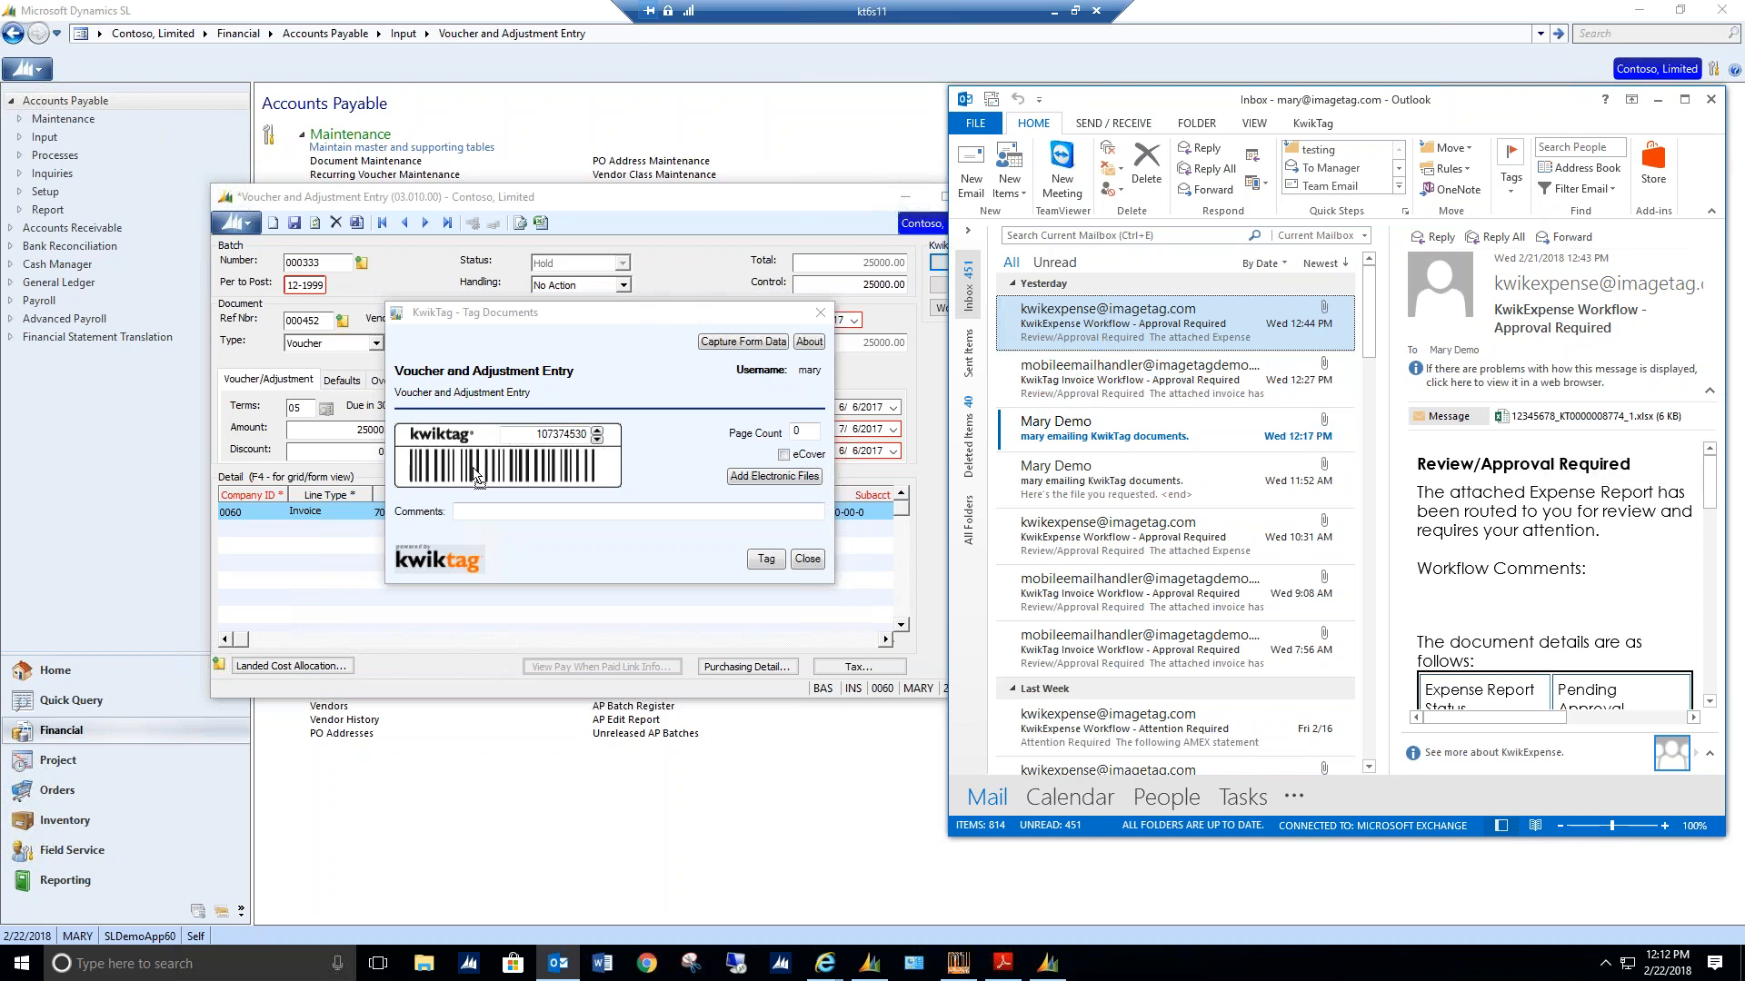
pyautogui.moveTo(473, 470); pyautogui.dragTo(1581, 425)
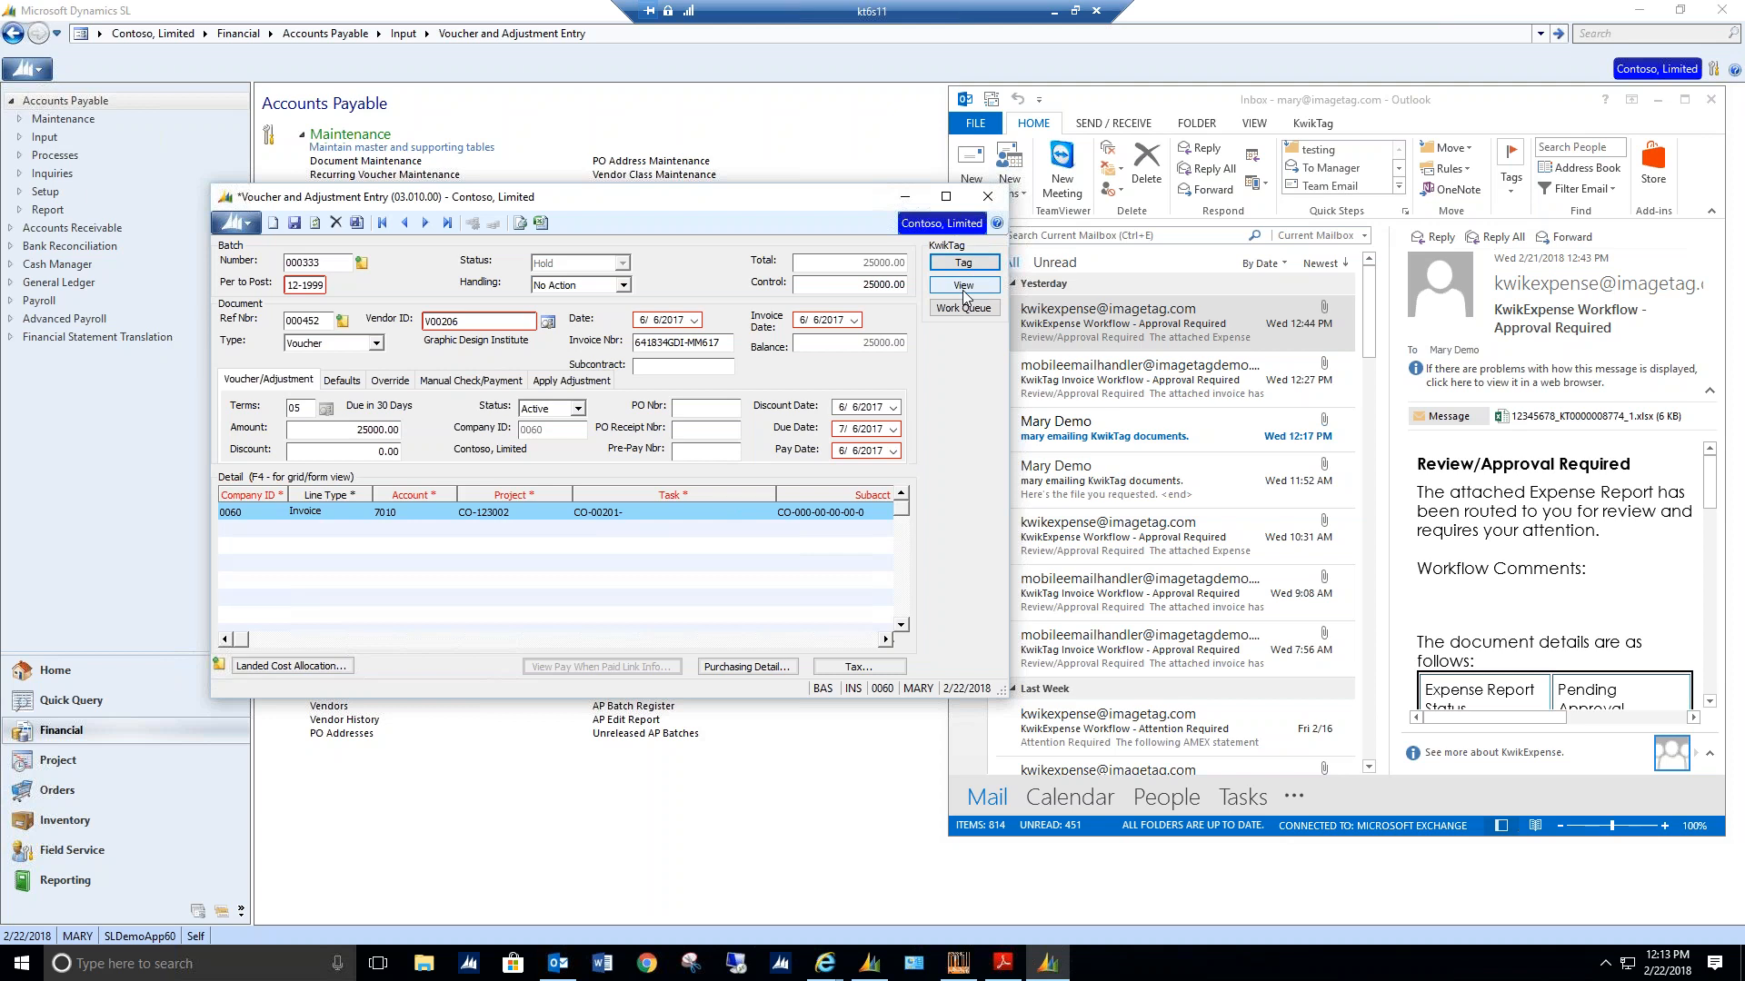
pyautogui.click(1661, 99)
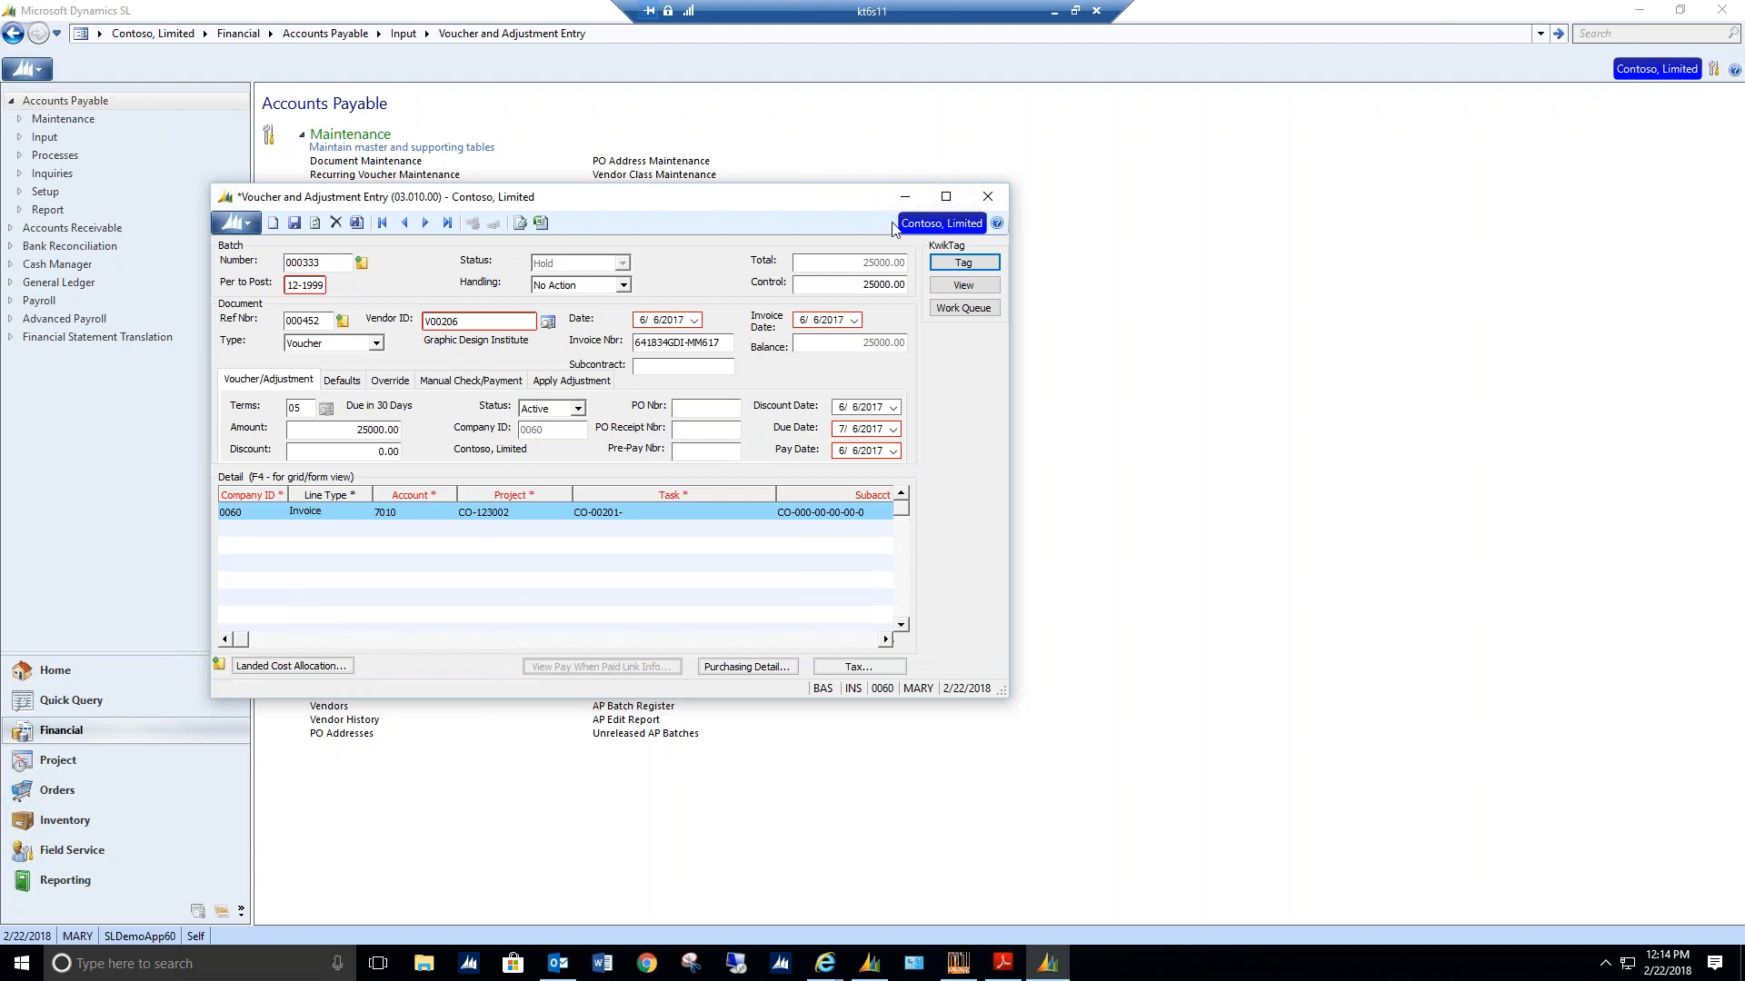
# Close the voucher entry window and switch to the KwikTag/Microsoft Dynamics SL Pro Client, enlarged to full screen
pyautogui.click(987, 197)
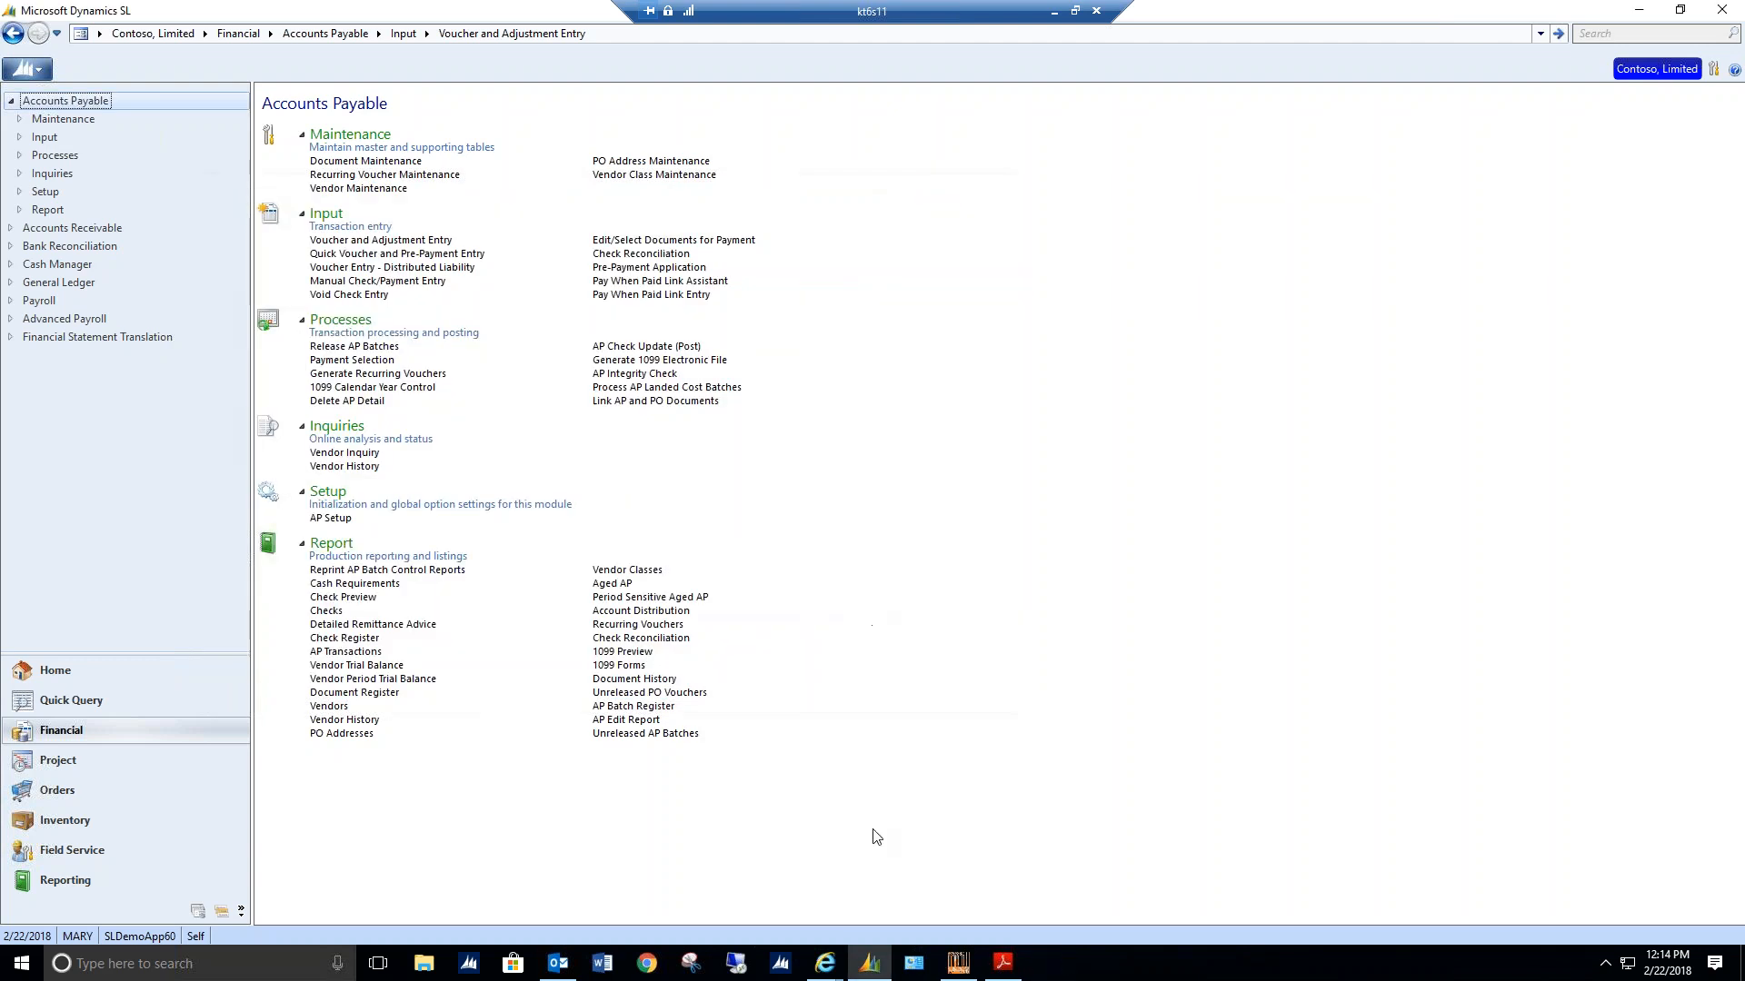
pyautogui.click(959, 965)
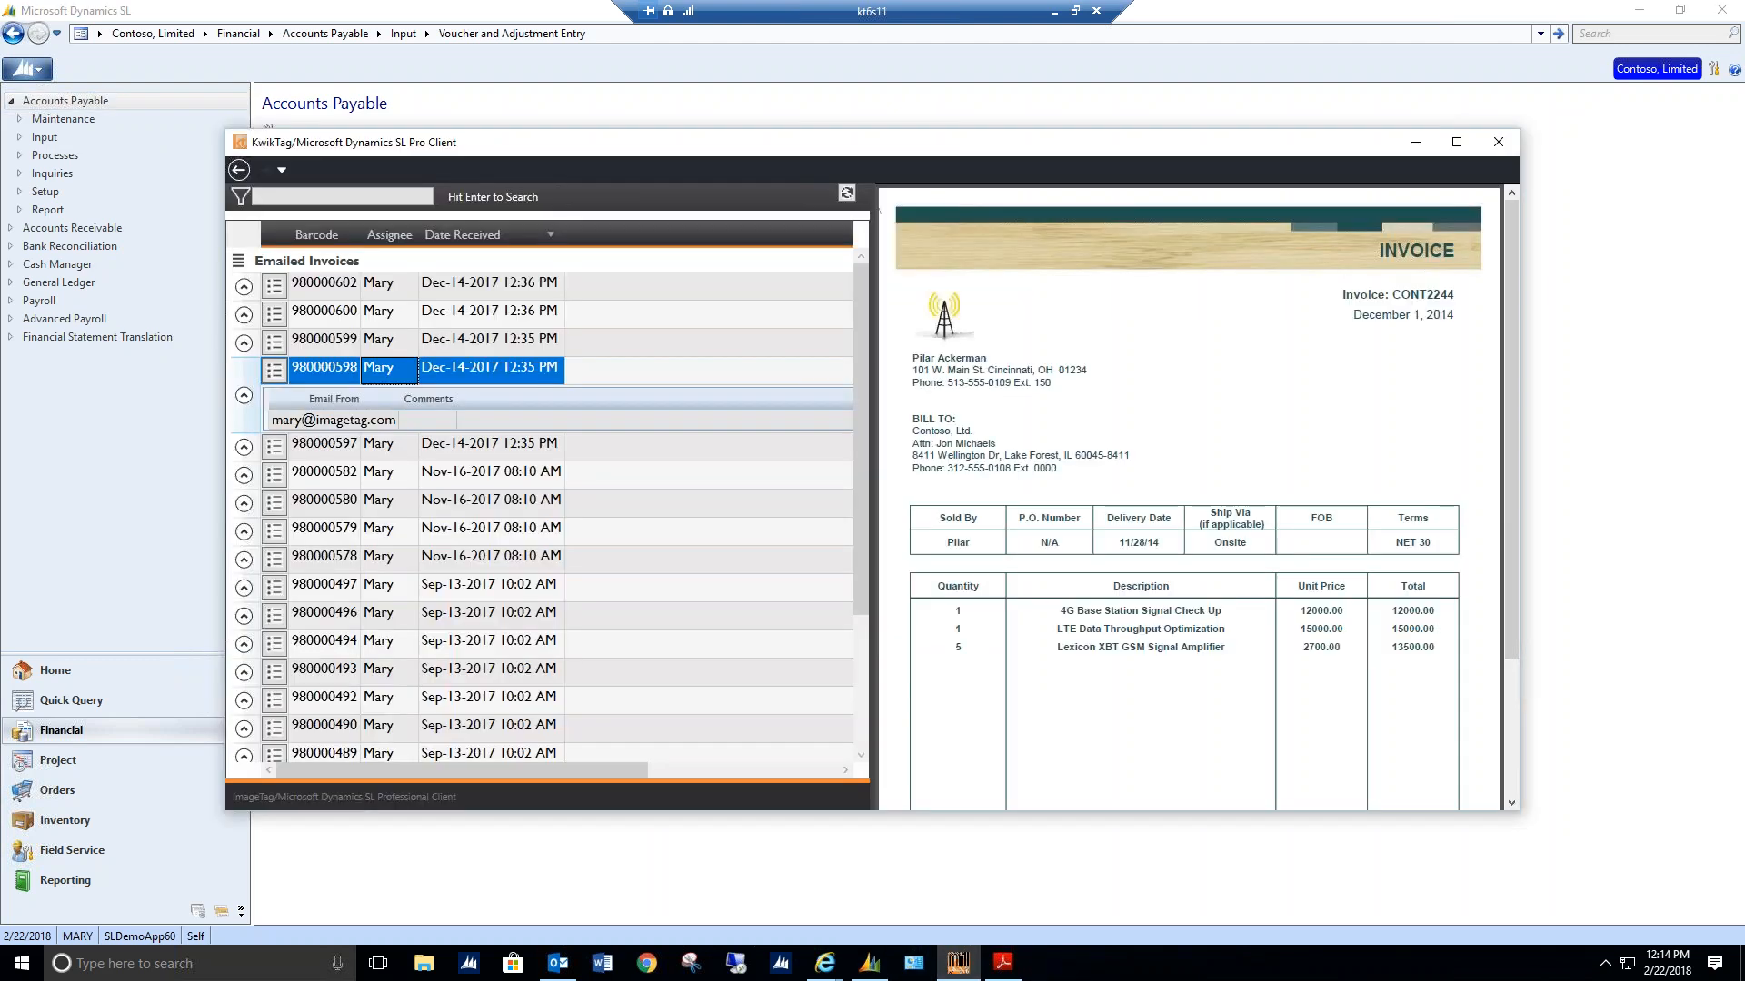
pyautogui.click(1454, 144)
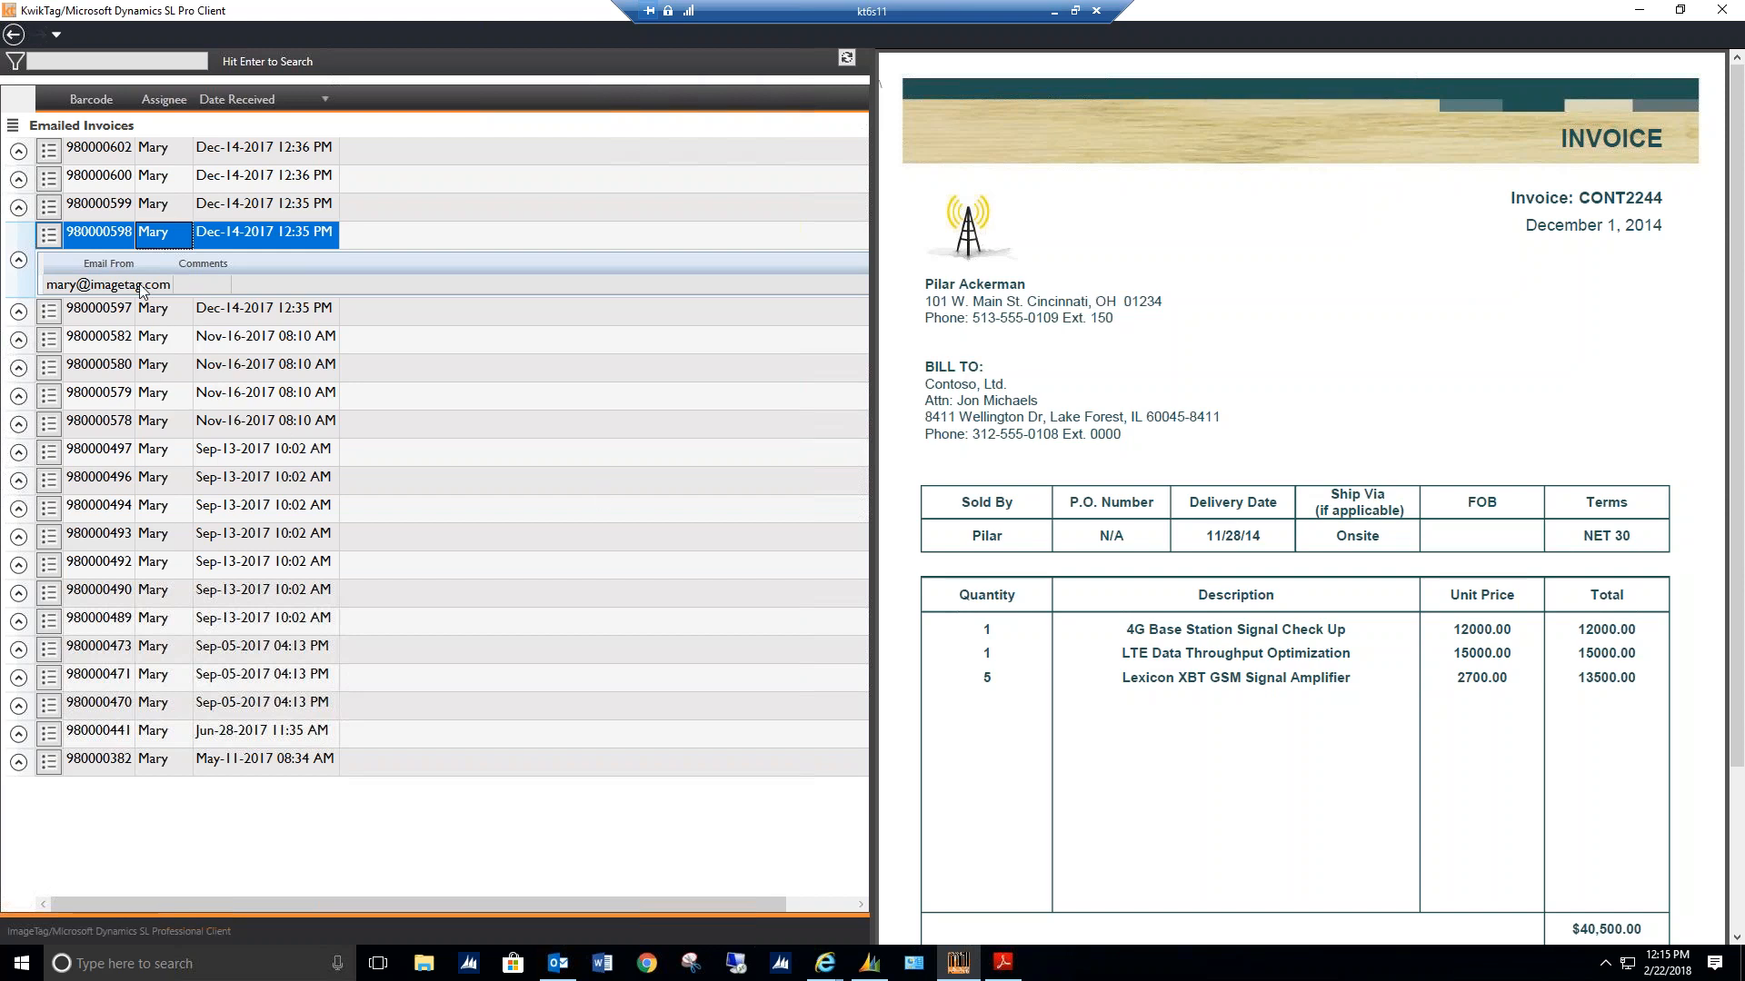
# Examine the invoices in the Emailed Invoices queue one after another, from barcode 980000597 down to 980000494
pyautogui.click(99, 318)
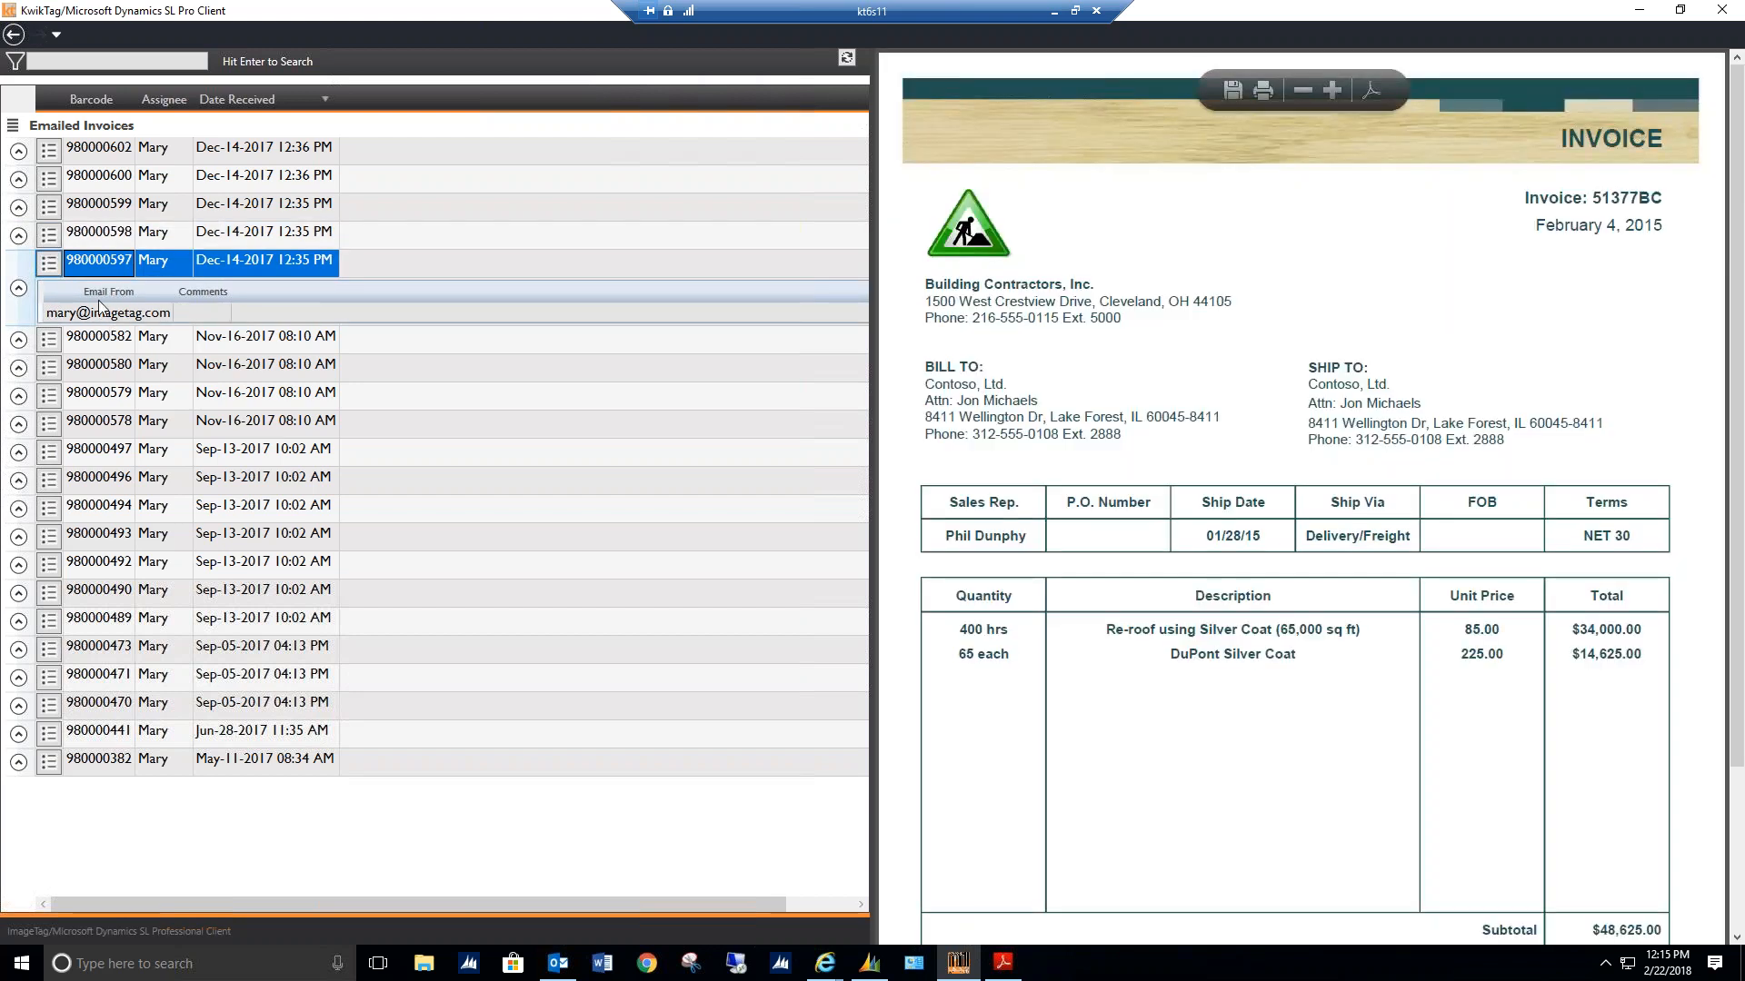
pyautogui.click(108, 348)
pyautogui.click(101, 374)
pyautogui.click(102, 402)
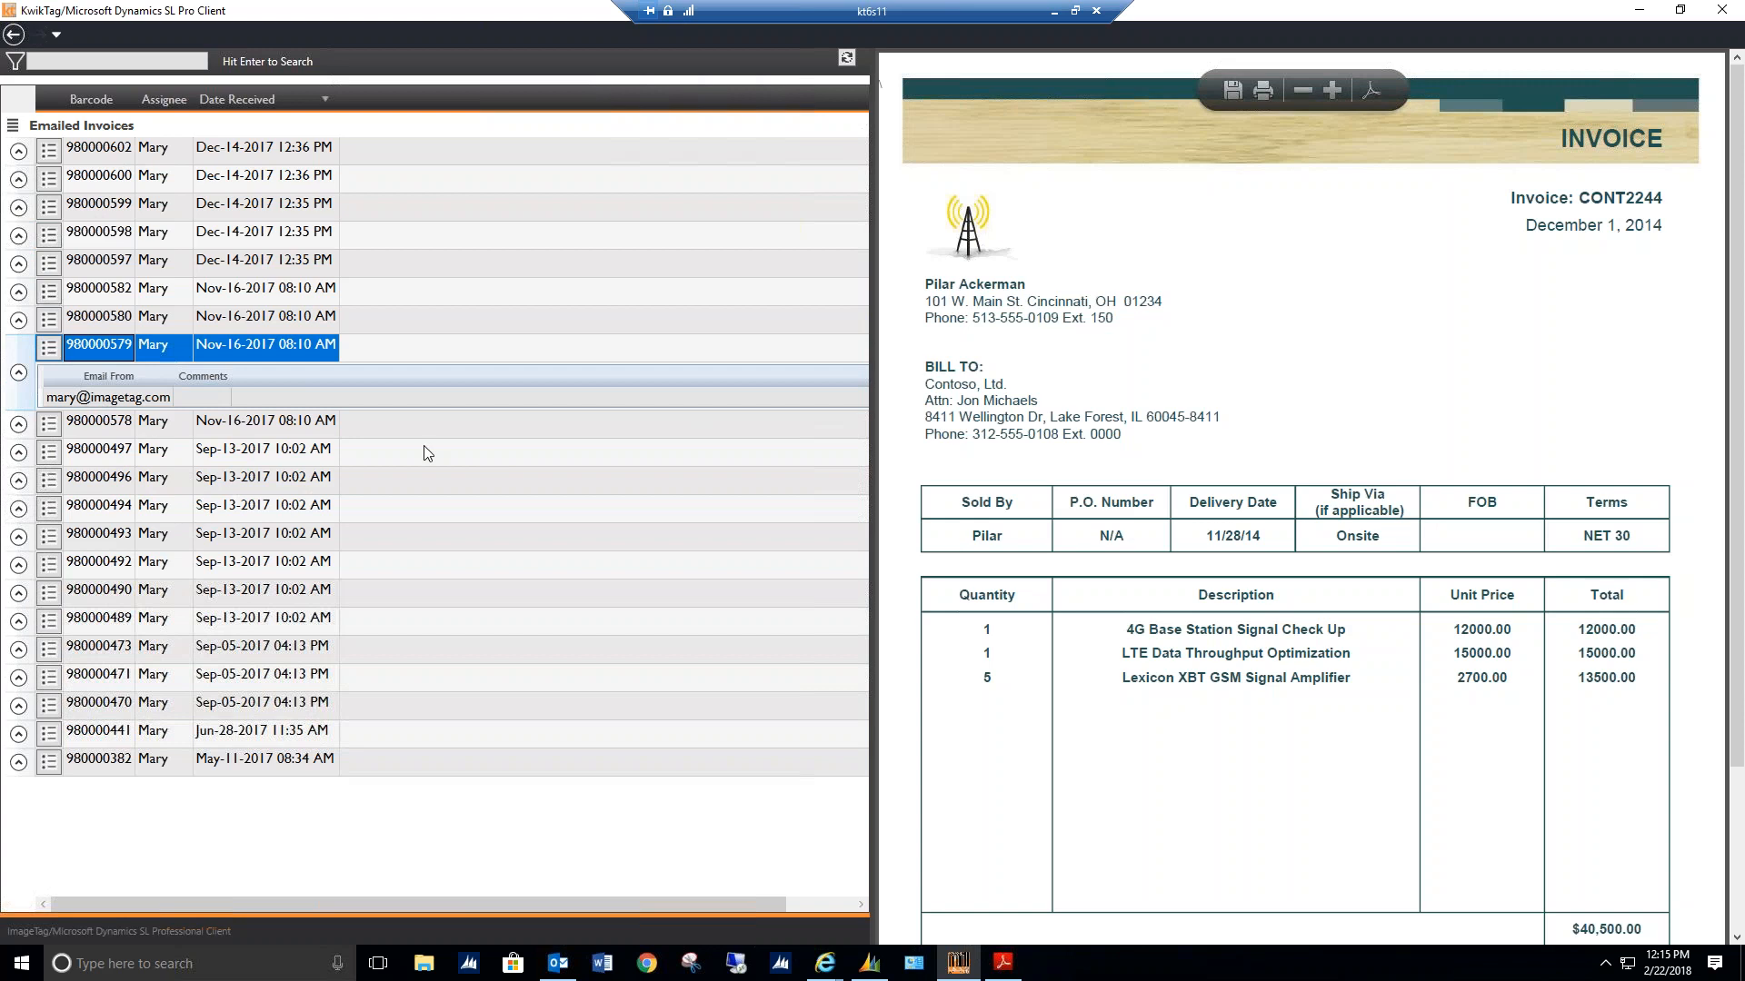
pyautogui.click(109, 430)
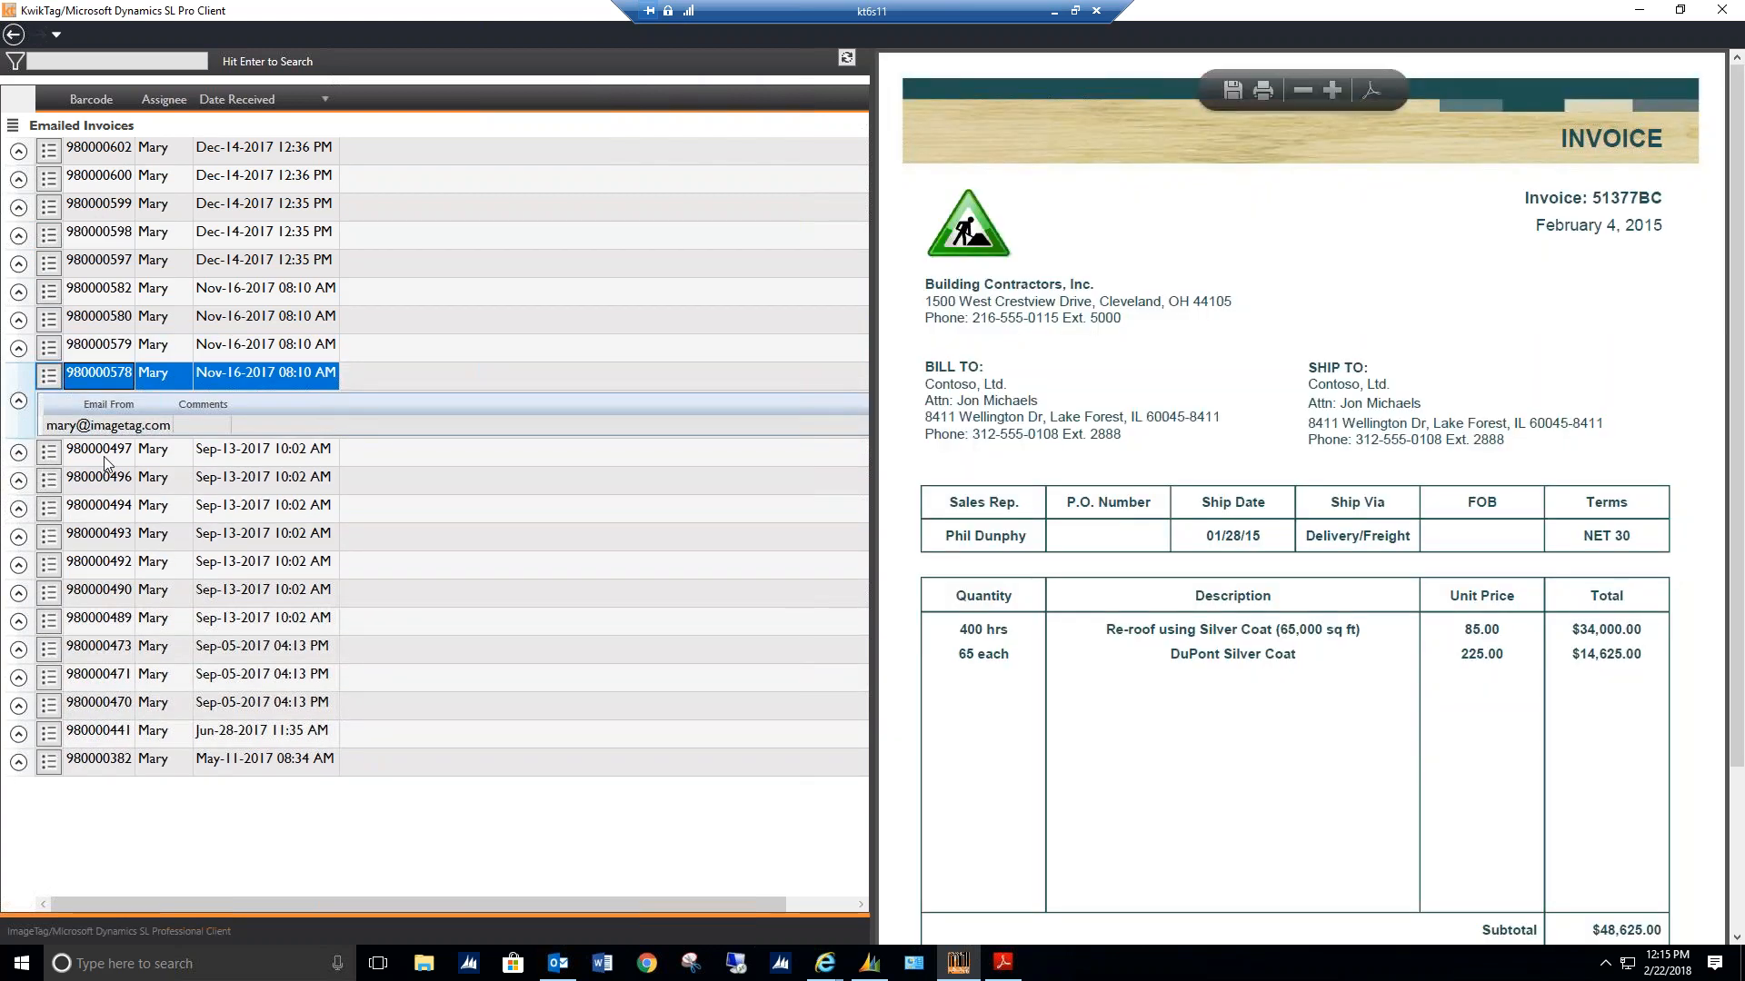
pyautogui.click(104, 456)
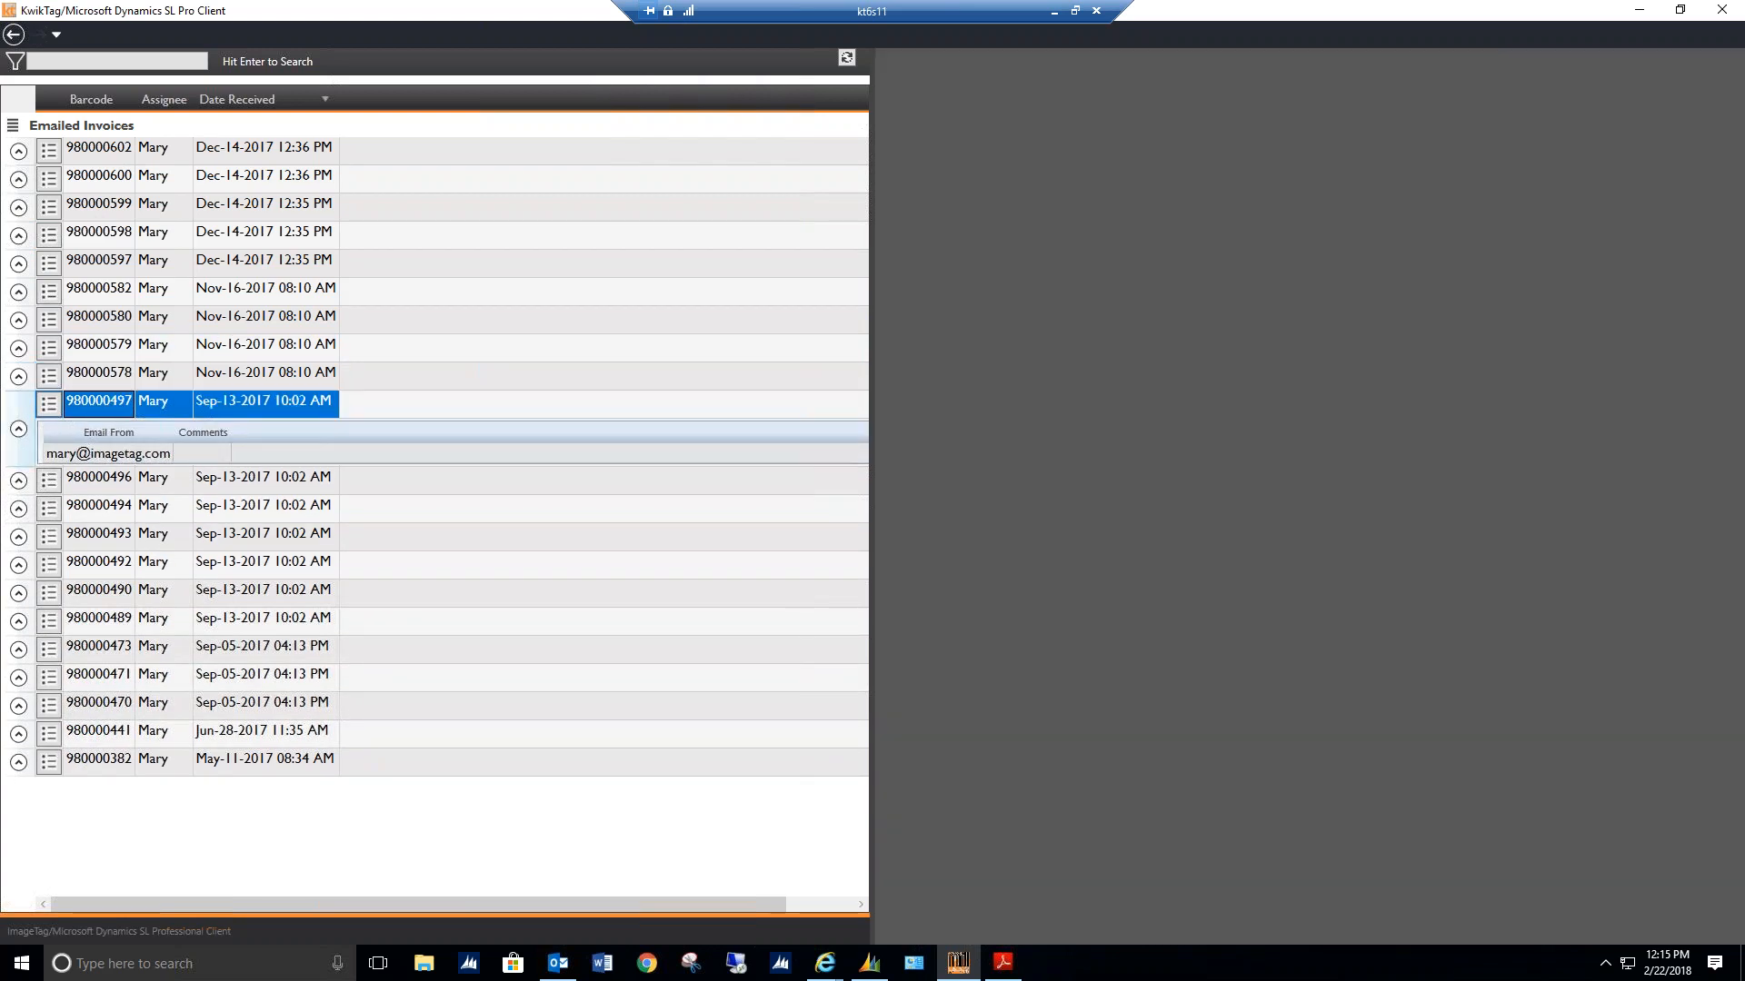
pyautogui.click(104, 501)
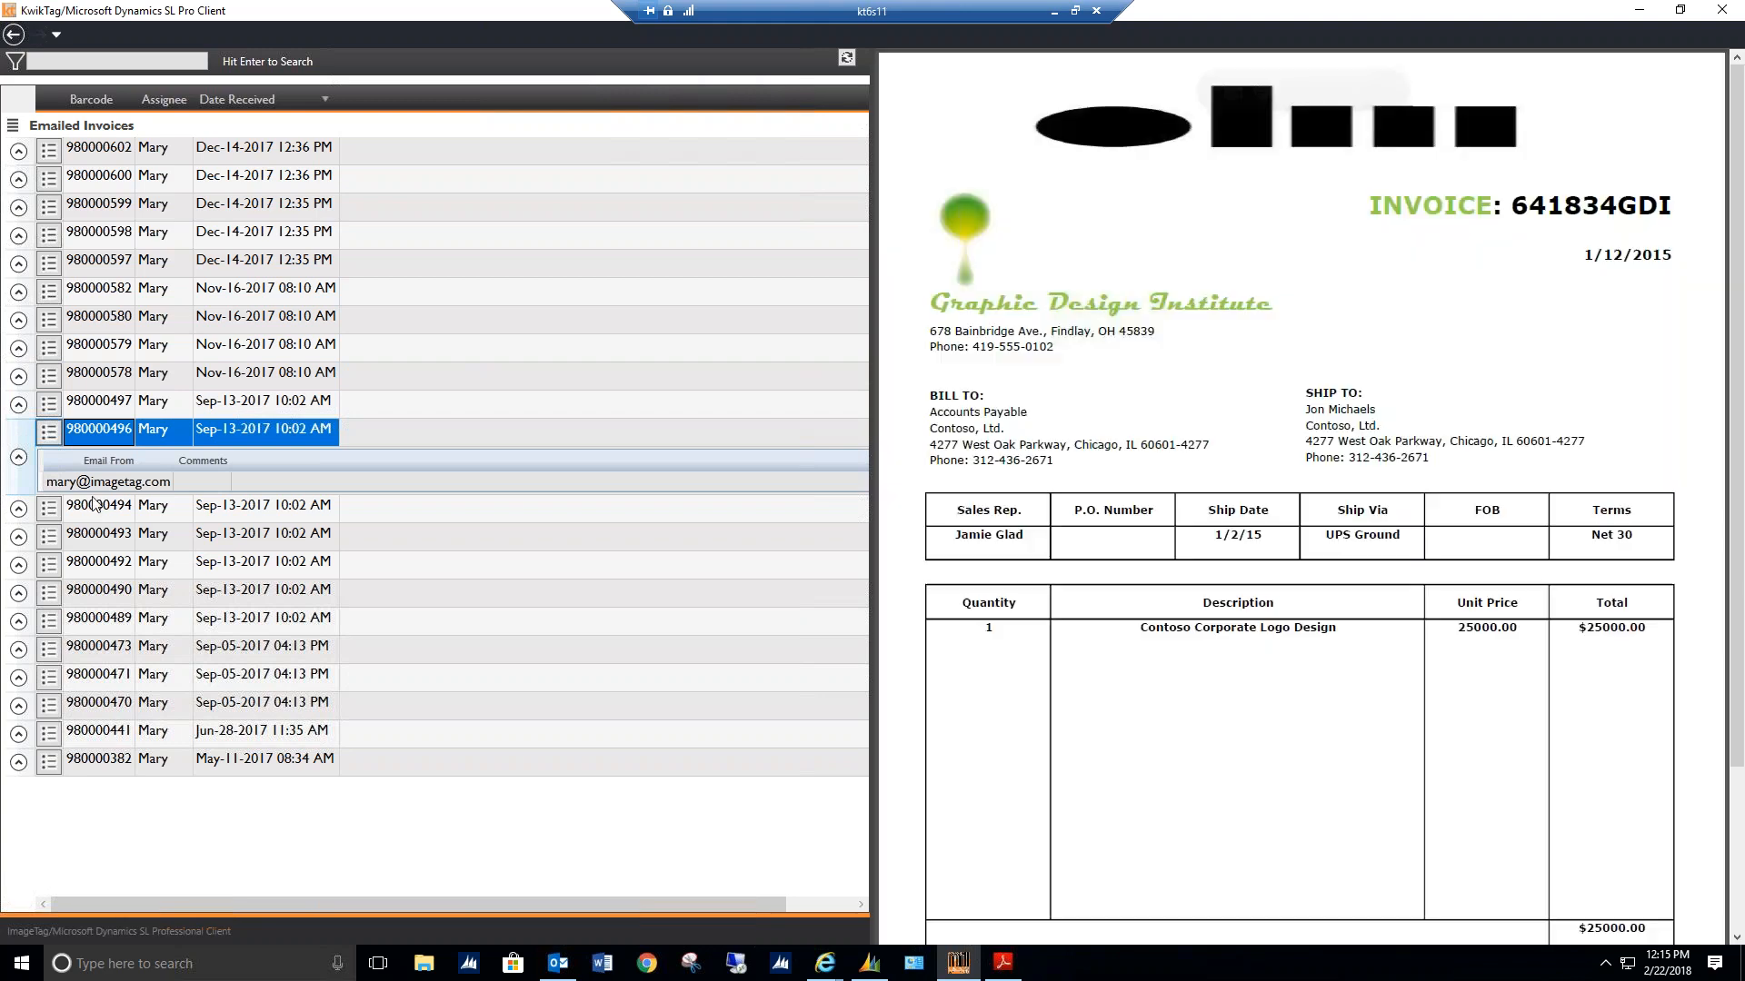
pyautogui.click(94, 514)
pyautogui.click(103, 545)
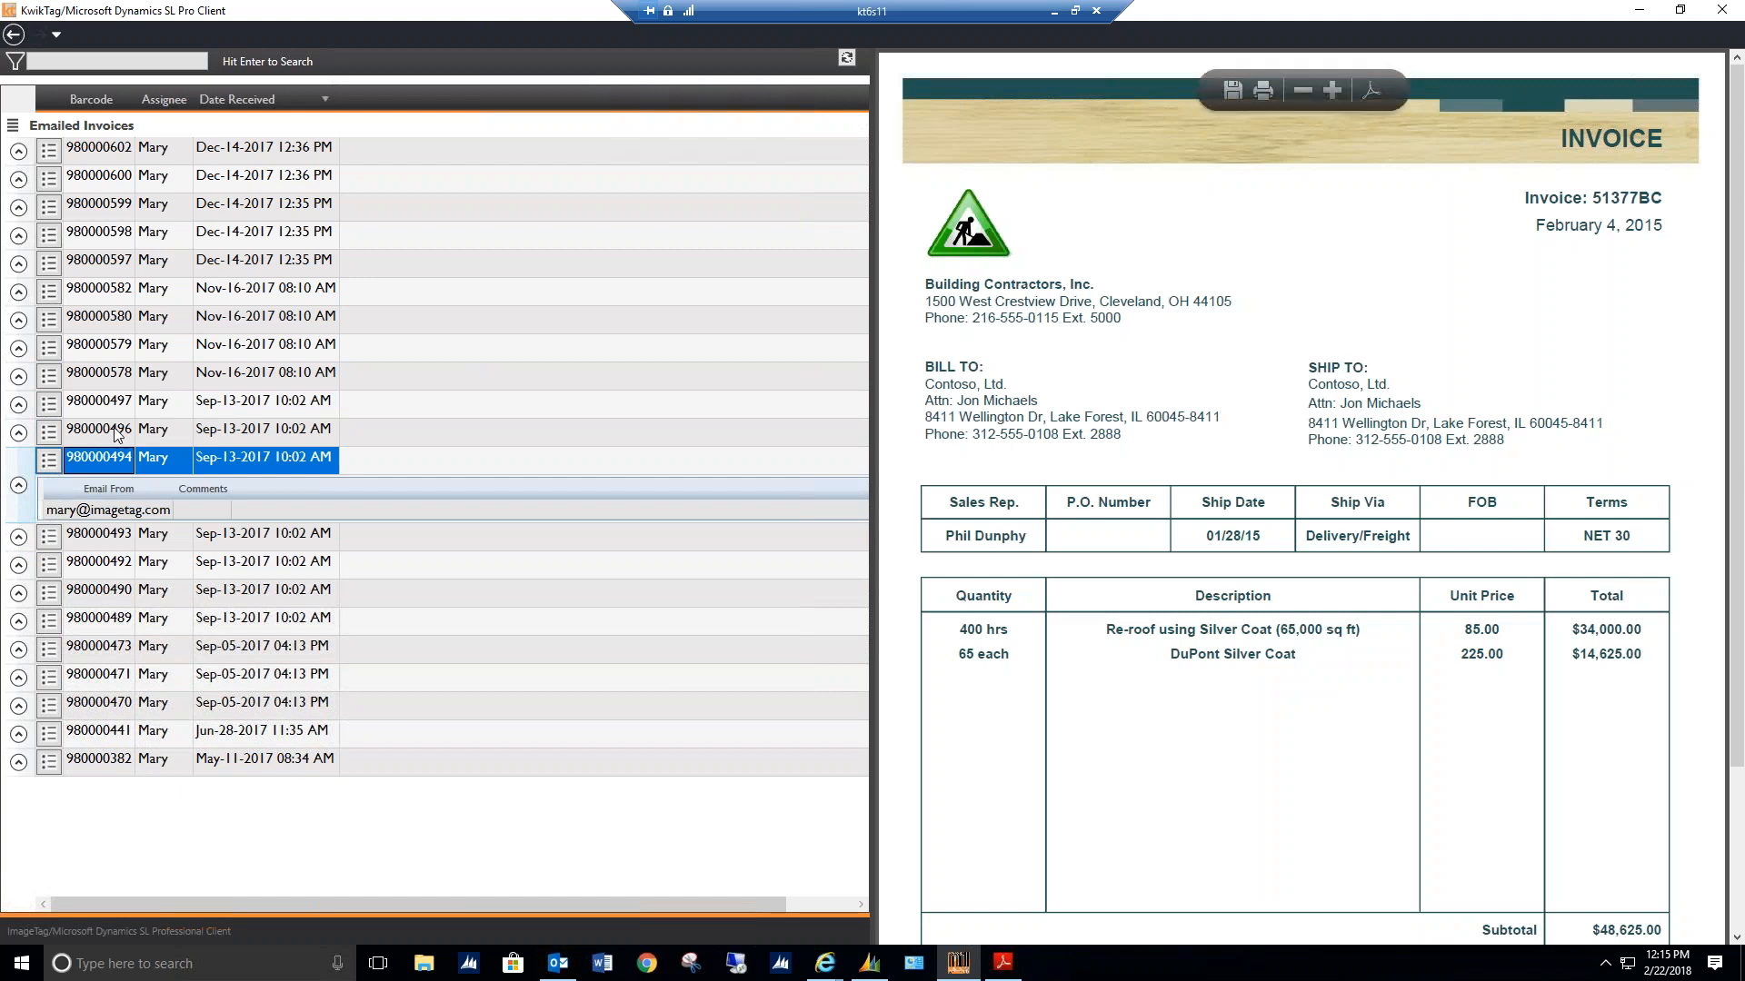
# Select the emailed invoice with barcode 980000496 and start a Project Invoice from it
pyautogui.click(117, 434)
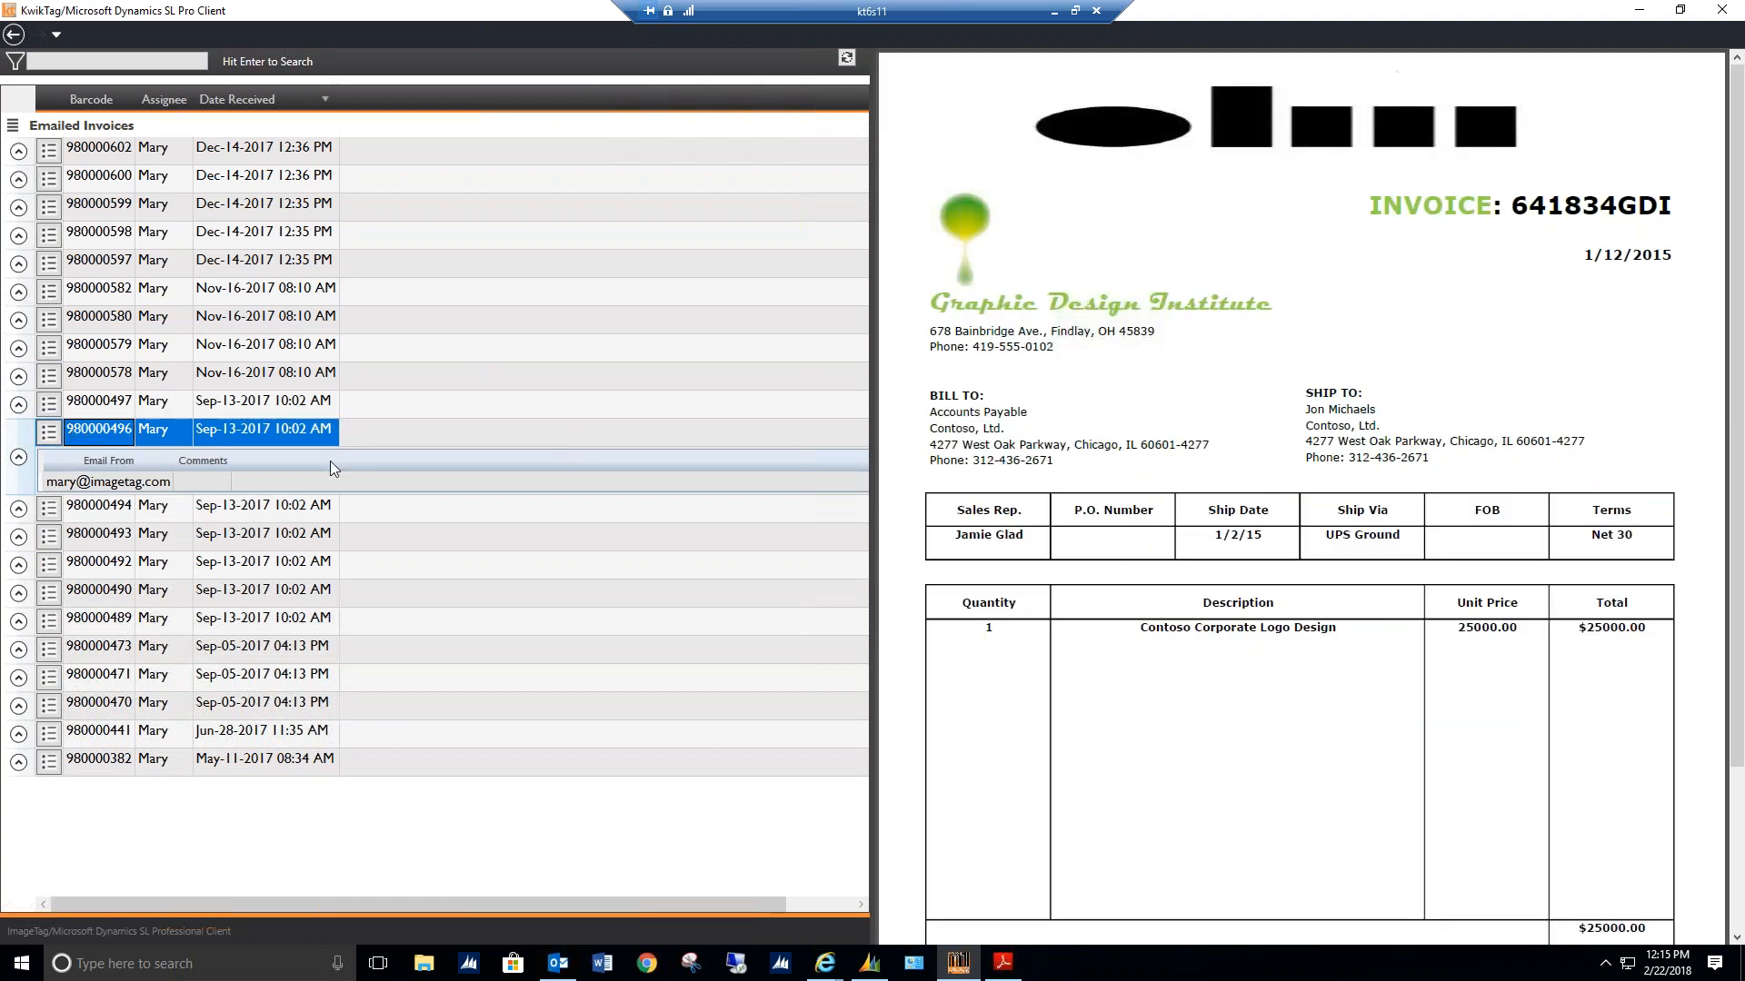
pyautogui.rightClick(245, 431)
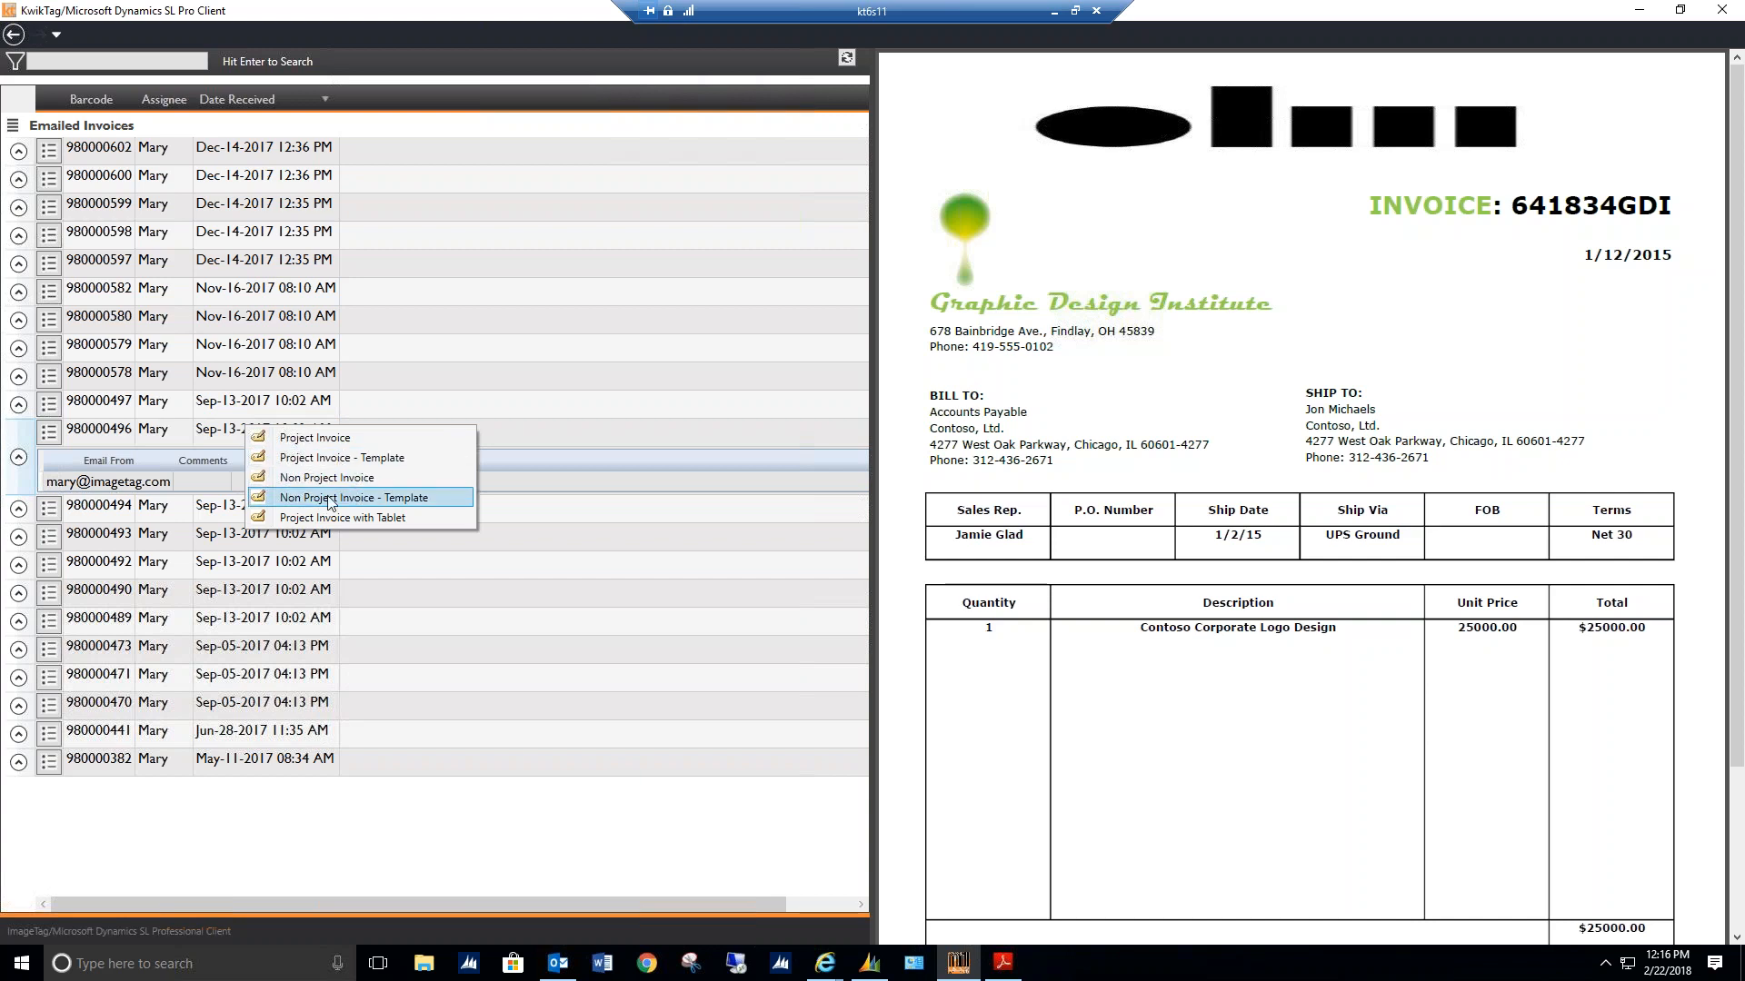
pyautogui.click(318, 439)
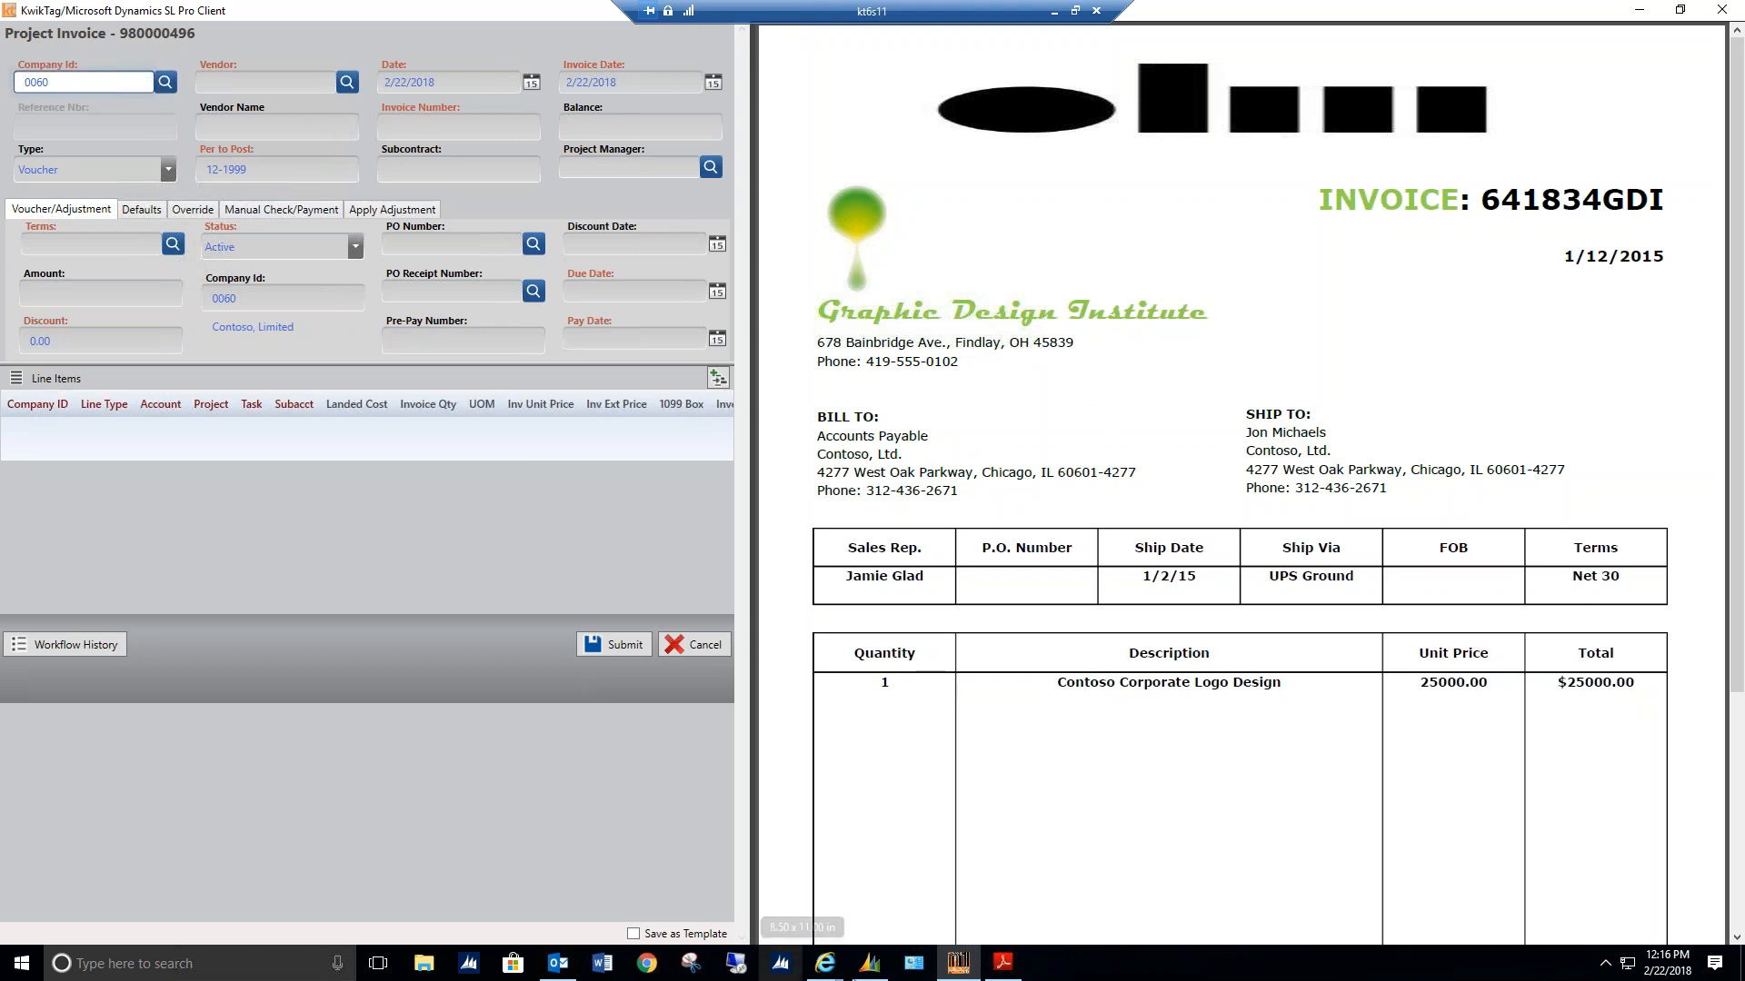
# Switch to Dynamics SL, open Voucher and Adjustment Entry and place its window beside the project invoice form for comparison
pyautogui.click(870, 962)
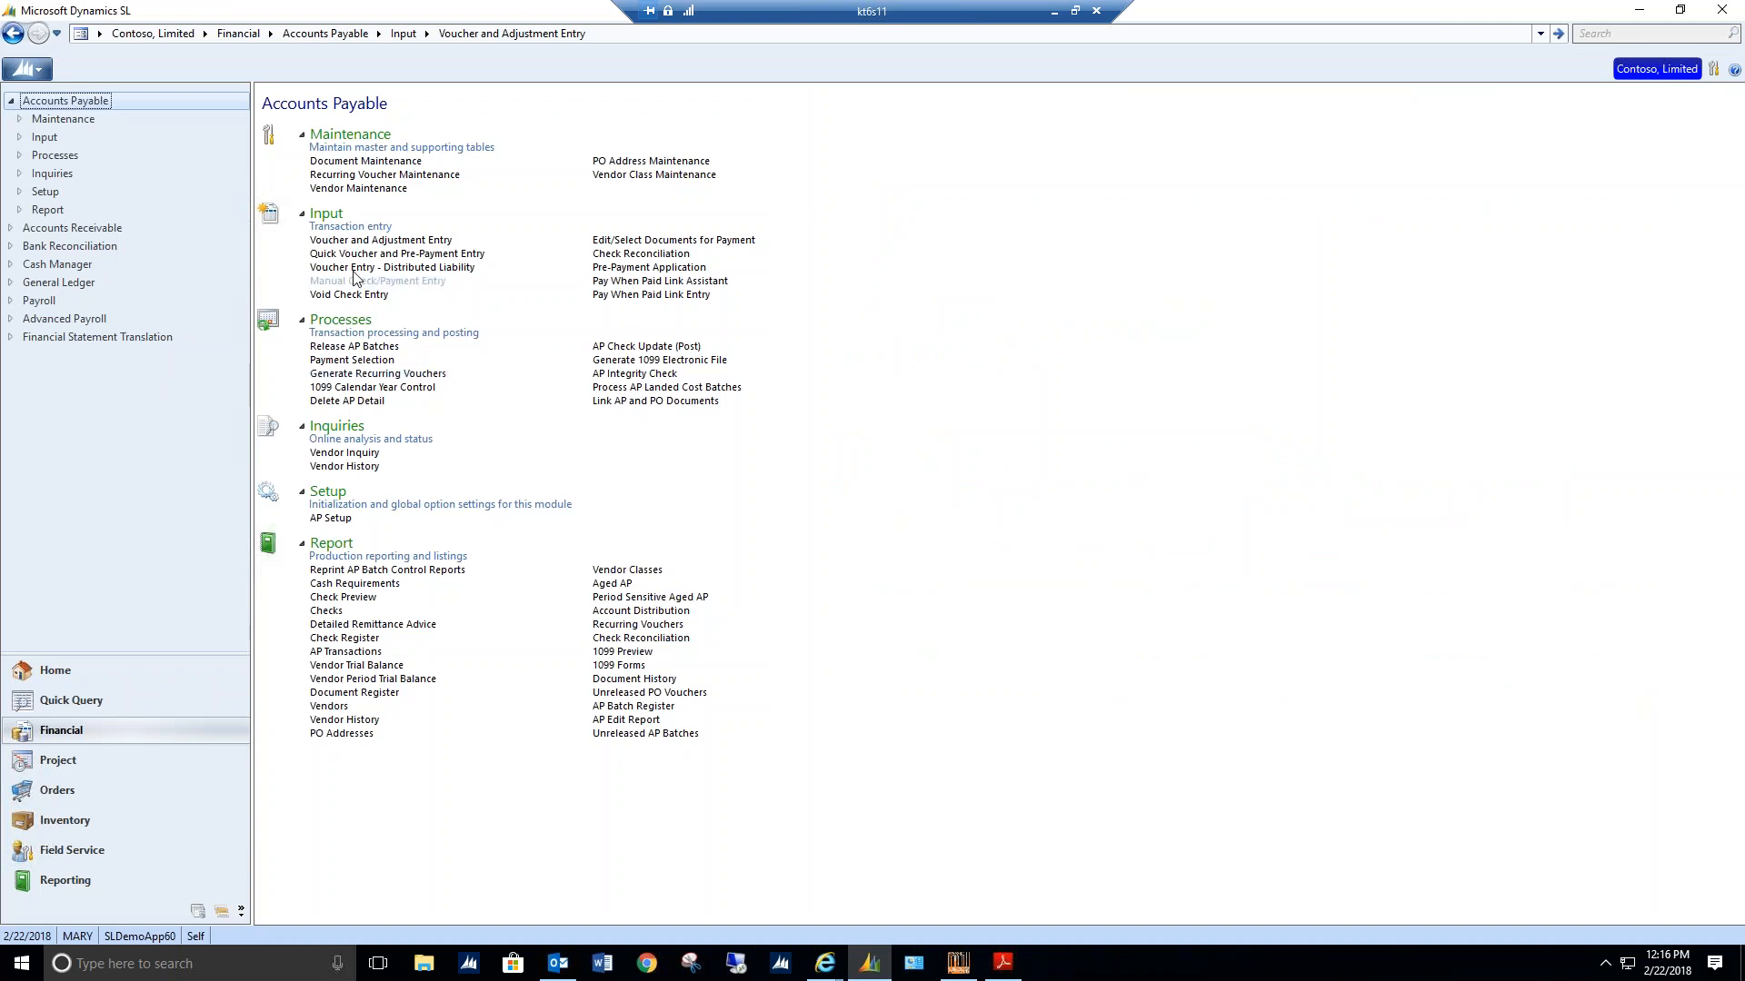
pyautogui.click(351, 241)
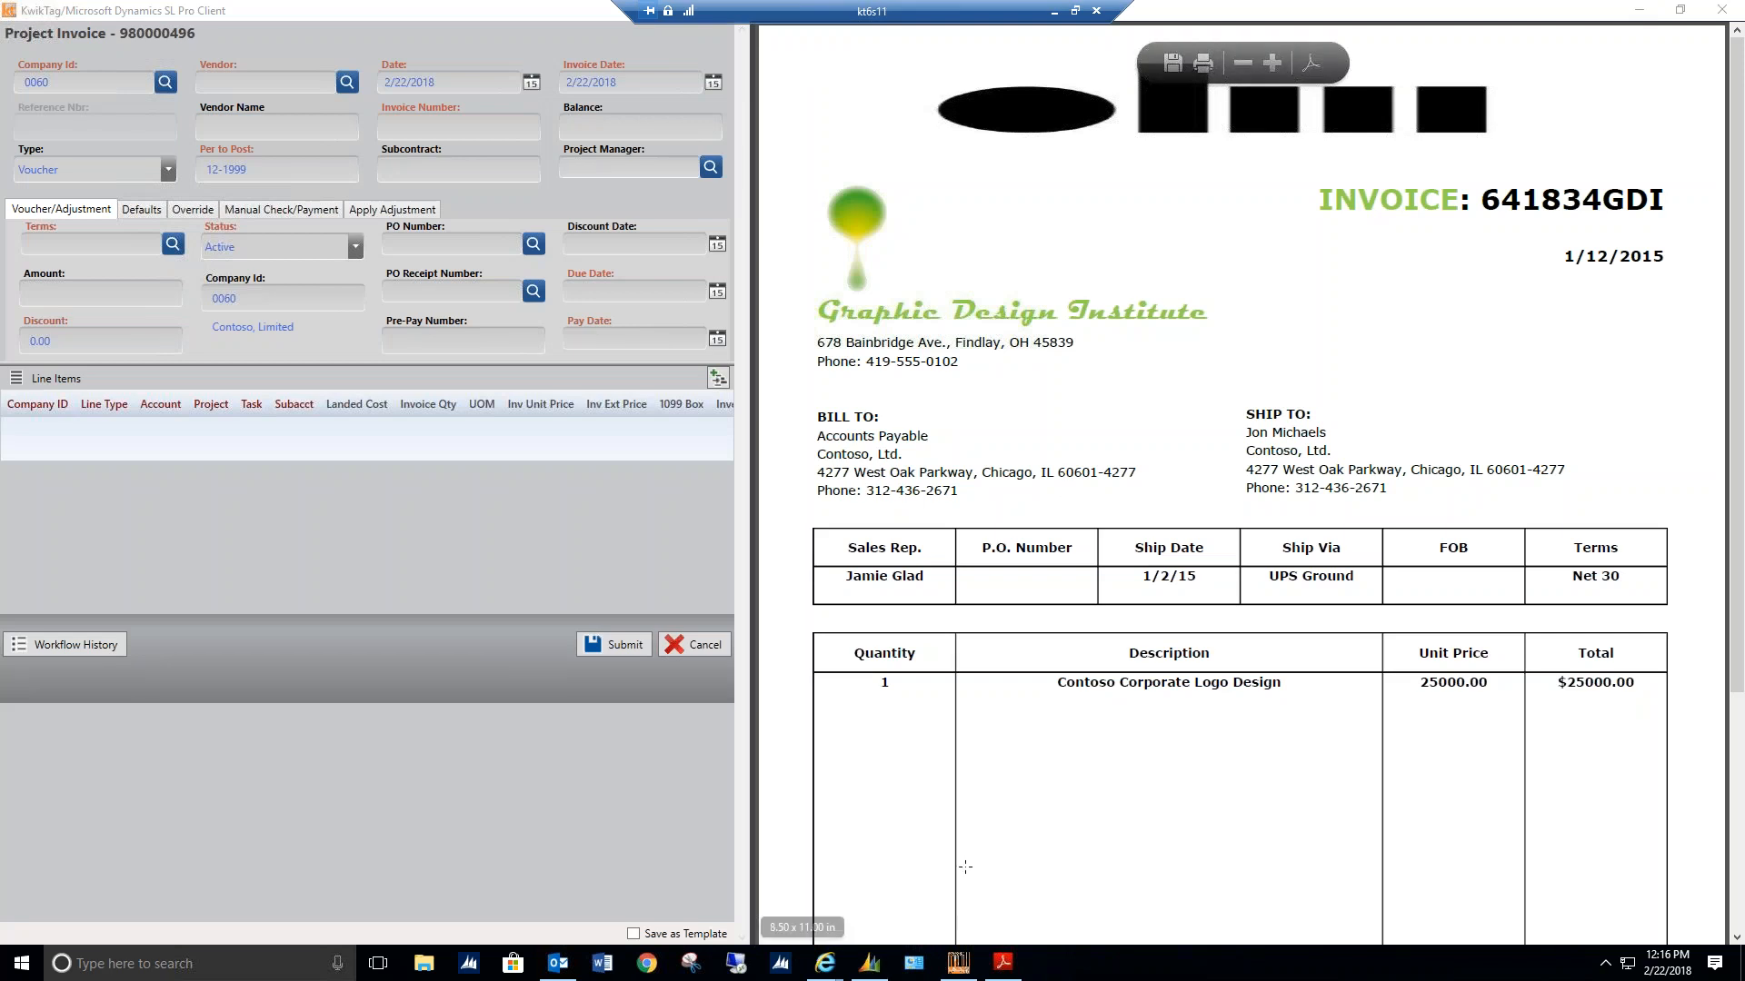
pyautogui.moveTo(870, 970)
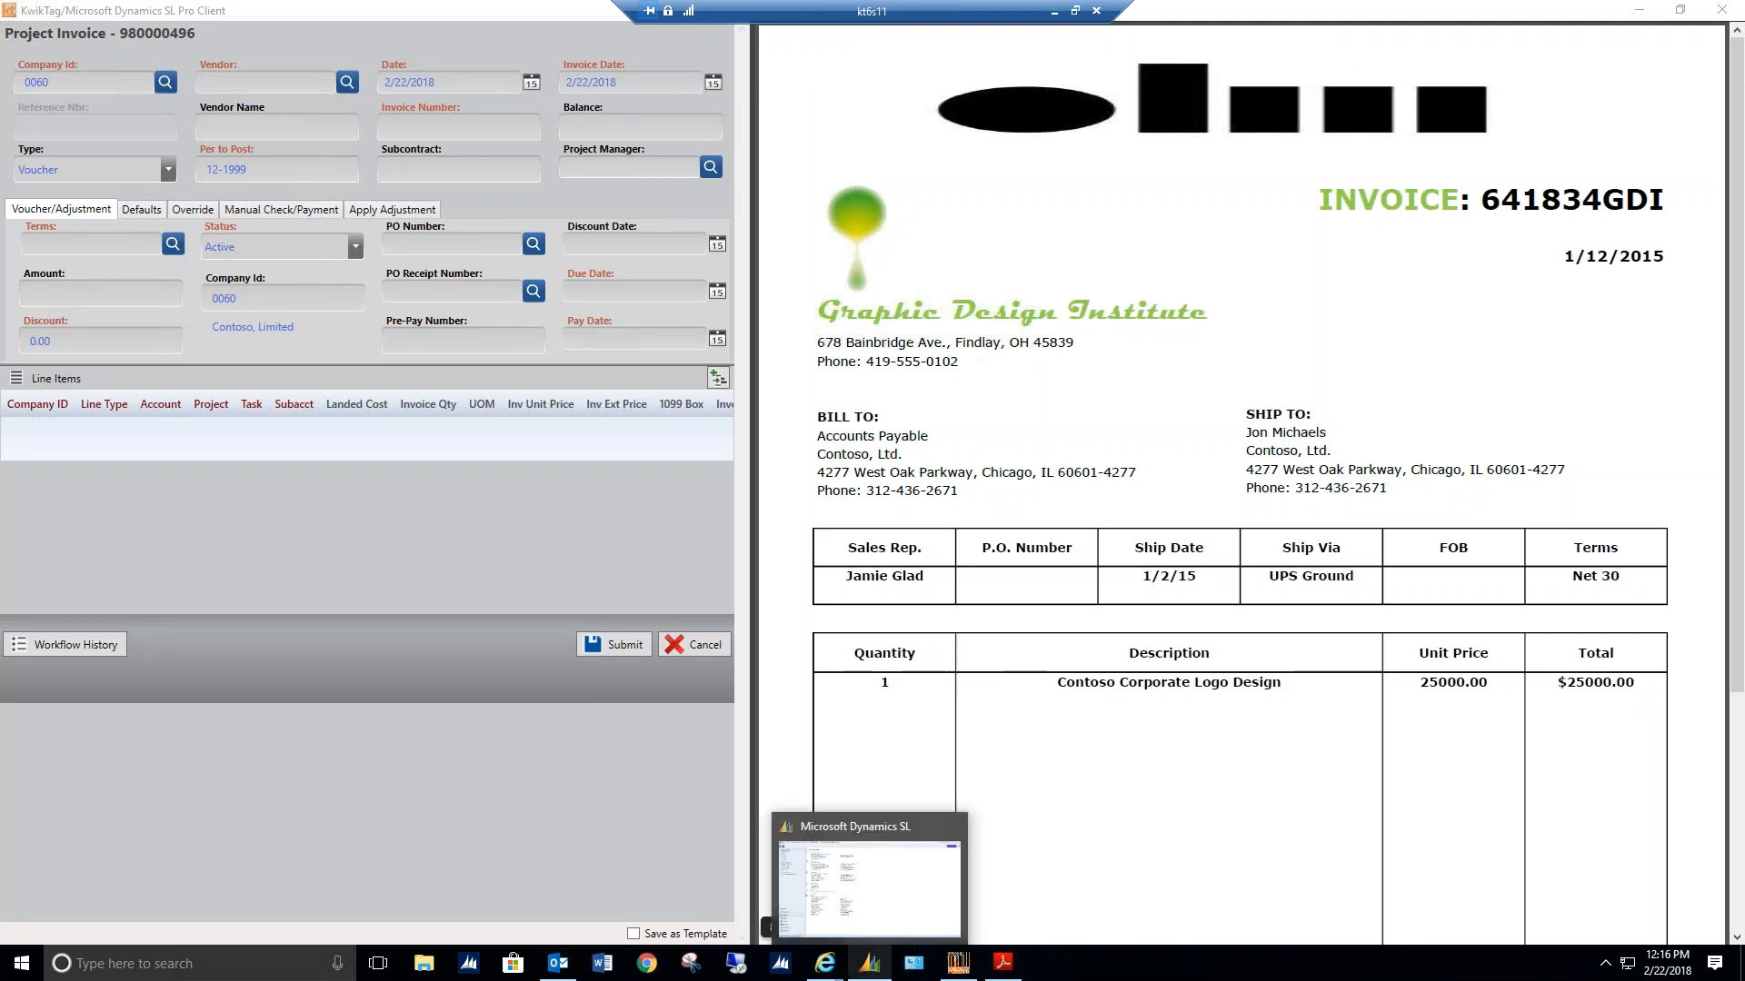
pyautogui.click(848, 868)
pyautogui.moveTo(933, 257); pyautogui.dragTo(1190, 44)
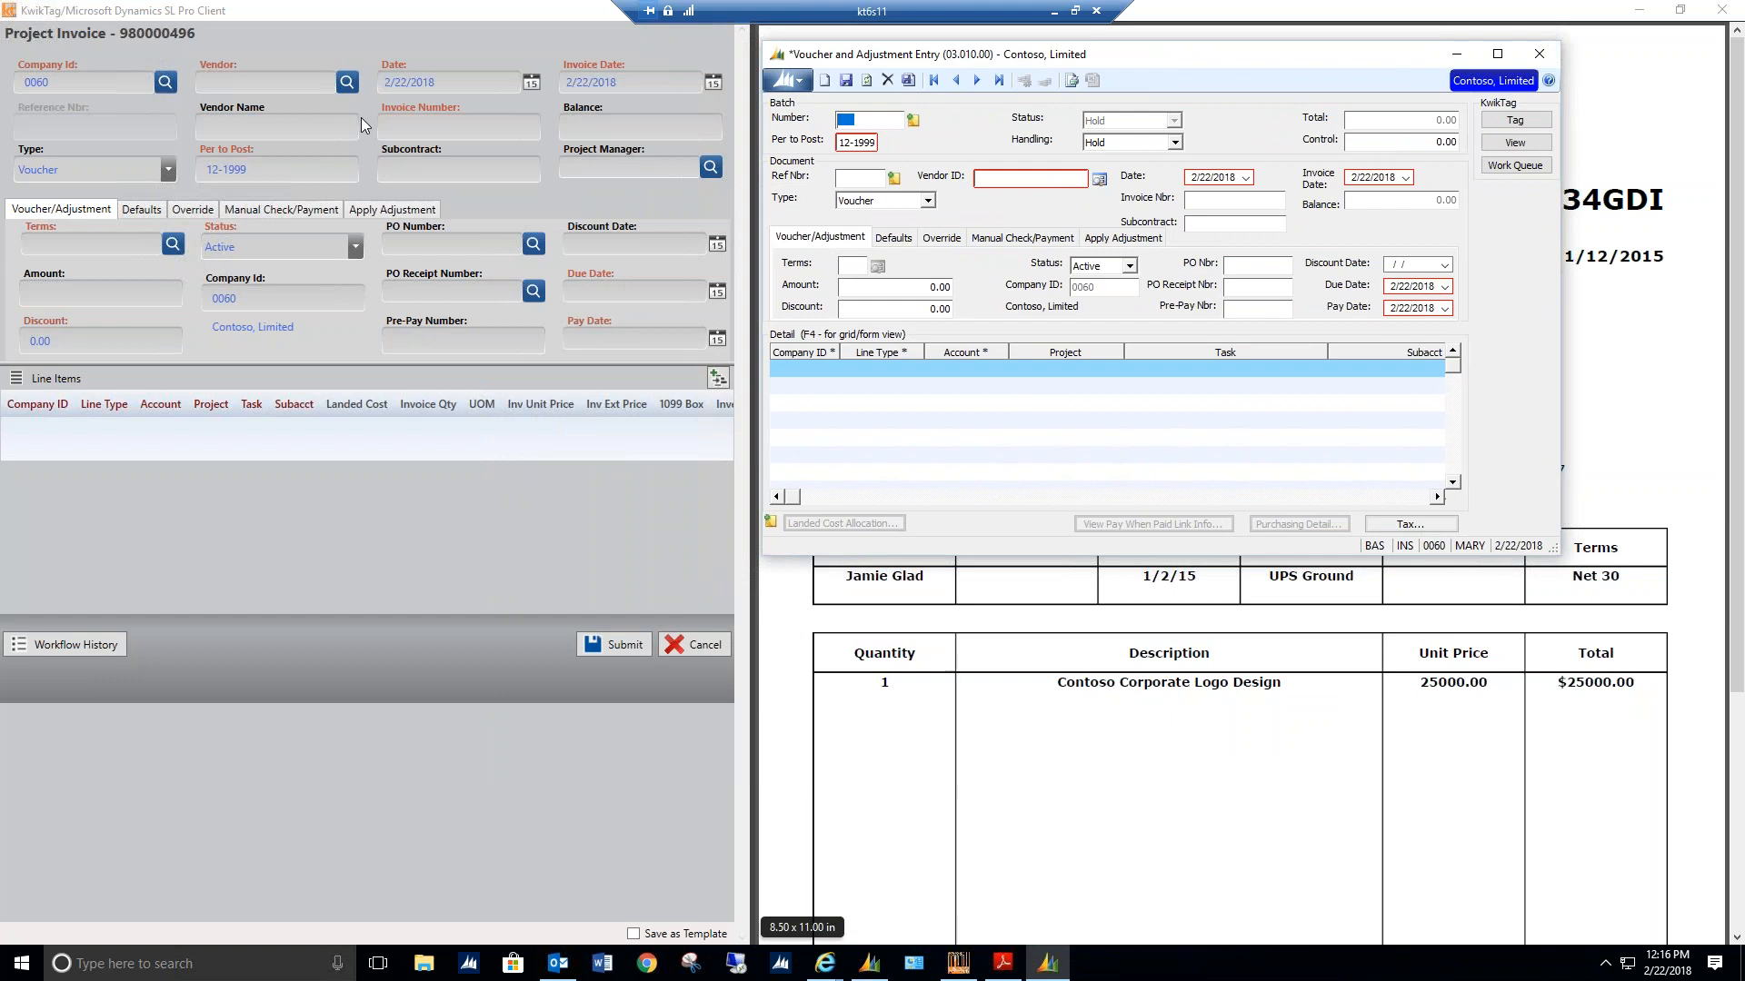
# Return to the project invoice form in the Pro Client and view the companies available for Company Id without changing it
pyautogui.click(217, 91)
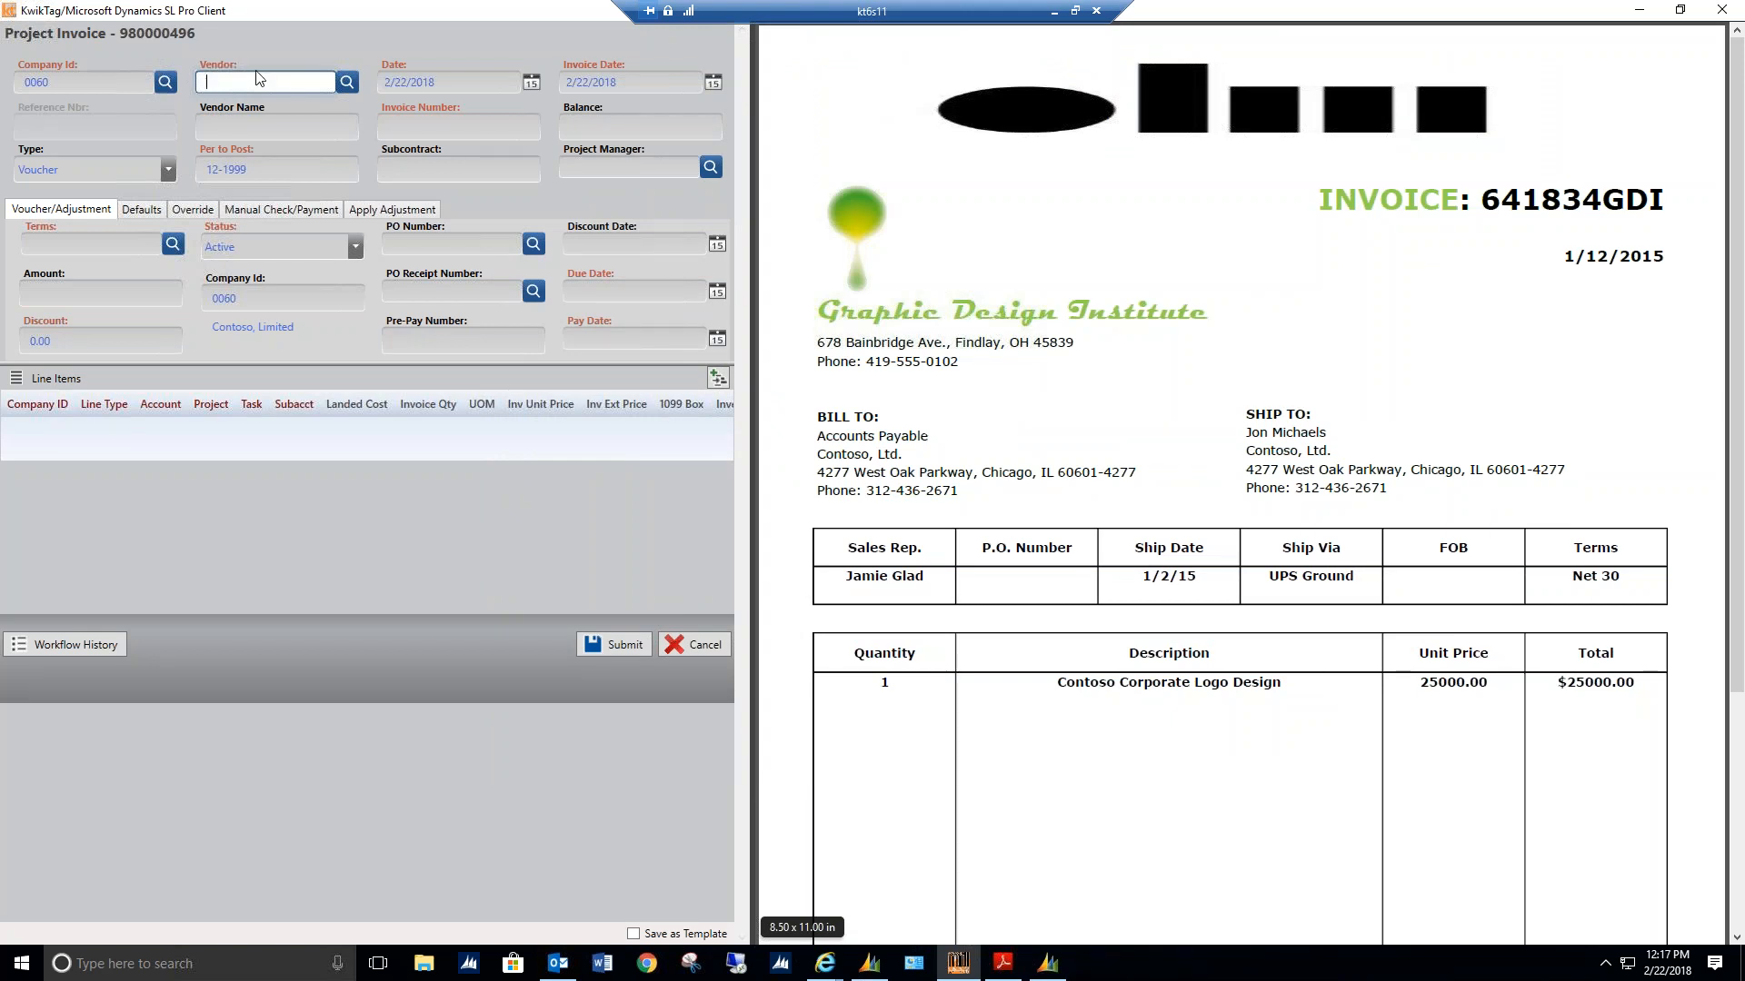
pyautogui.click(165, 83)
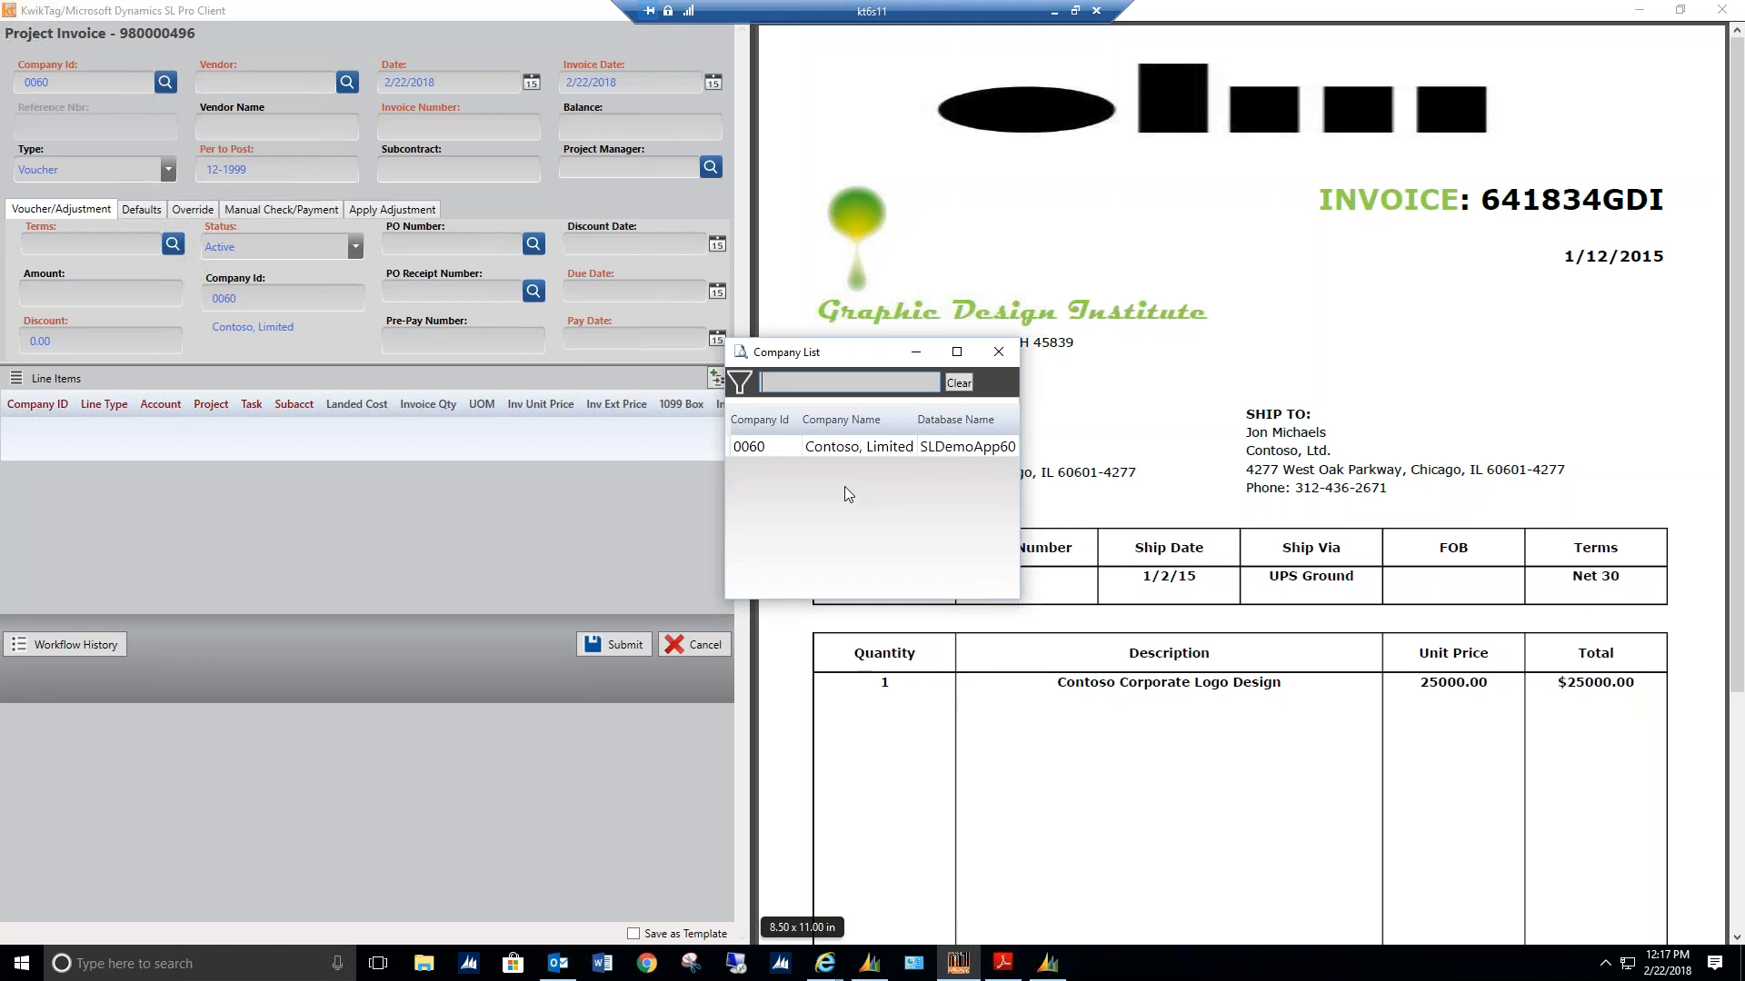
pyautogui.click(998, 356)
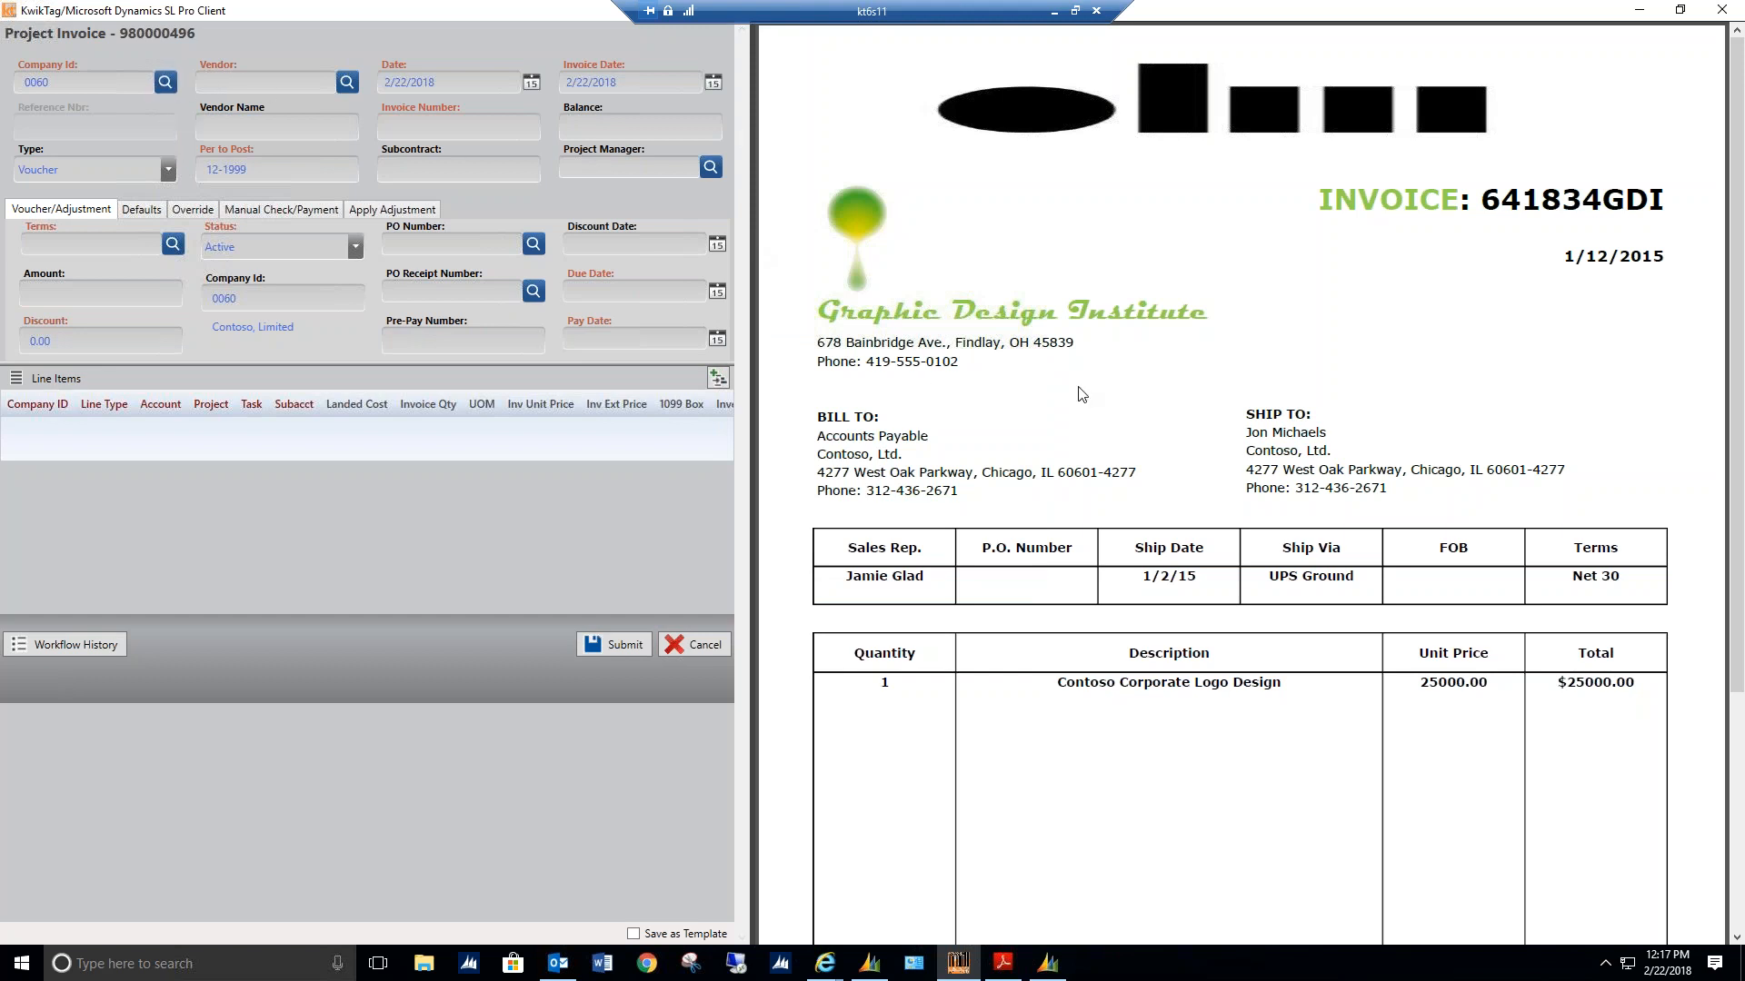
# Look up the vendor by filtering for "gra" and choose Graphic Design Institute for the project invoice
pyautogui.click(347, 83)
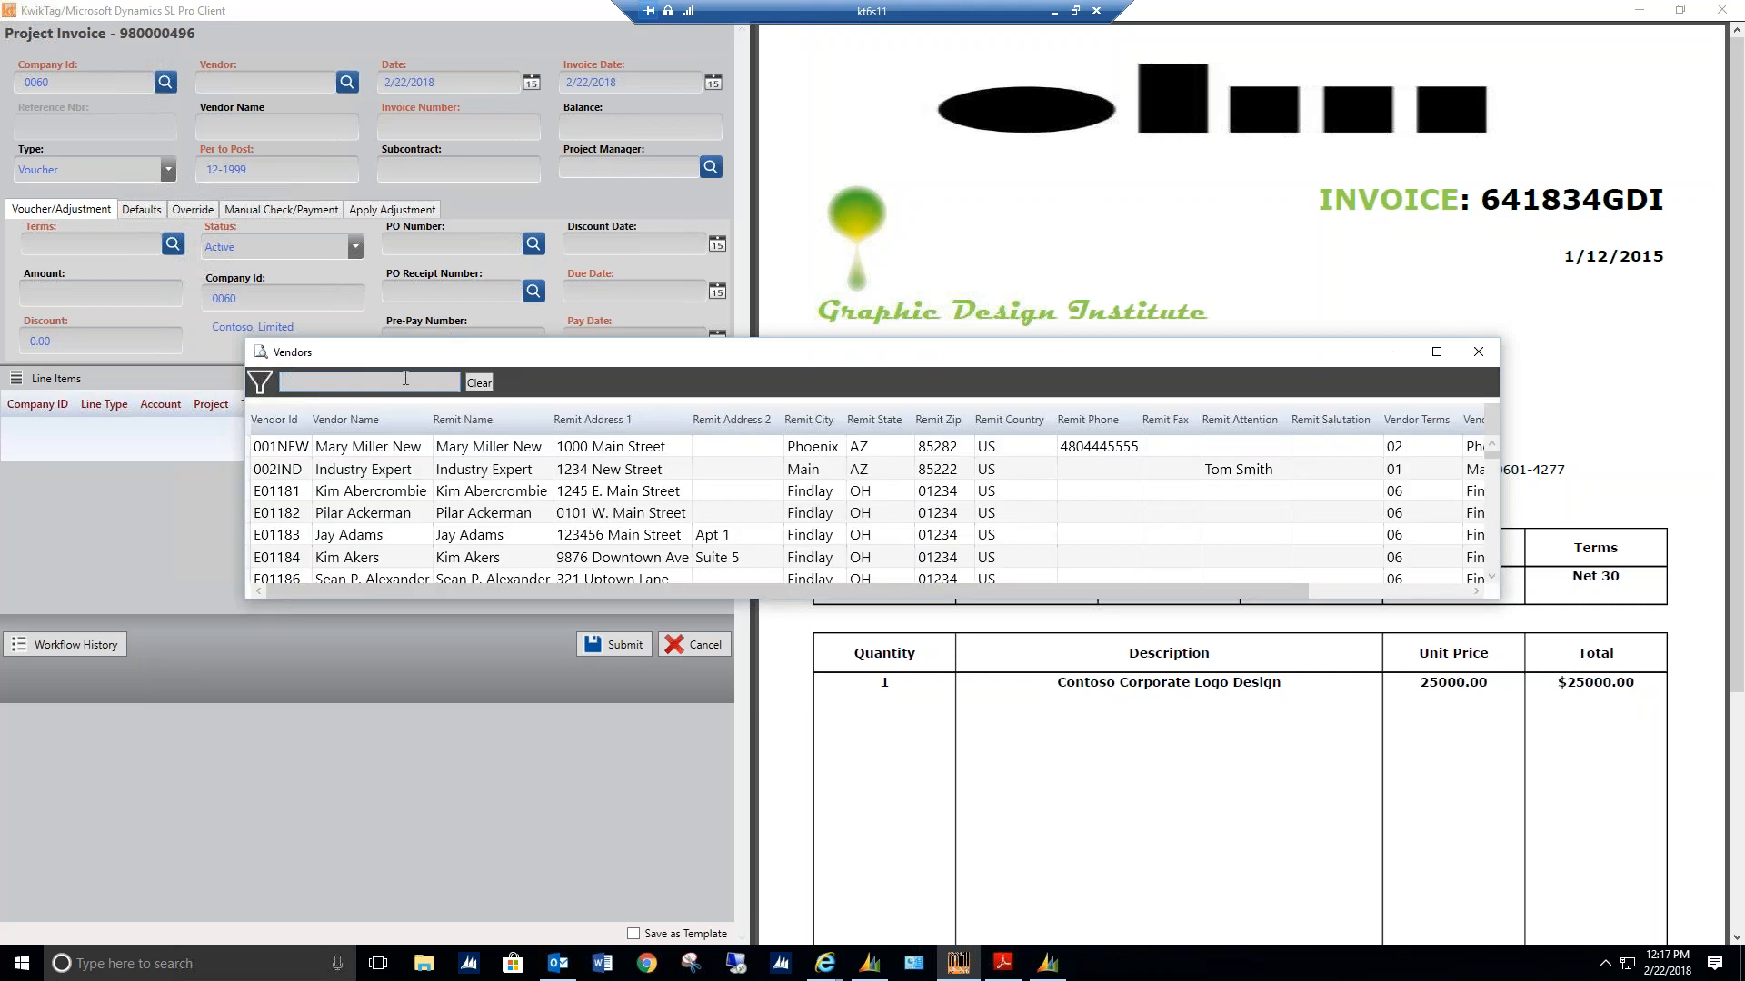
pyautogui.write('gra')
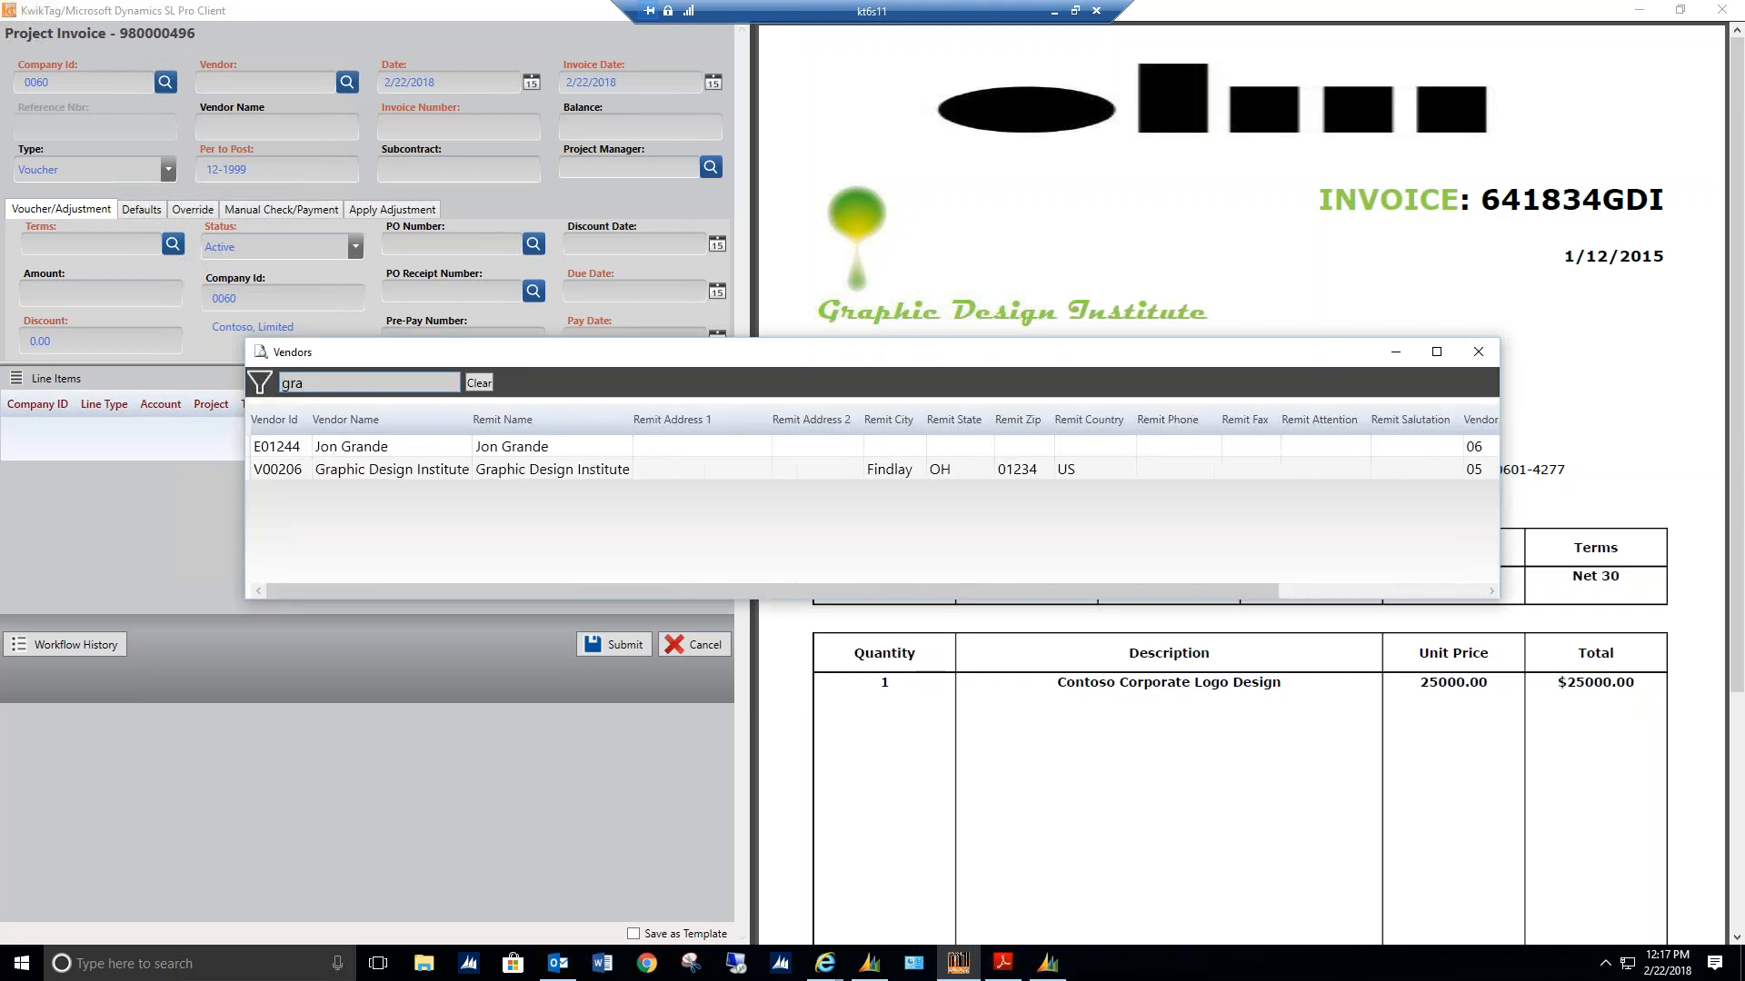
pyautogui.click(332, 472)
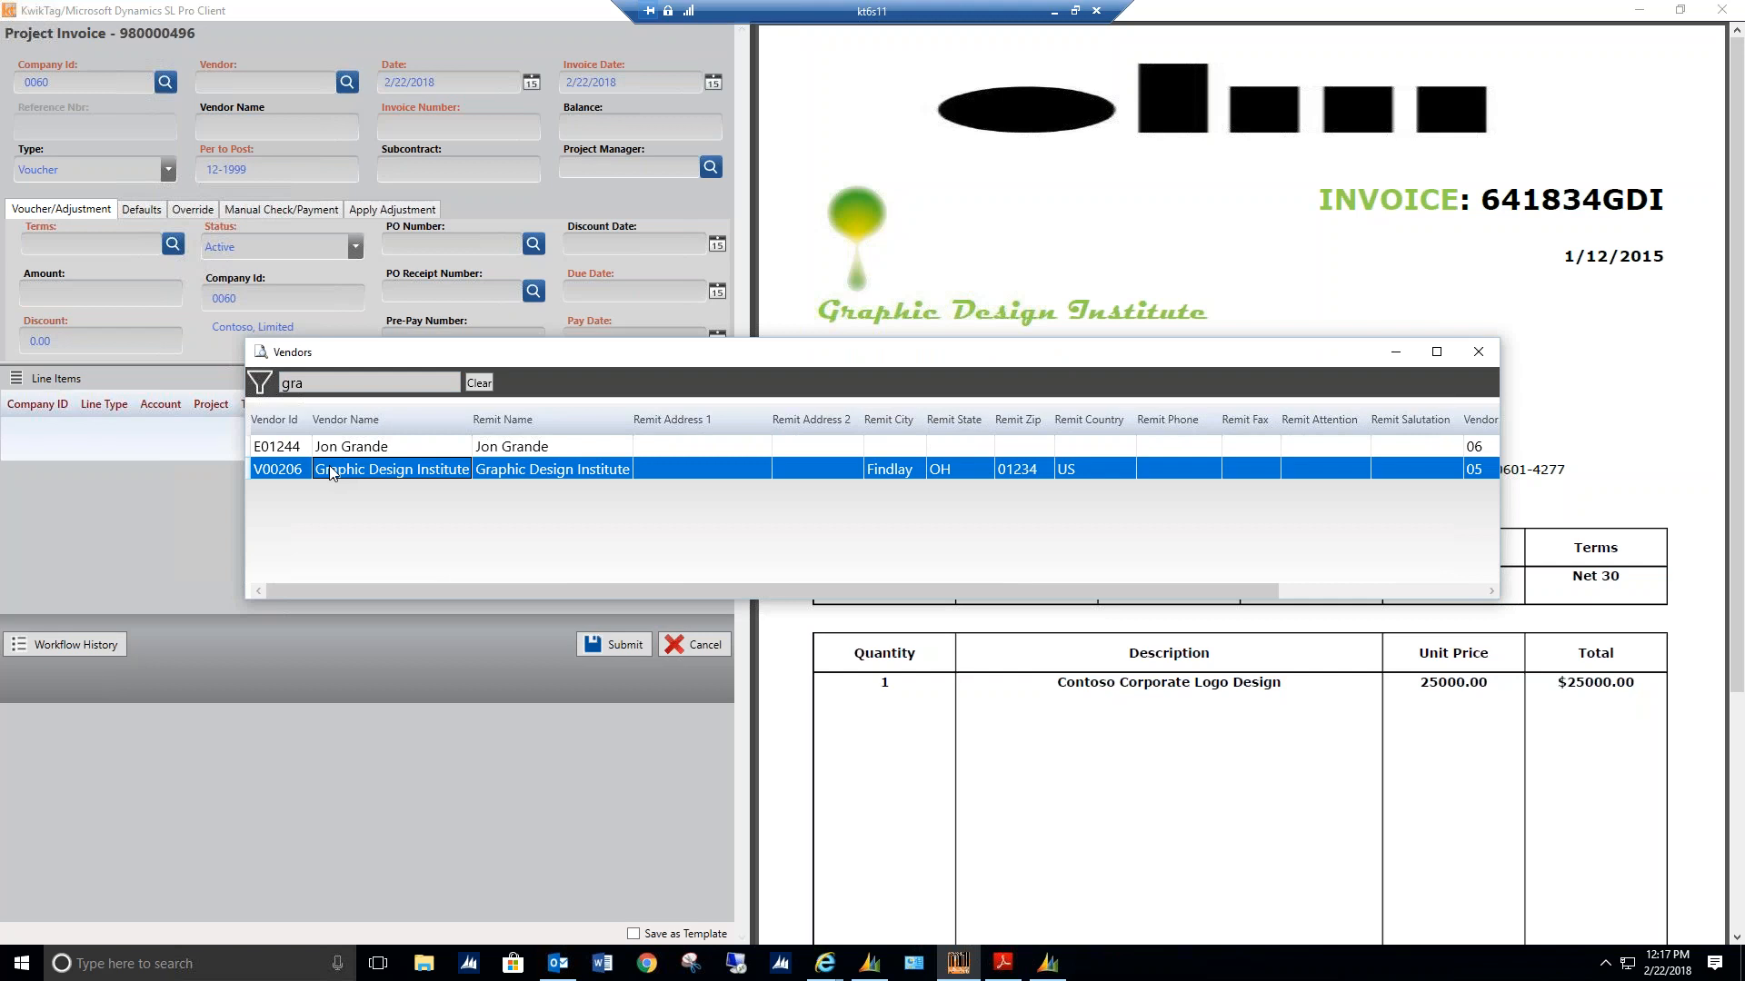
pyautogui.doubleClick(331, 470)
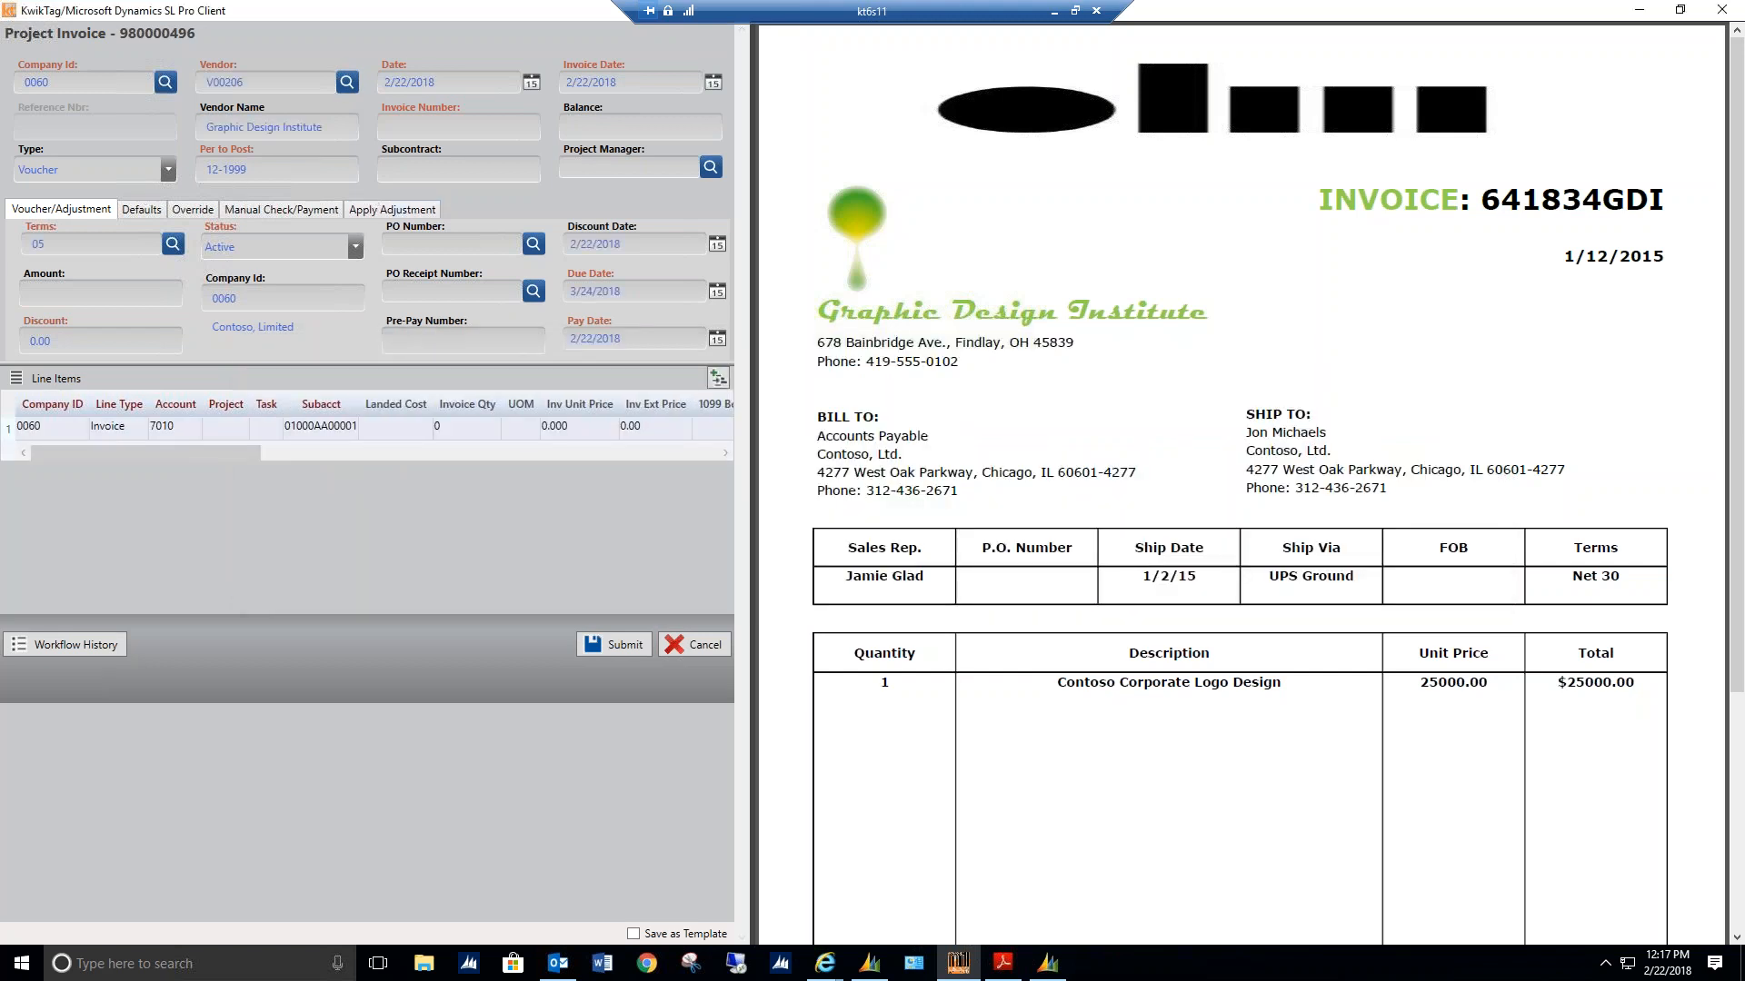
# Copy 641834GDI from the invoice image into the invoice number and extend it to 641834GDI-32165
pyautogui.click(411, 132)
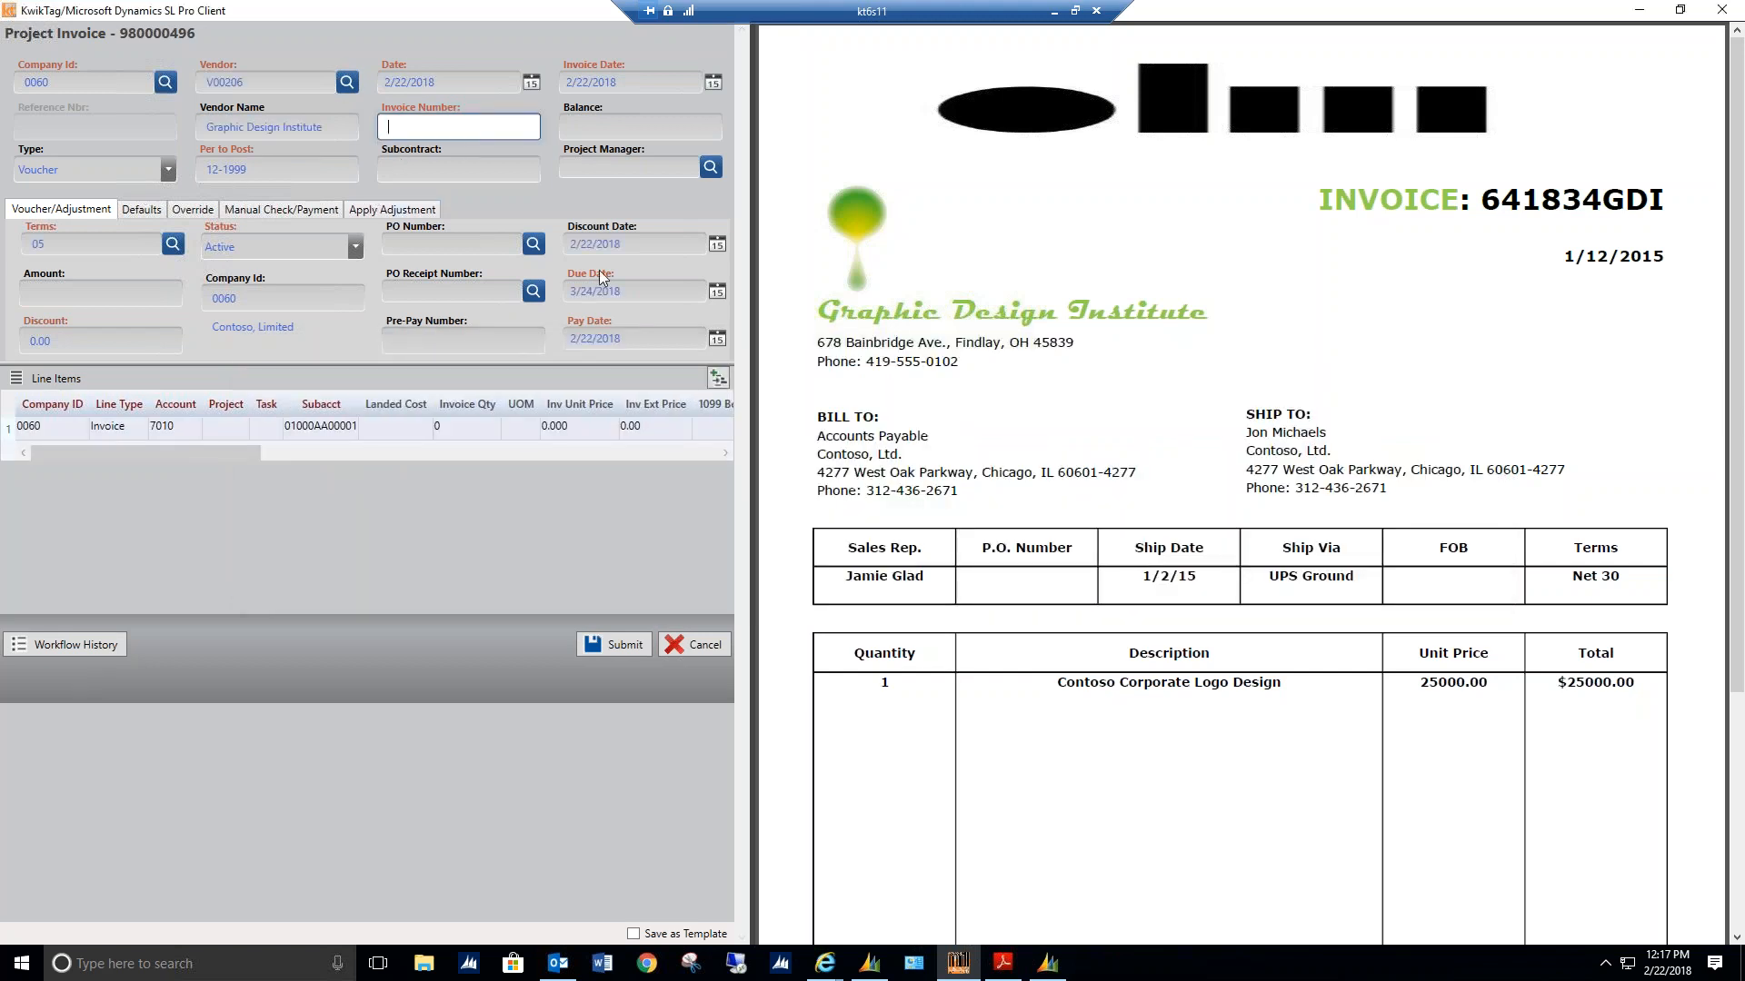
pyautogui.doubleClick(1607, 206)
pyautogui.hotkey('ctrl', 'c')
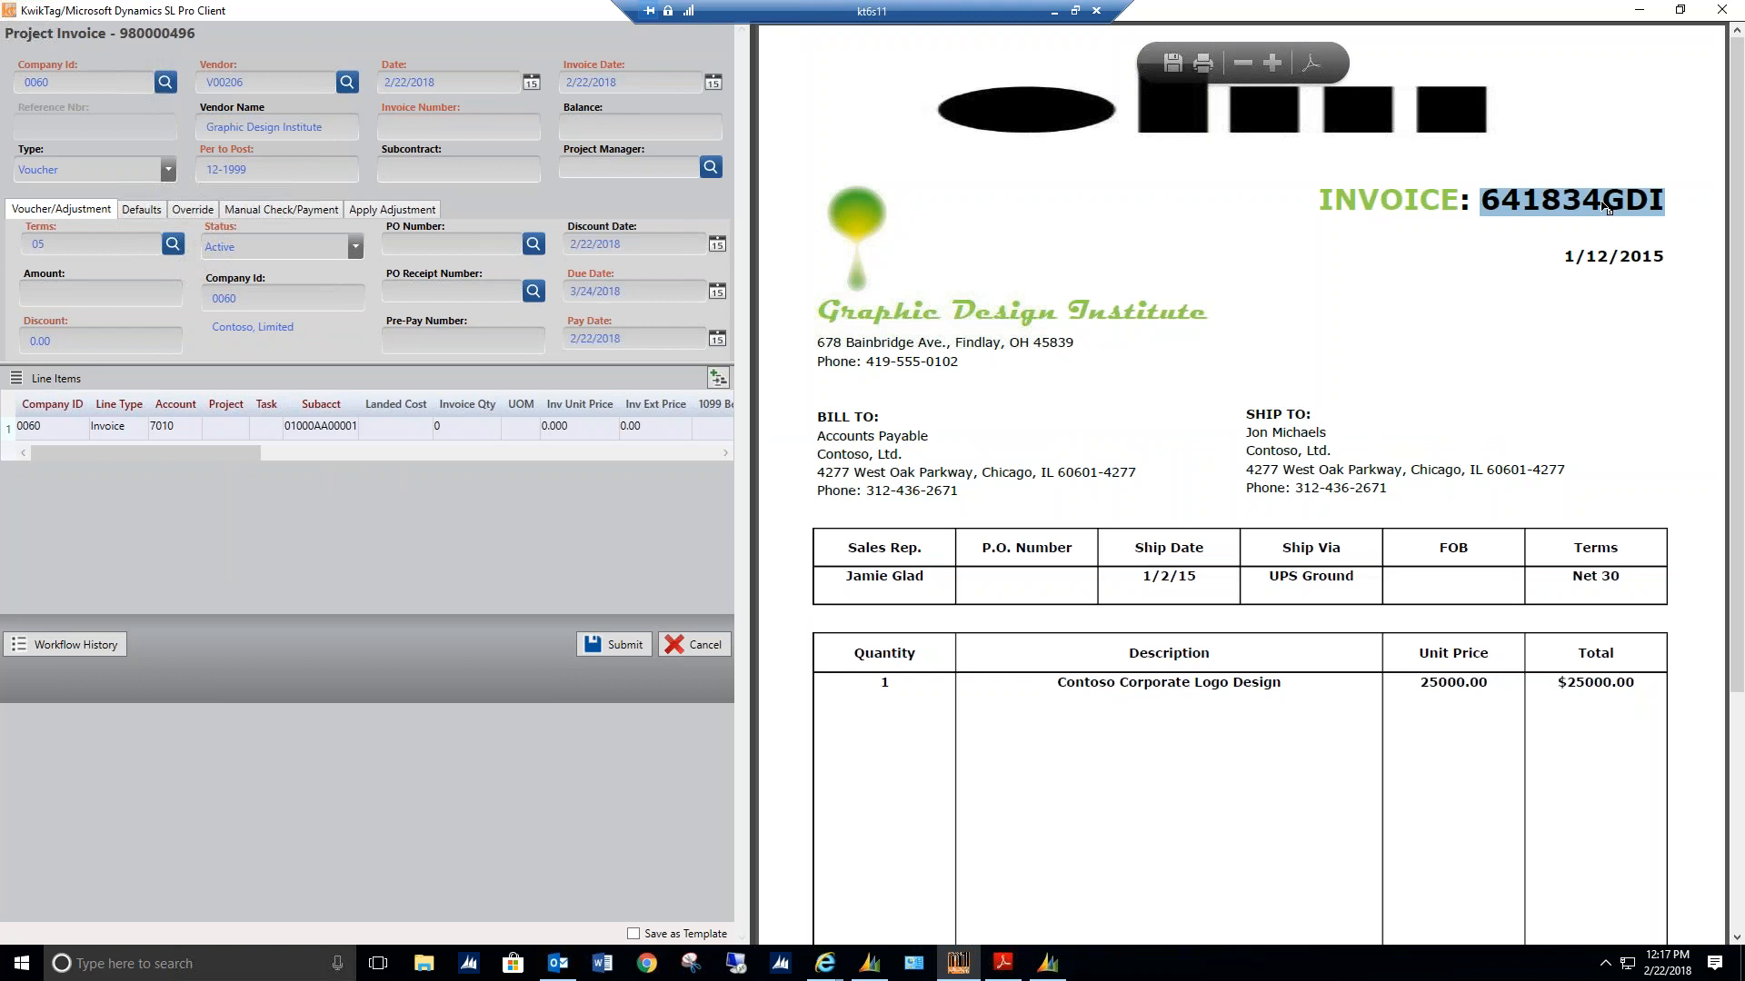
pyautogui.click(485, 126)
pyautogui.hotkey('ctrl', 'v')
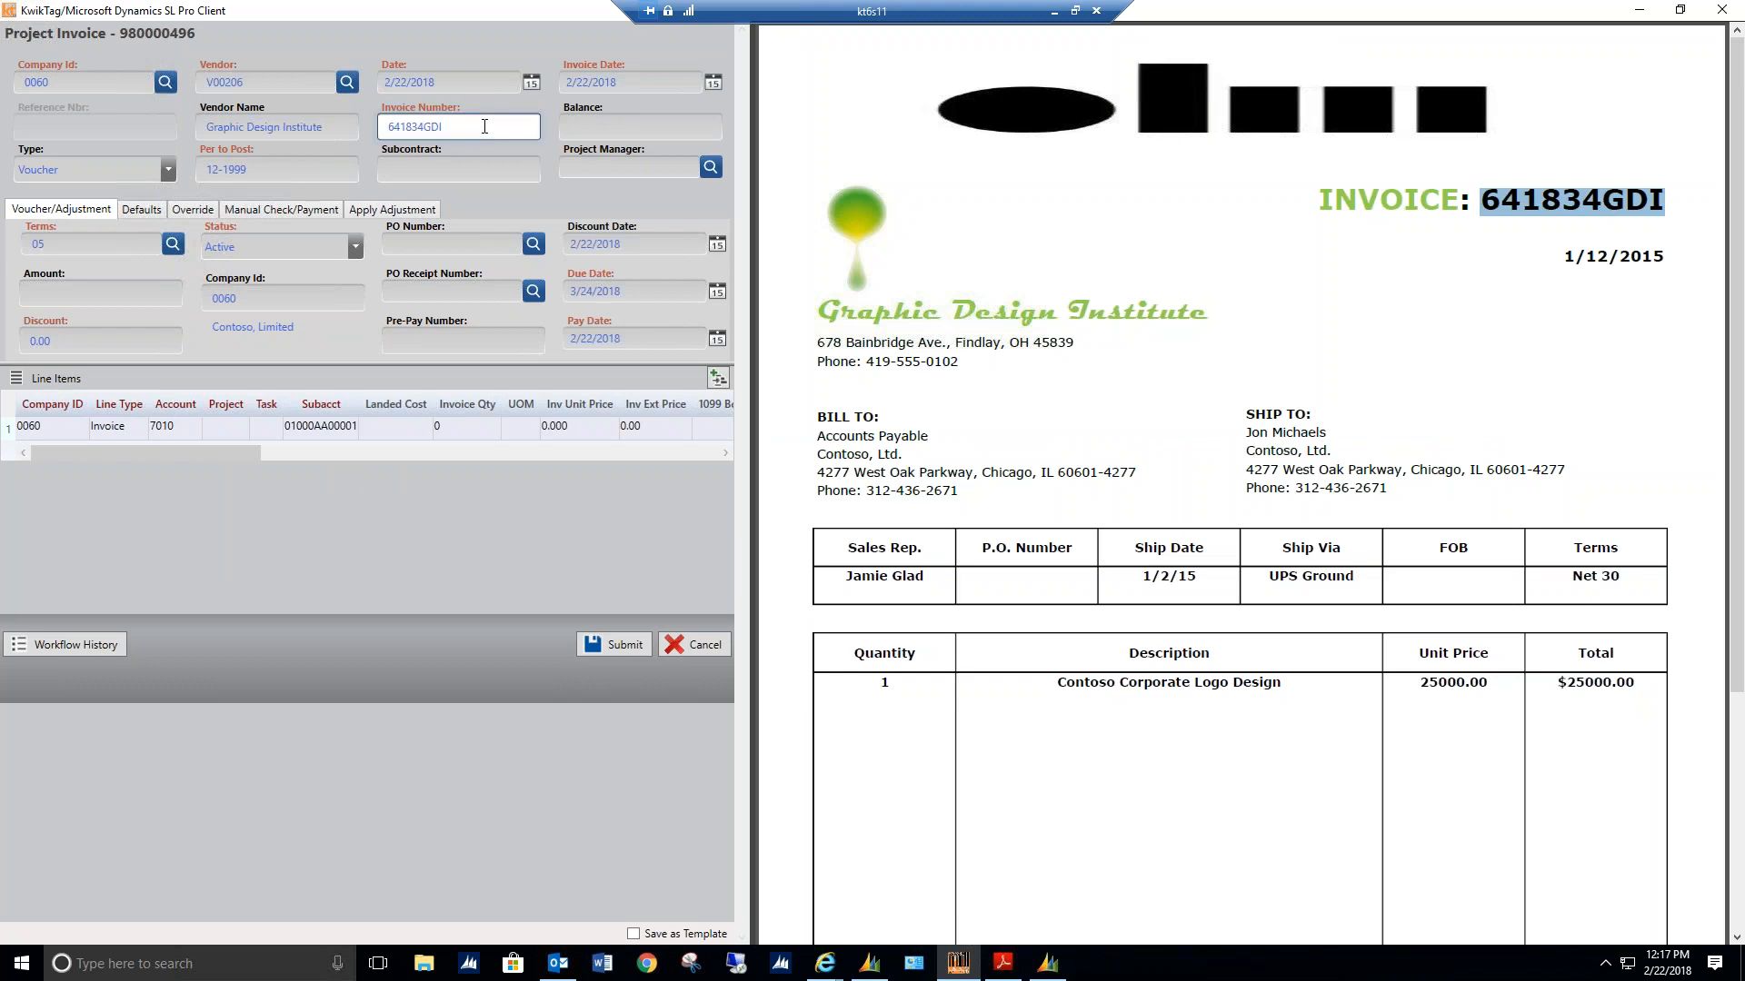
pyautogui.write('65')
# Set the voucher amount to 25000
pyautogui.click(134, 295)
pyautogui.write('25000')
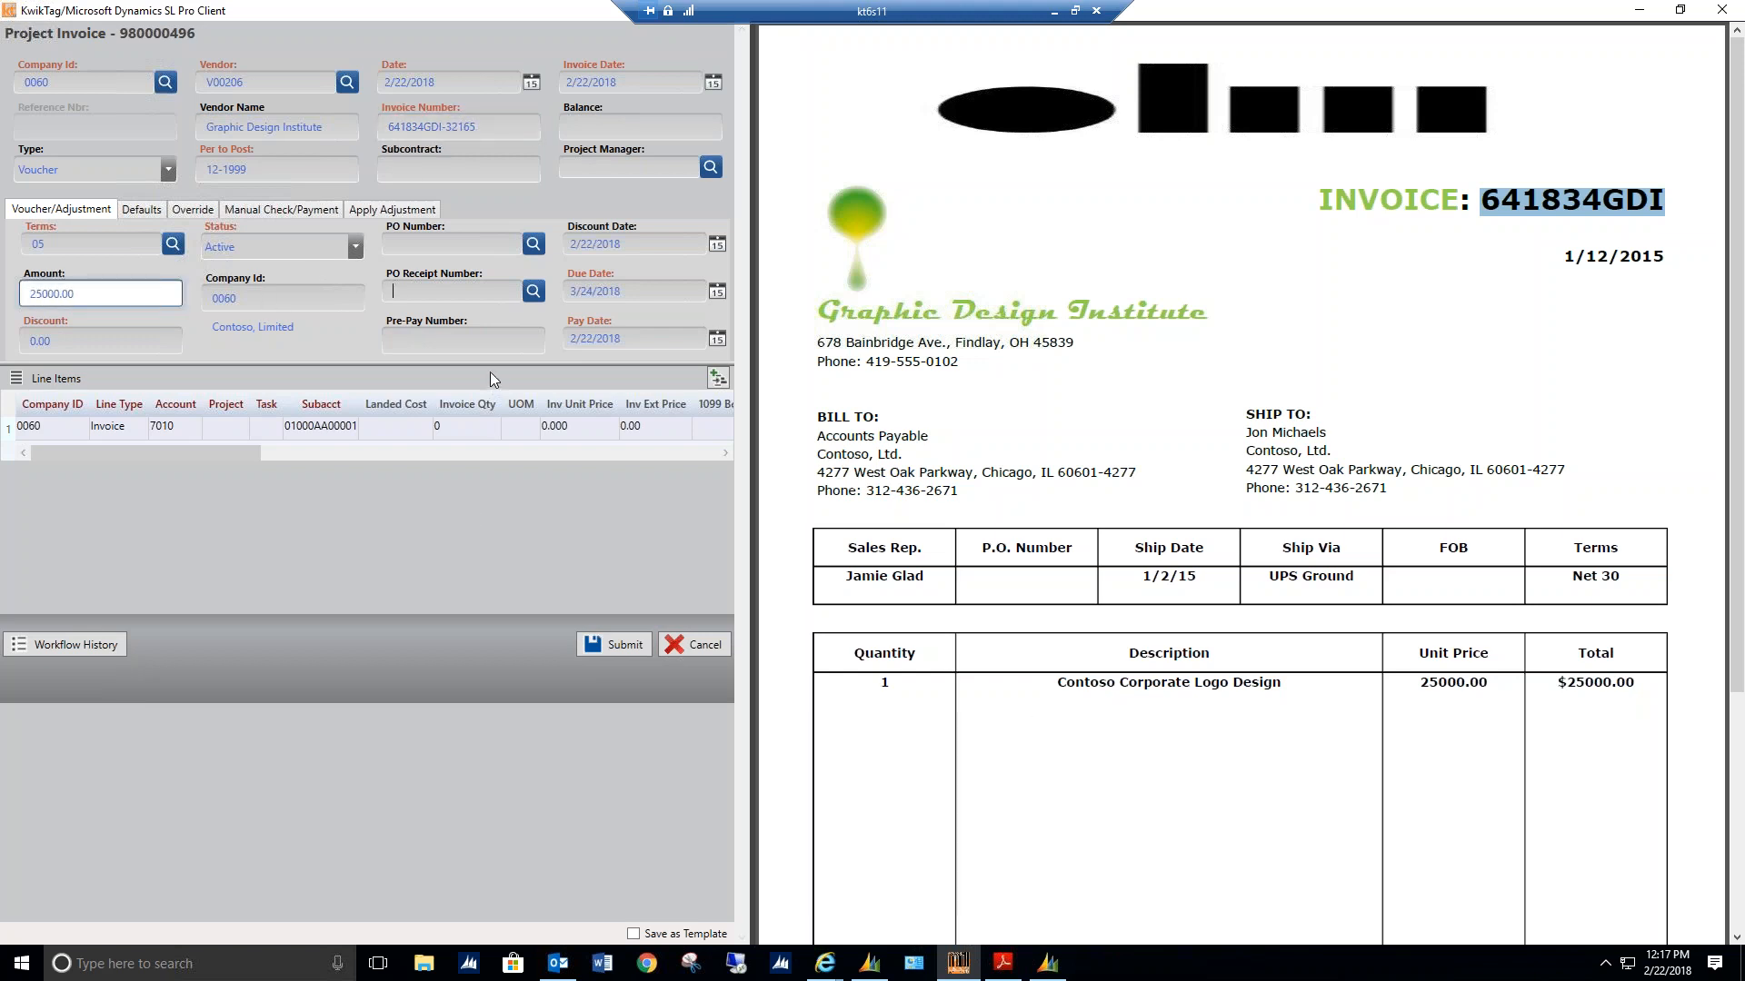
pyautogui.press('Tab')
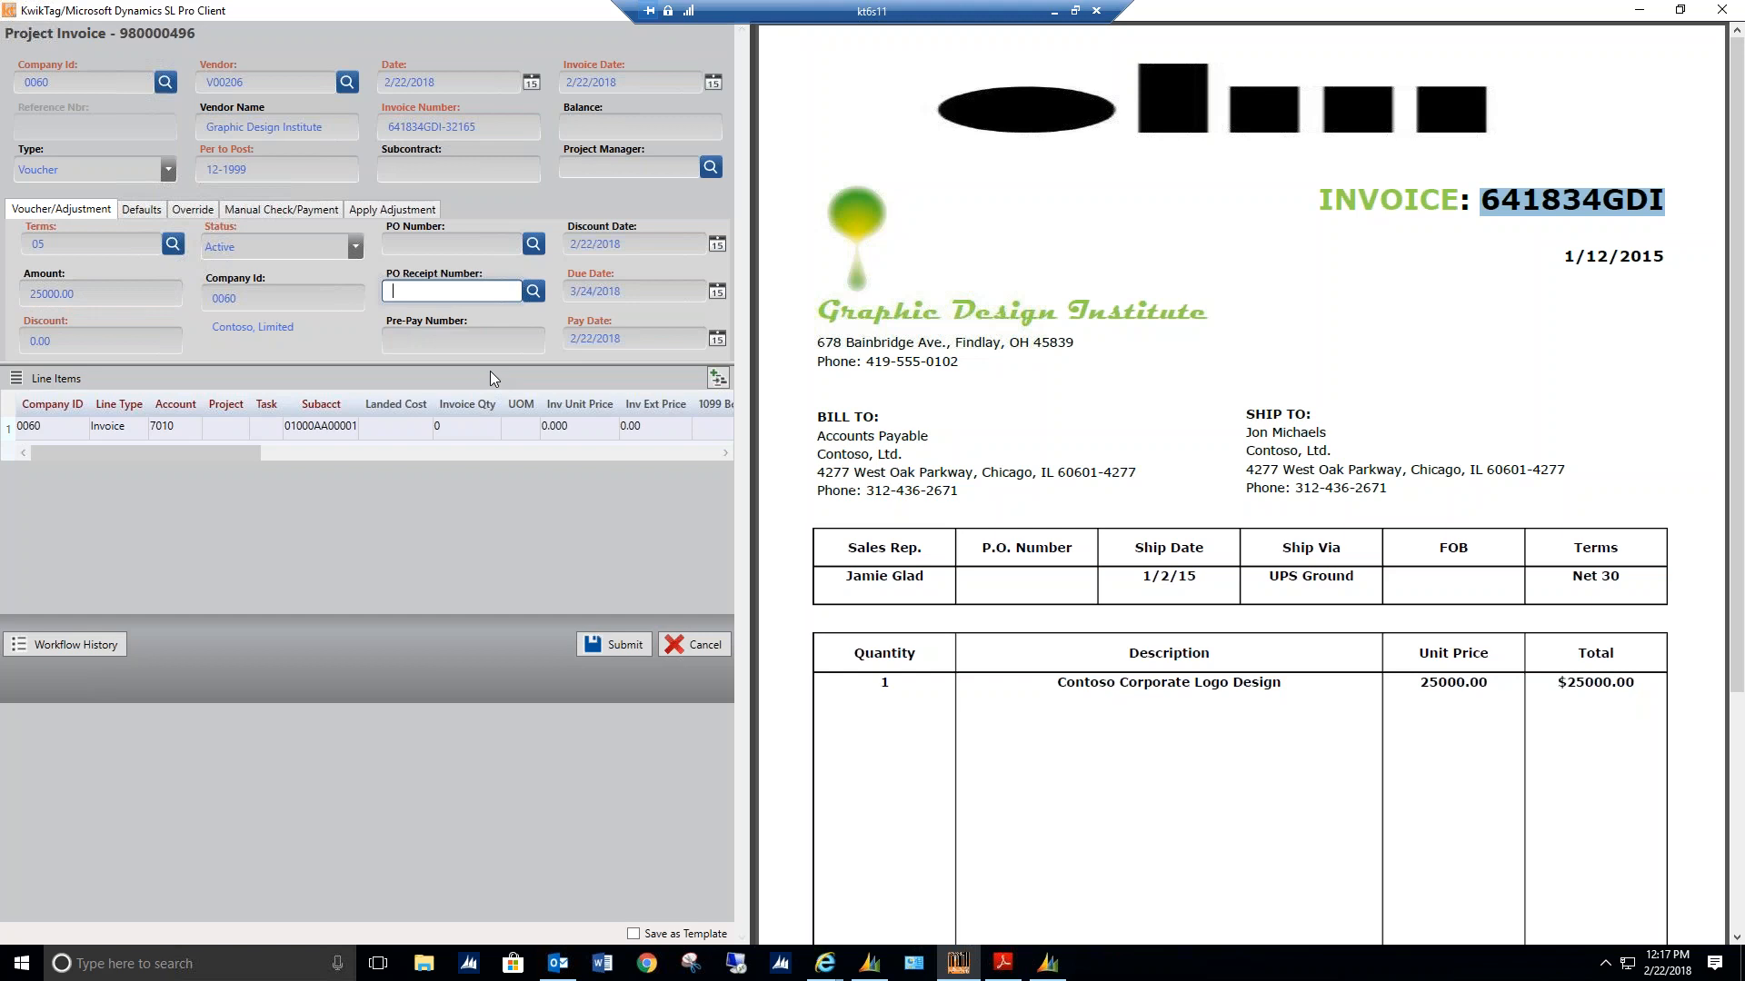
# Fill in the first line item with invoice quantity 1, unit of measure EA and unit price 25000
pyautogui.click(364, 428)
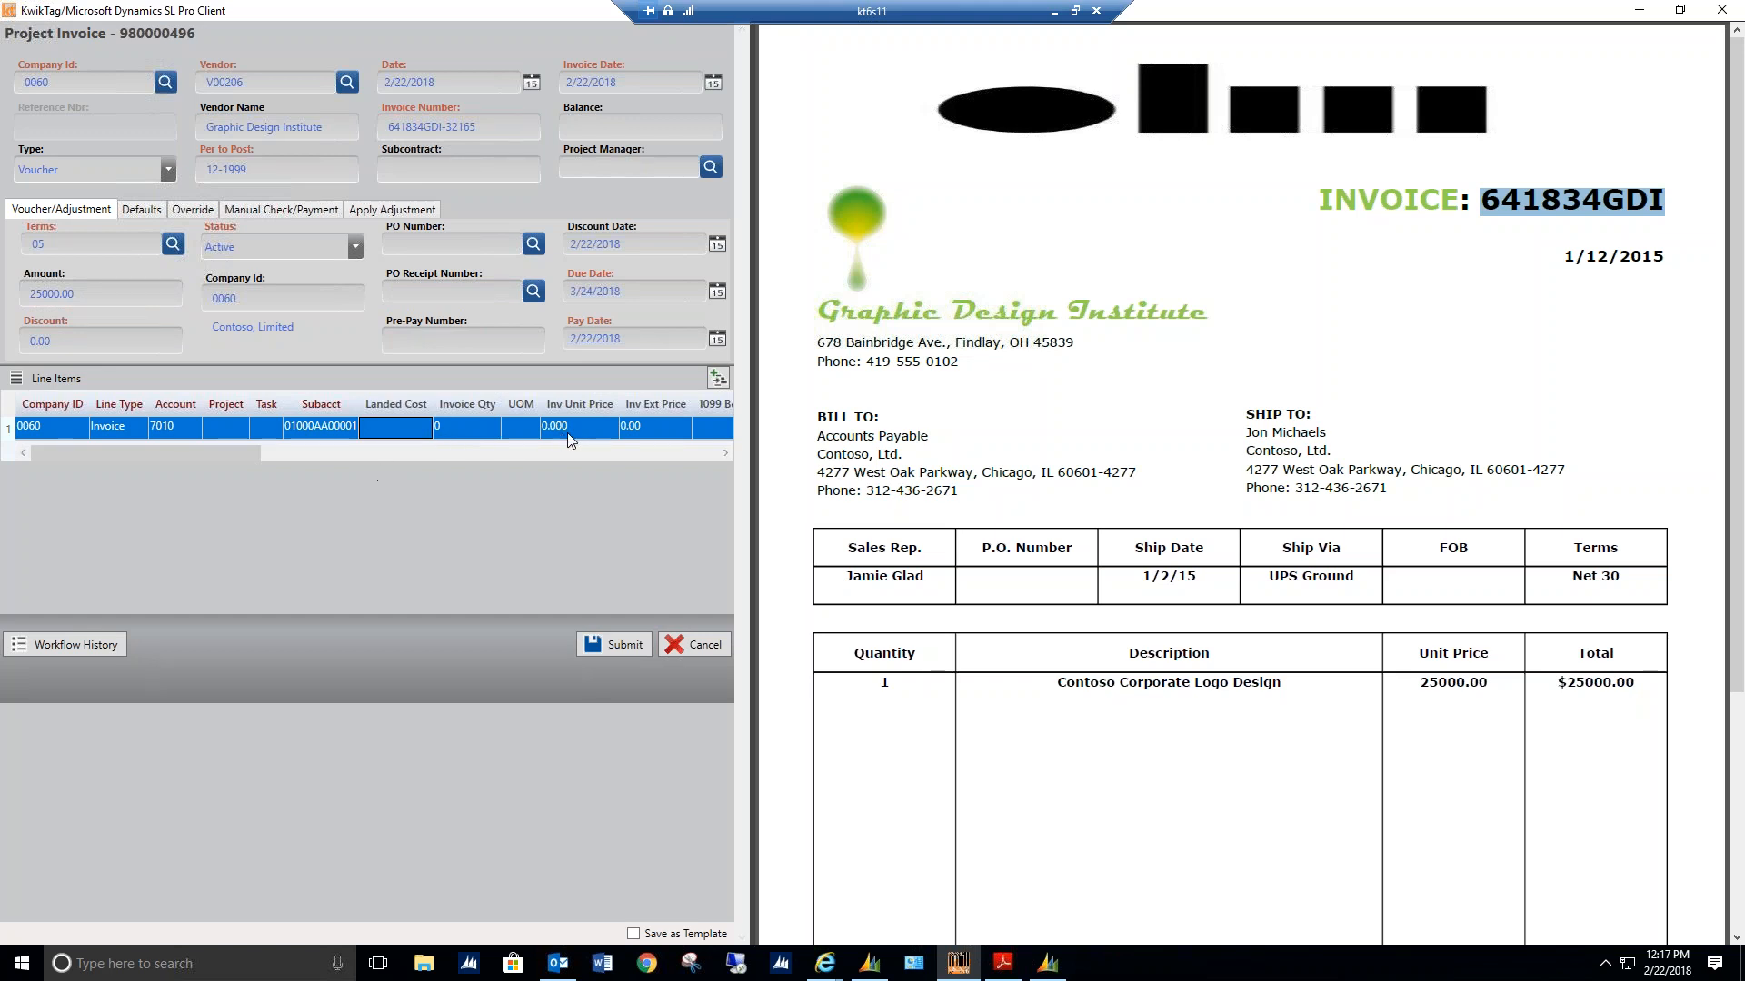
pyautogui.click(491, 436)
pyautogui.click(461, 427)
pyautogui.write('1')
pyautogui.press('Tab')
pyautogui.write('EA')
pyautogui.press('Tab')
pyautogui.write('25000')
pyautogui.press('Tab')
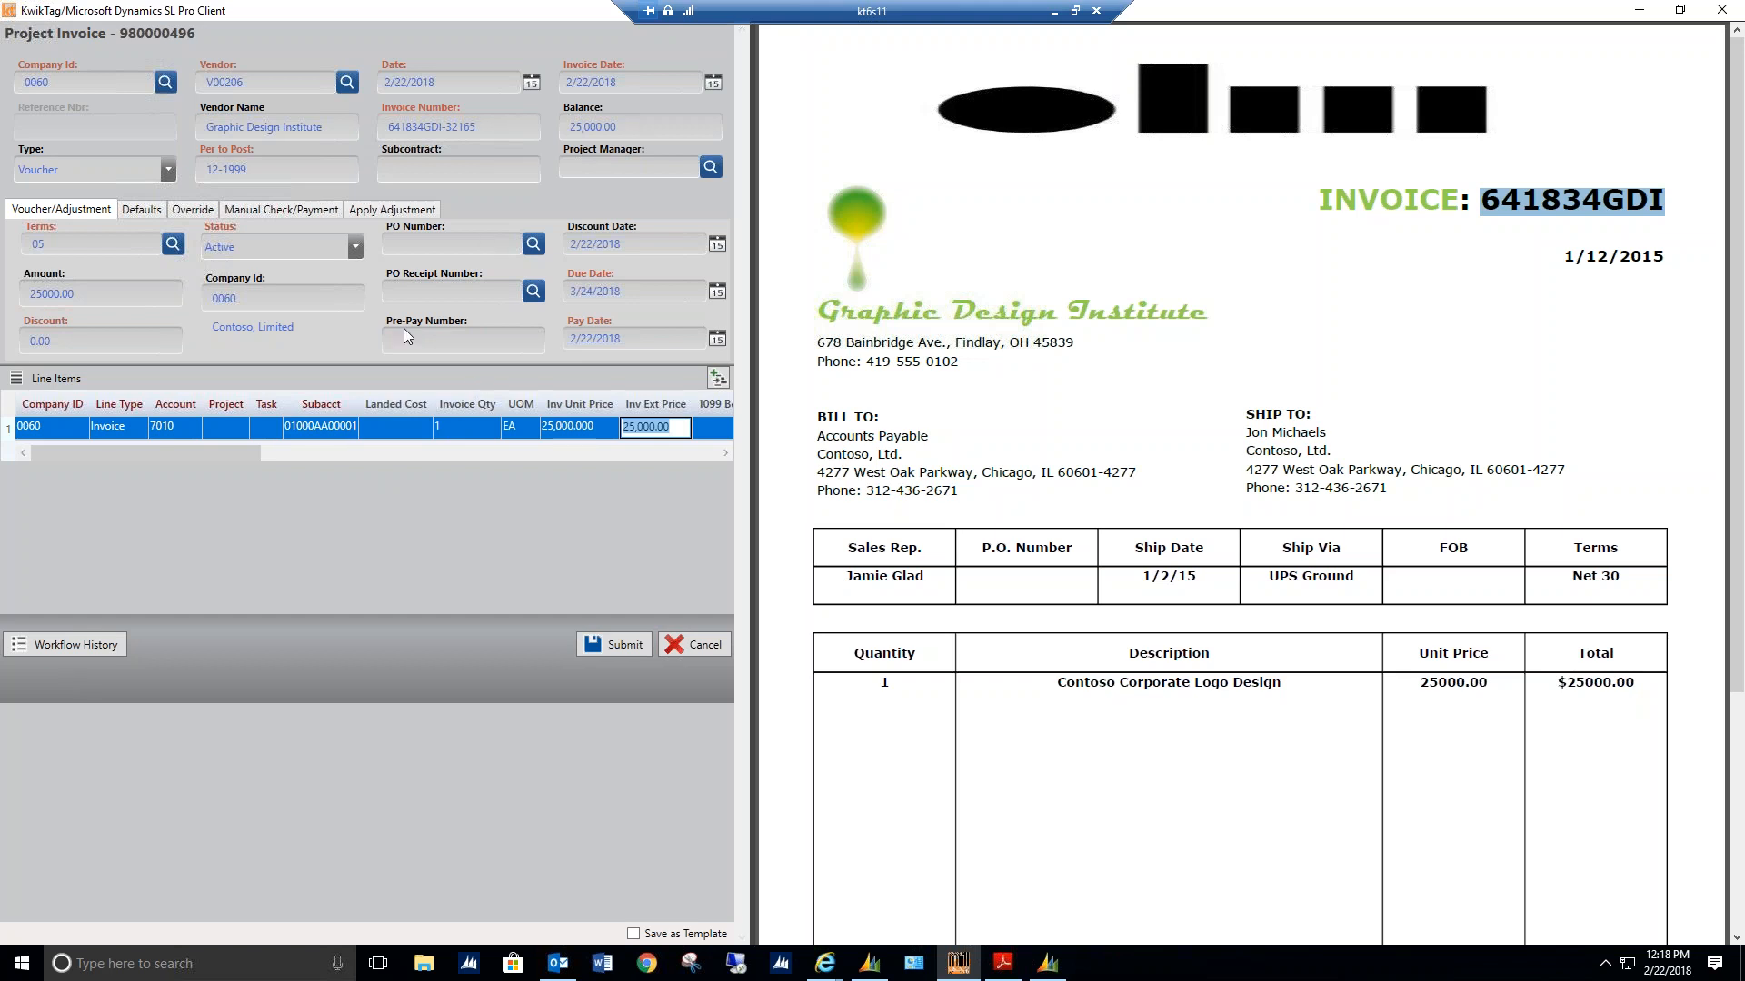
# View the purchase order lookup without picking an order, and assign the third project manager listed to the invoice
pyautogui.click(130, 297)
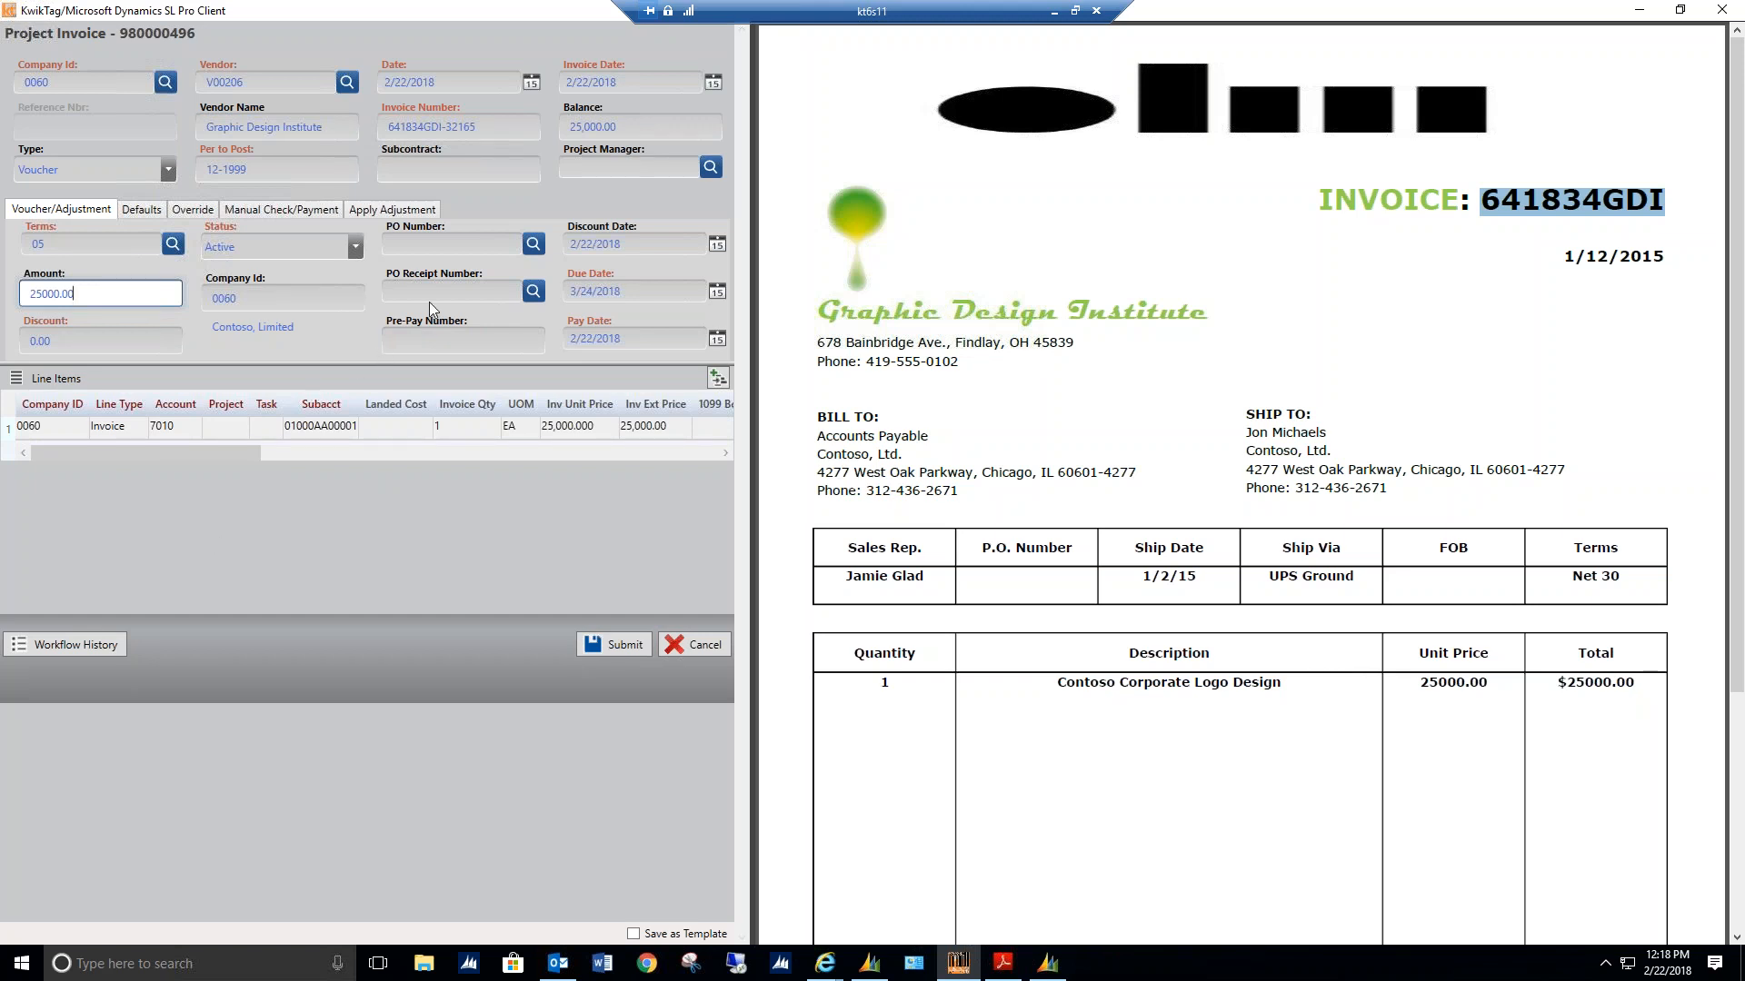
pyautogui.click(534, 245)
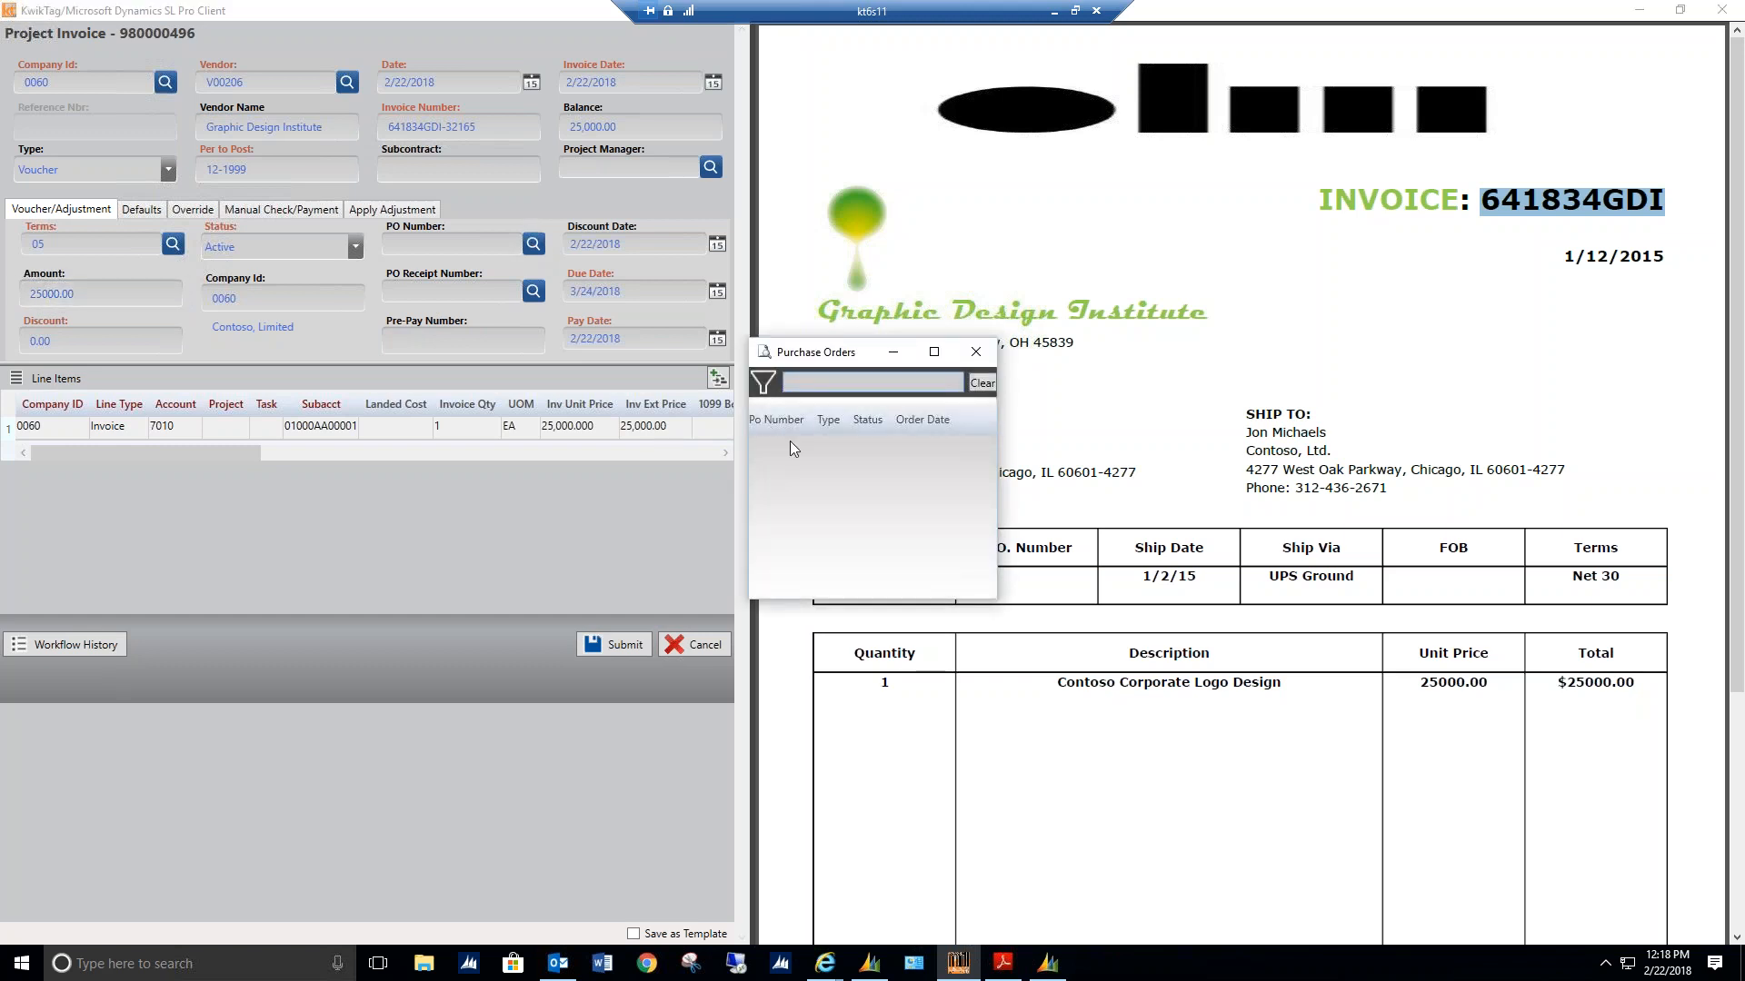
pyautogui.click(976, 351)
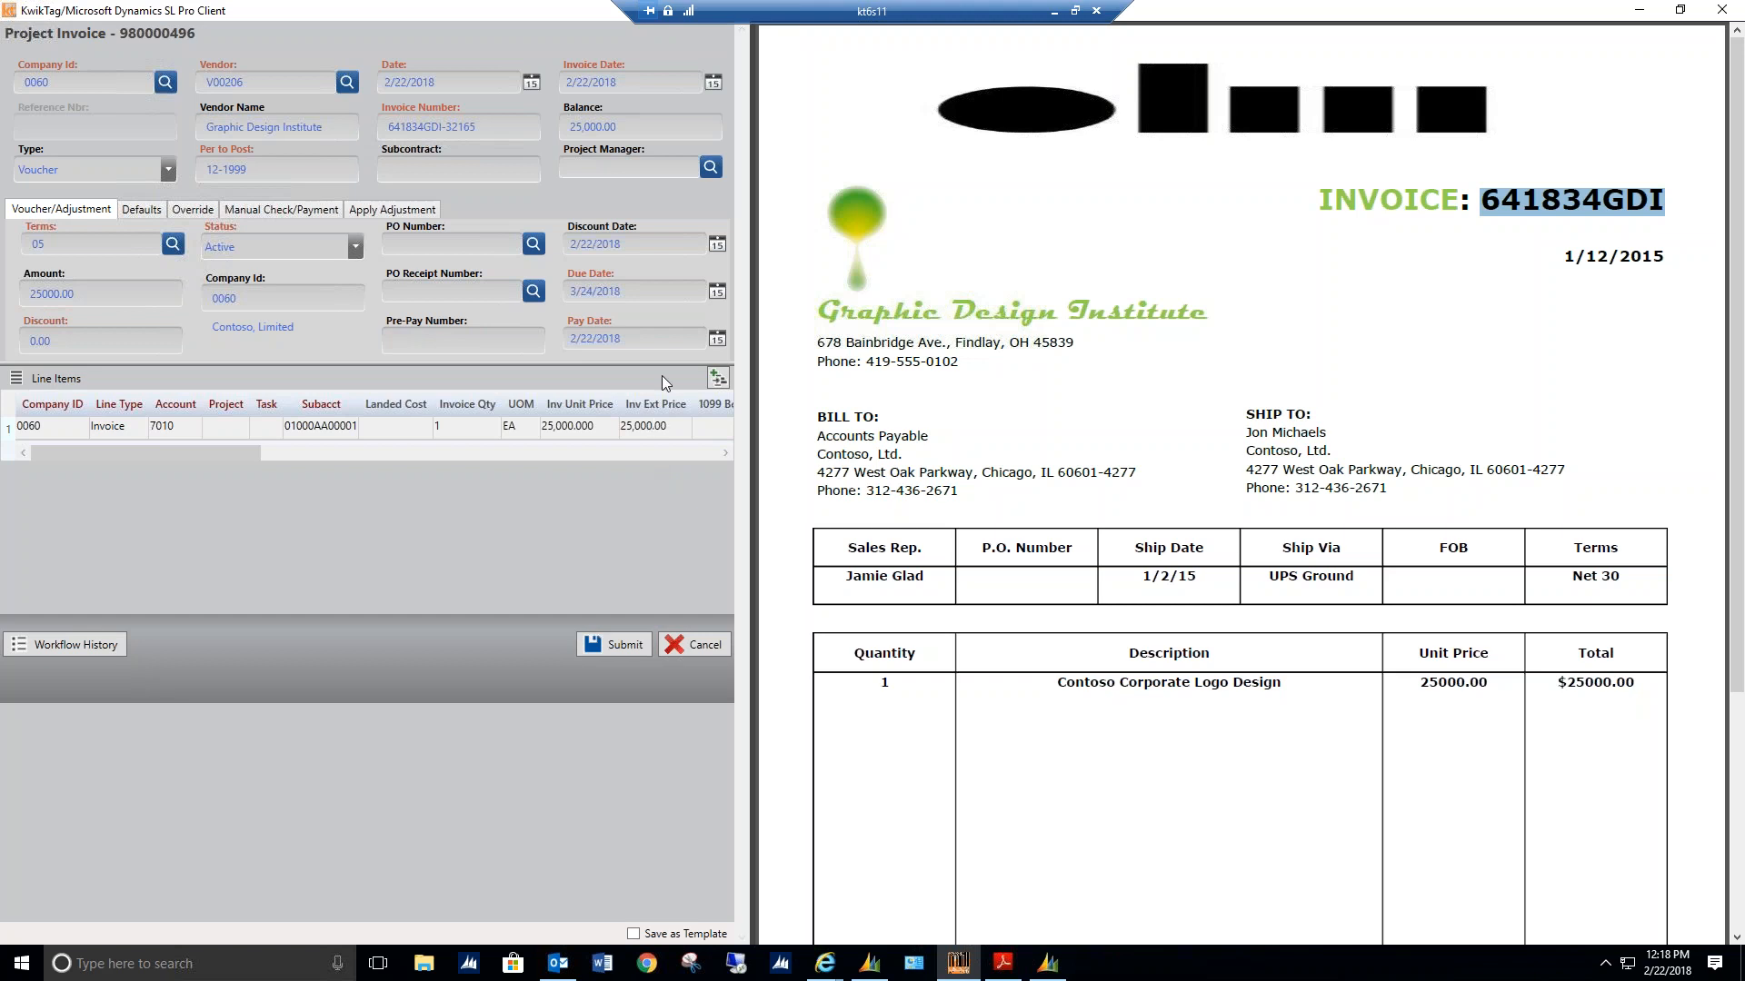
pyautogui.click(708, 167)
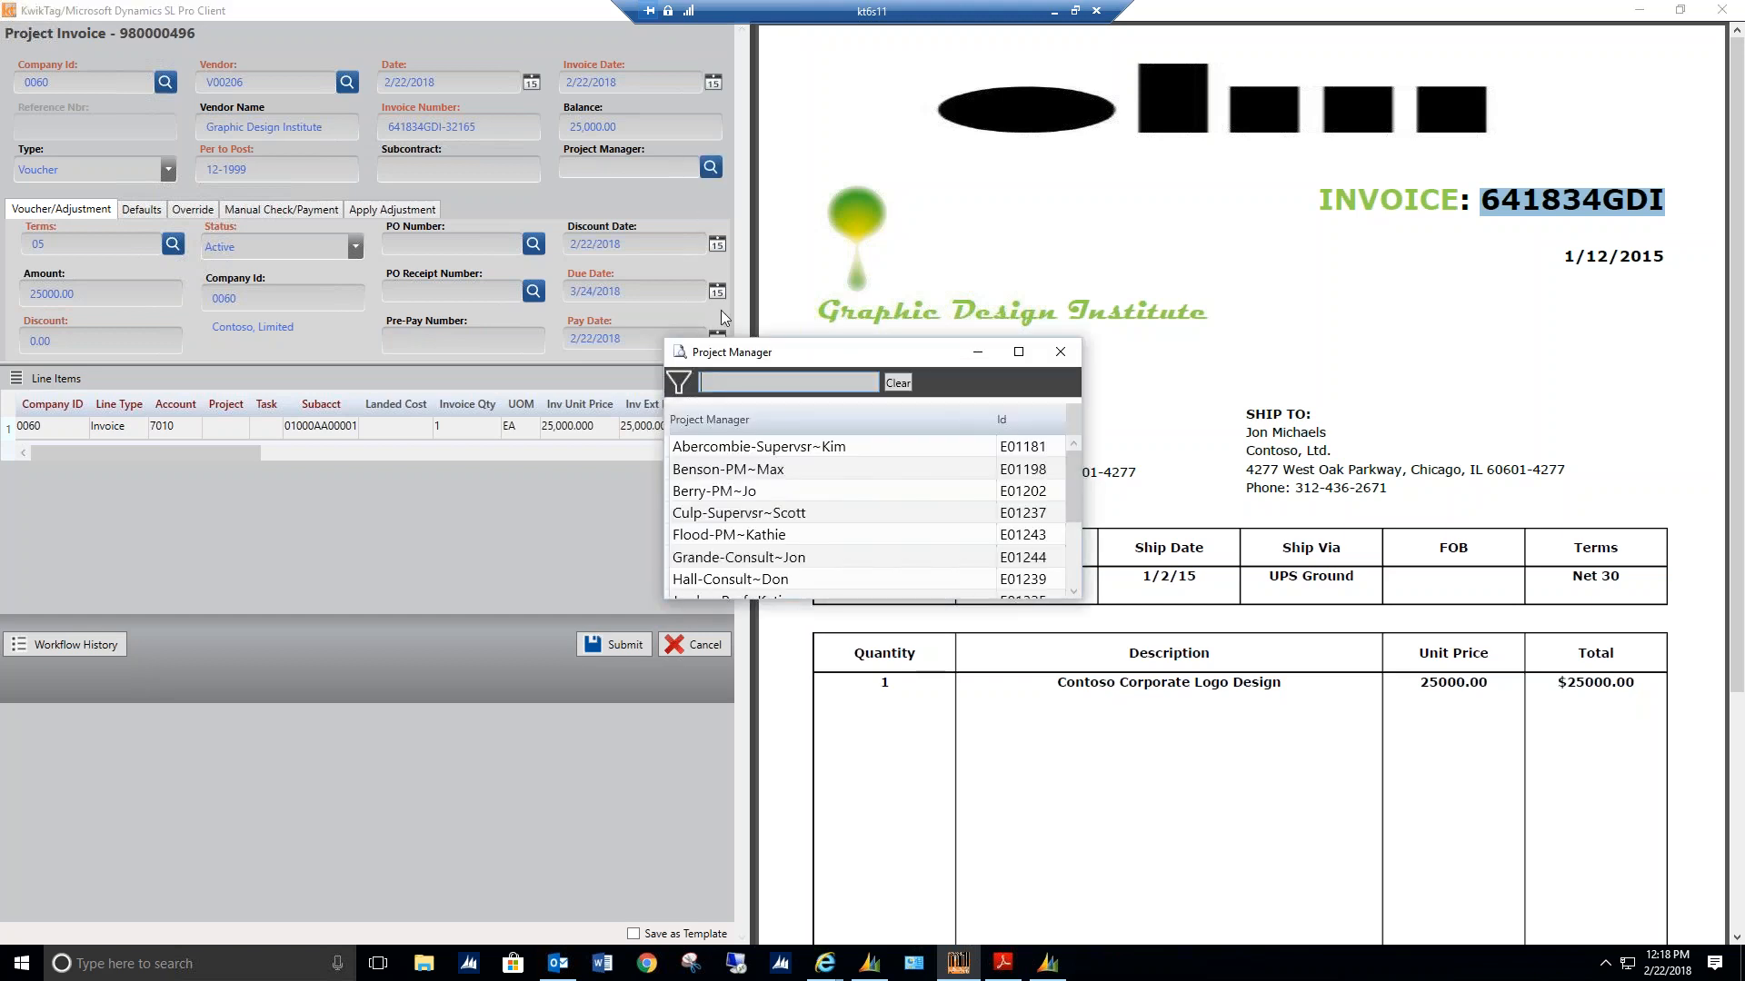
pyautogui.doubleClick(705, 492)
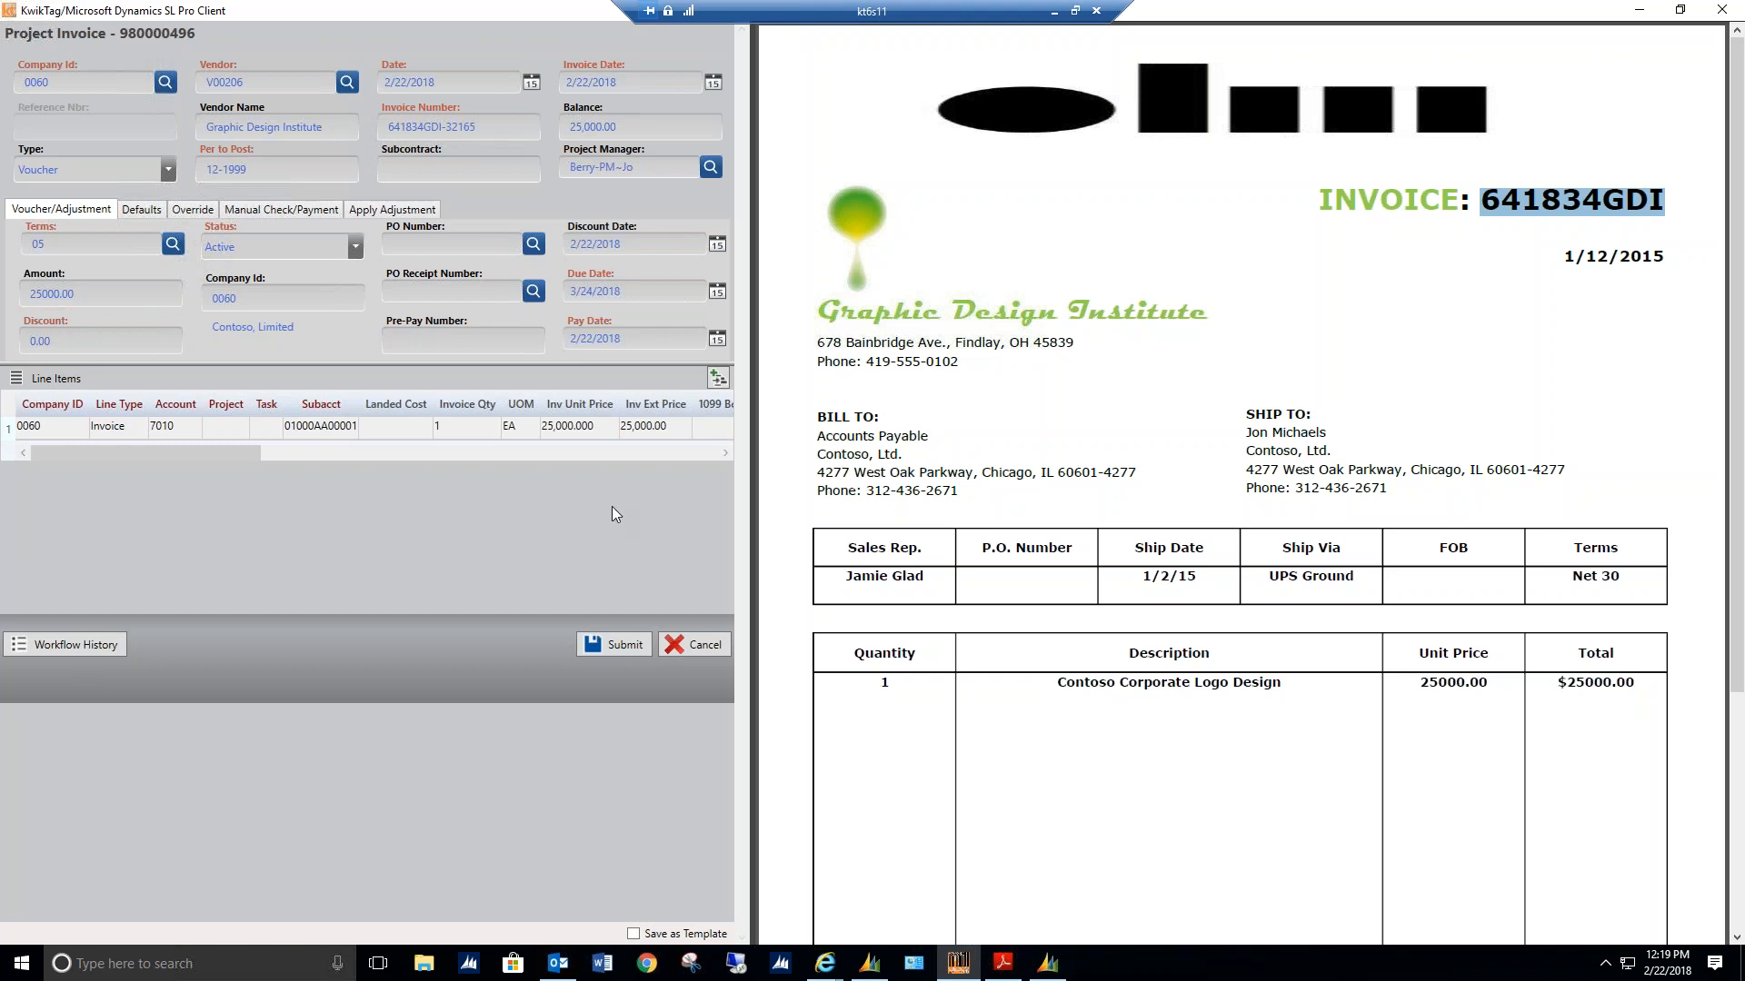
# Submit the project invoice and save it as a template named "Graphic Logo"
pyautogui.click(633, 934)
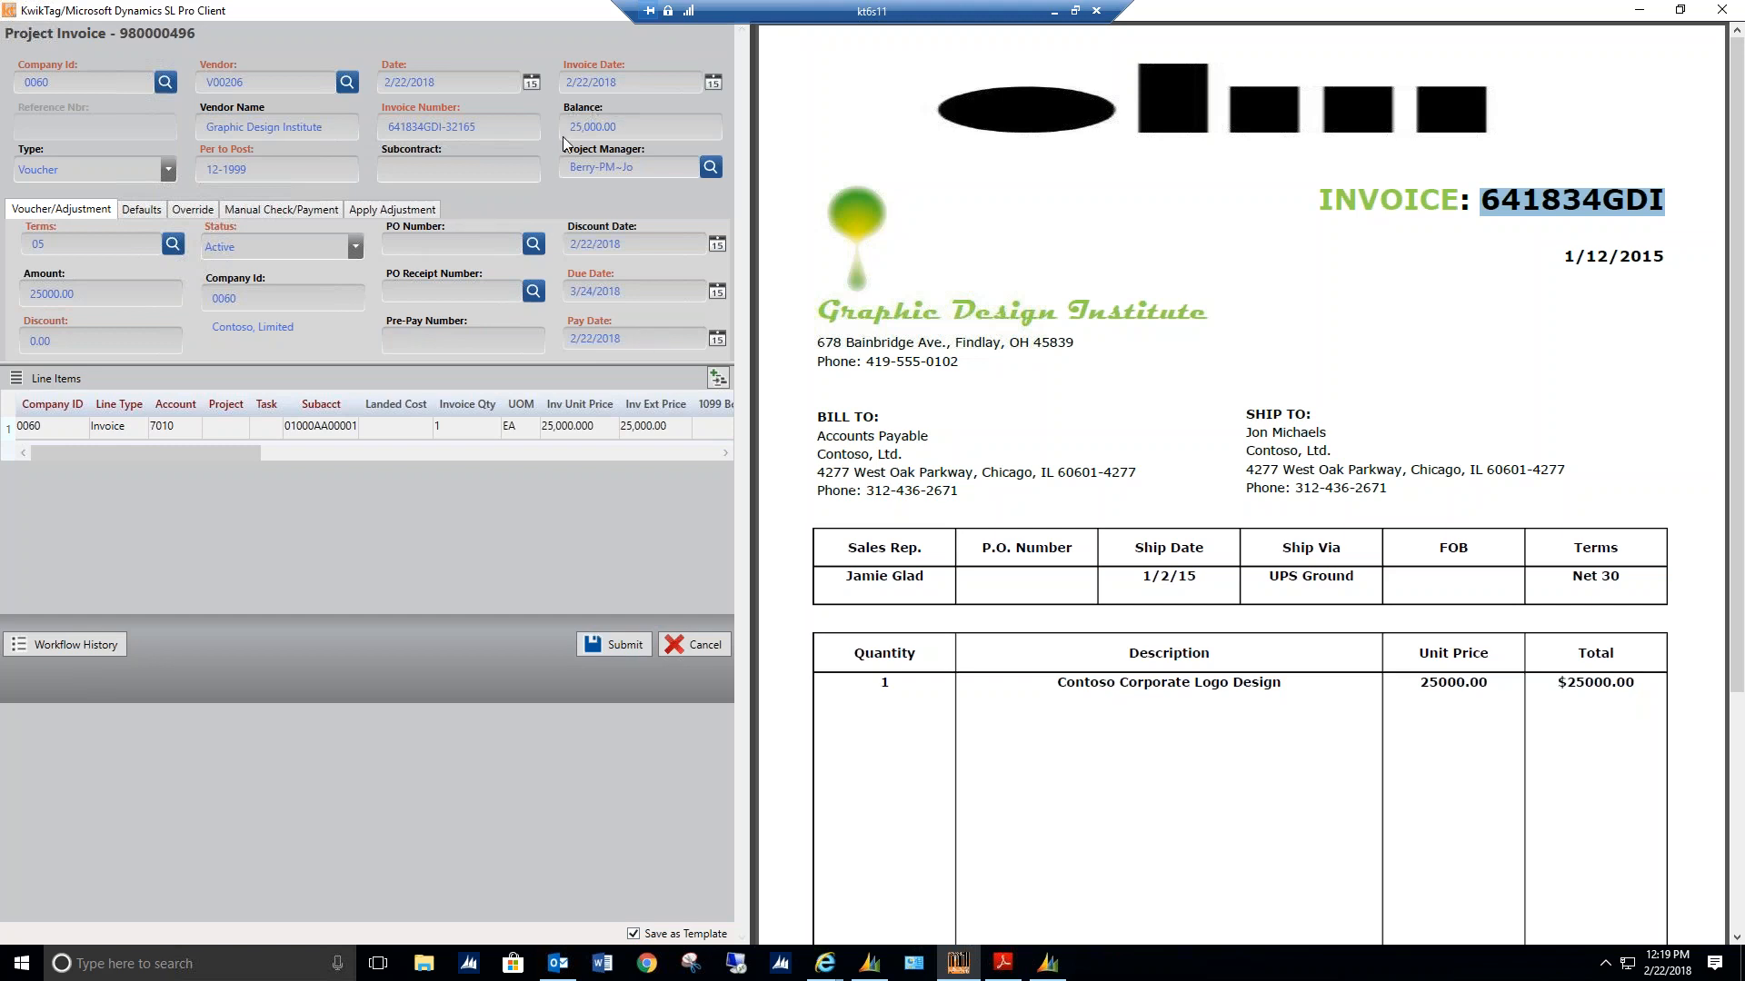
pyautogui.click(627, 646)
pyautogui.write('Graphi')
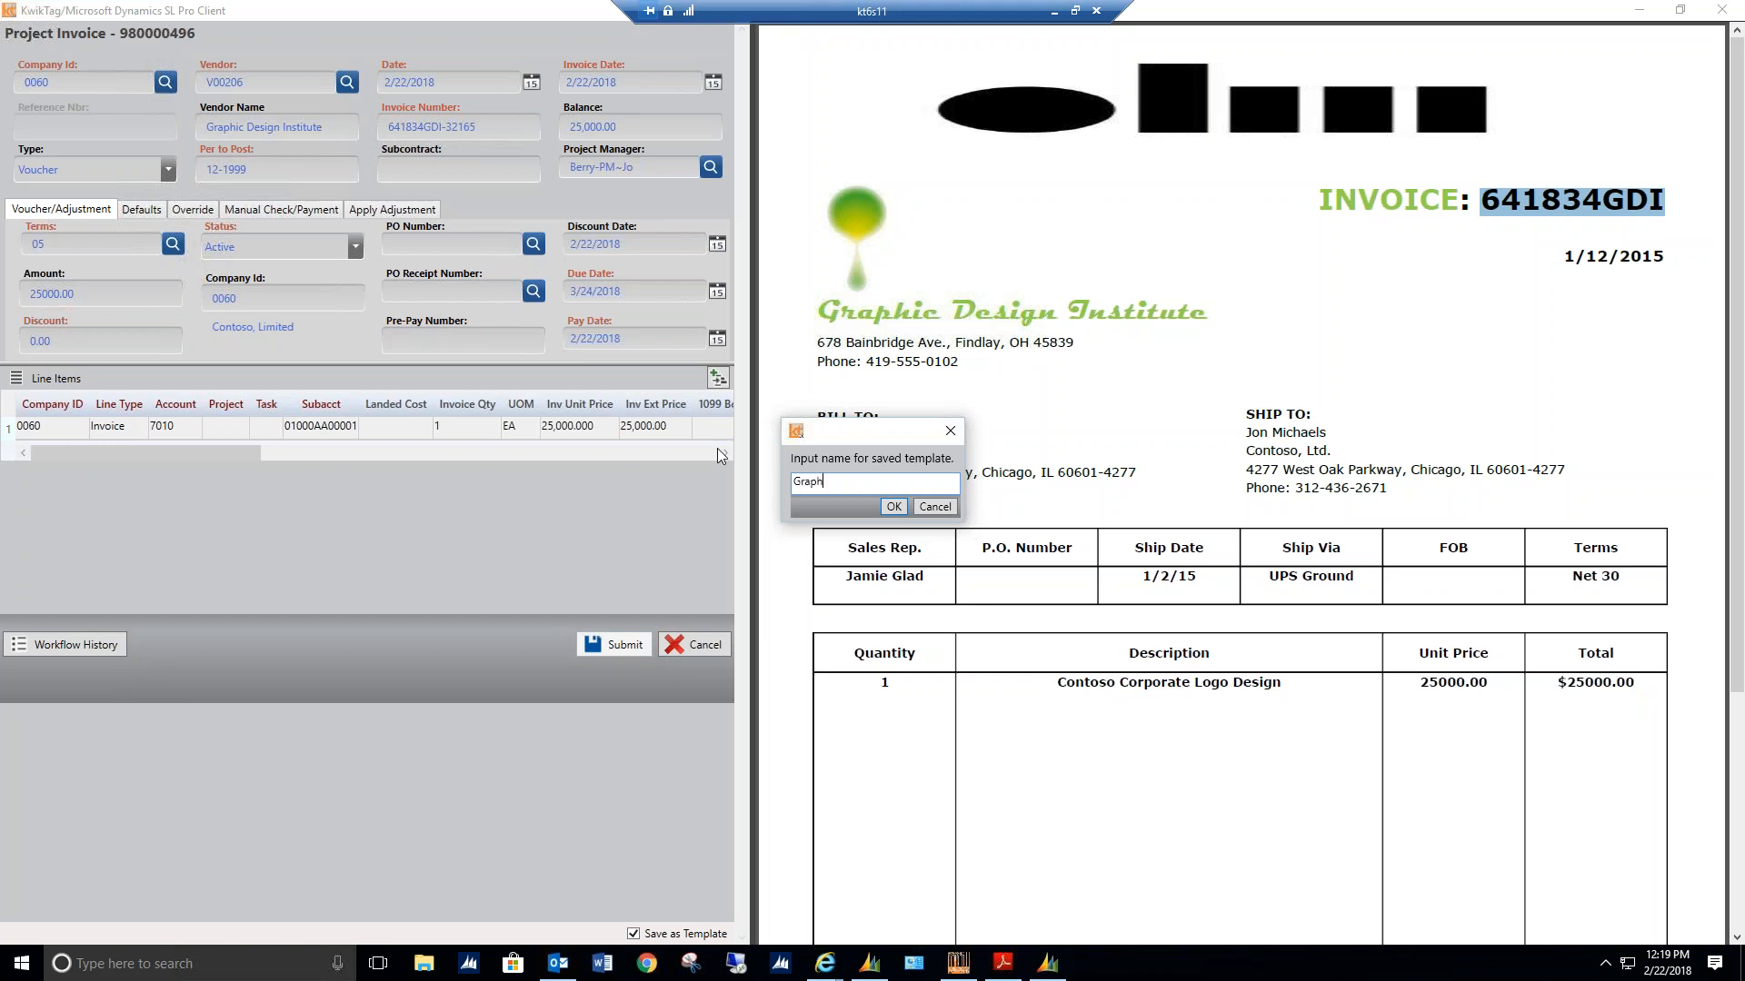
pyautogui.write('c Logo')
pyautogui.click(892, 507)
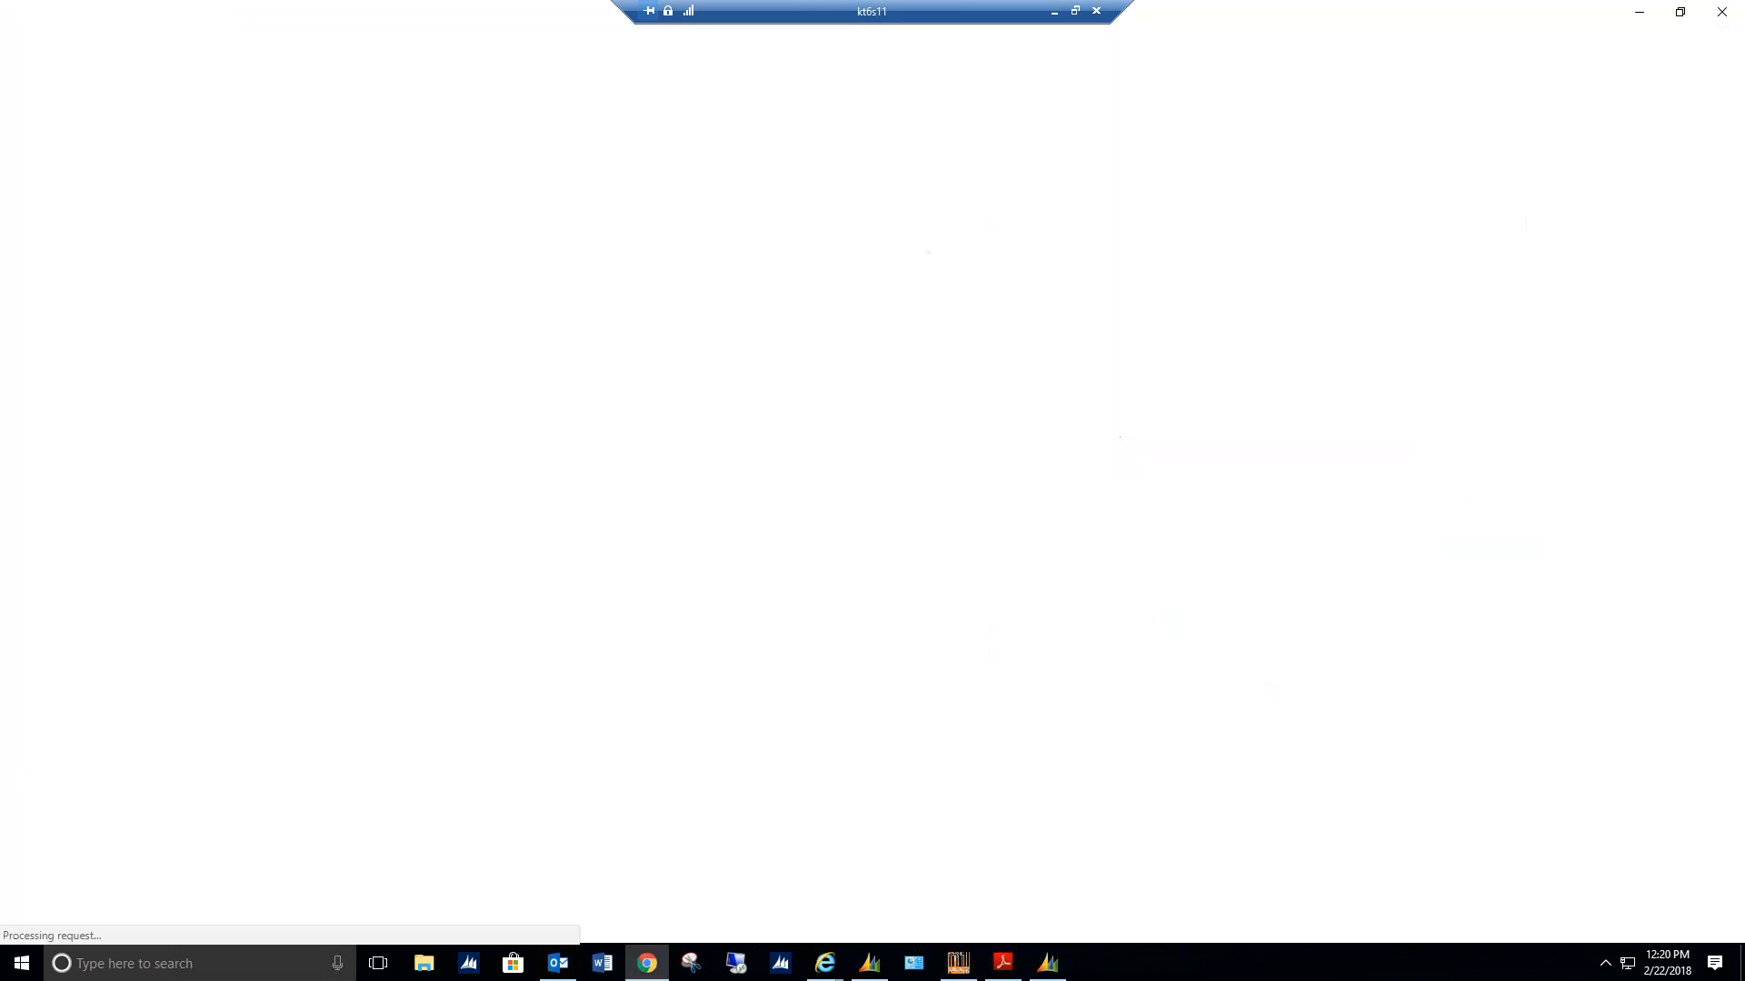
# Log in to KwikTag Anywhere in Chrome with the saved department manager account and open Approval Central
pyautogui.click(259, 77)
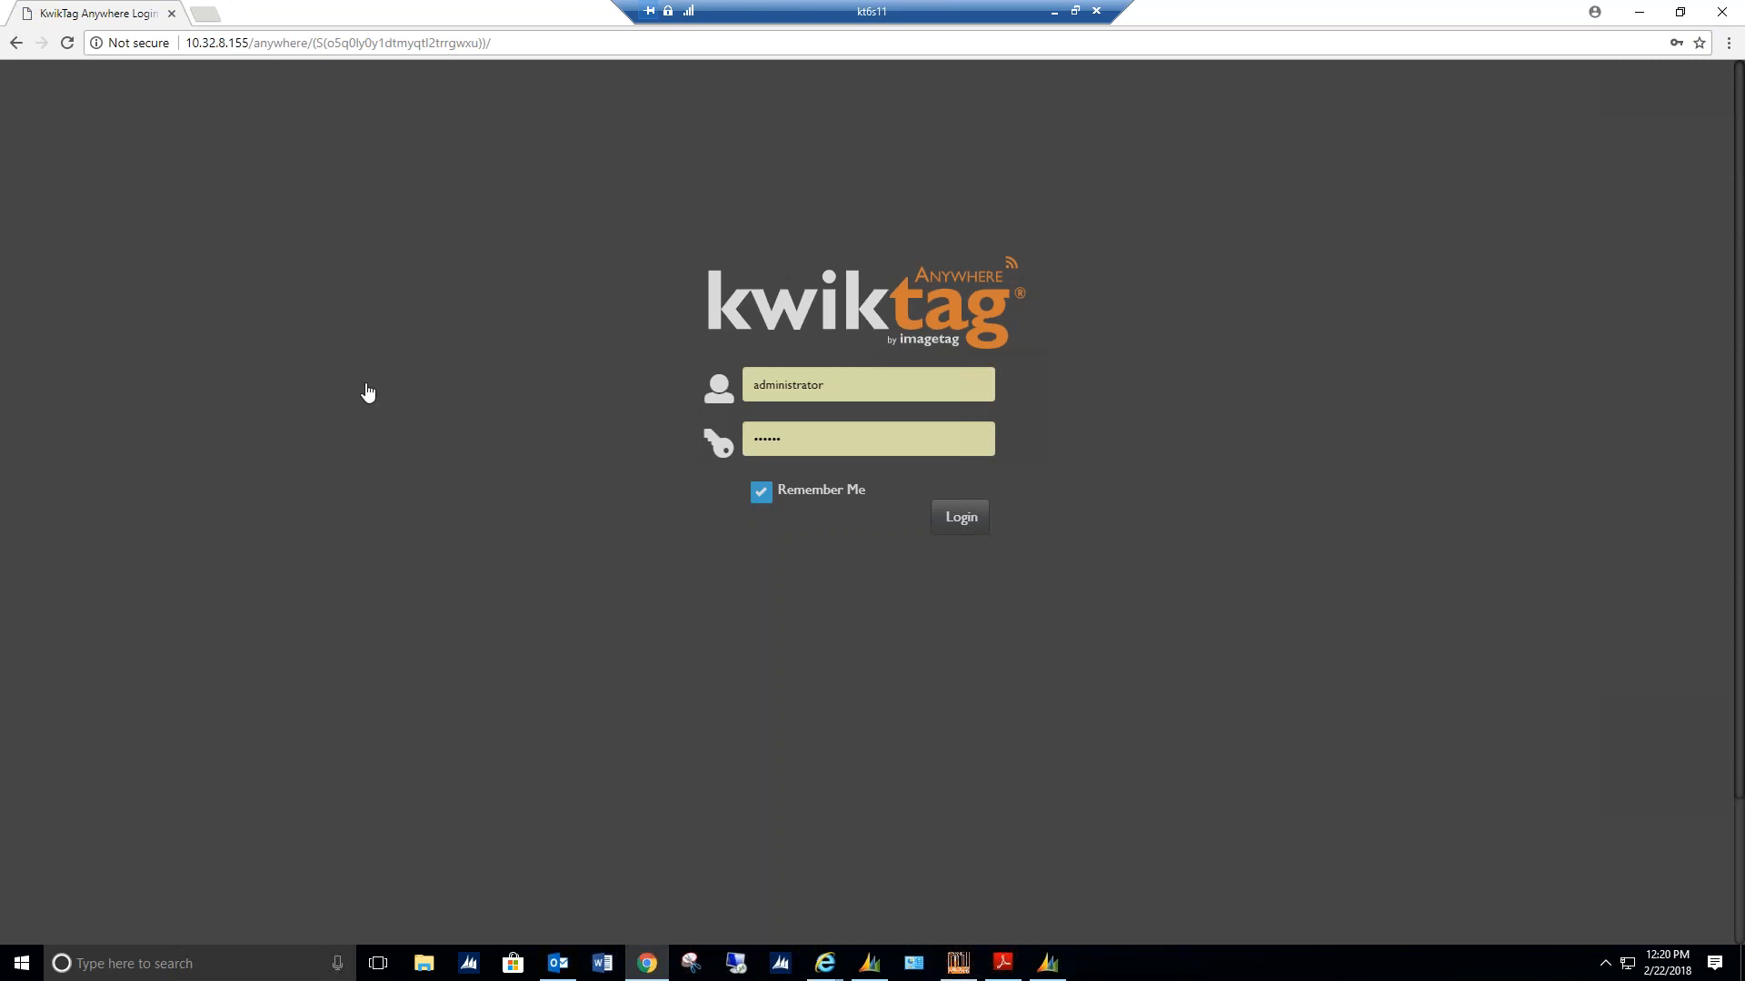
pyautogui.click(841, 389)
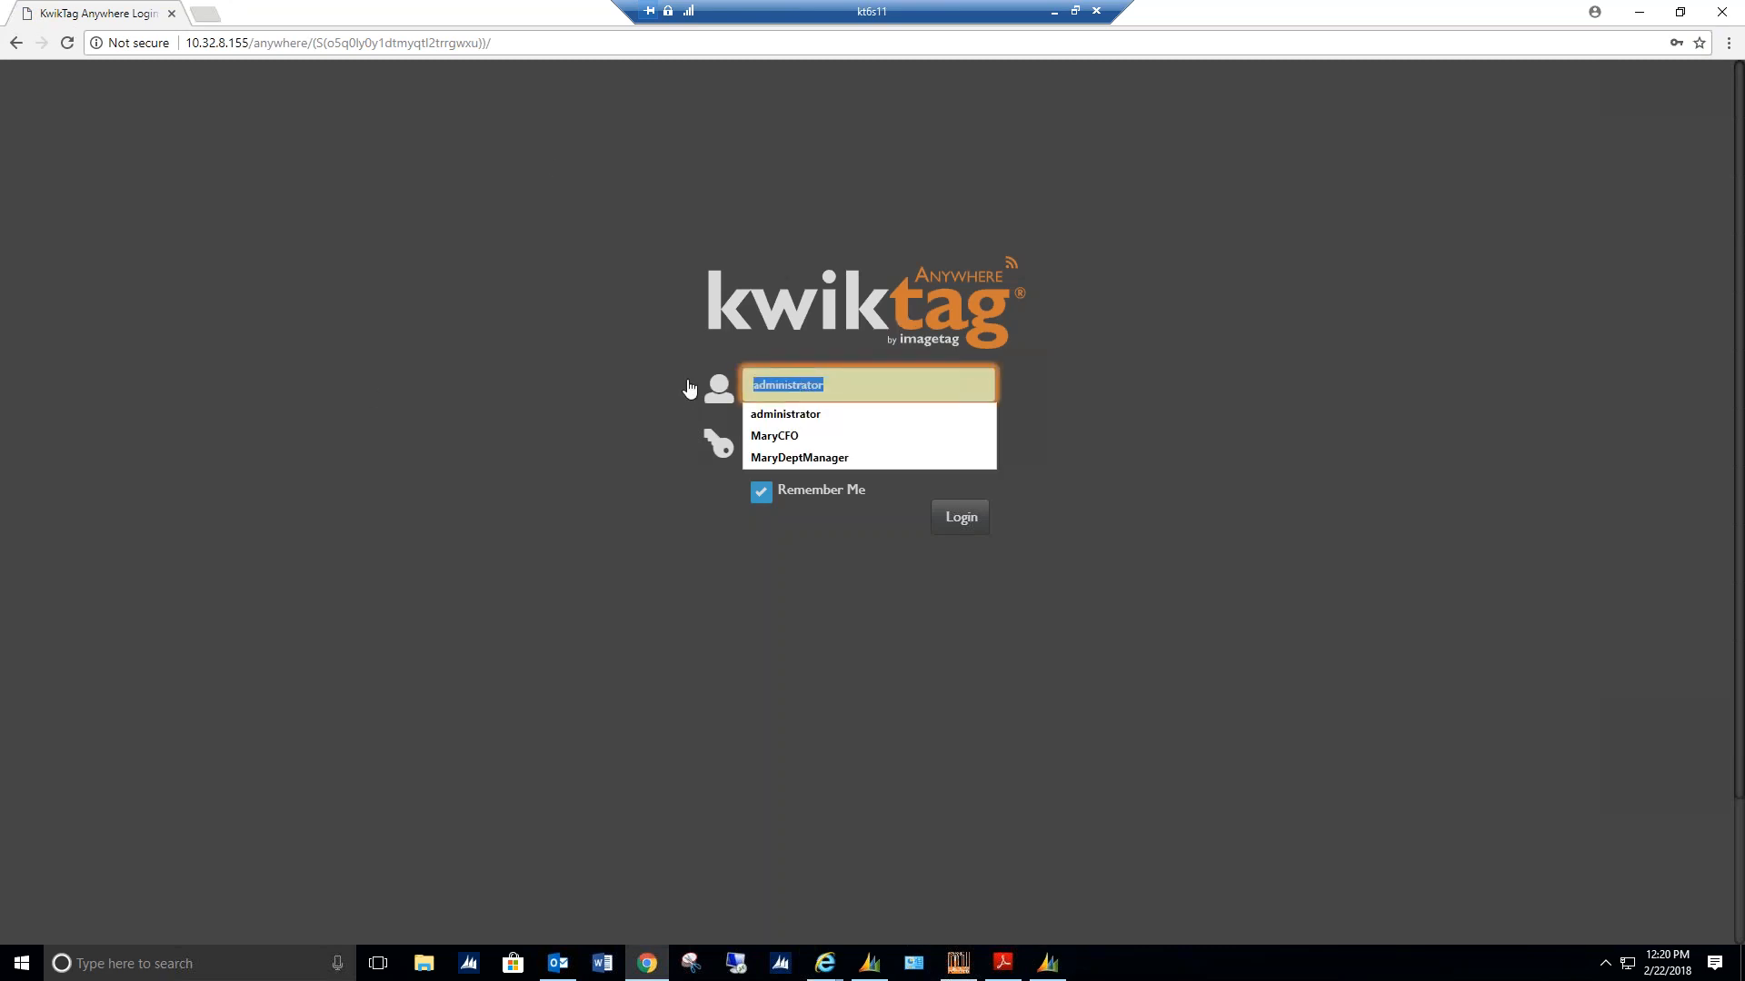
pyautogui.press('Down')
pyautogui.press('Down')
pyautogui.press('Down')
pyautogui.press('Tab')
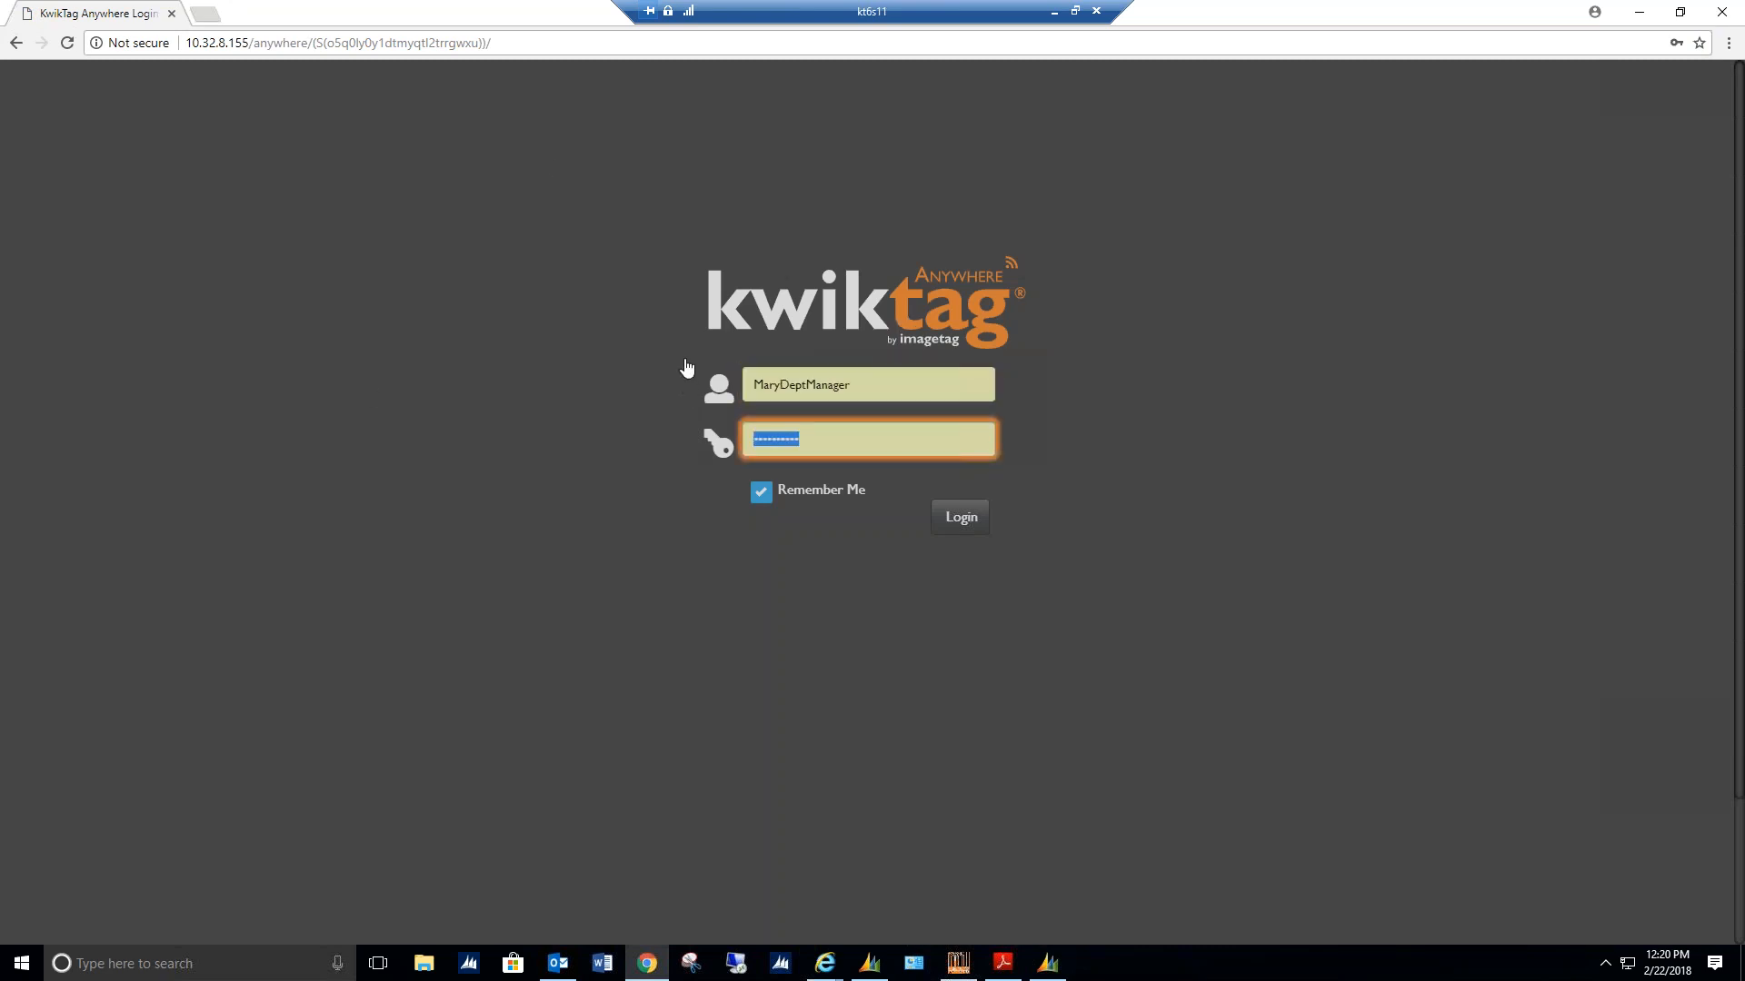
pyautogui.click(951, 517)
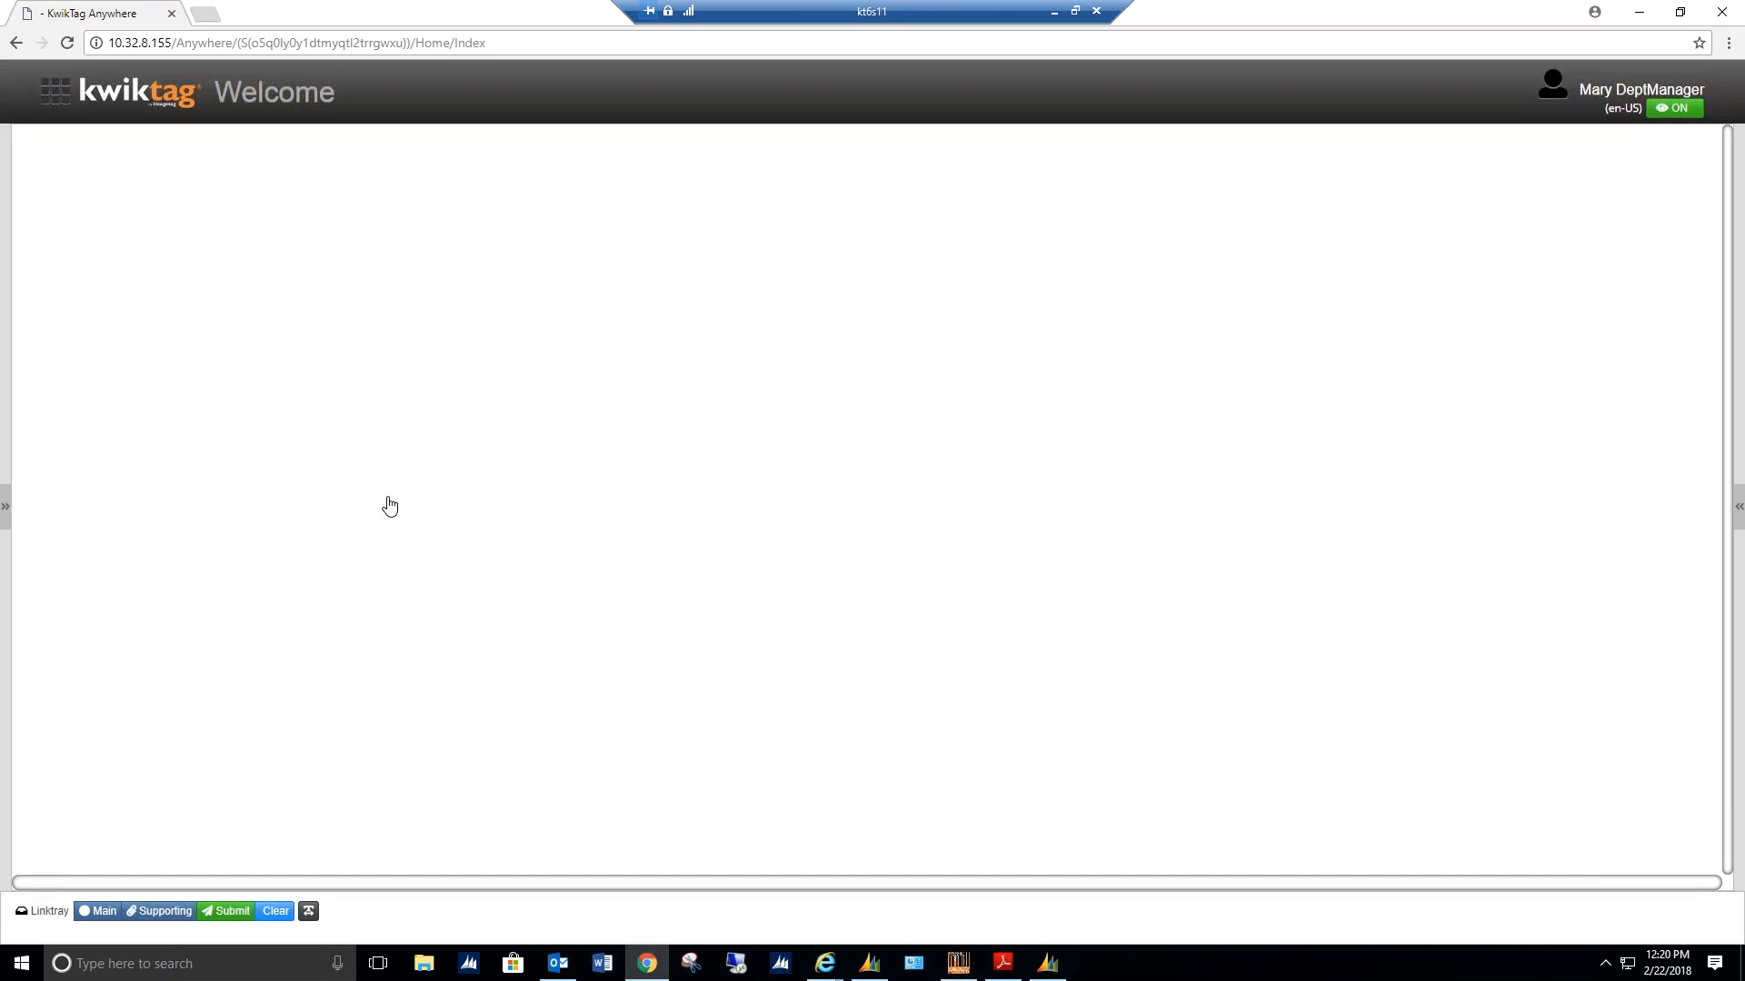
pyautogui.click(57, 98)
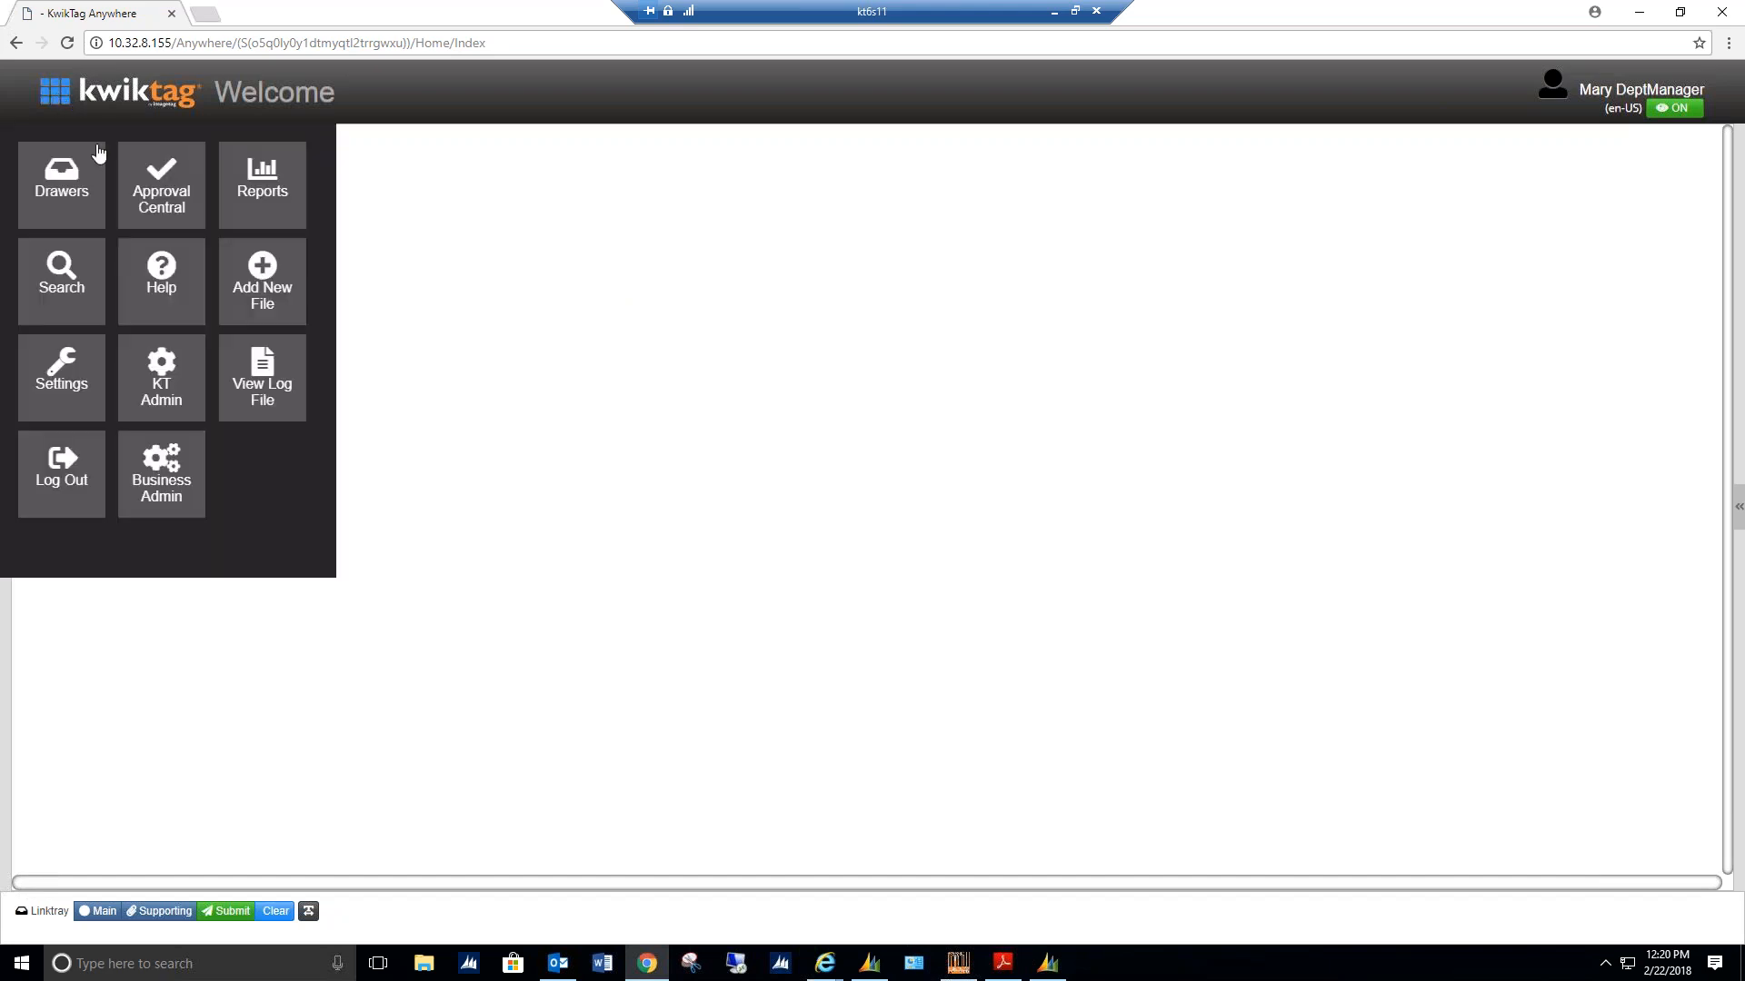
pyautogui.click(134, 186)
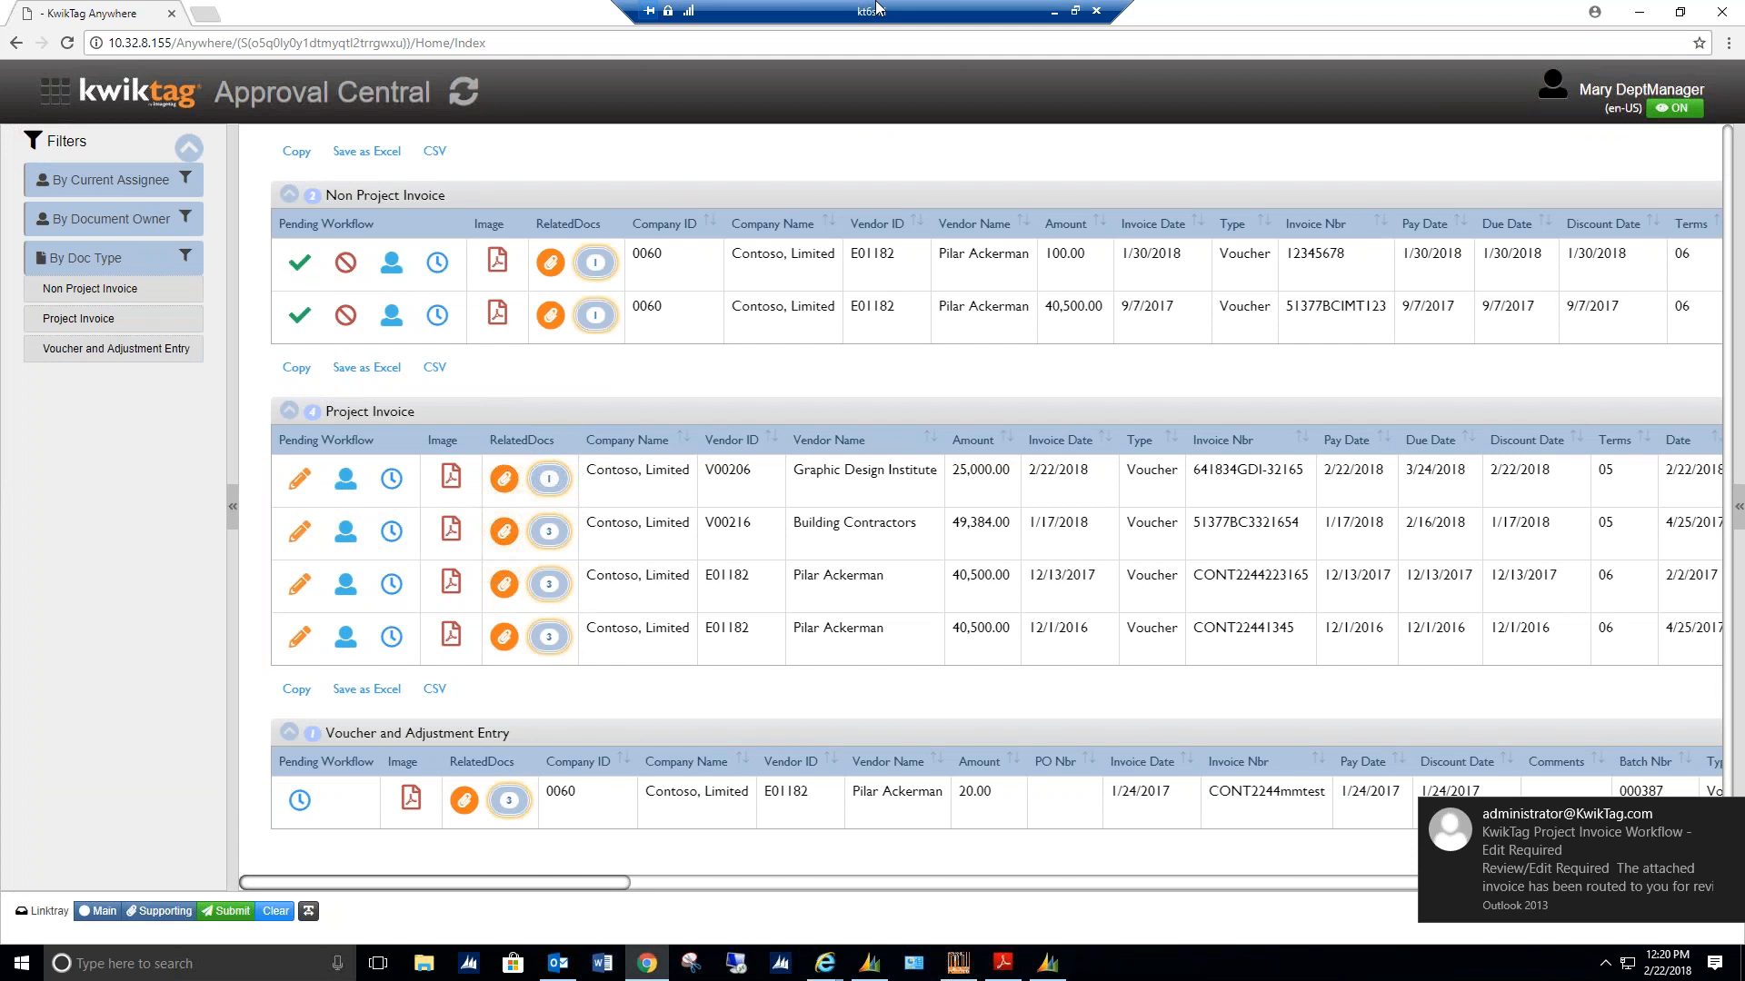
# Preview the Graphic Design Institute project invoice, and collapse all document groups except Project Invoice
pyautogui.click(878, 473)
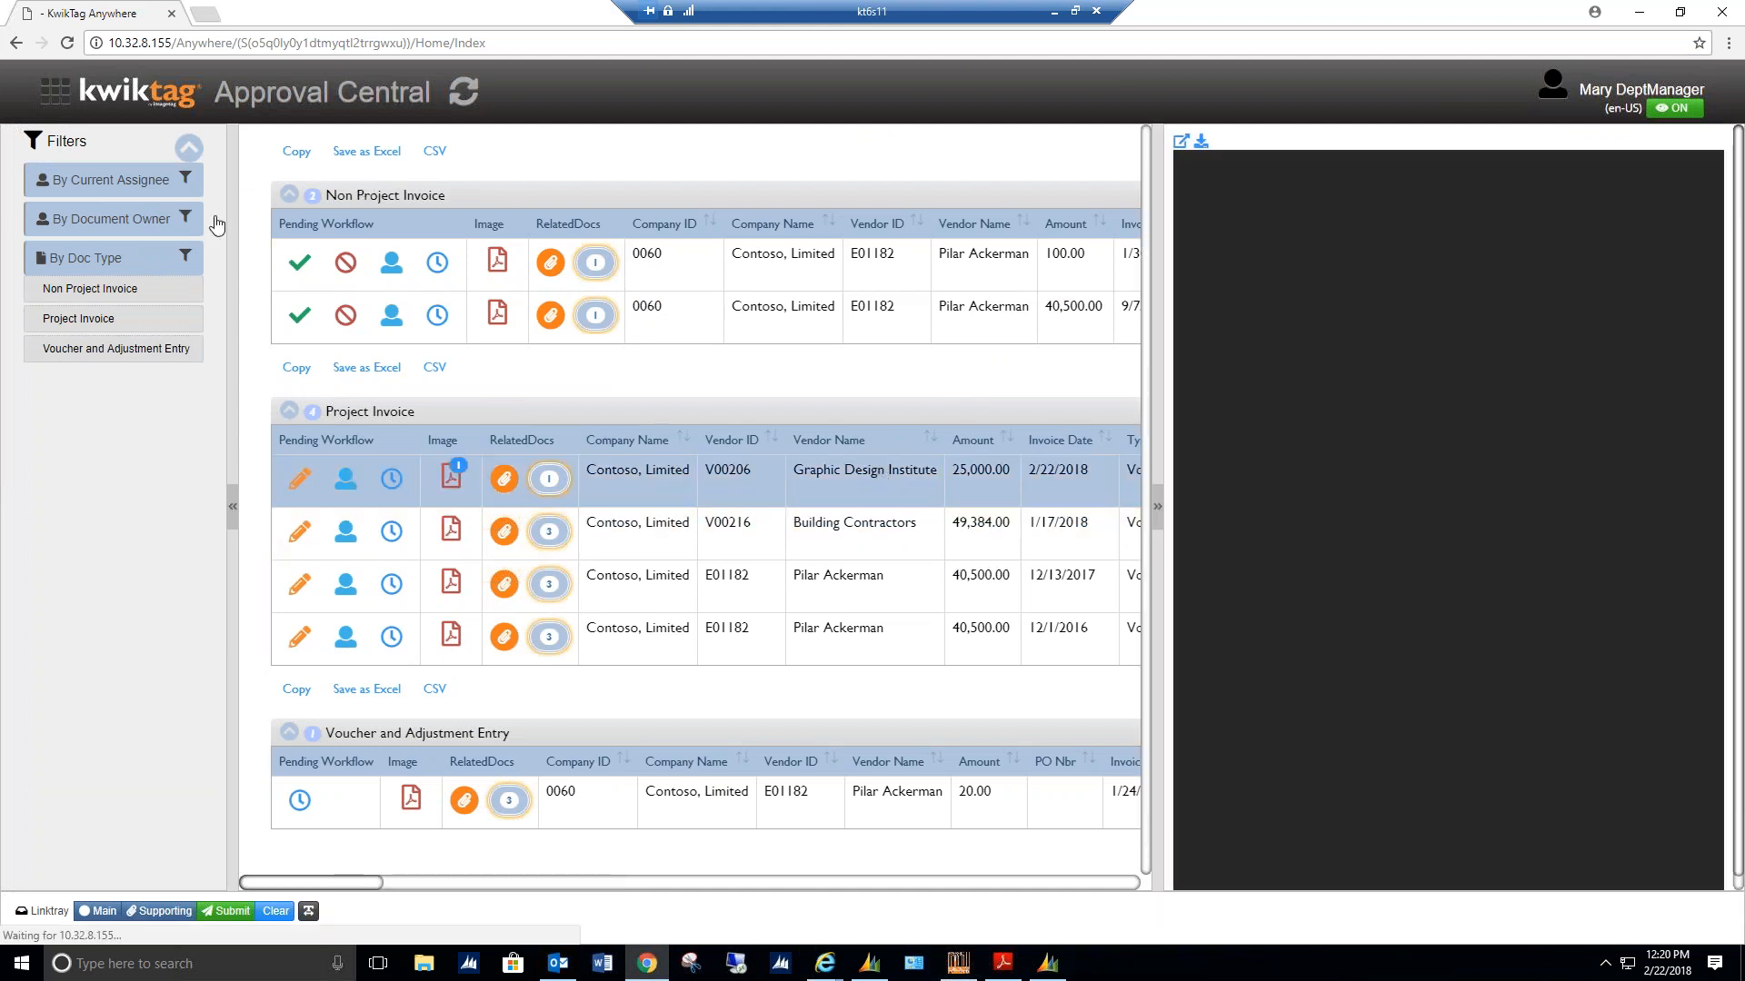
pyautogui.click(189, 152)
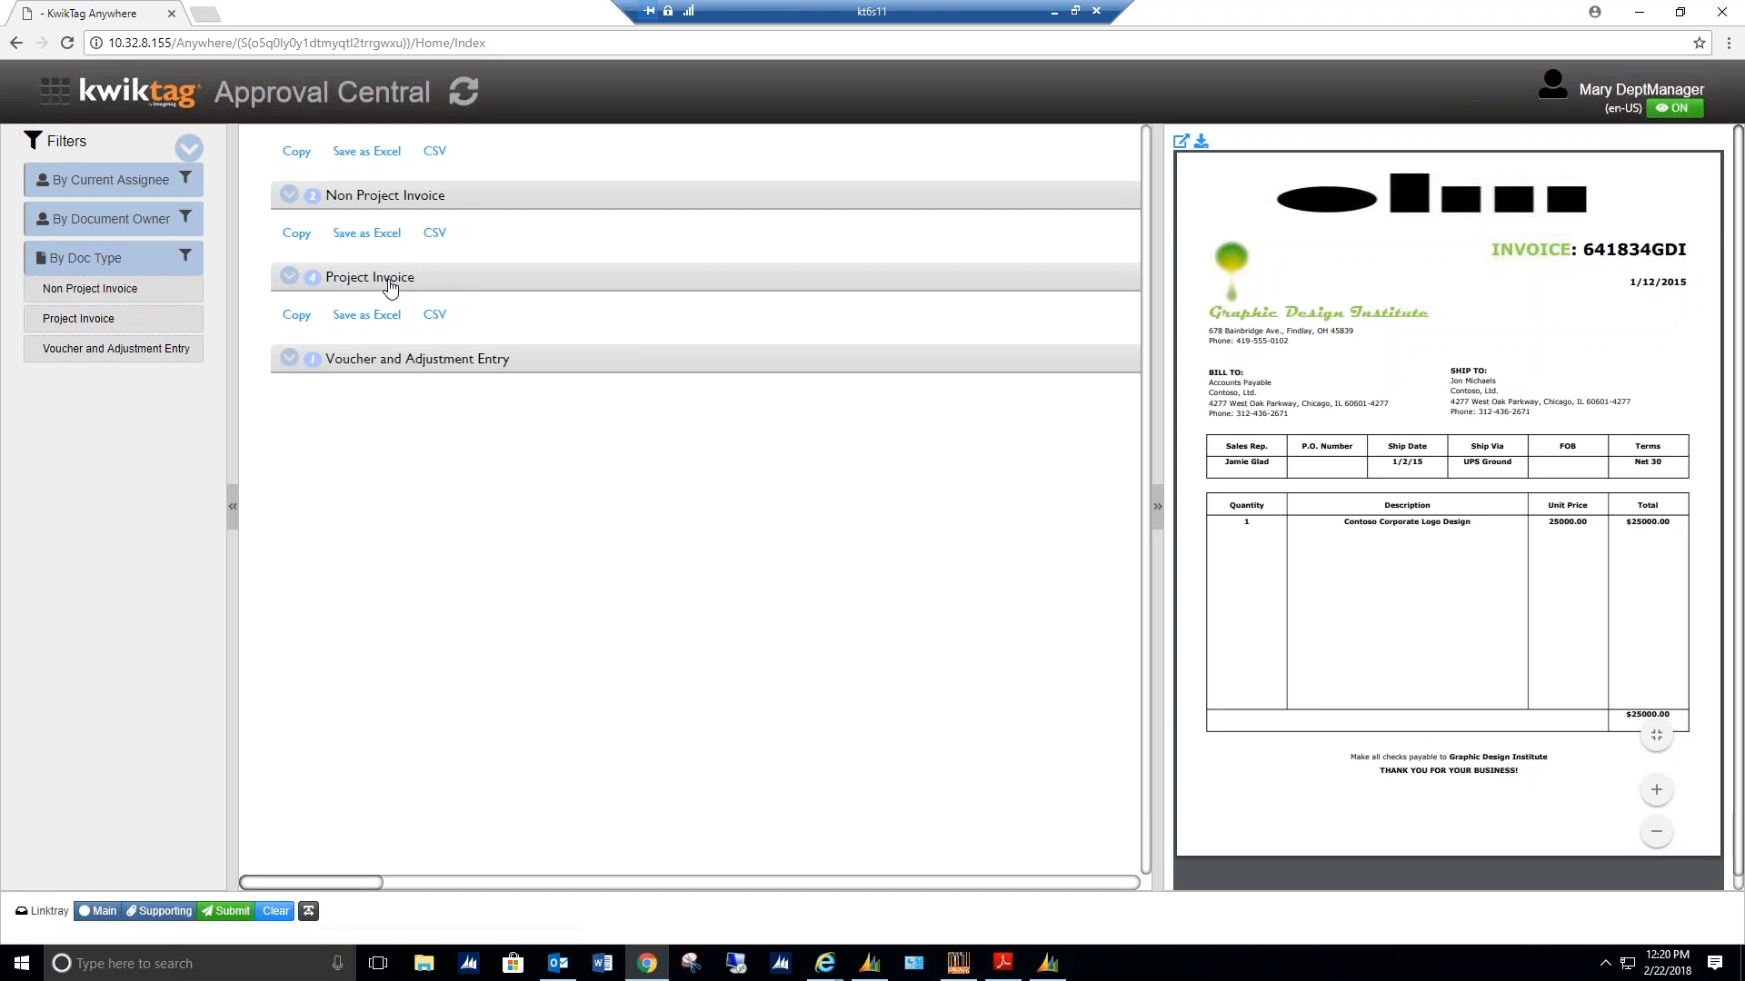
pyautogui.click(293, 283)
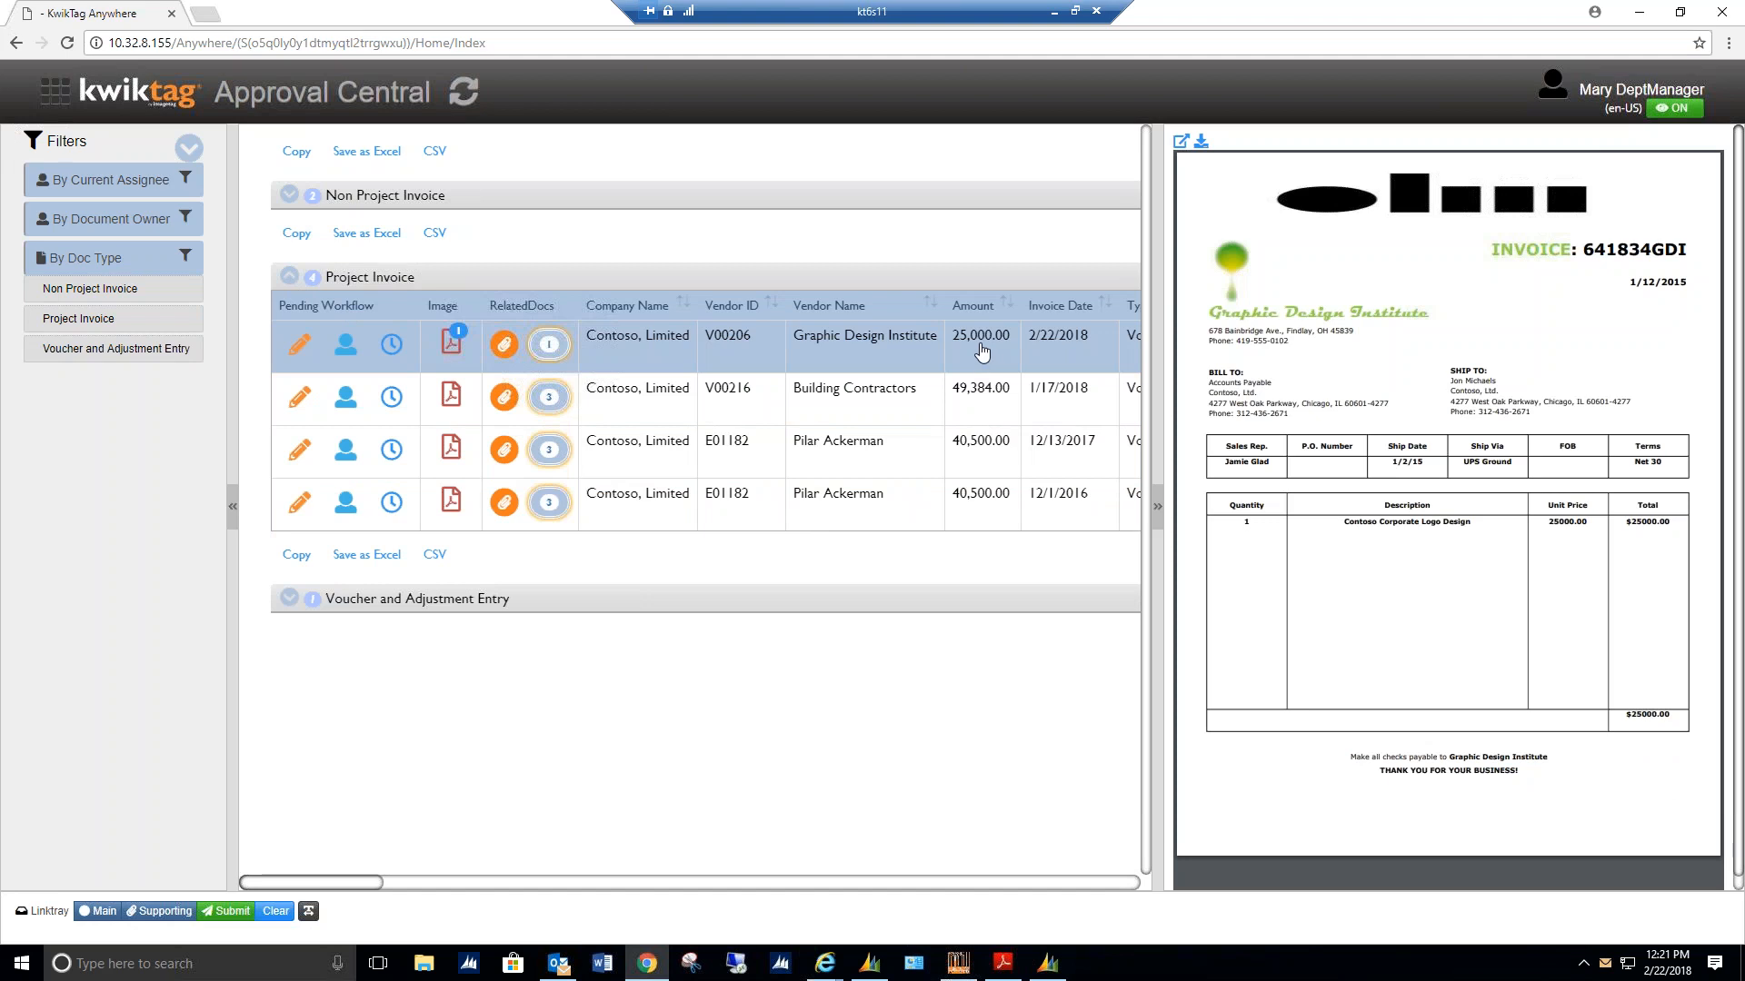
# Hide the filters and view the workflow history of the Graphic Design Institute invoice
pyautogui.click(229, 511)
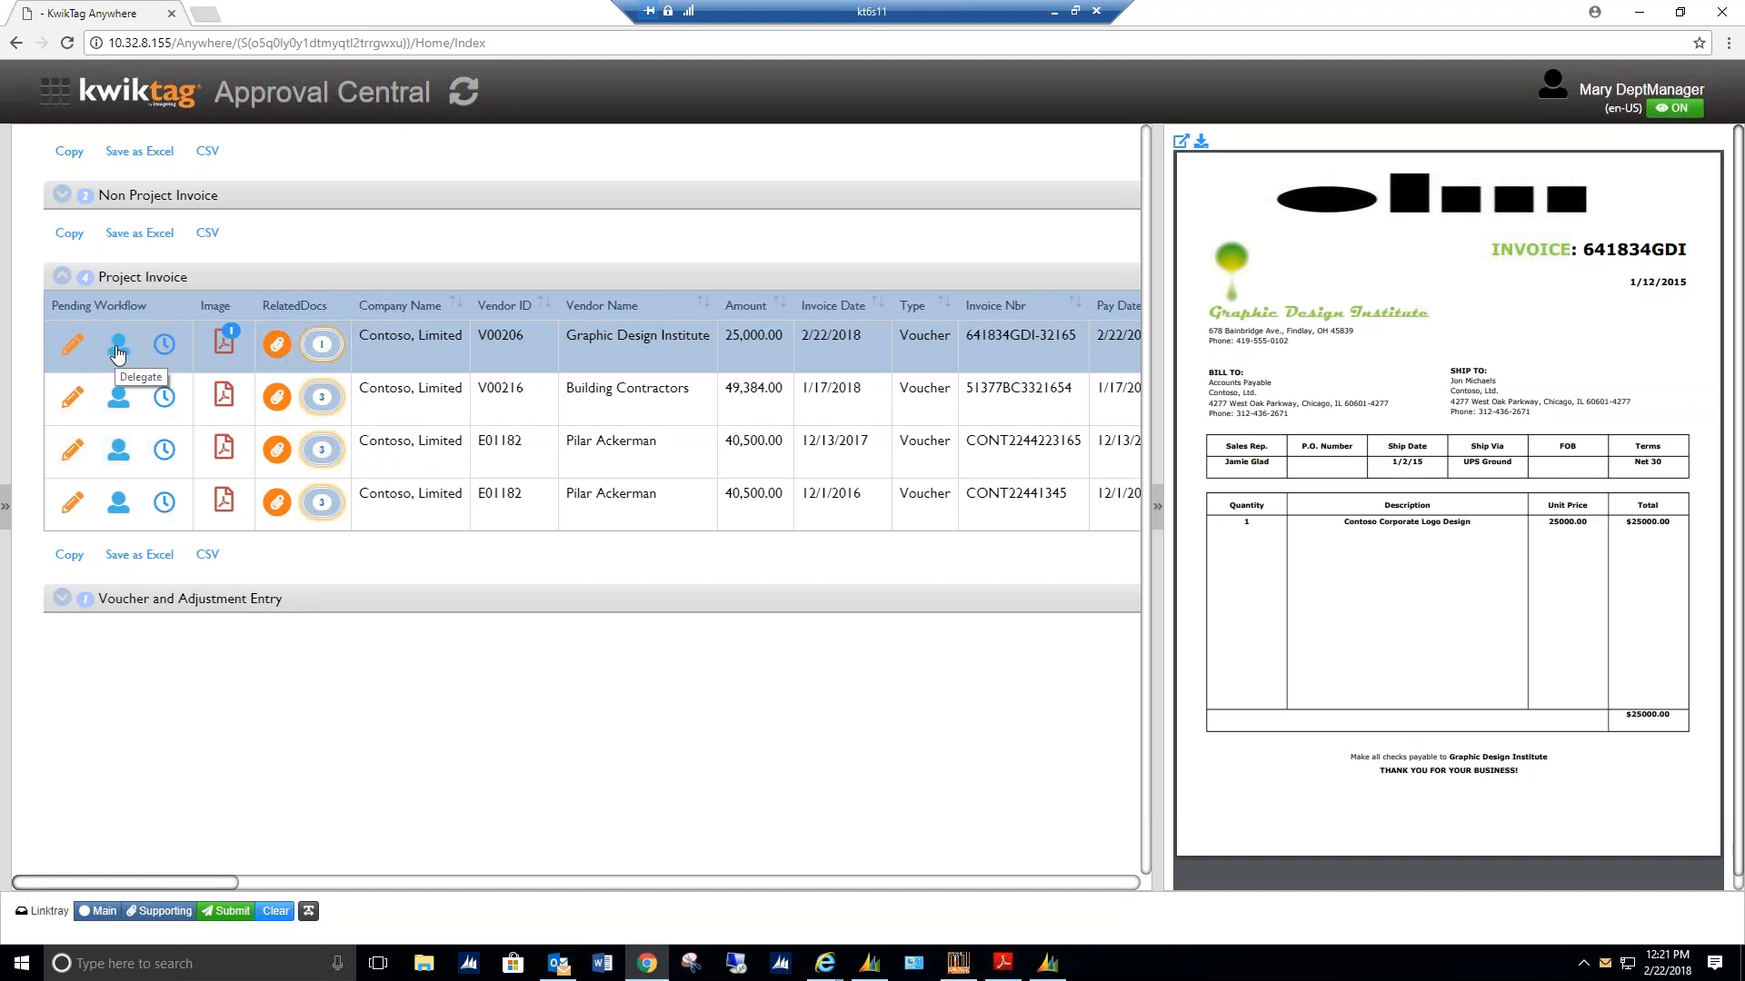
pyautogui.click(164, 349)
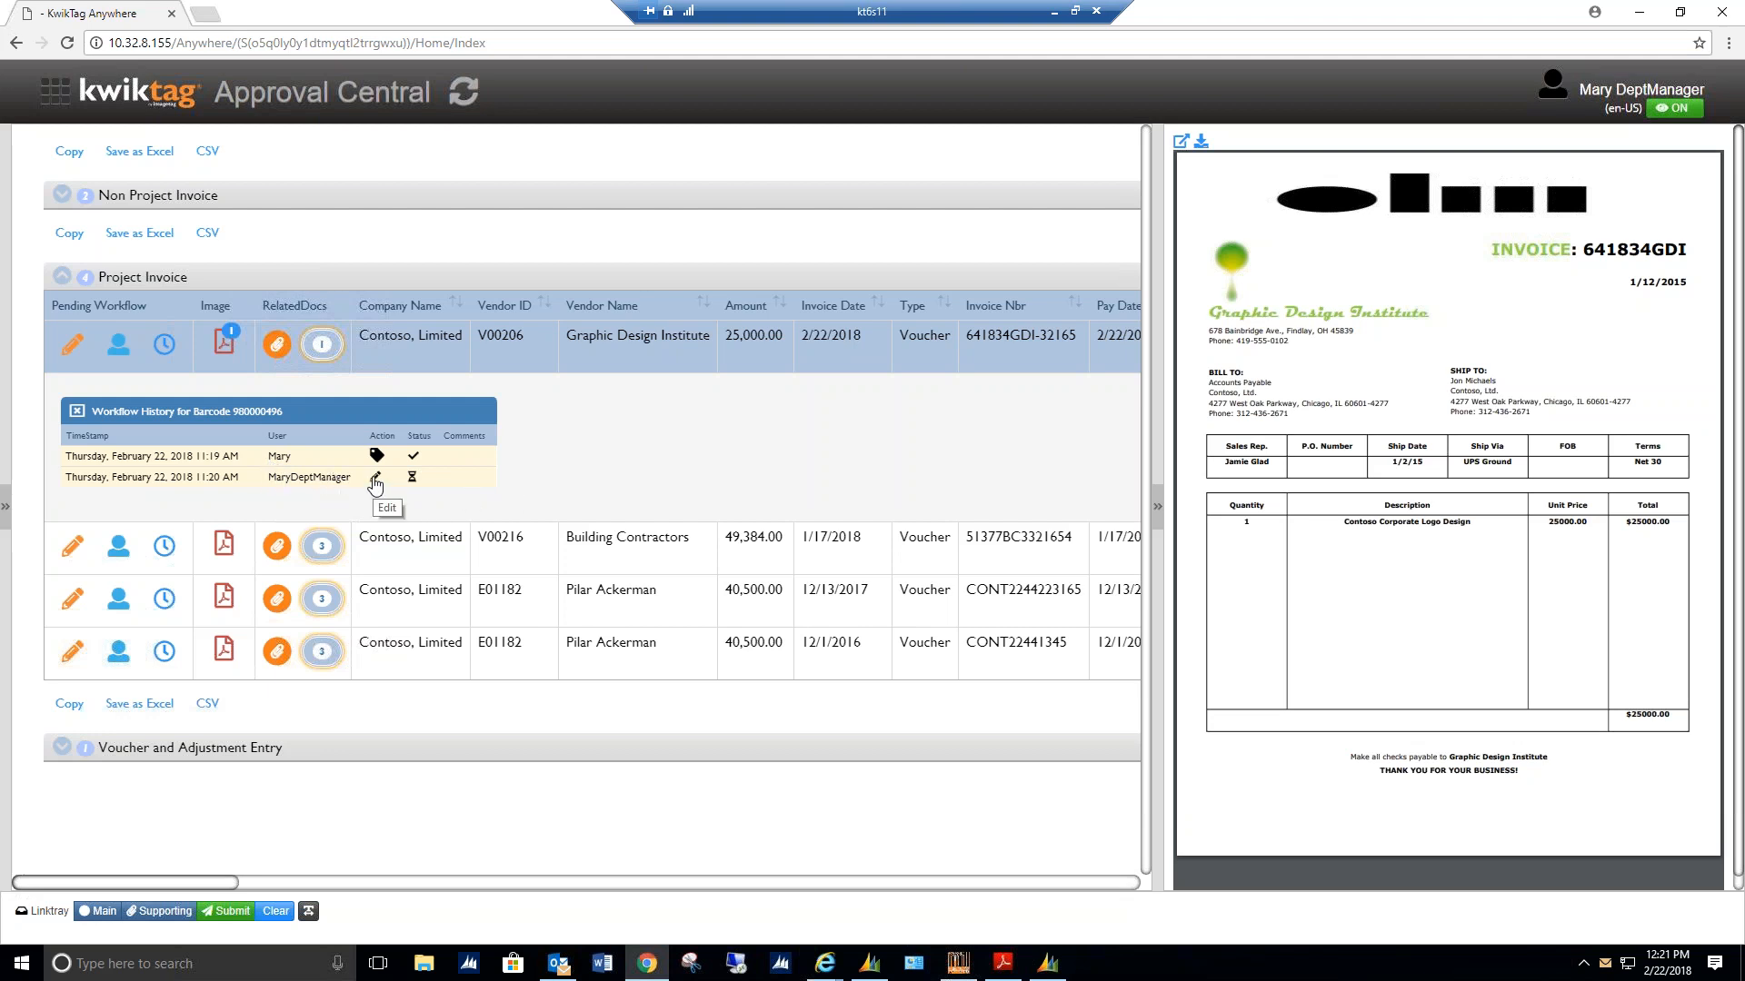
pyautogui.click(165, 344)
# Edit the Graphic Design Institute invoice's voucher line, assigning project CO123002 and task CO00201
pyautogui.click(73, 348)
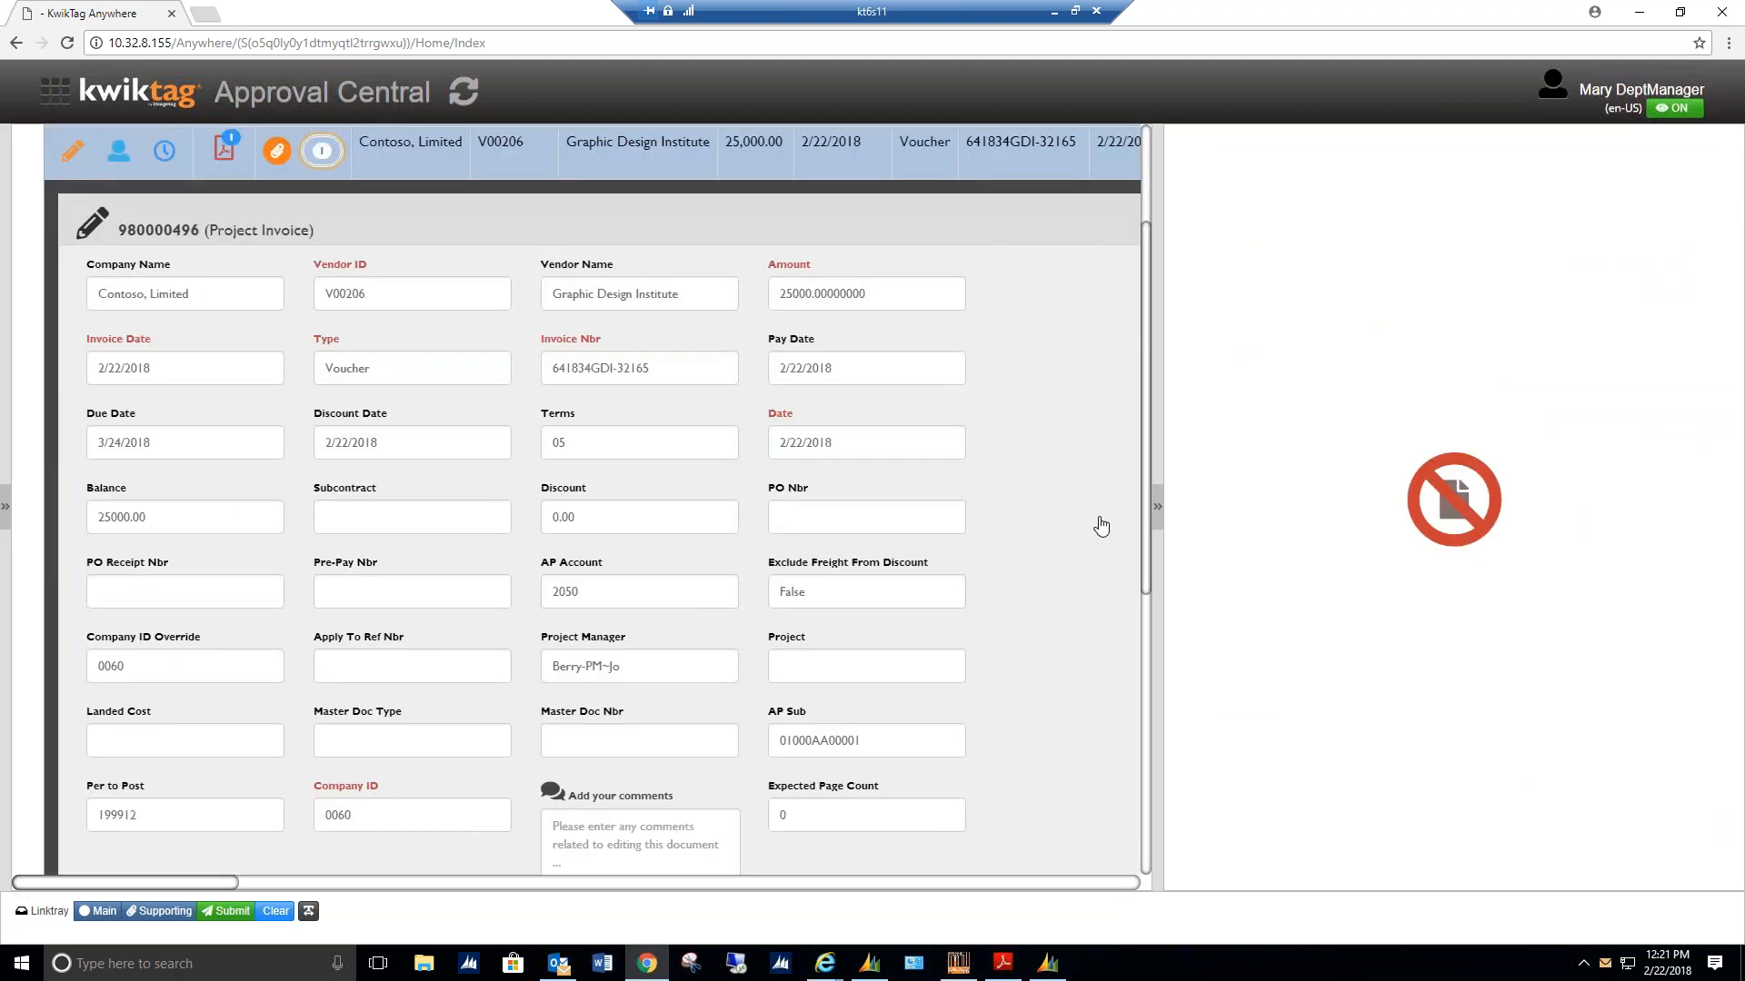
pyautogui.scroll(-5, 1086, 532)
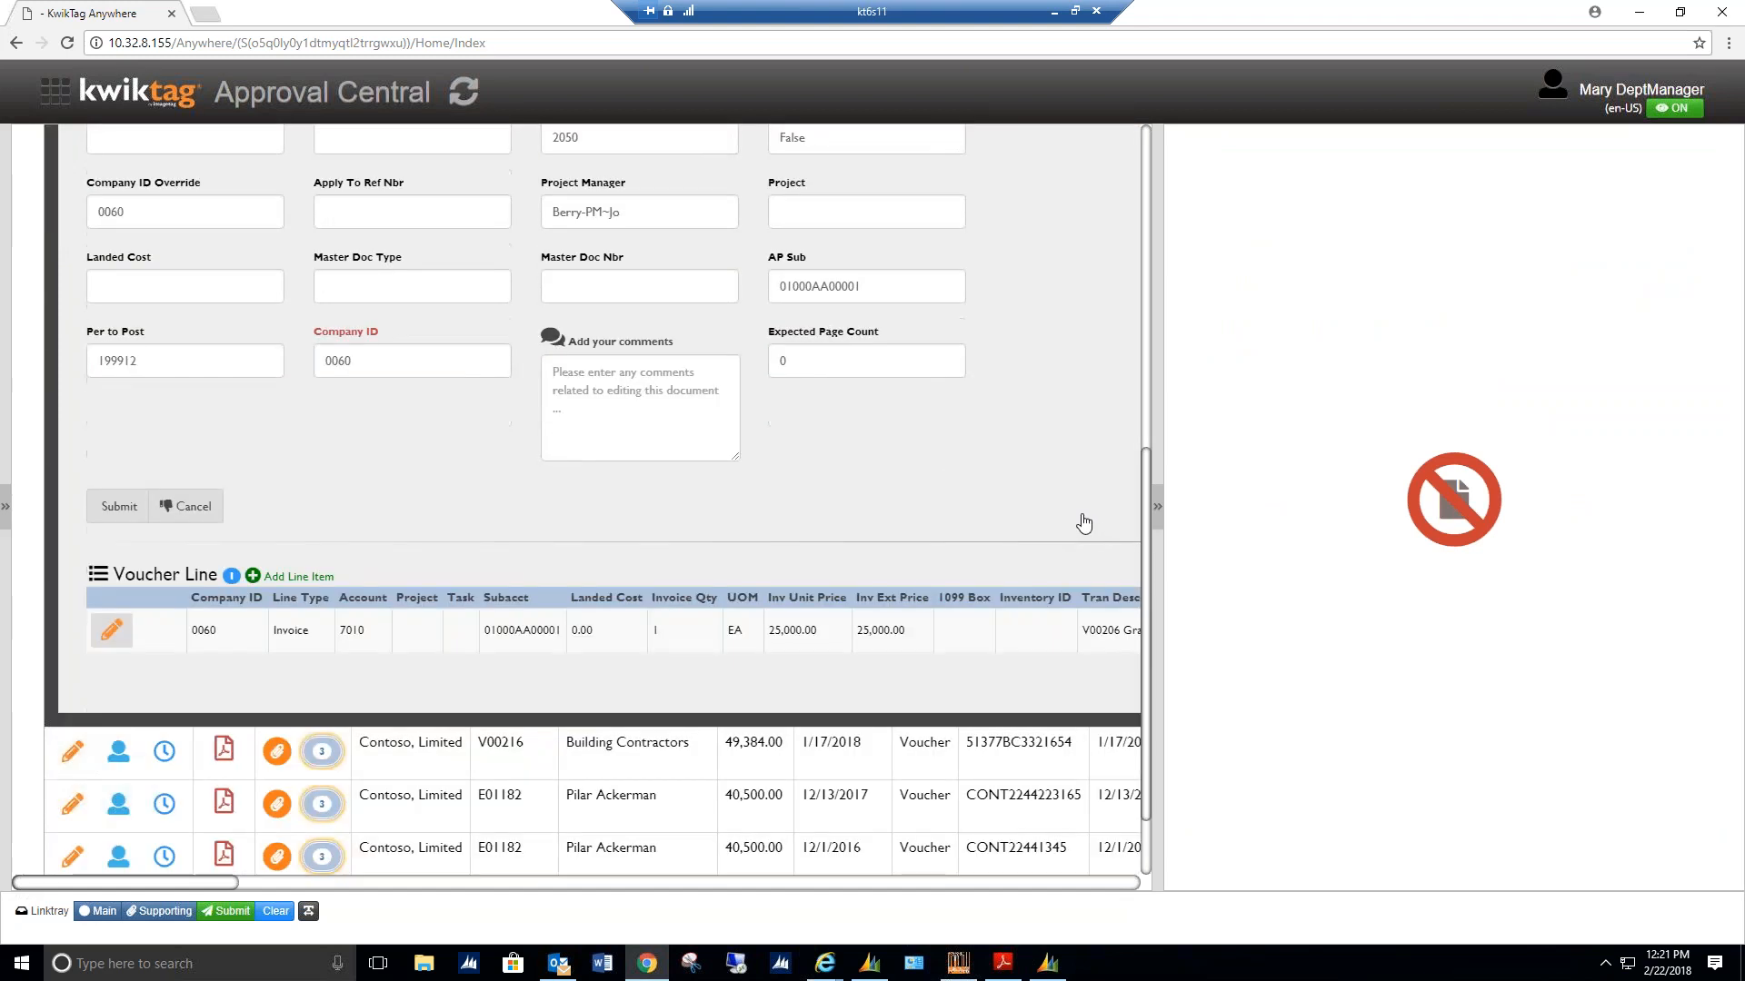
pyautogui.scroll(-2, 1085, 524)
pyautogui.click(111, 525)
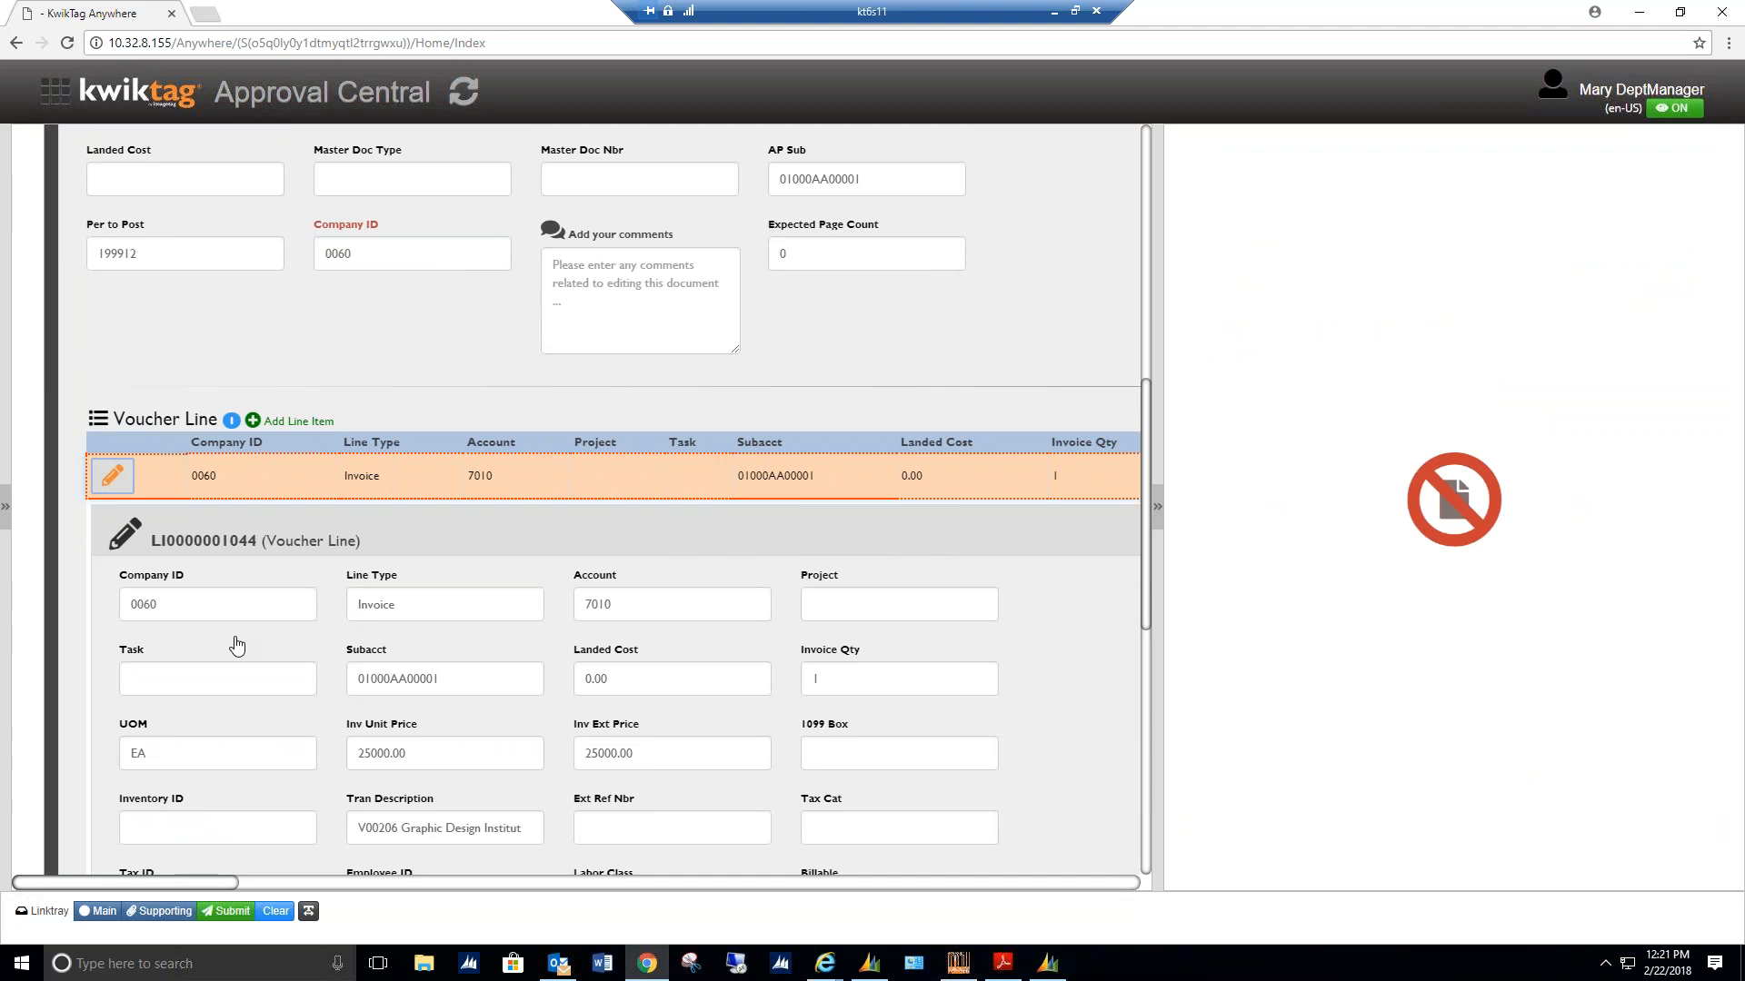
pyautogui.scroll(-2, 237, 646)
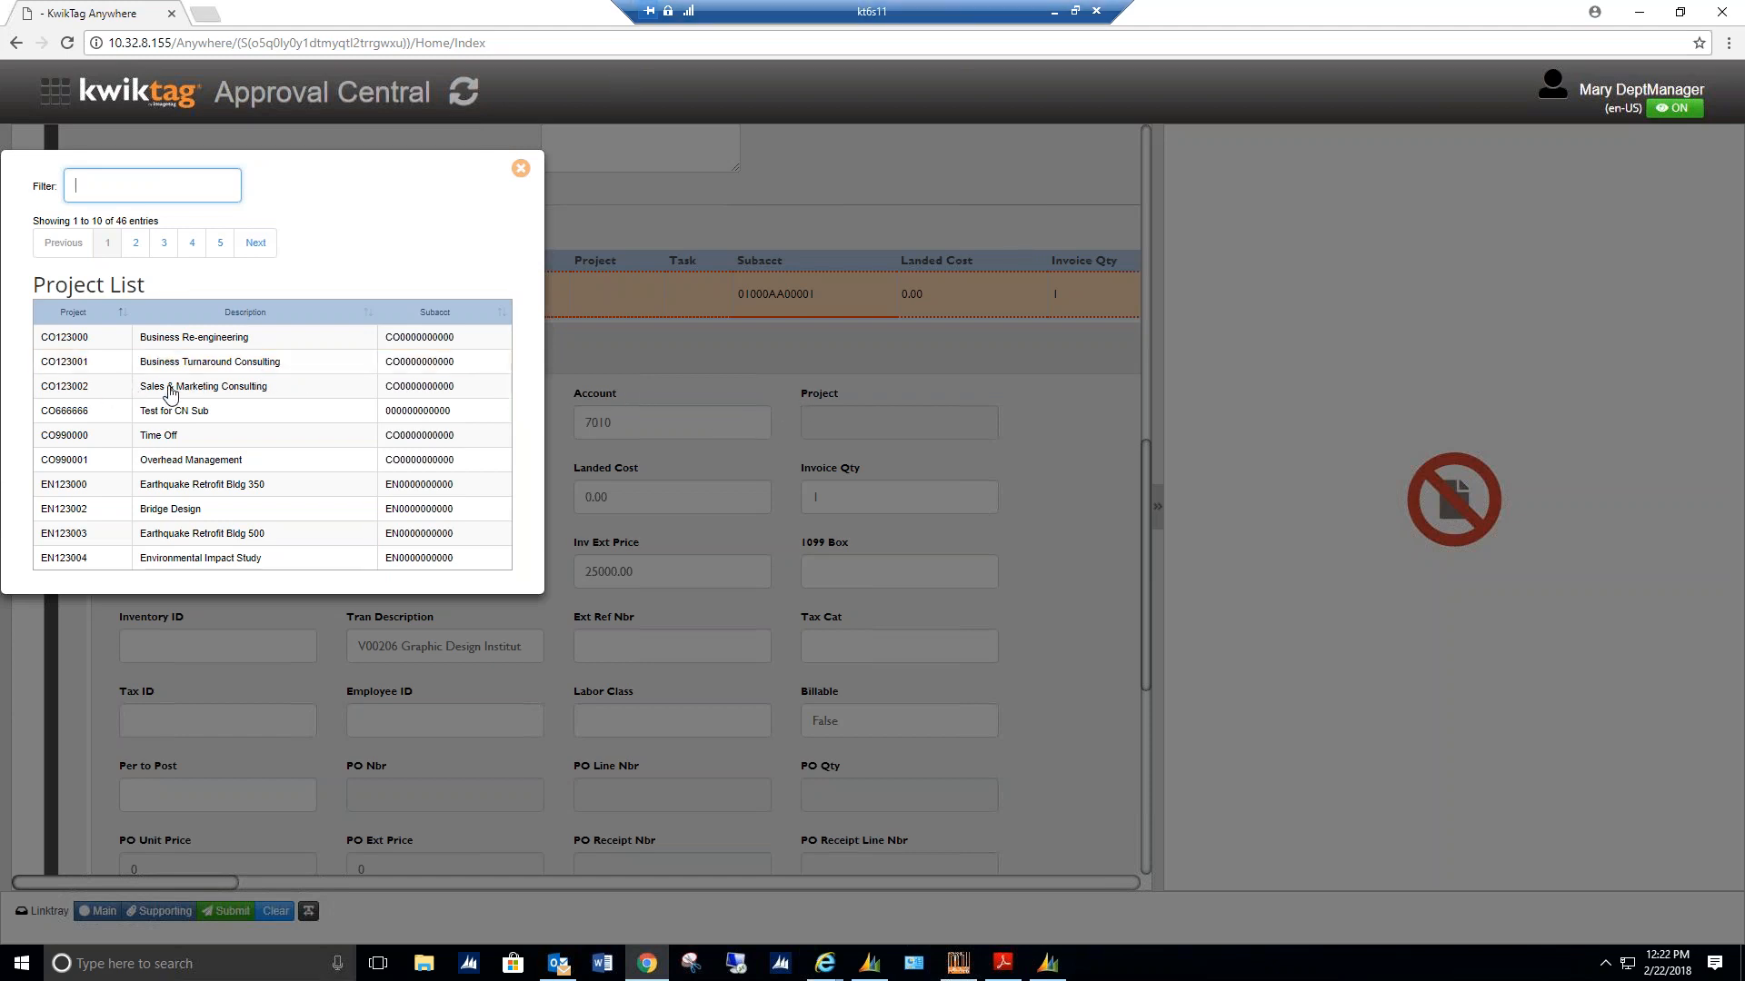
pyautogui.click(84, 386)
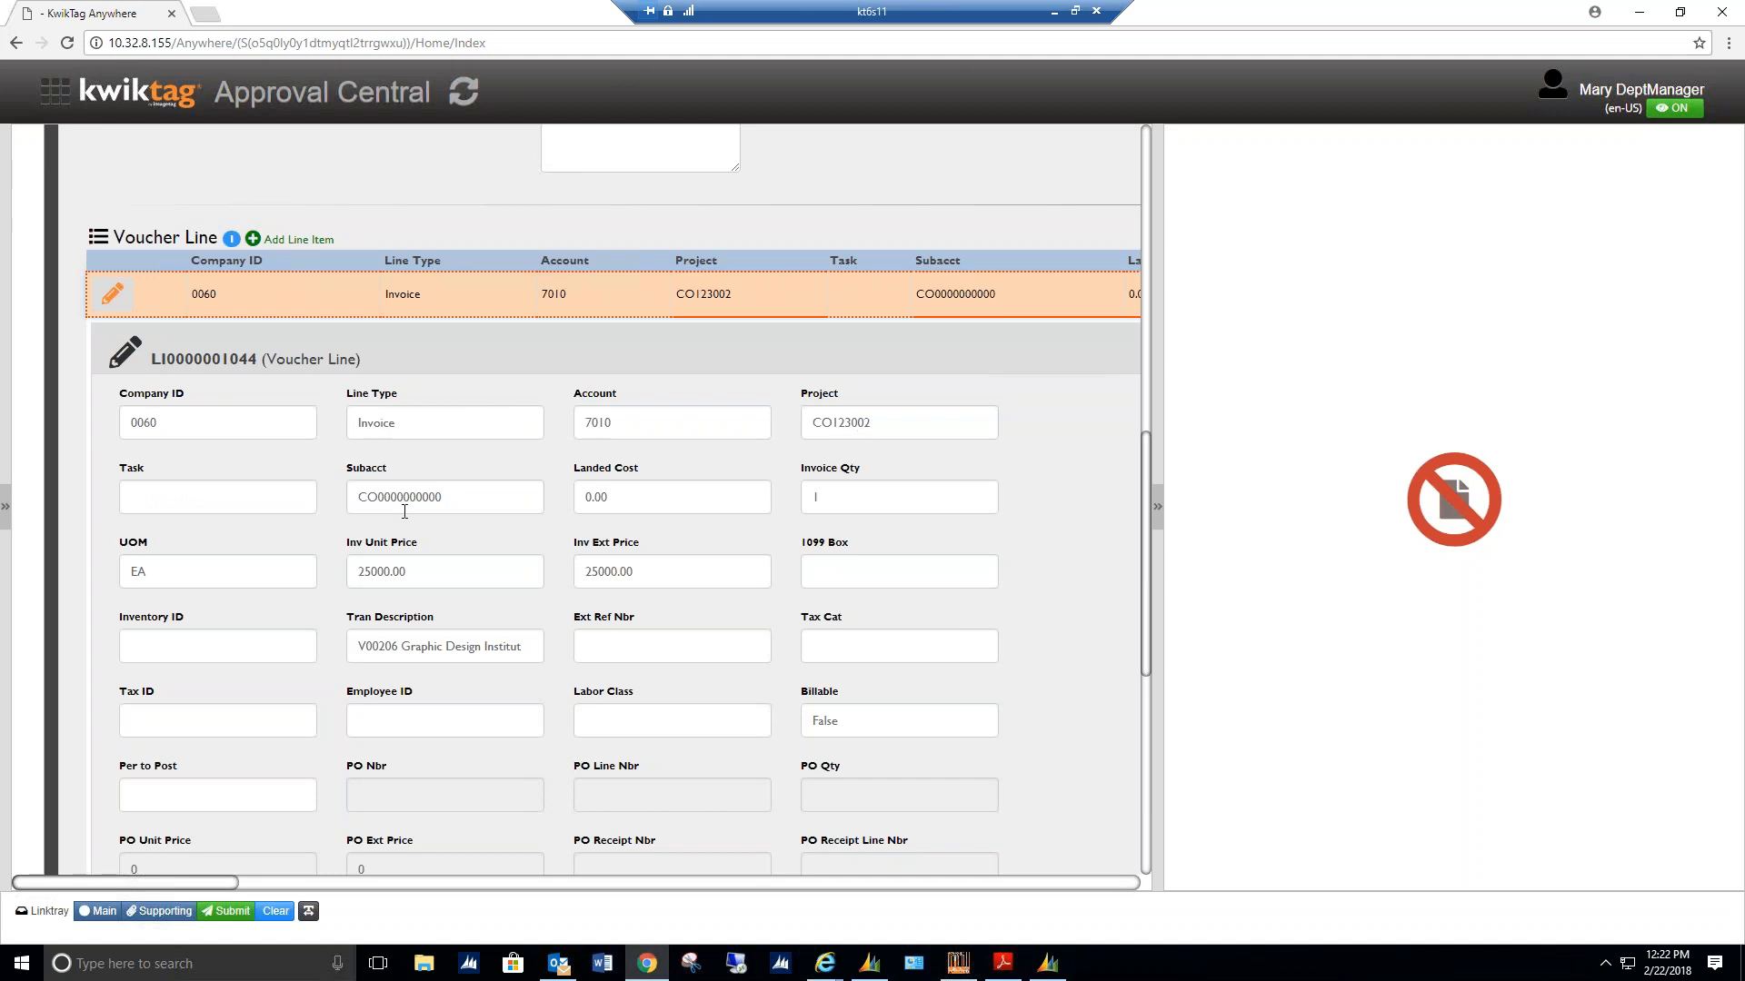
pyautogui.click(285, 499)
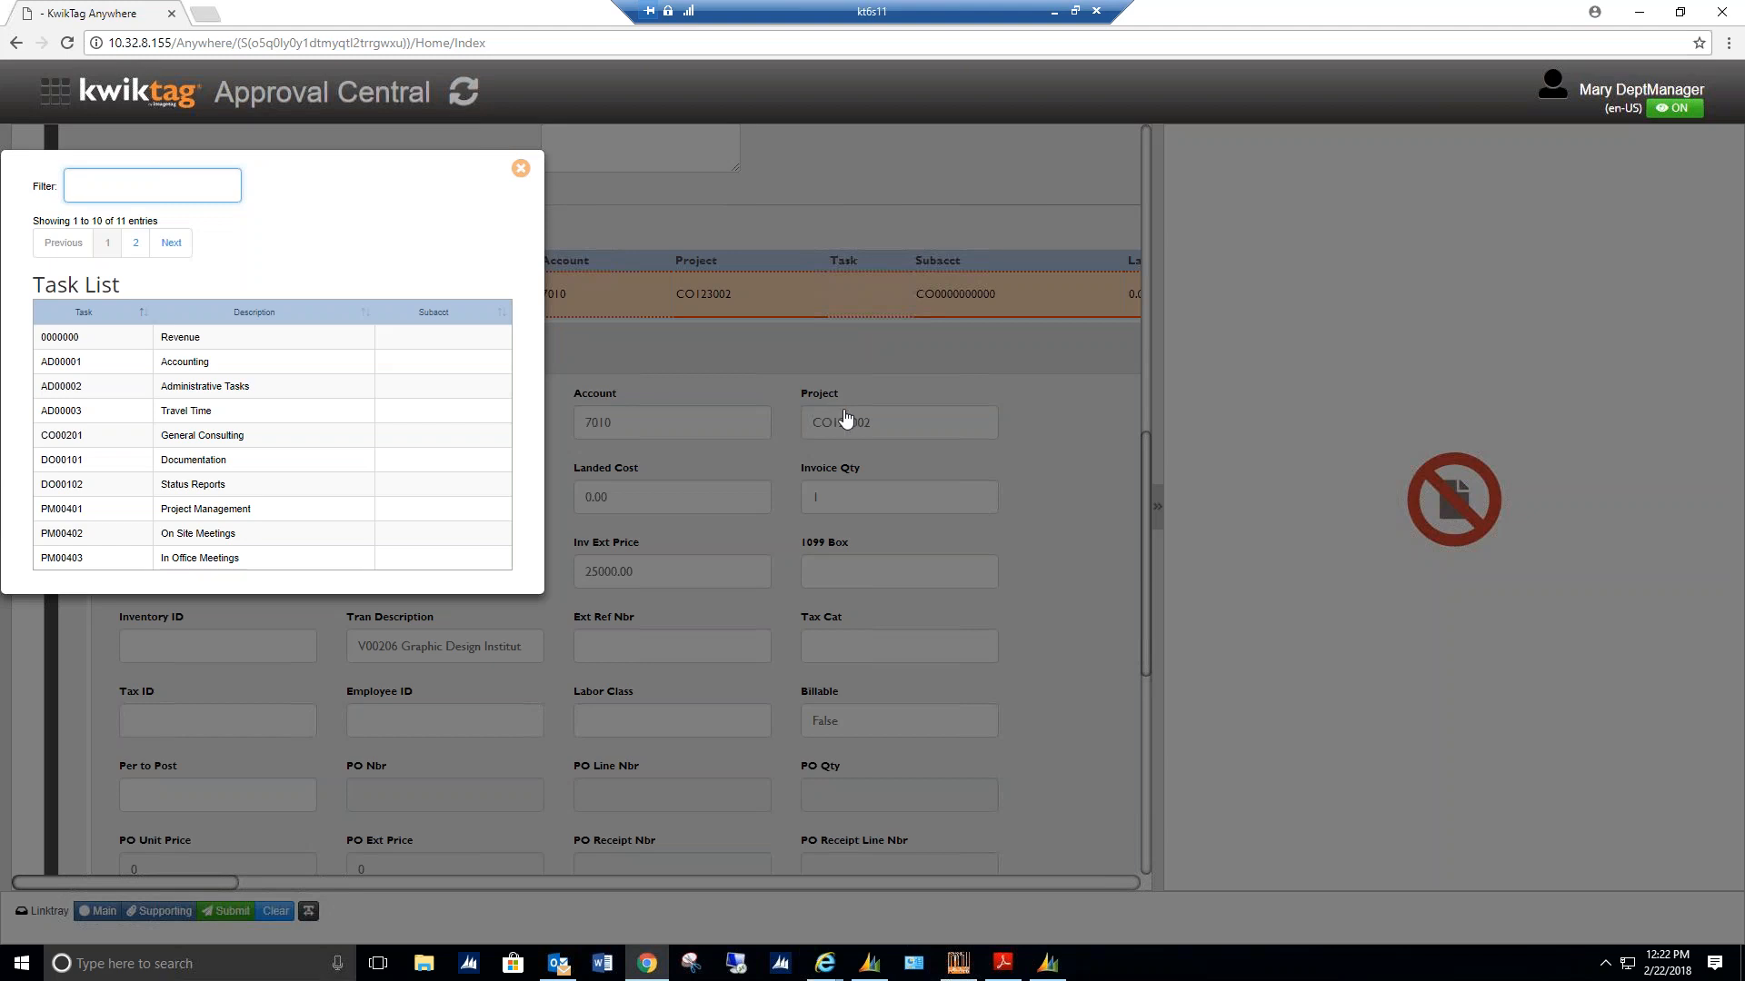
pyautogui.click(202, 443)
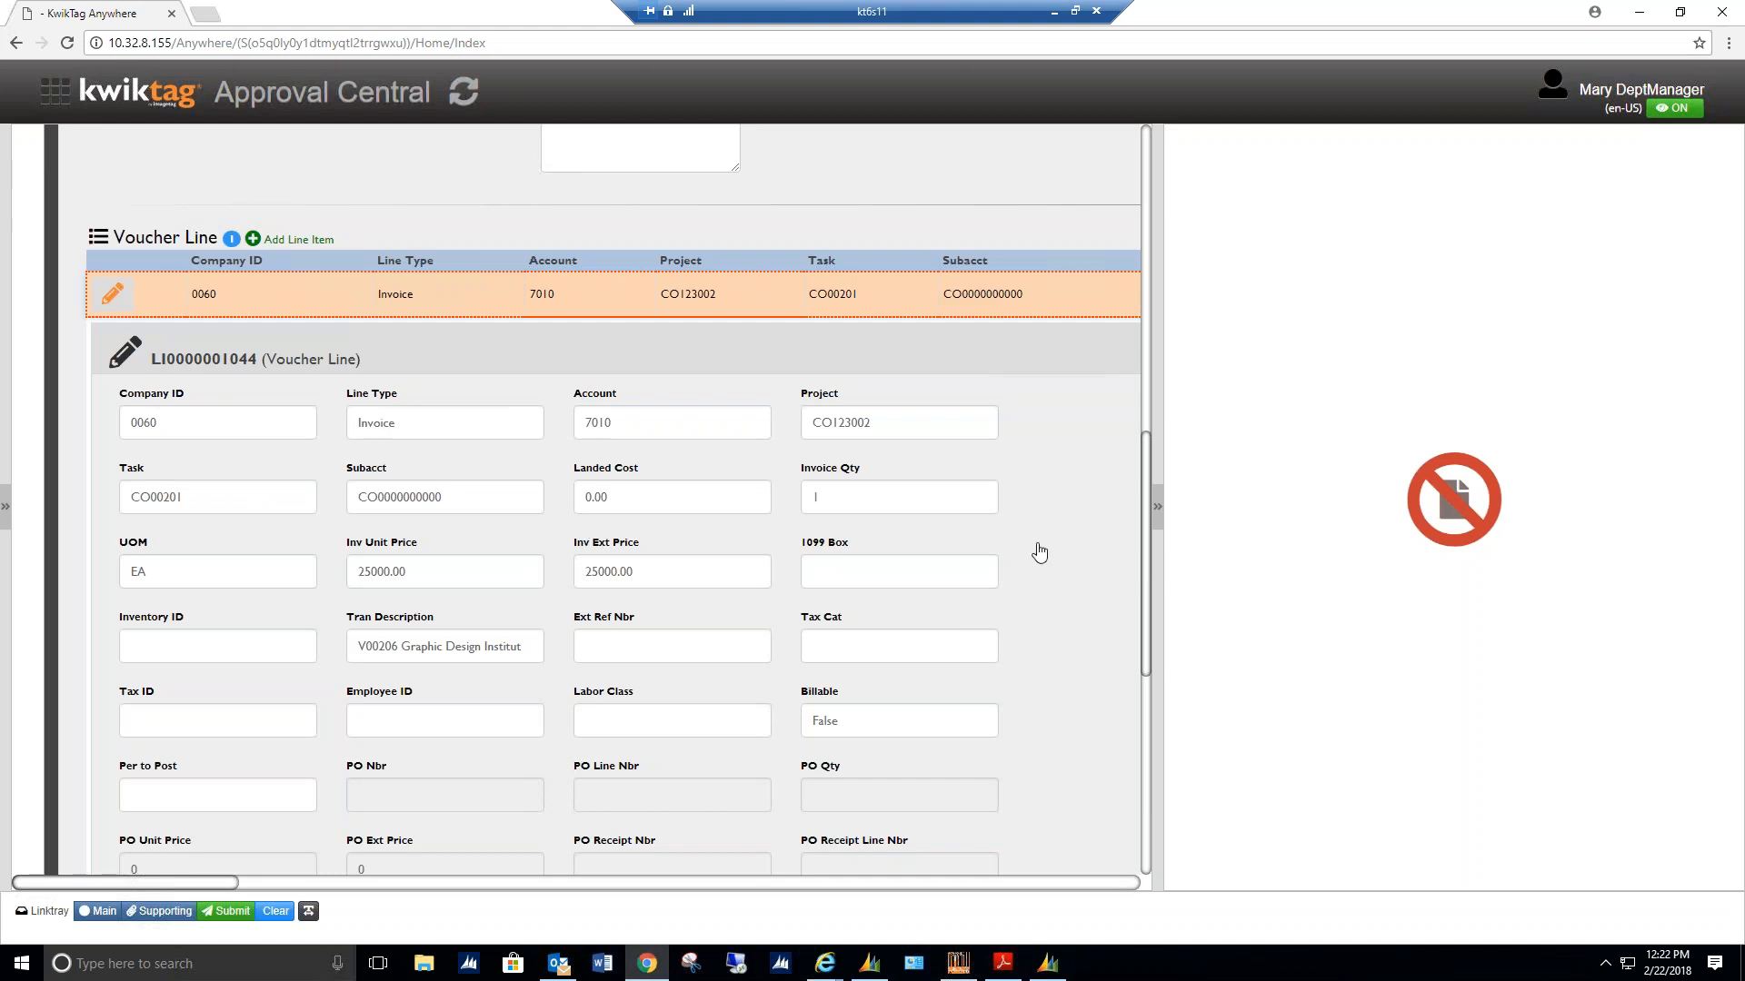
# Submit the voucher line changes and the edited project invoice
pyautogui.scroll(-5, 1040, 552)
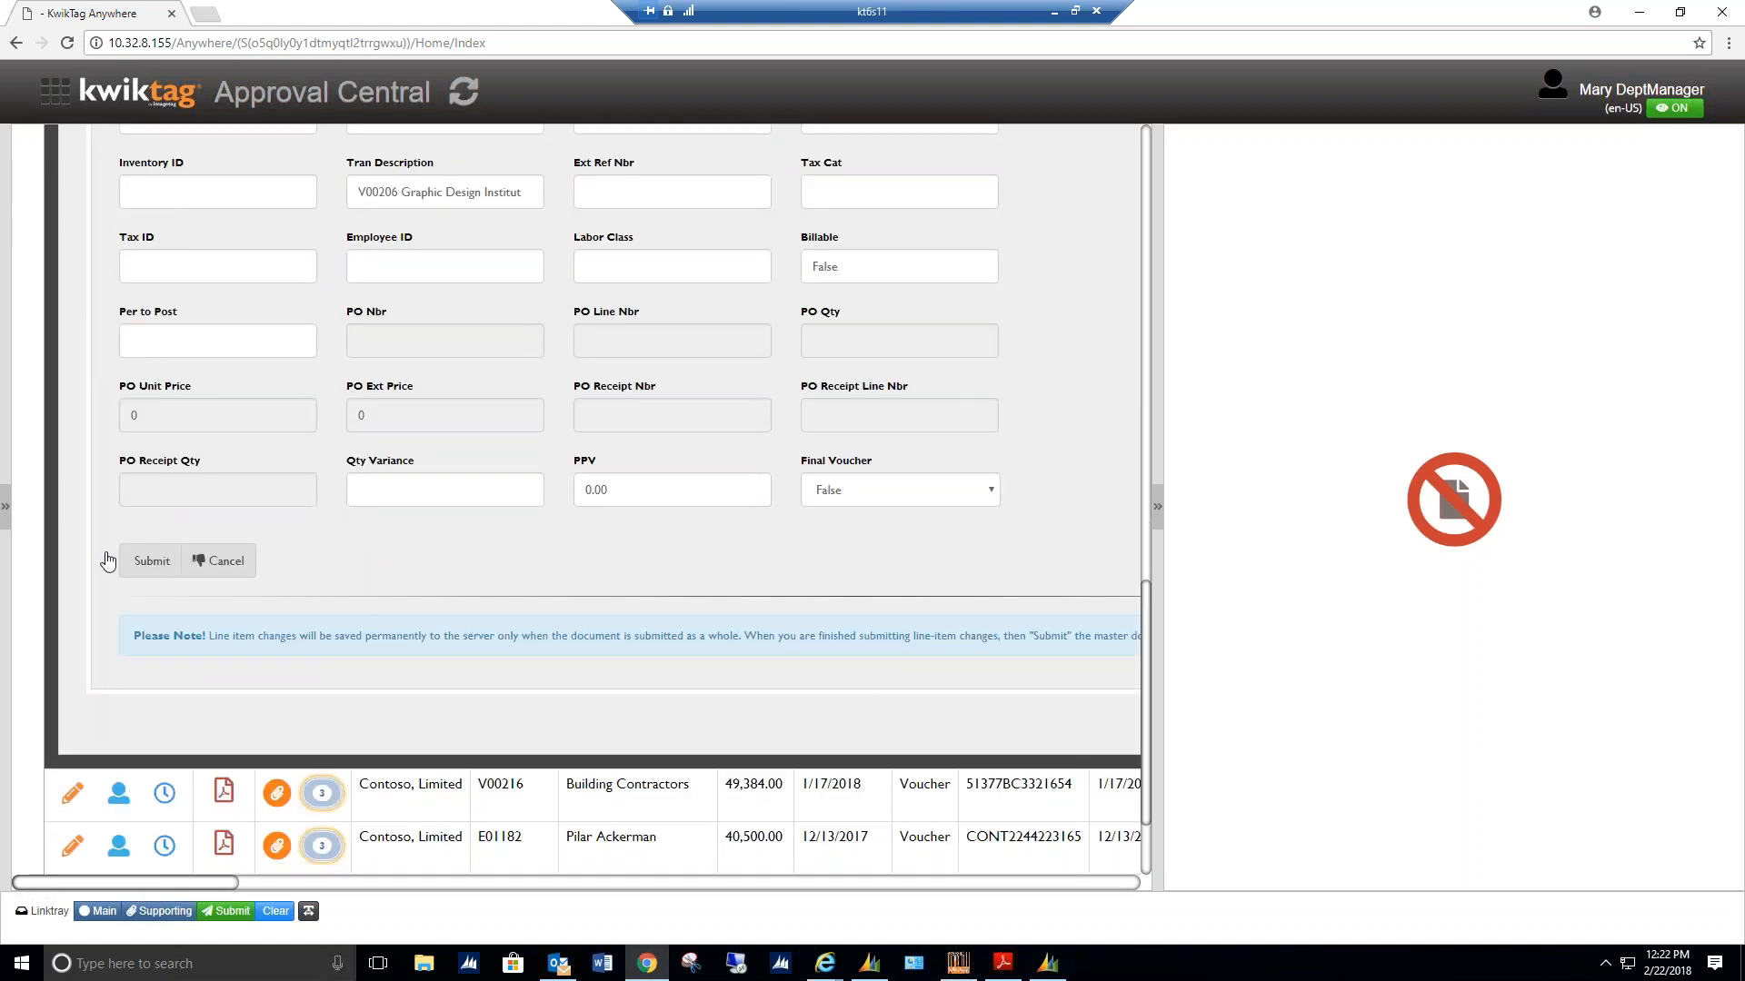
pyautogui.click(143, 561)
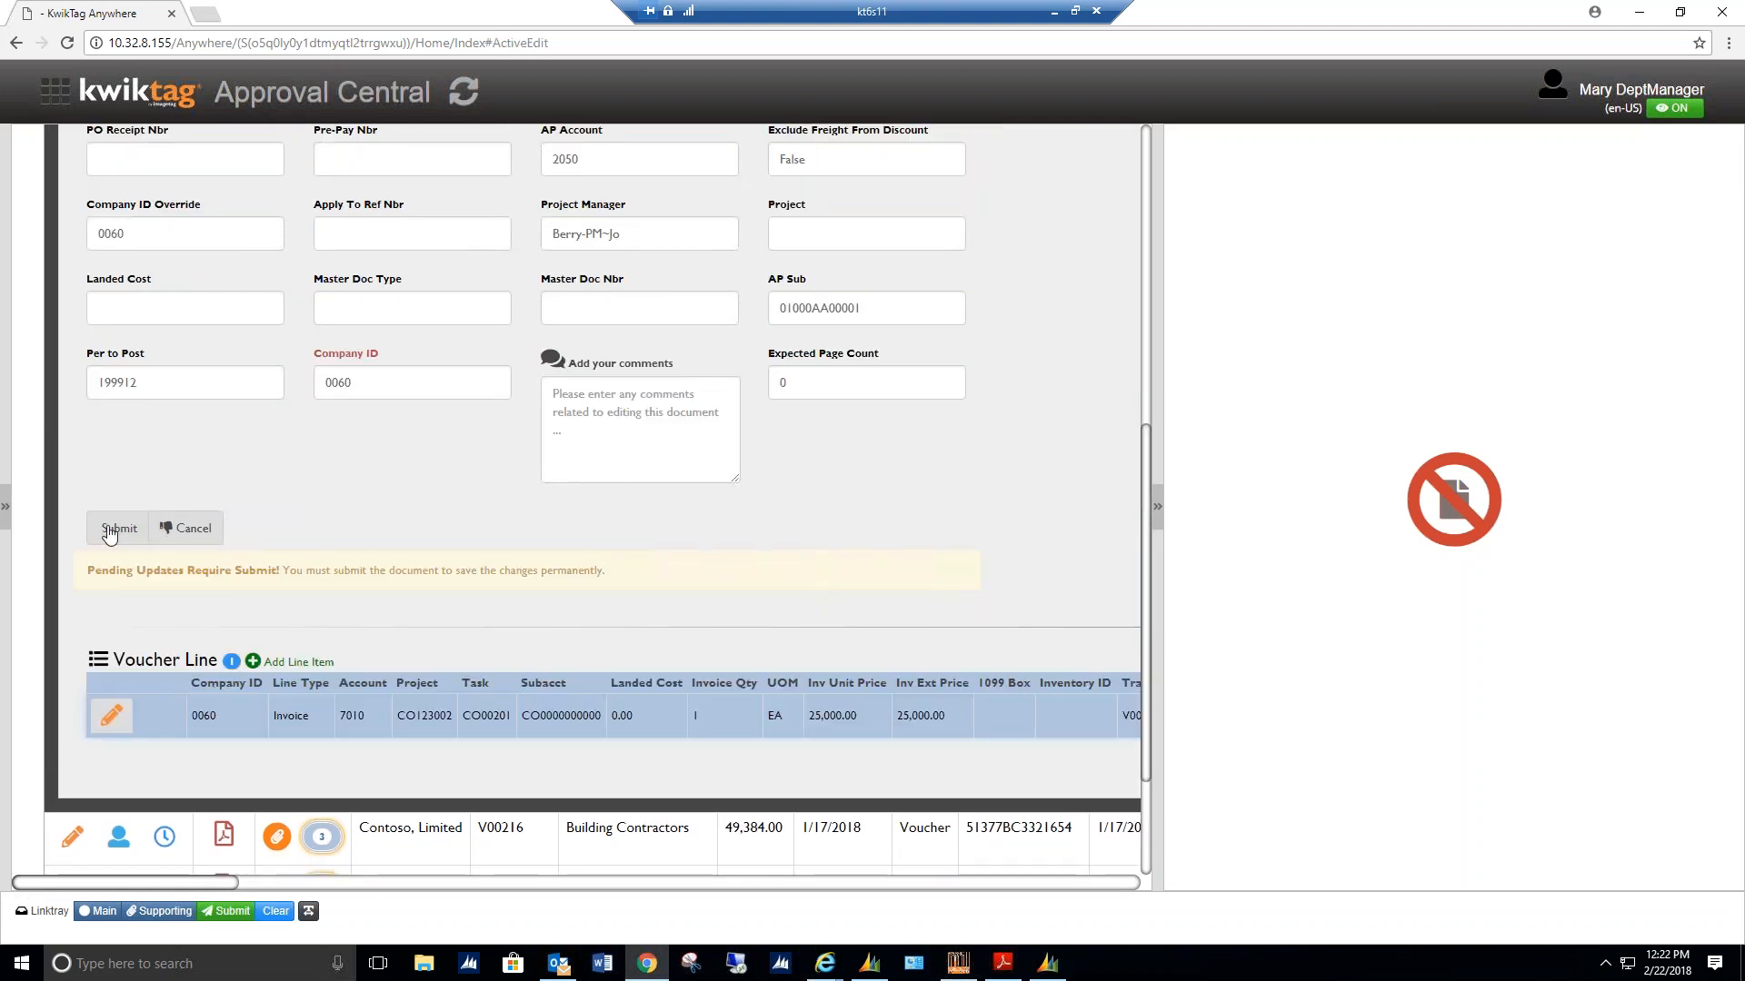
pyautogui.click(108, 534)
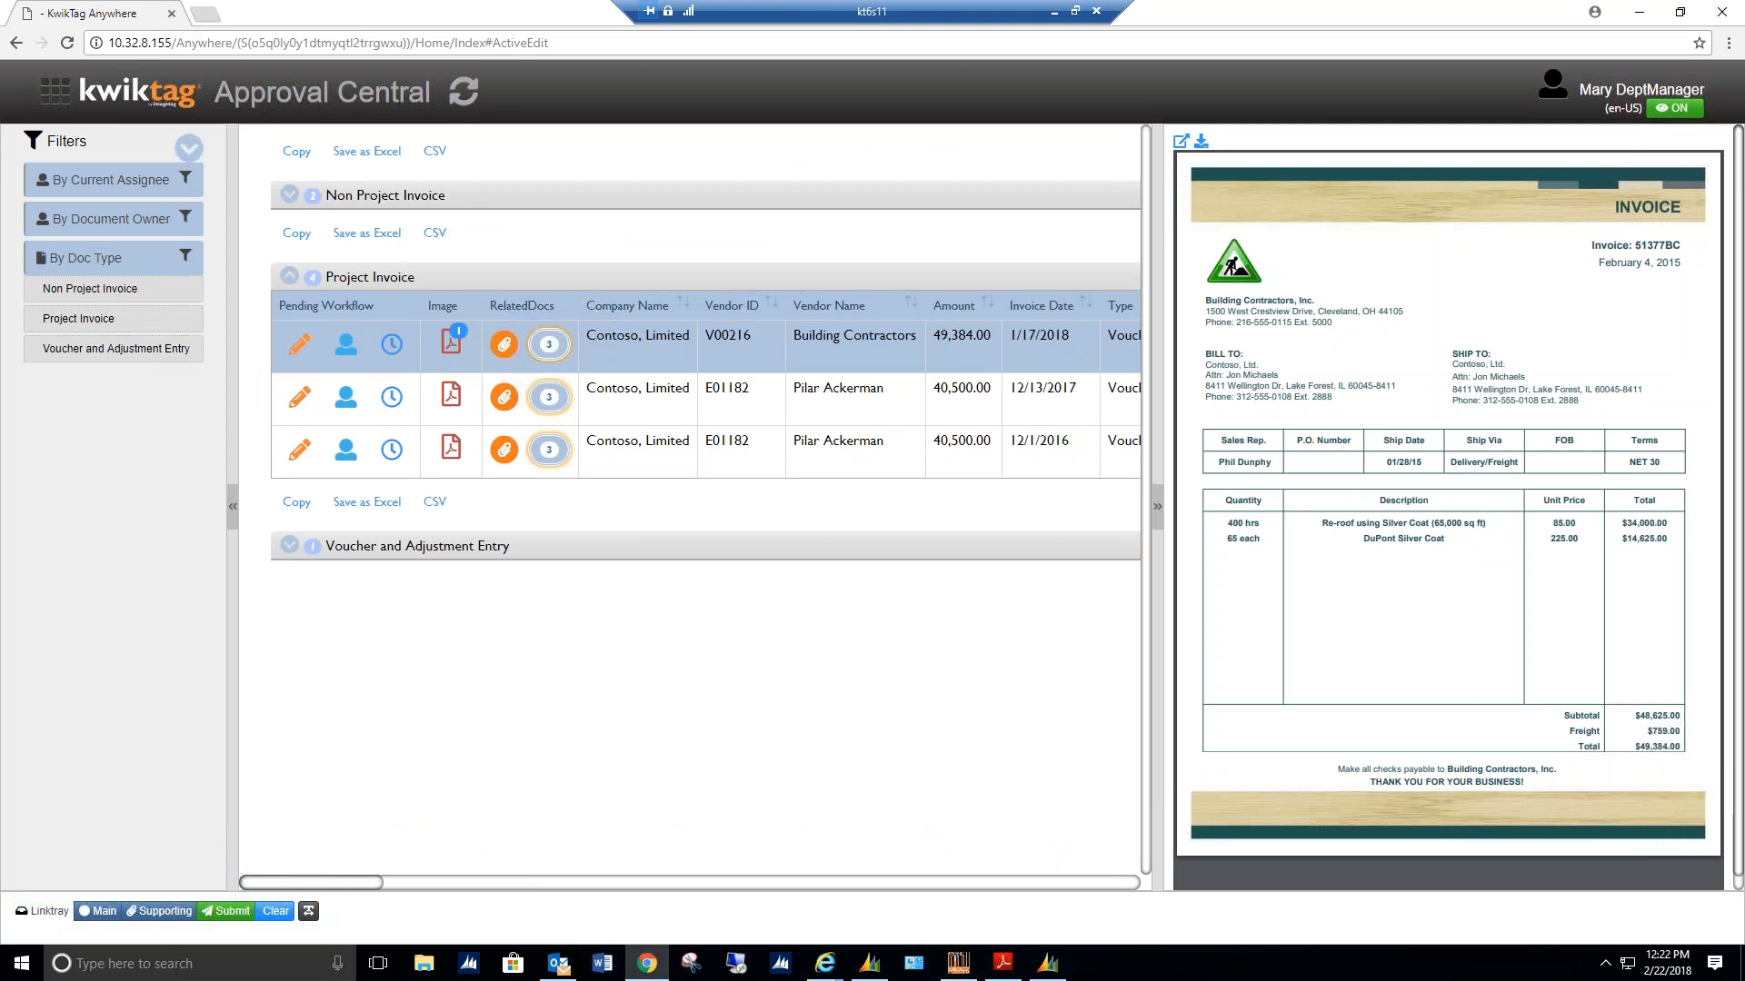
# Open the bookmarked KwikTag Anywhere login page in a new browser tab and close the old session's tab
pyautogui.click(205, 14)
pyautogui.click(218, 77)
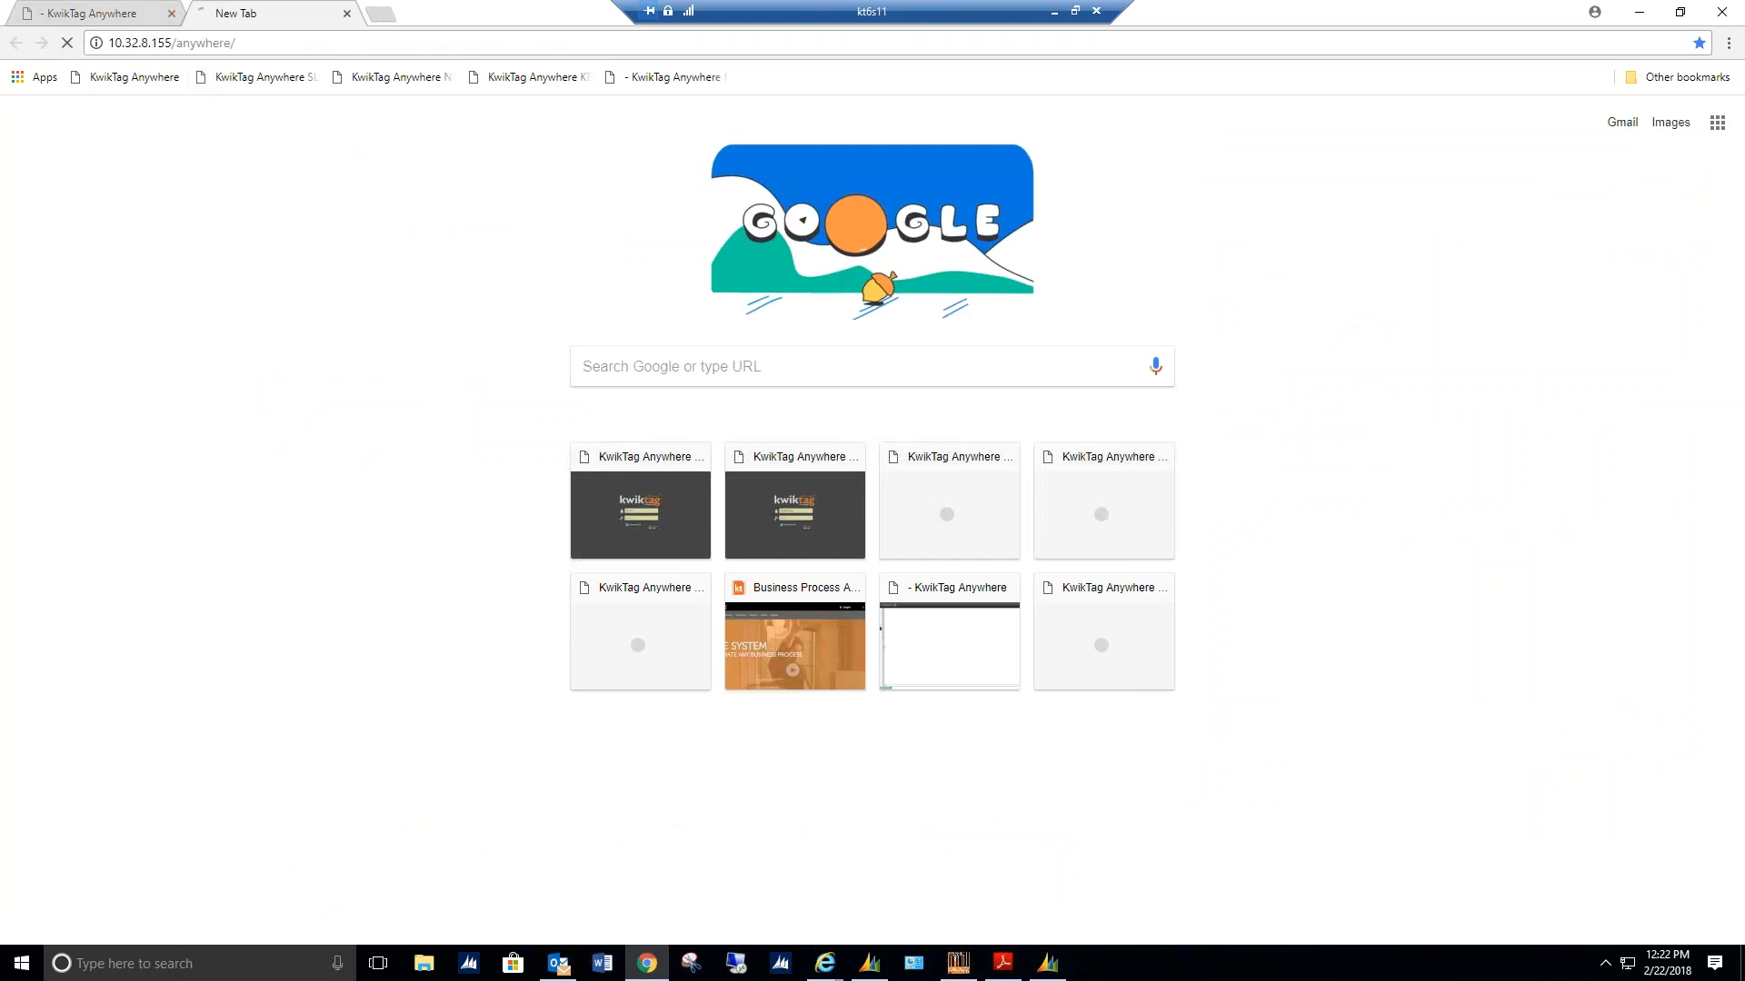
pyautogui.click(171, 13)
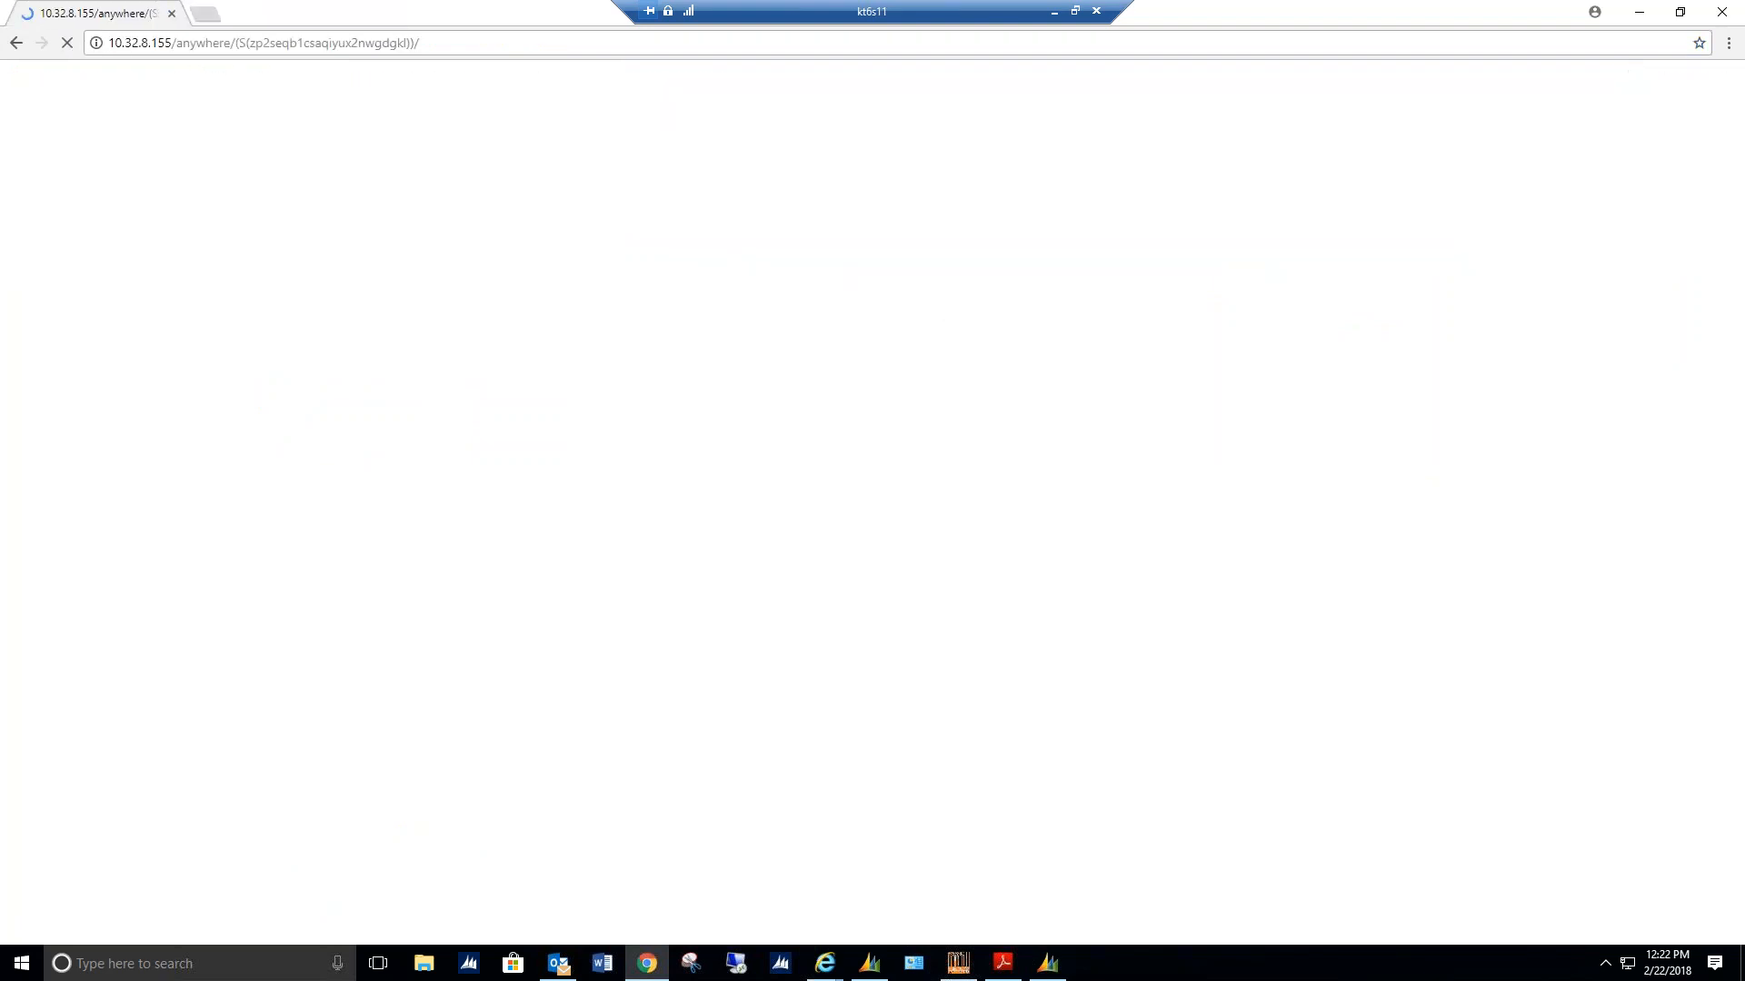
# Log in to KwikTag Anywhere with the CFO's user name and its saved credentials
pyautogui.click(882, 386)
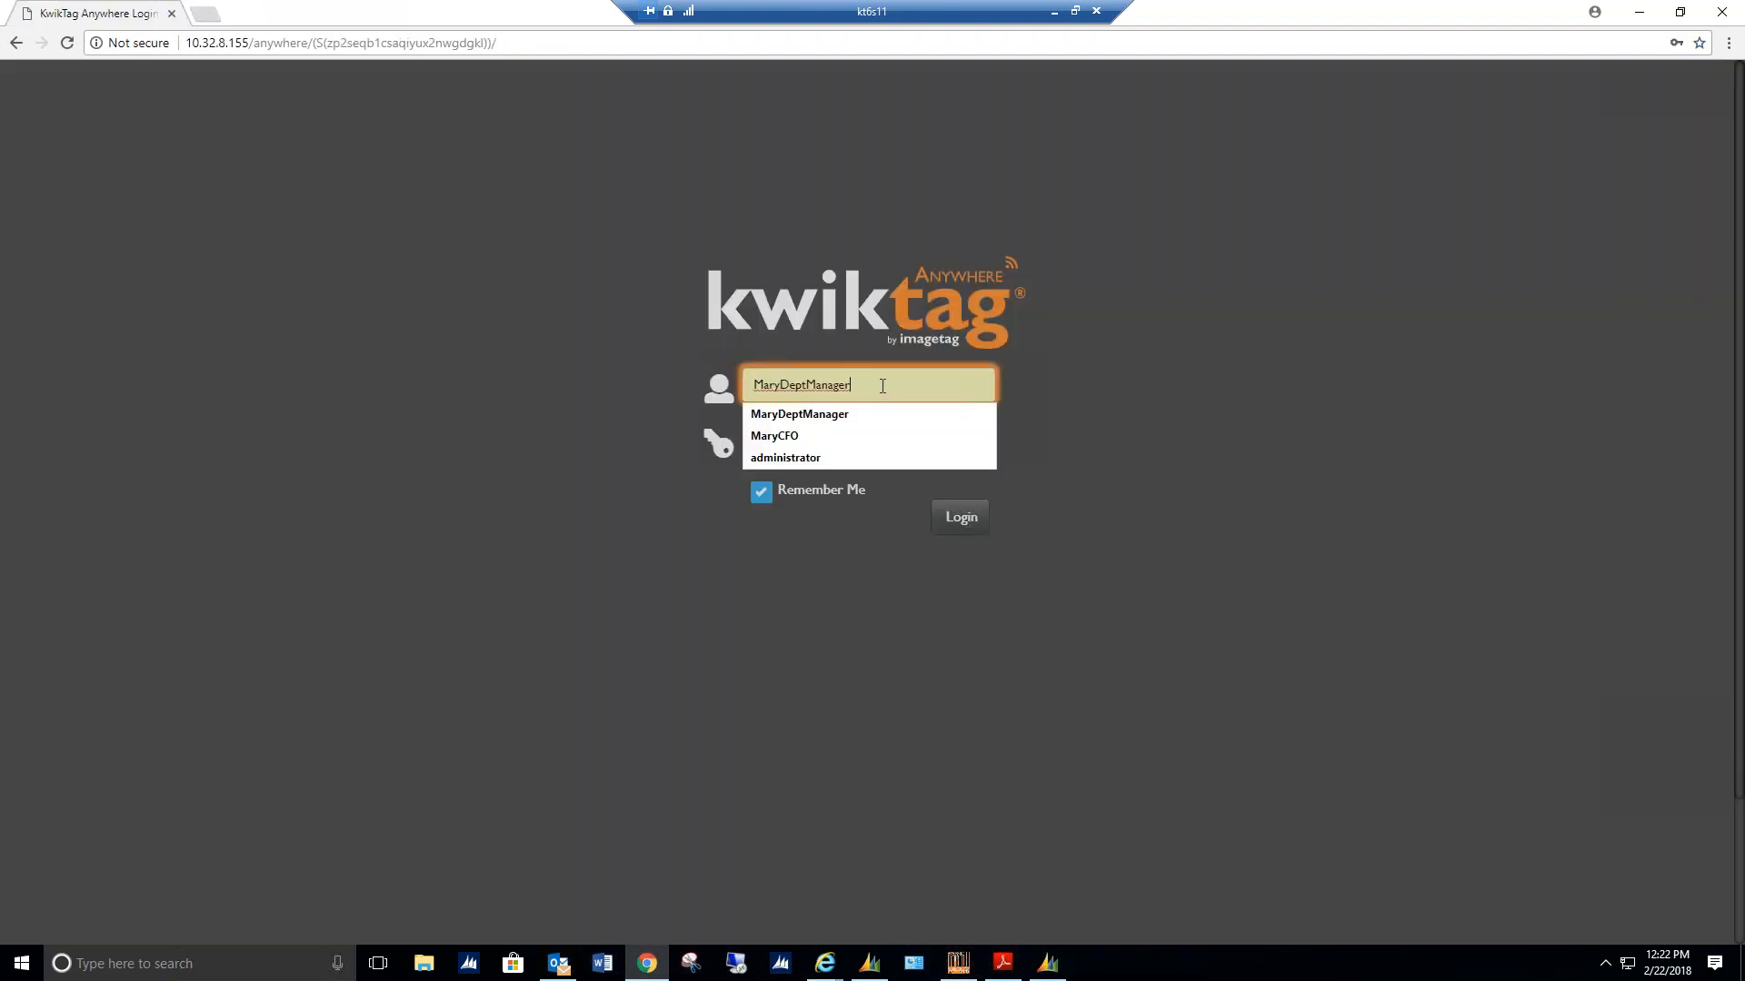
pyautogui.press('BackSpace')
pyautogui.press('BackSpace')
pyautogui.press('BackSpace')
pyautogui.press('BackSpace')
pyautogui.press('BackSpace')
pyautogui.press('BackSpace')
pyautogui.press('BackSpace')
pyautogui.press('BackSpace')
pyautogui.write('CFO')
pyautogui.press('Tab')
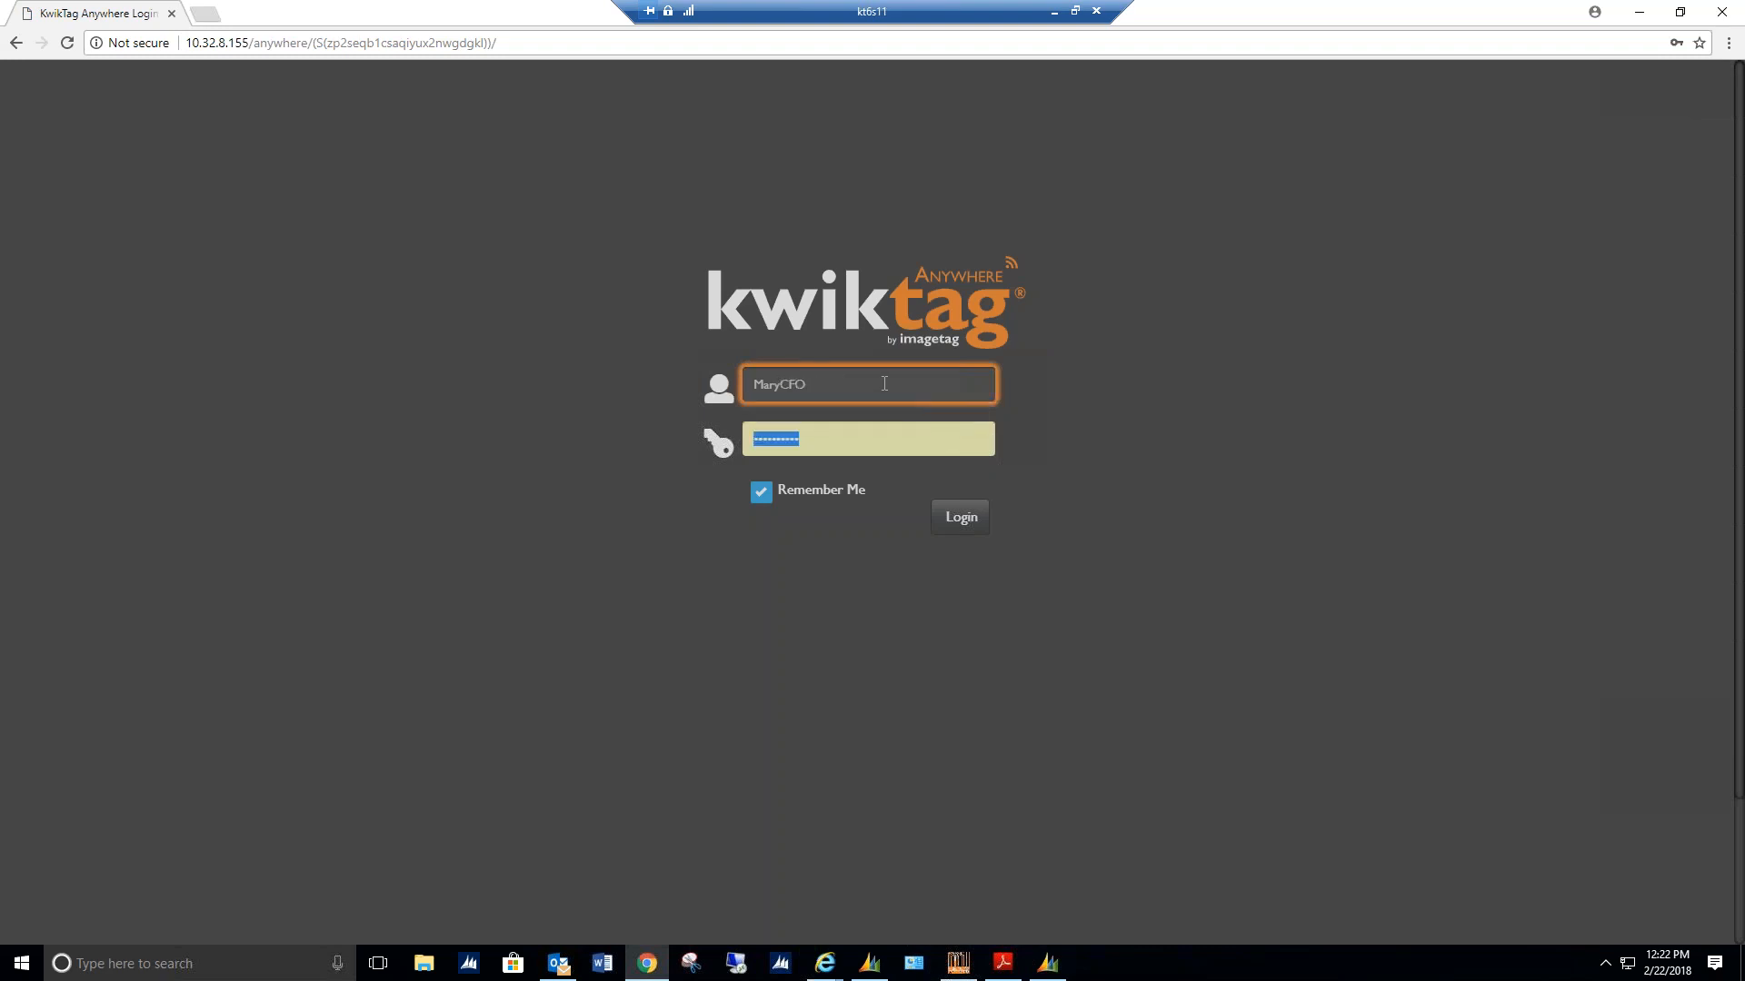
pyautogui.click(968, 525)
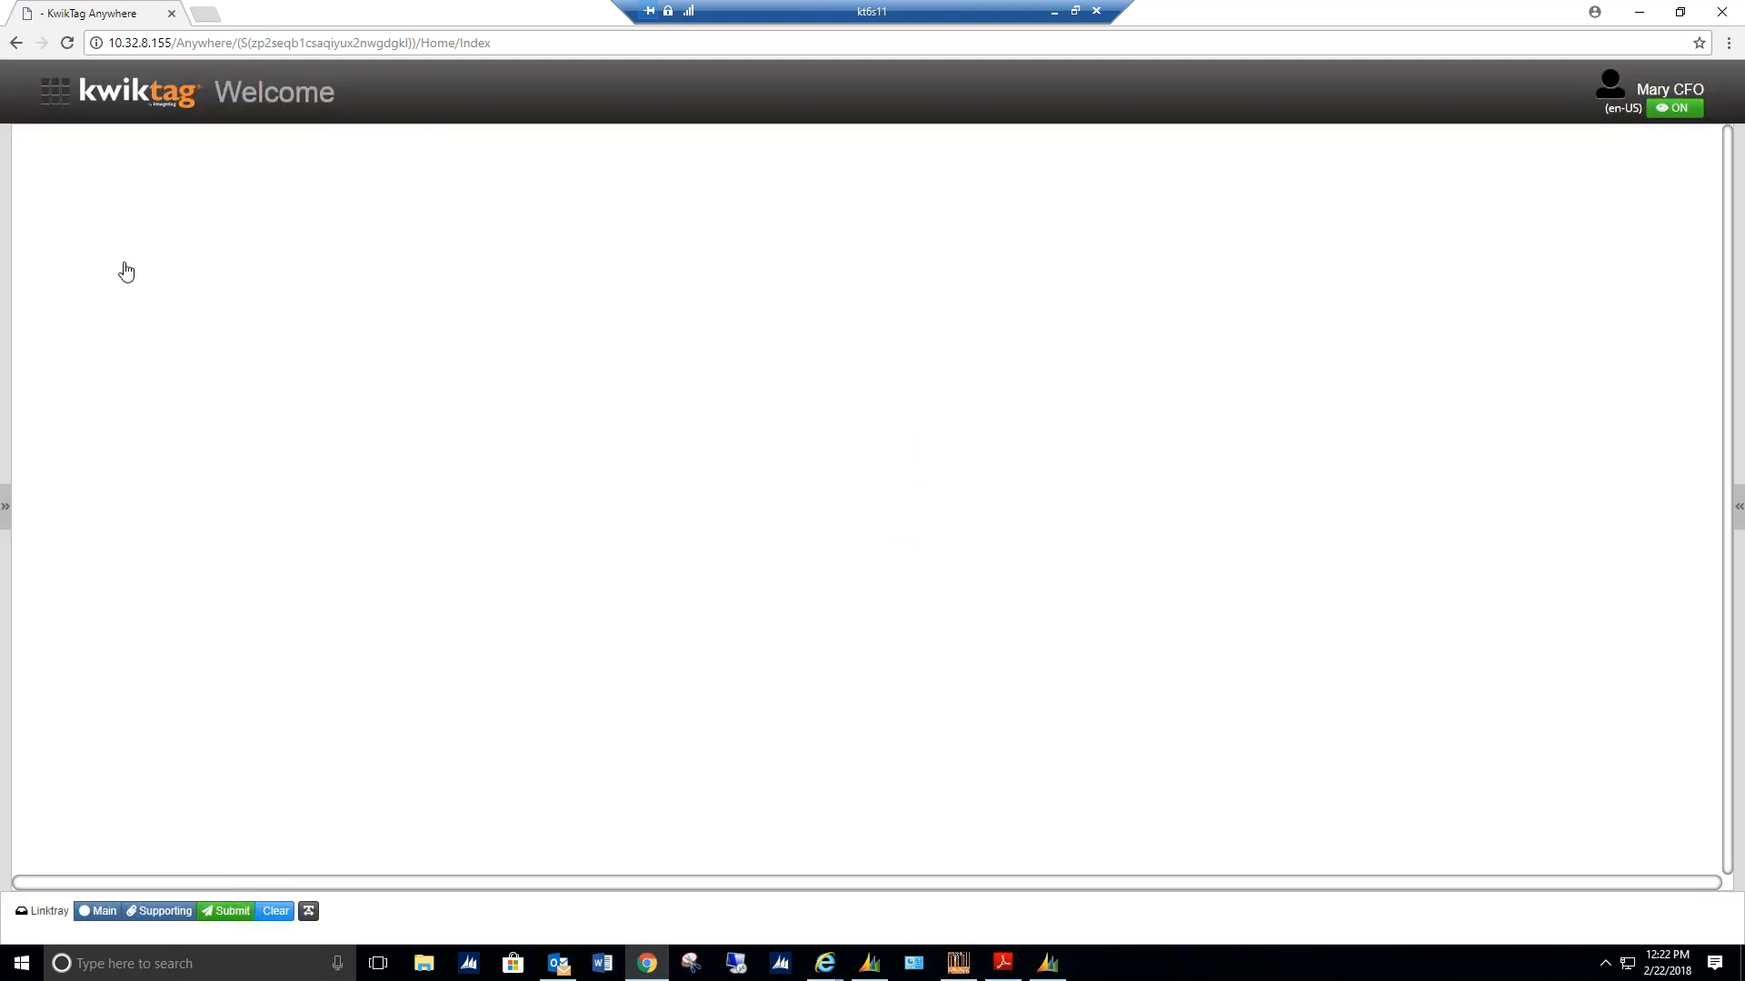
# Open Approval Central for the CFO account and hide the filters
pyautogui.click(53, 105)
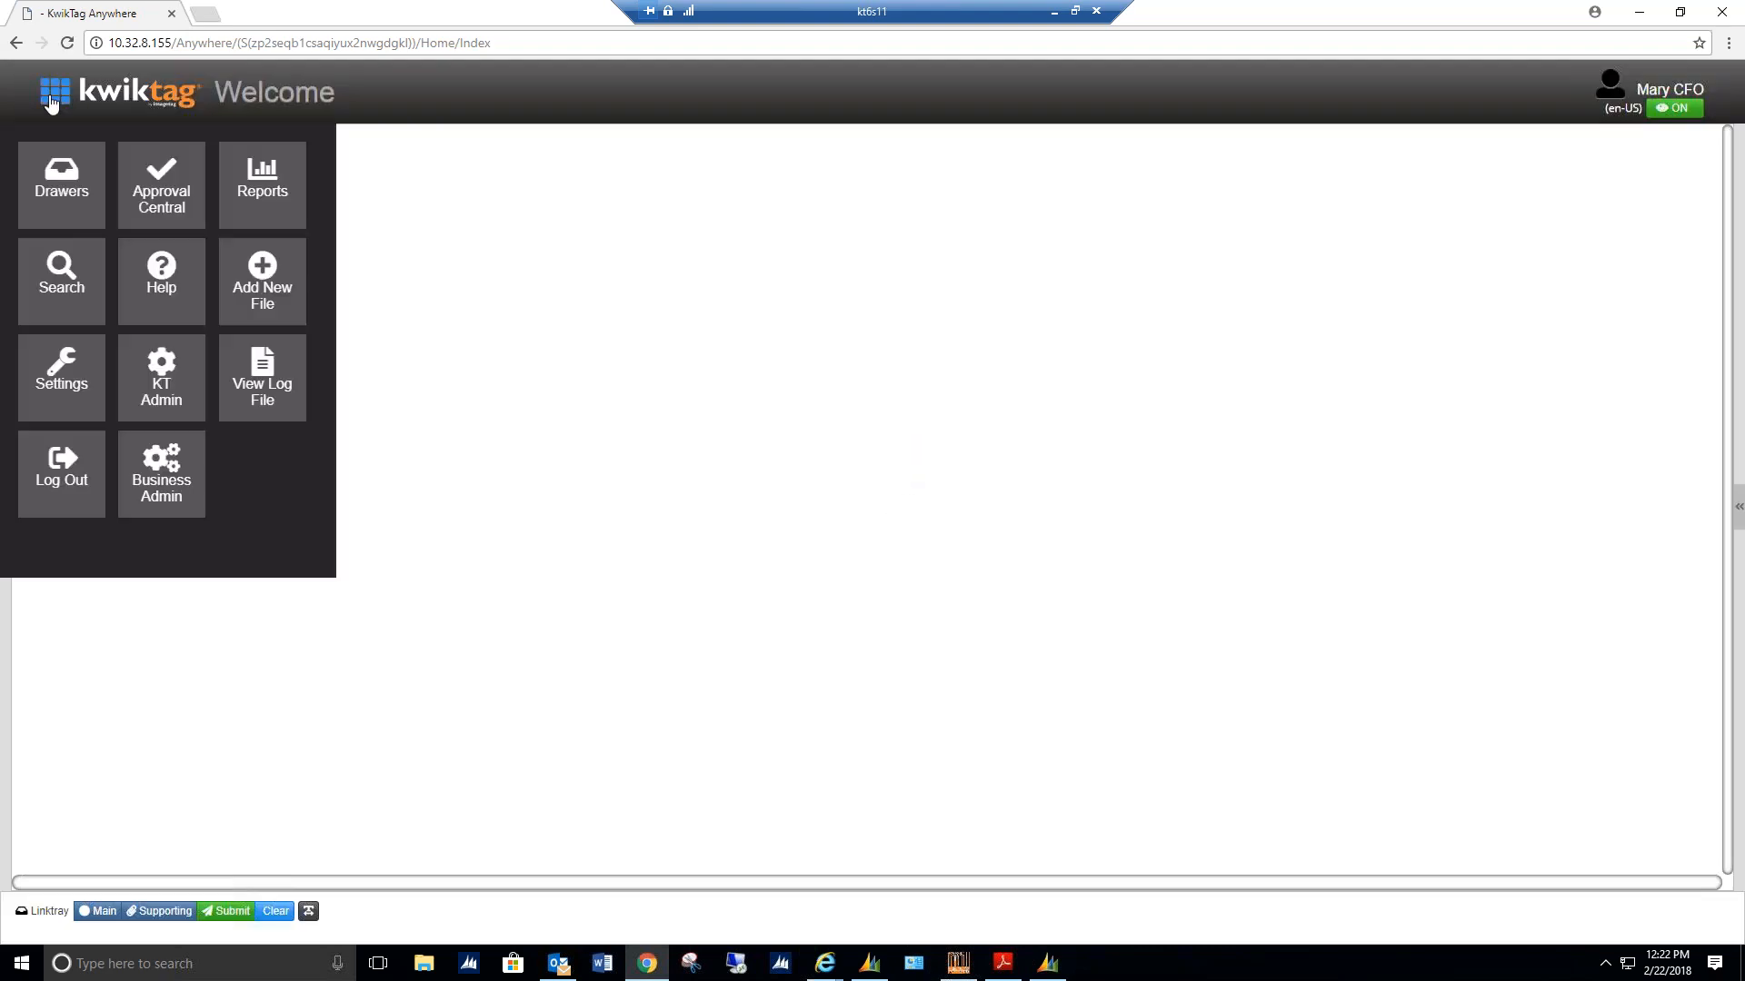
pyautogui.click(152, 198)
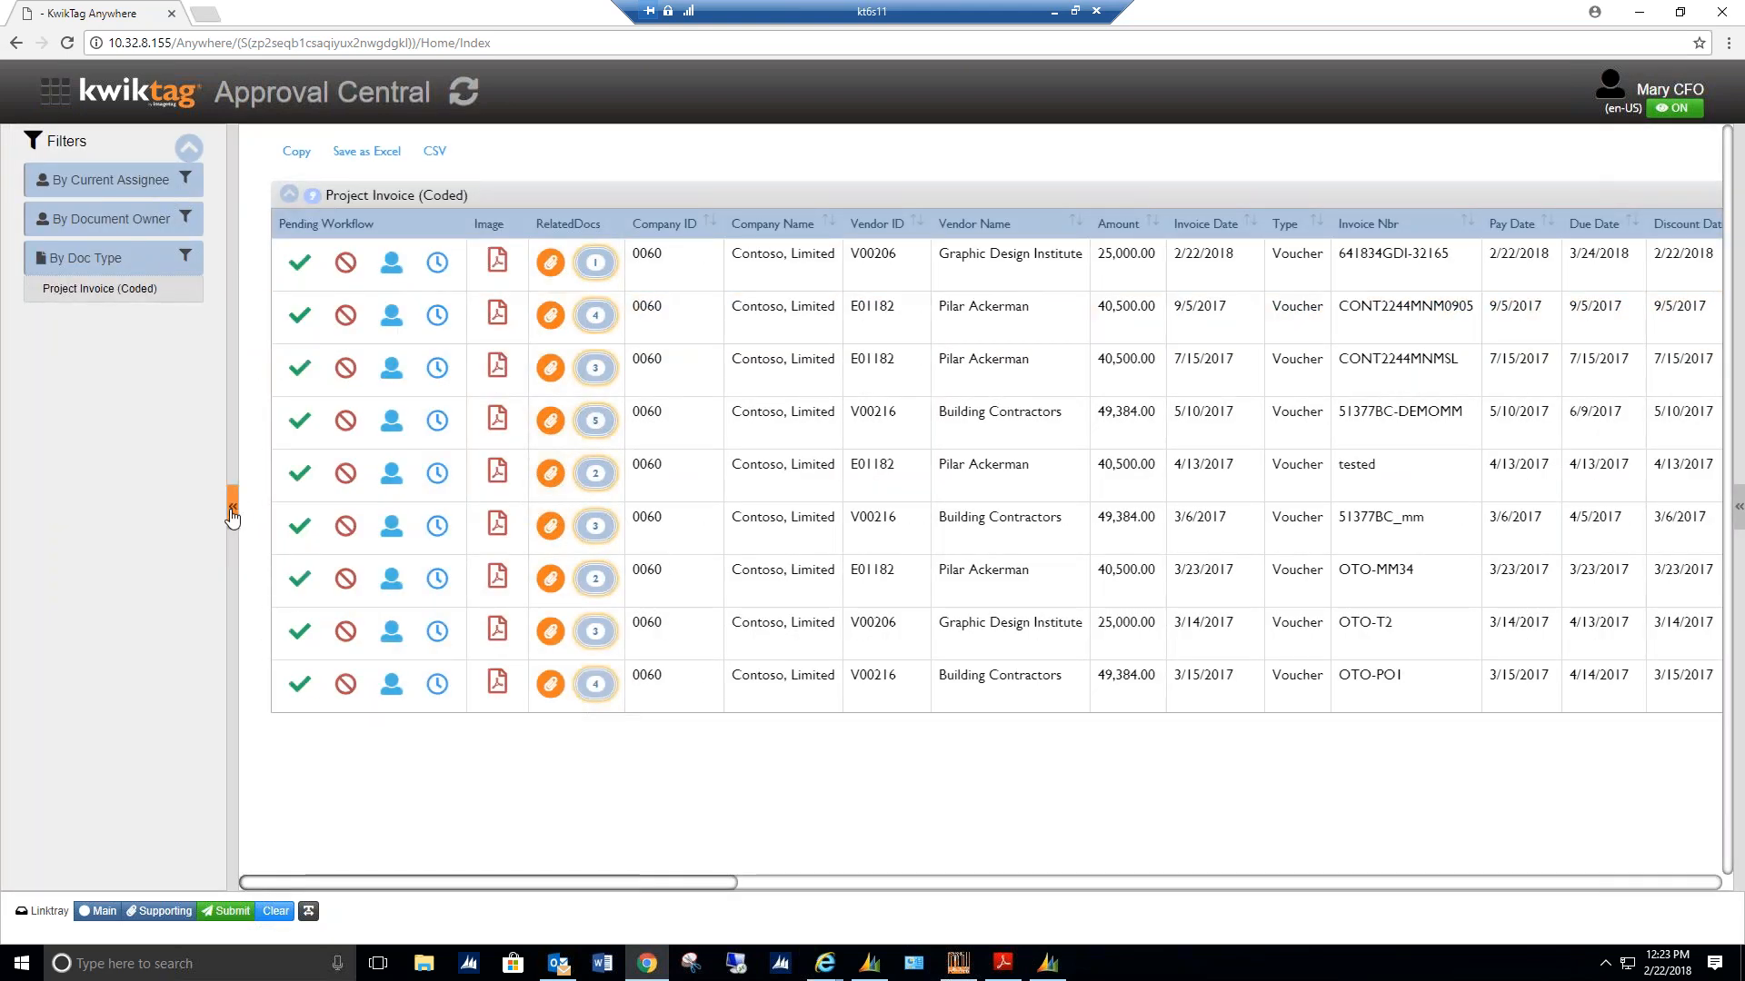
pyautogui.click(232, 509)
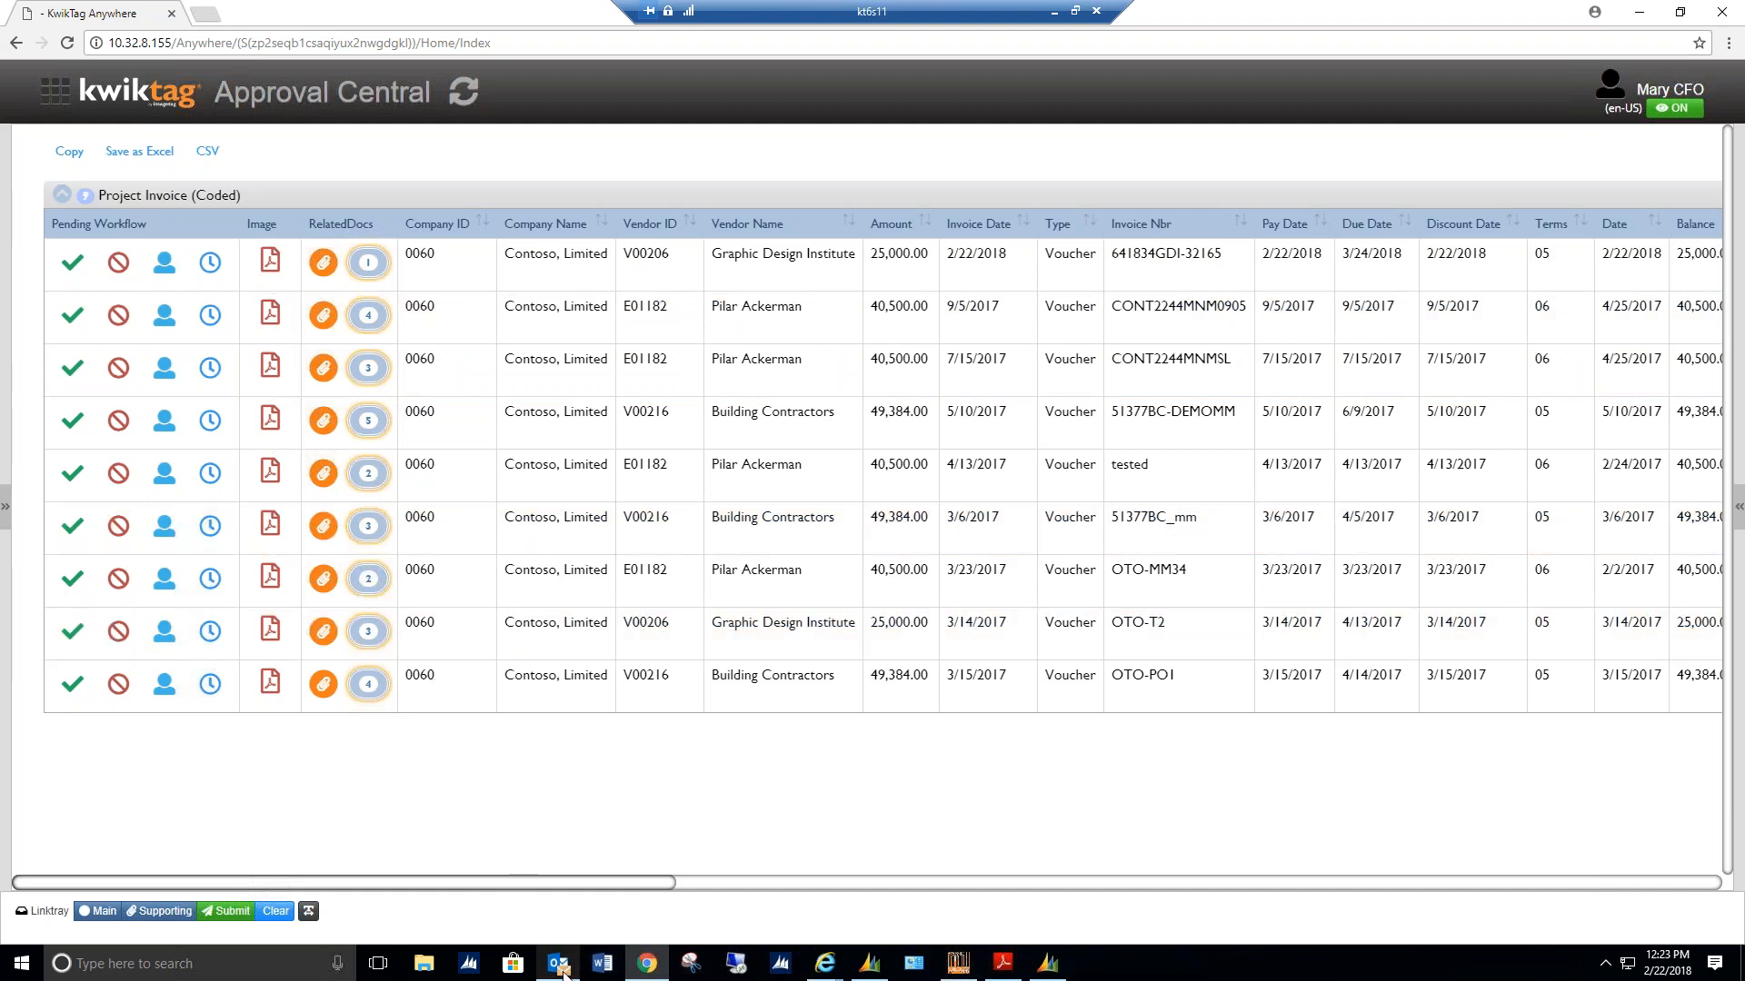
# Switch to Outlook, widen its window and open the newest "KwikTag Project Invoice Workflow - Approval Required" email
pyautogui.moveTo(563, 971)
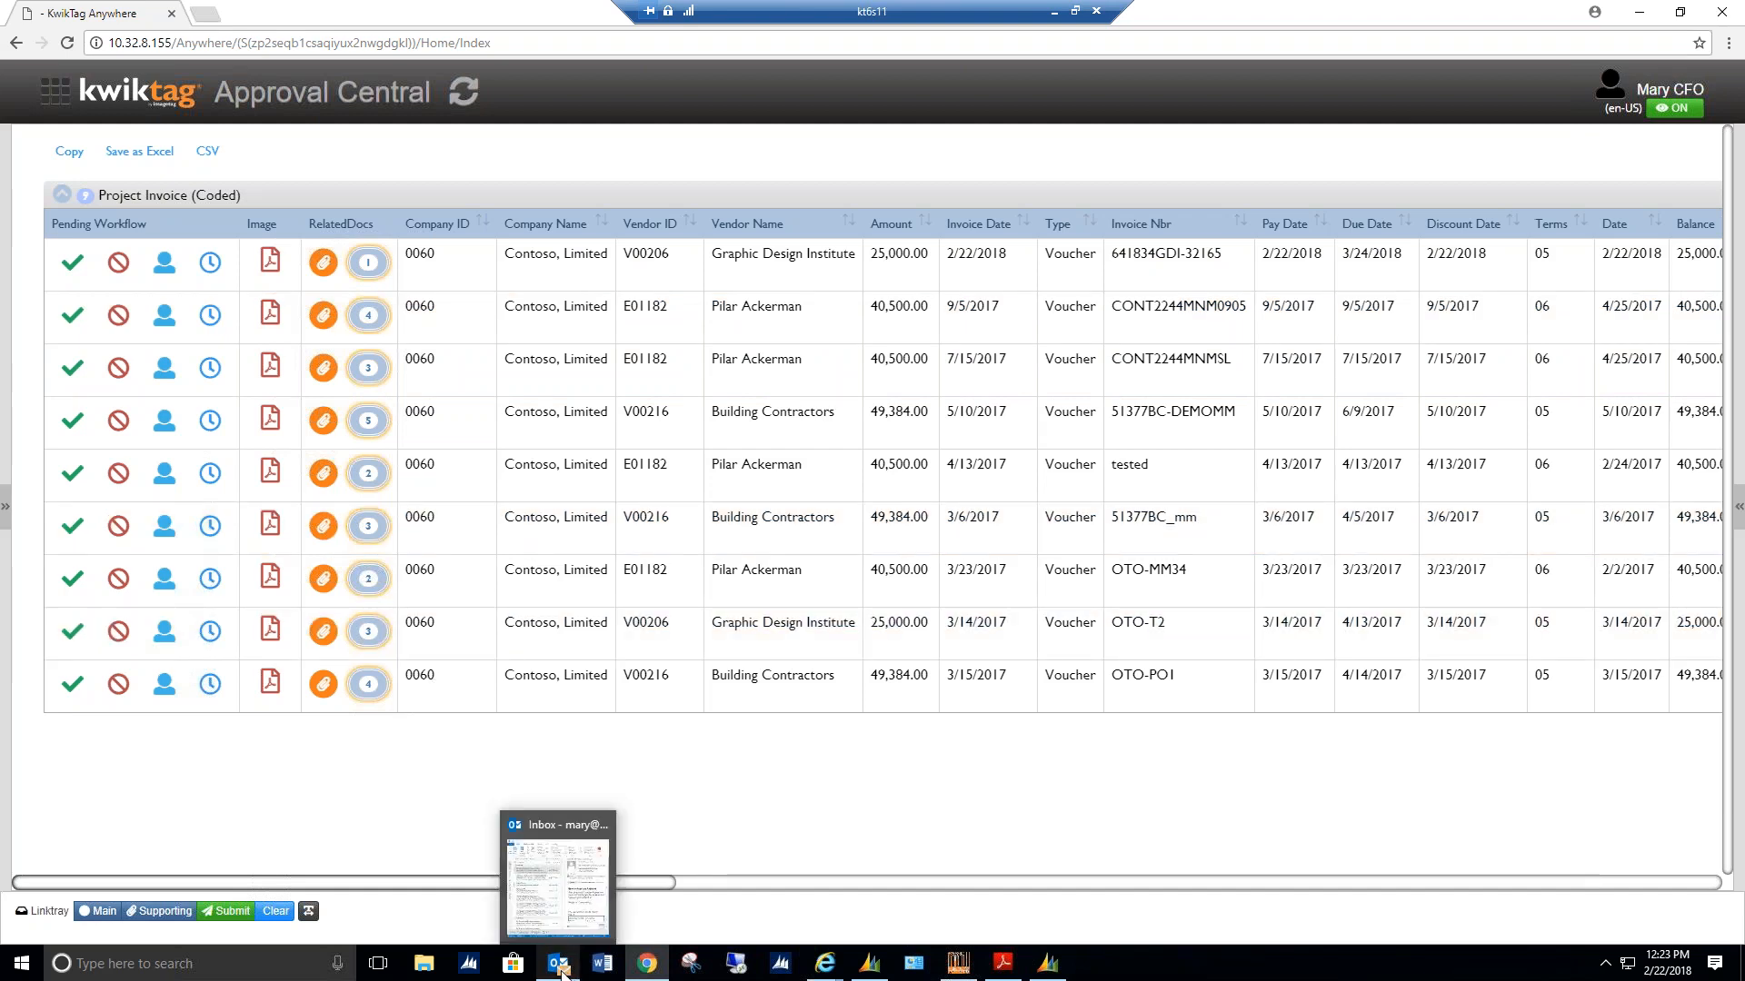
pyautogui.click(565, 917)
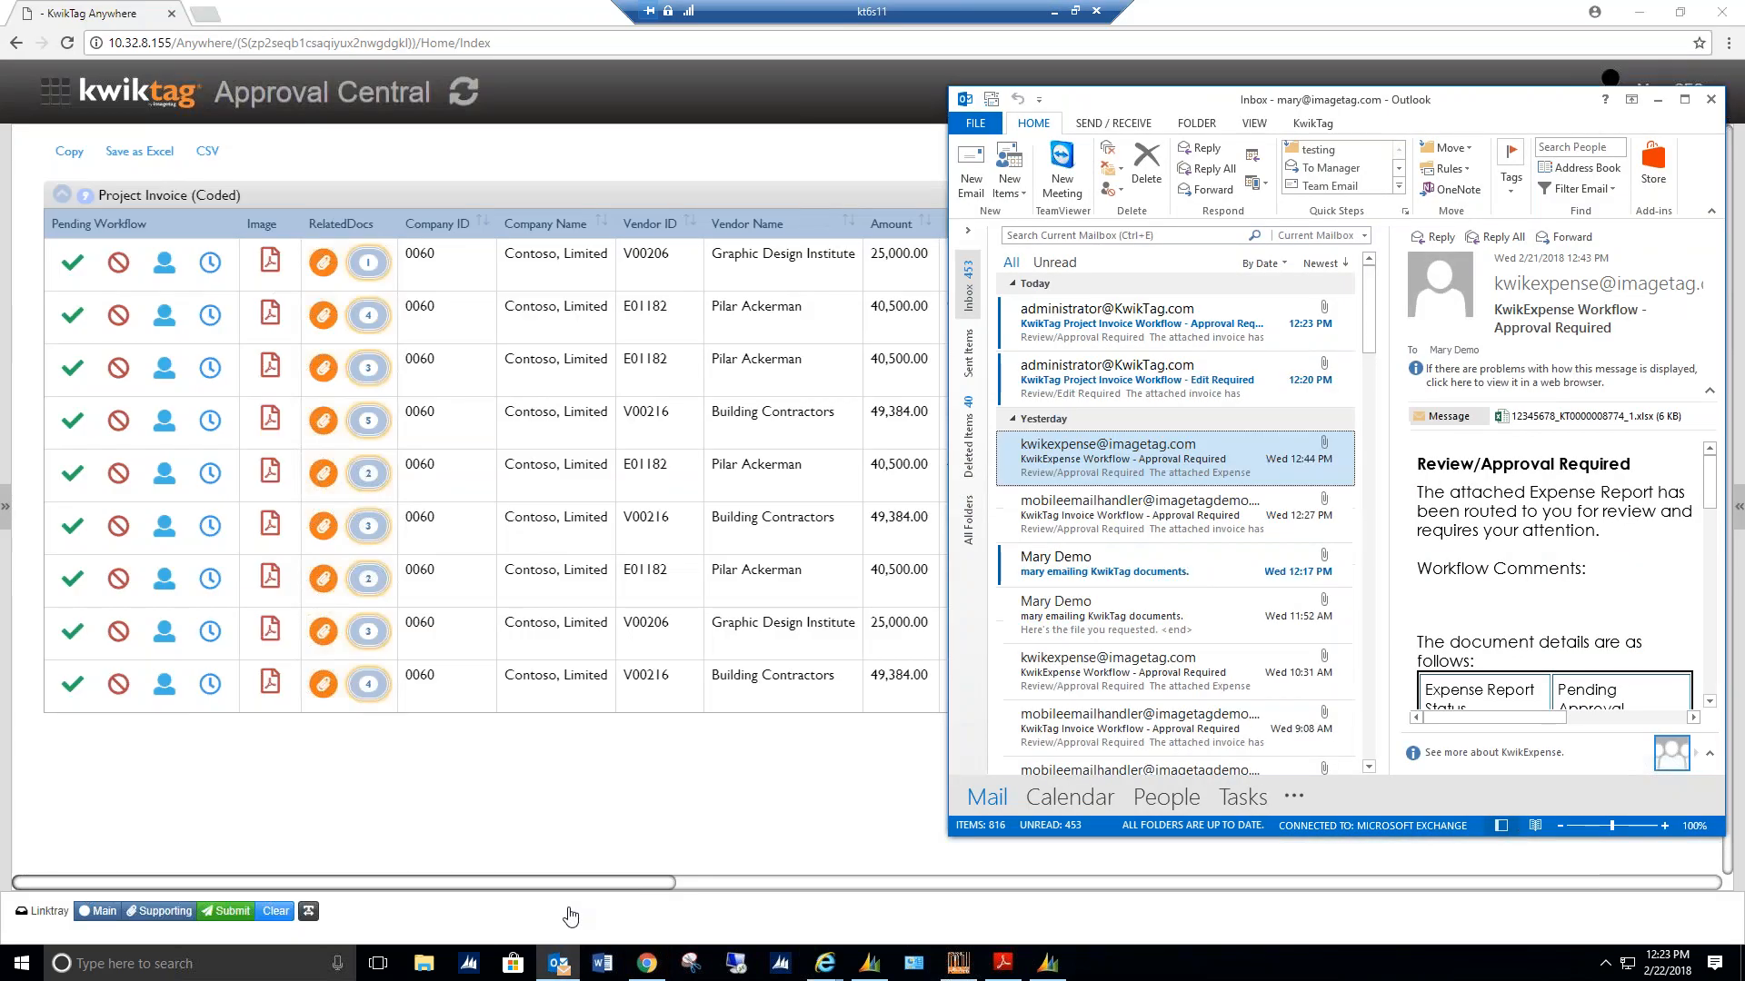
pyautogui.click(906, 420)
pyautogui.moveTo(906, 419); pyautogui.dragTo(636, 420)
pyautogui.click(932, 336)
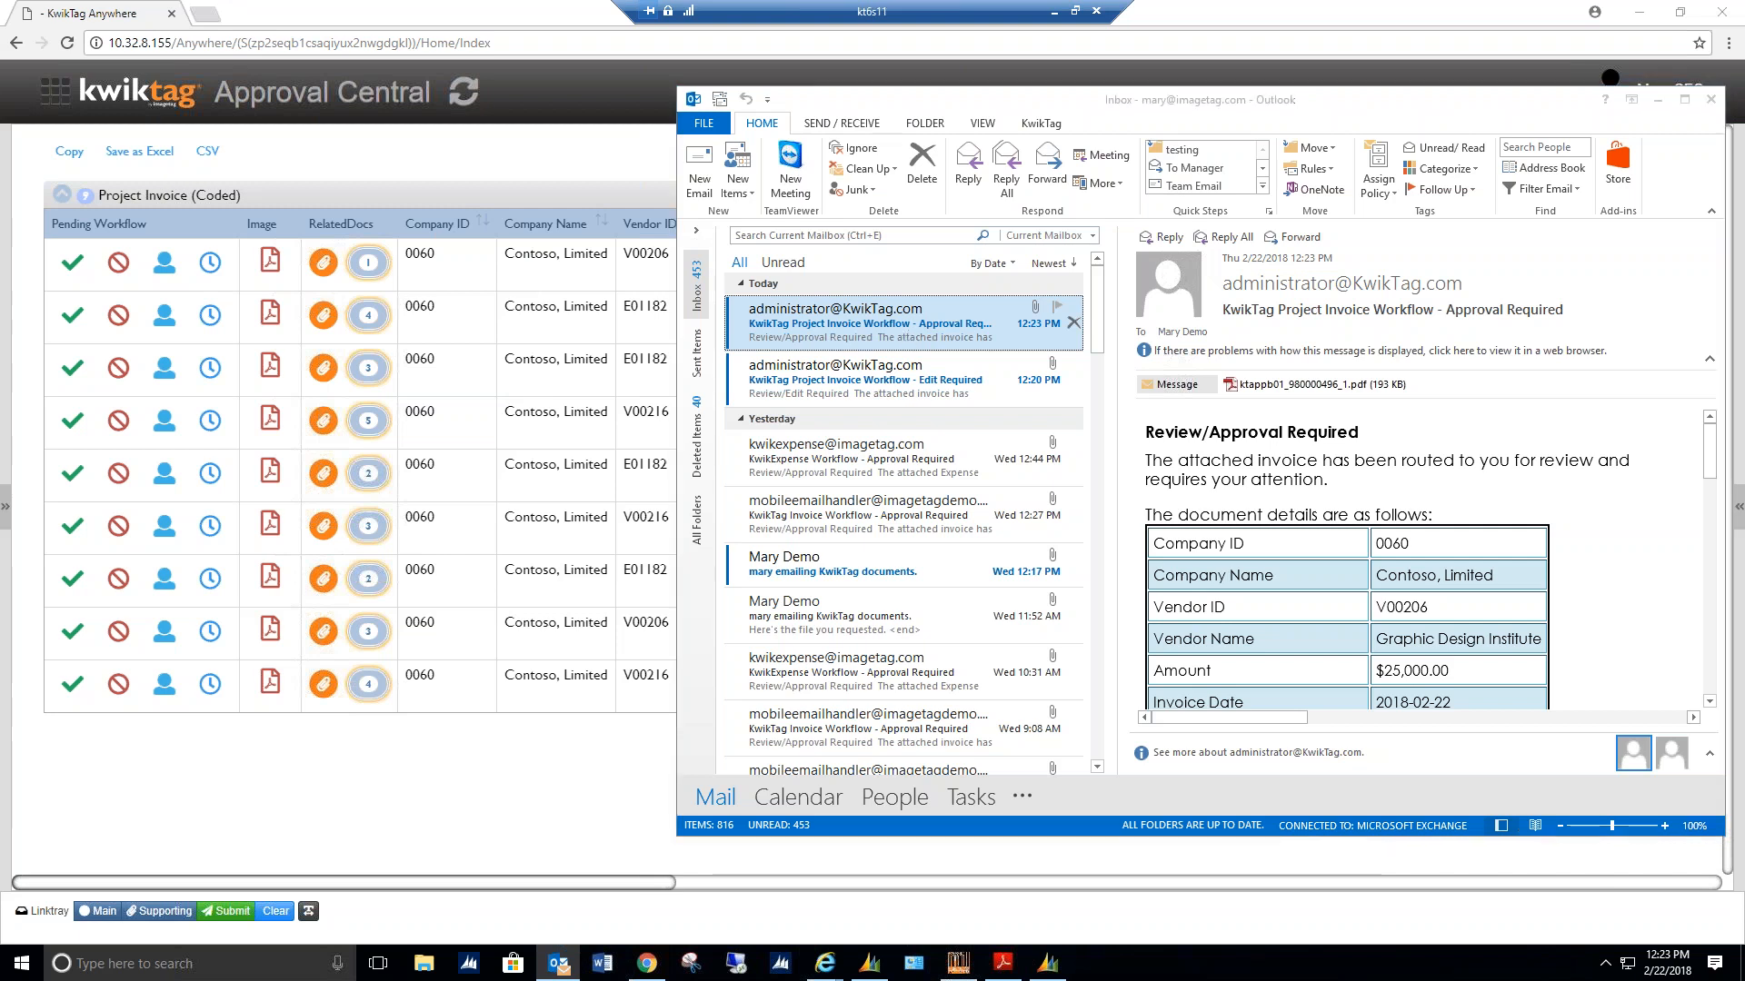
pyautogui.doubleClick(907, 337)
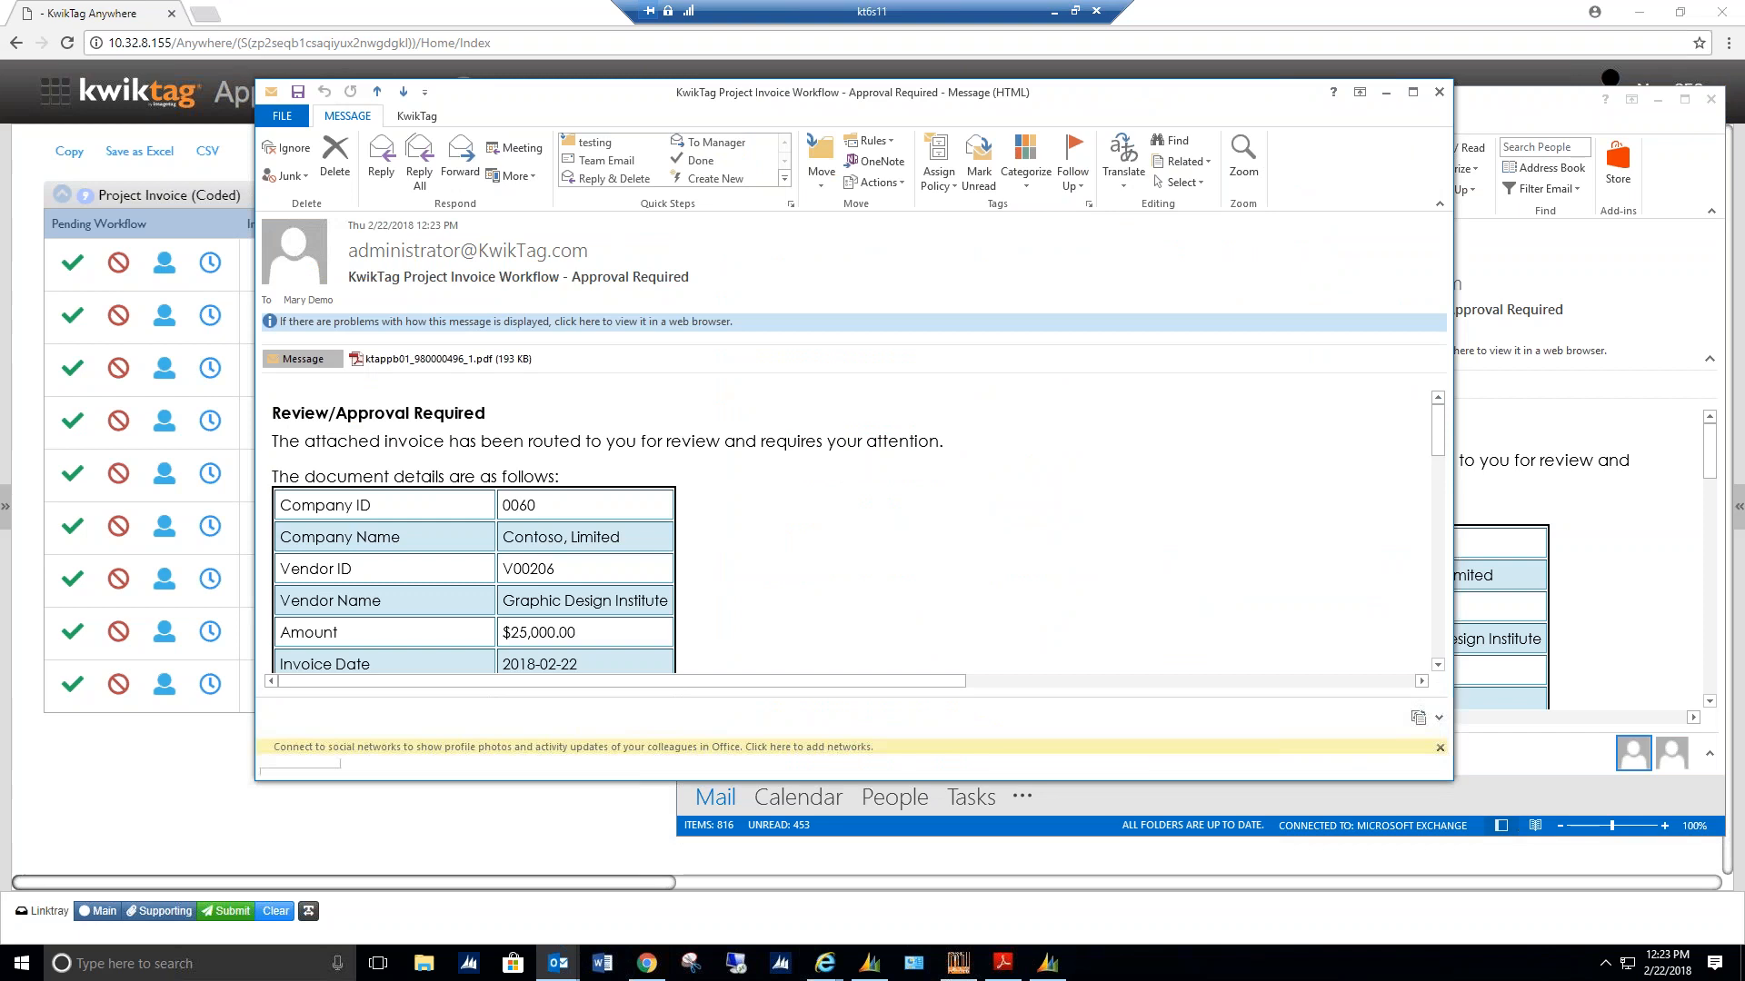
# Review the approval email's invoice details, voucher line coding, and instructions for approving or rejecting by reply
pyautogui.scroll(-3, 741, 550)
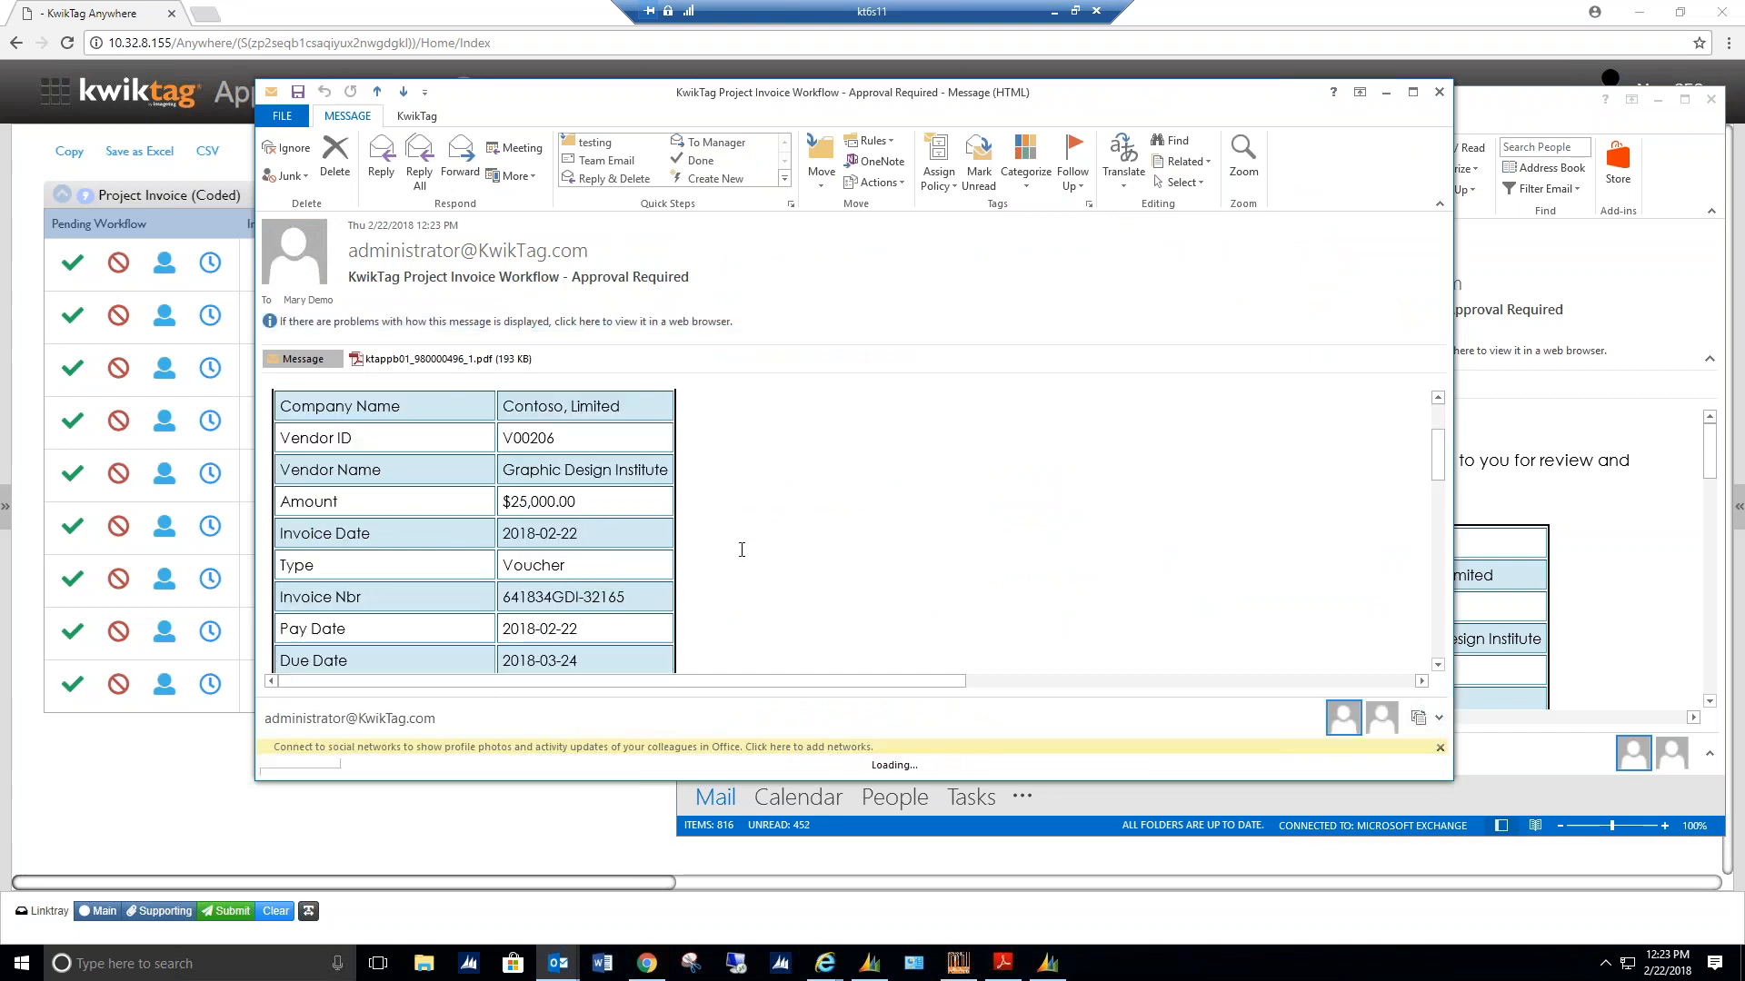
pyautogui.scroll(-3, 740, 554)
pyautogui.scroll(-1, 740, 553)
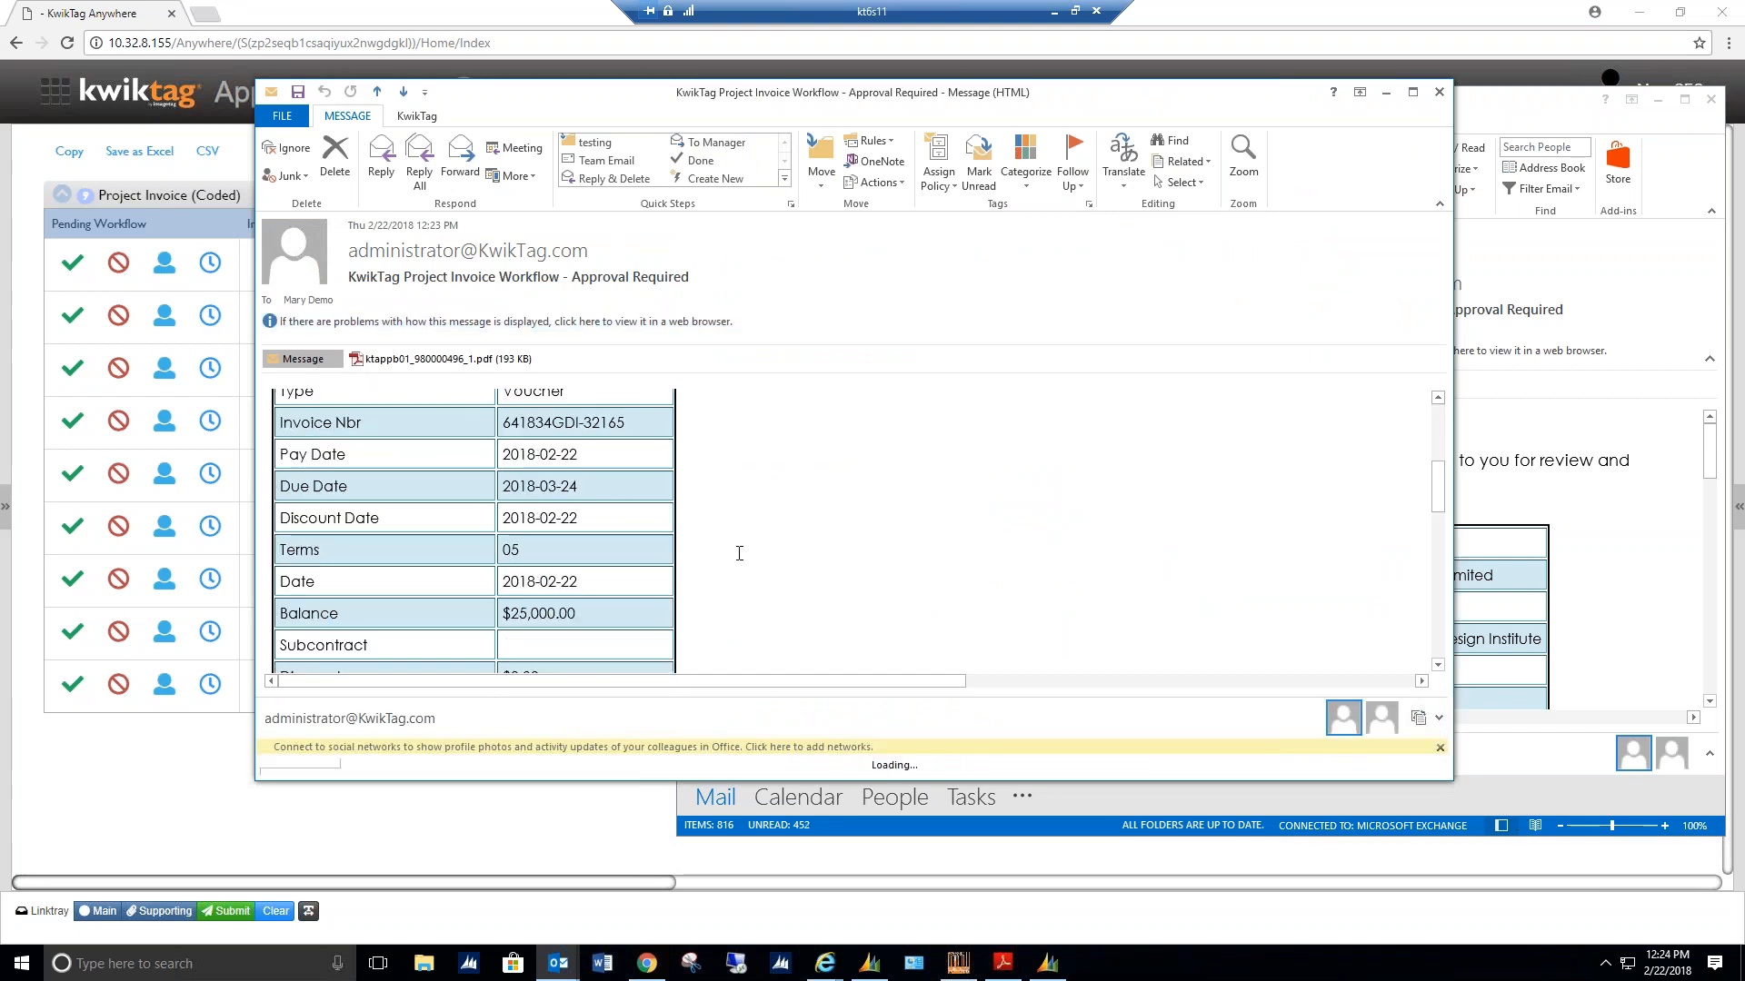
pyautogui.scroll(-15, 615, 489)
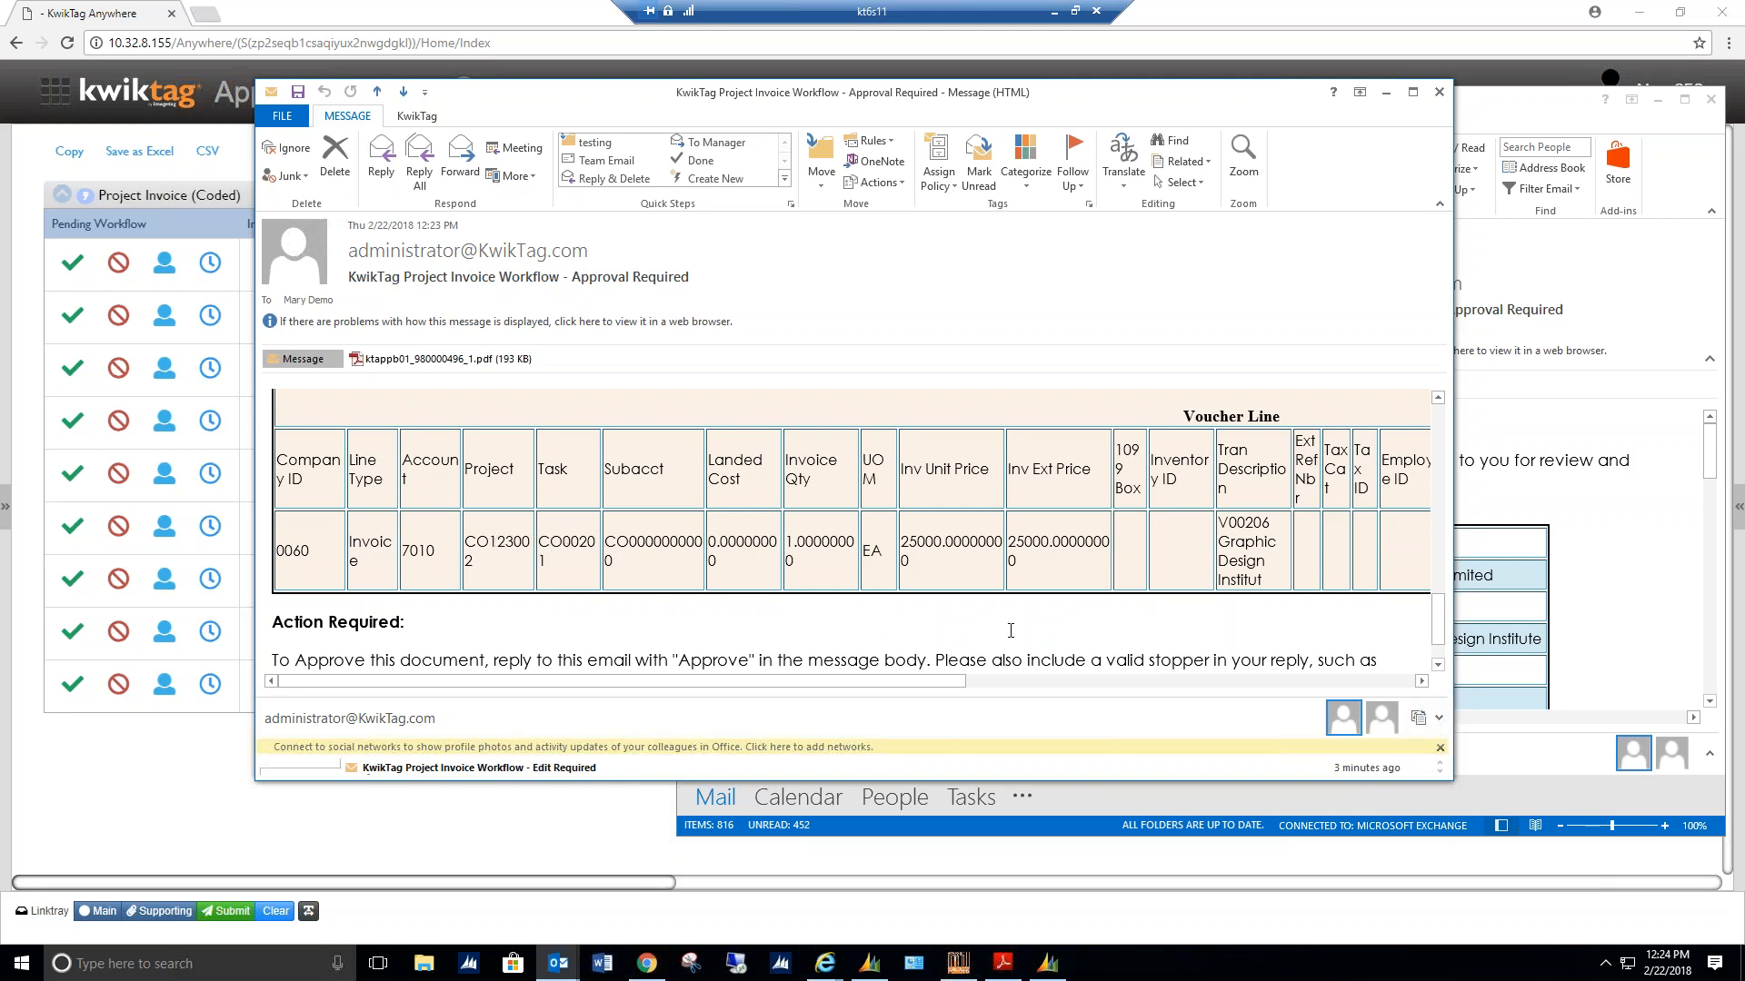
pyautogui.hscroll(5, 1025, 628)
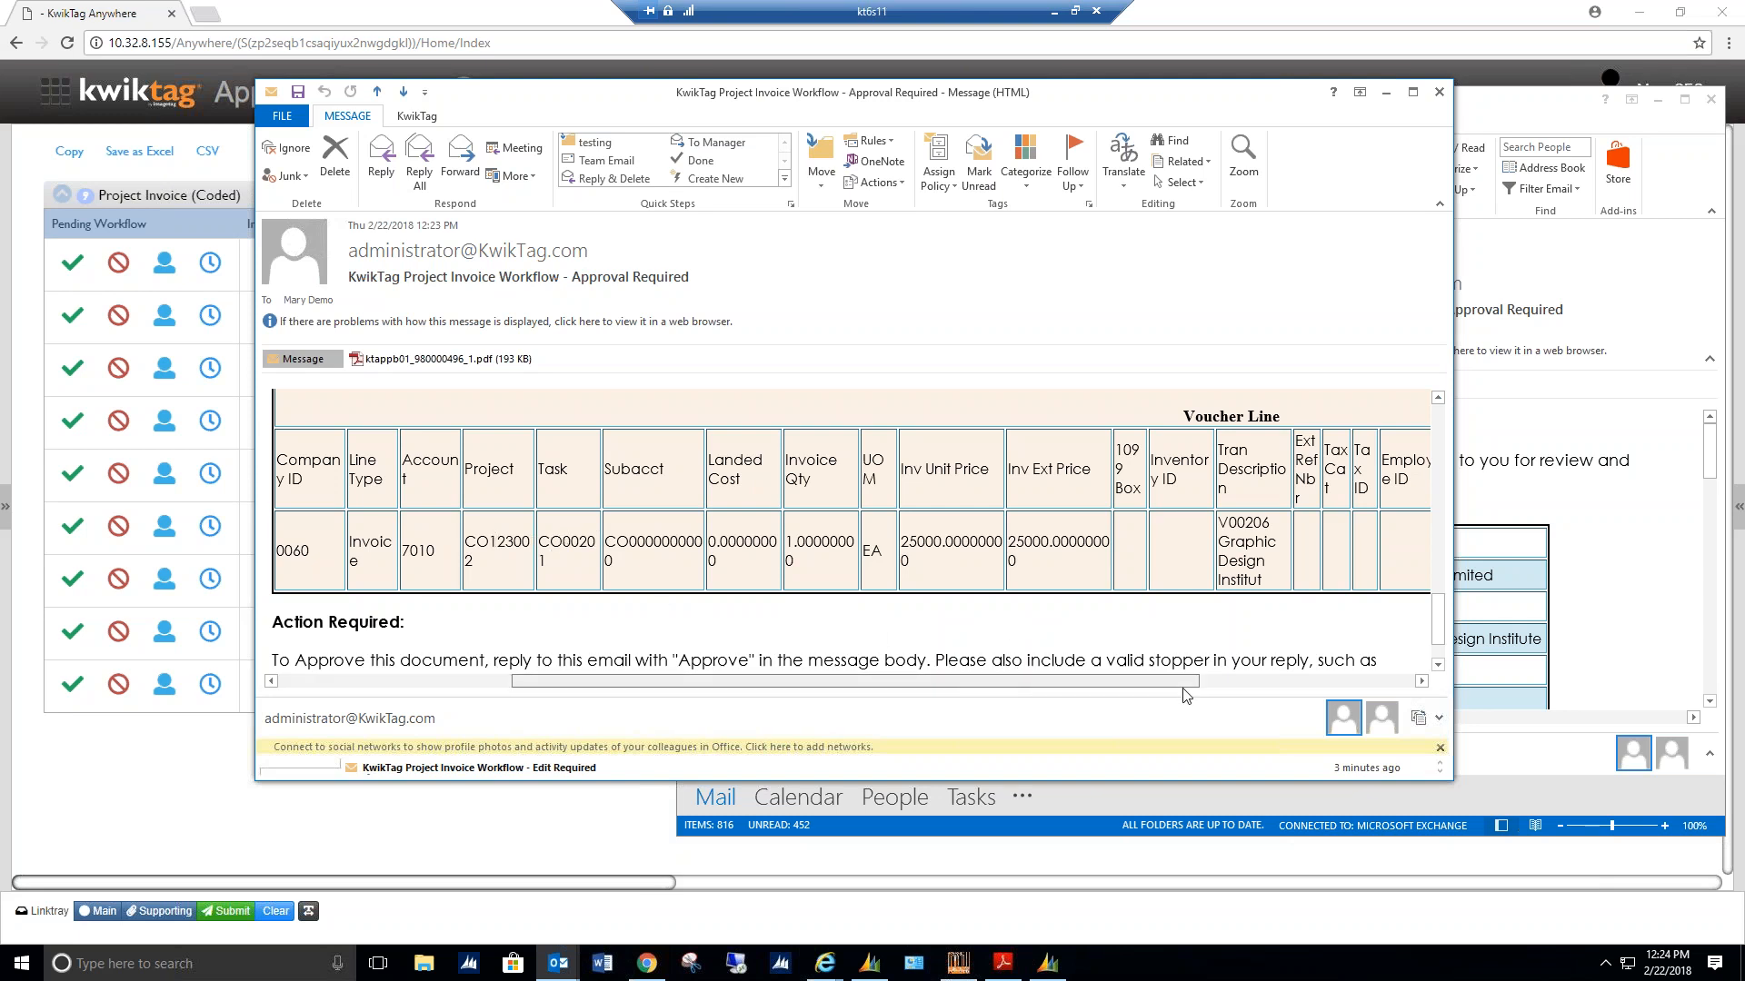
pyautogui.hscroll(-5, 1014, 634)
pyautogui.scroll(-3, 1014, 634)
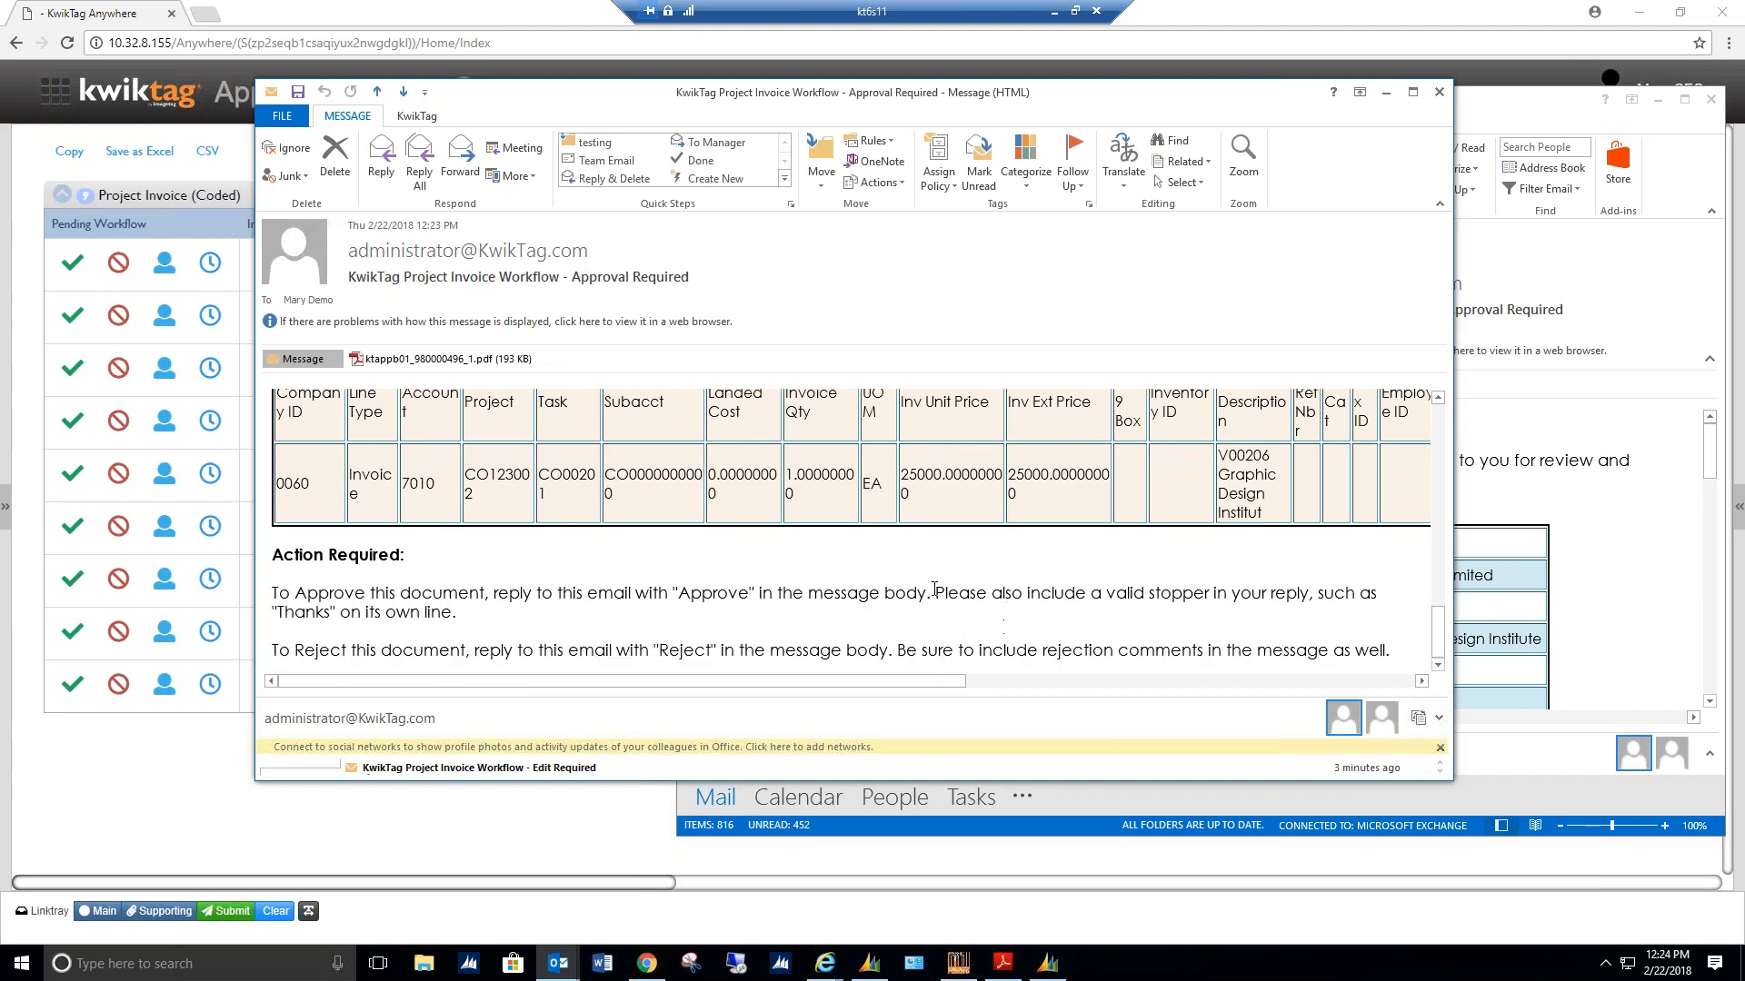
# Try opening the approval email's PDF attachment, and start a reply and close it without sending
pyautogui.click(401, 361)
pyautogui.doubleClick(399, 361)
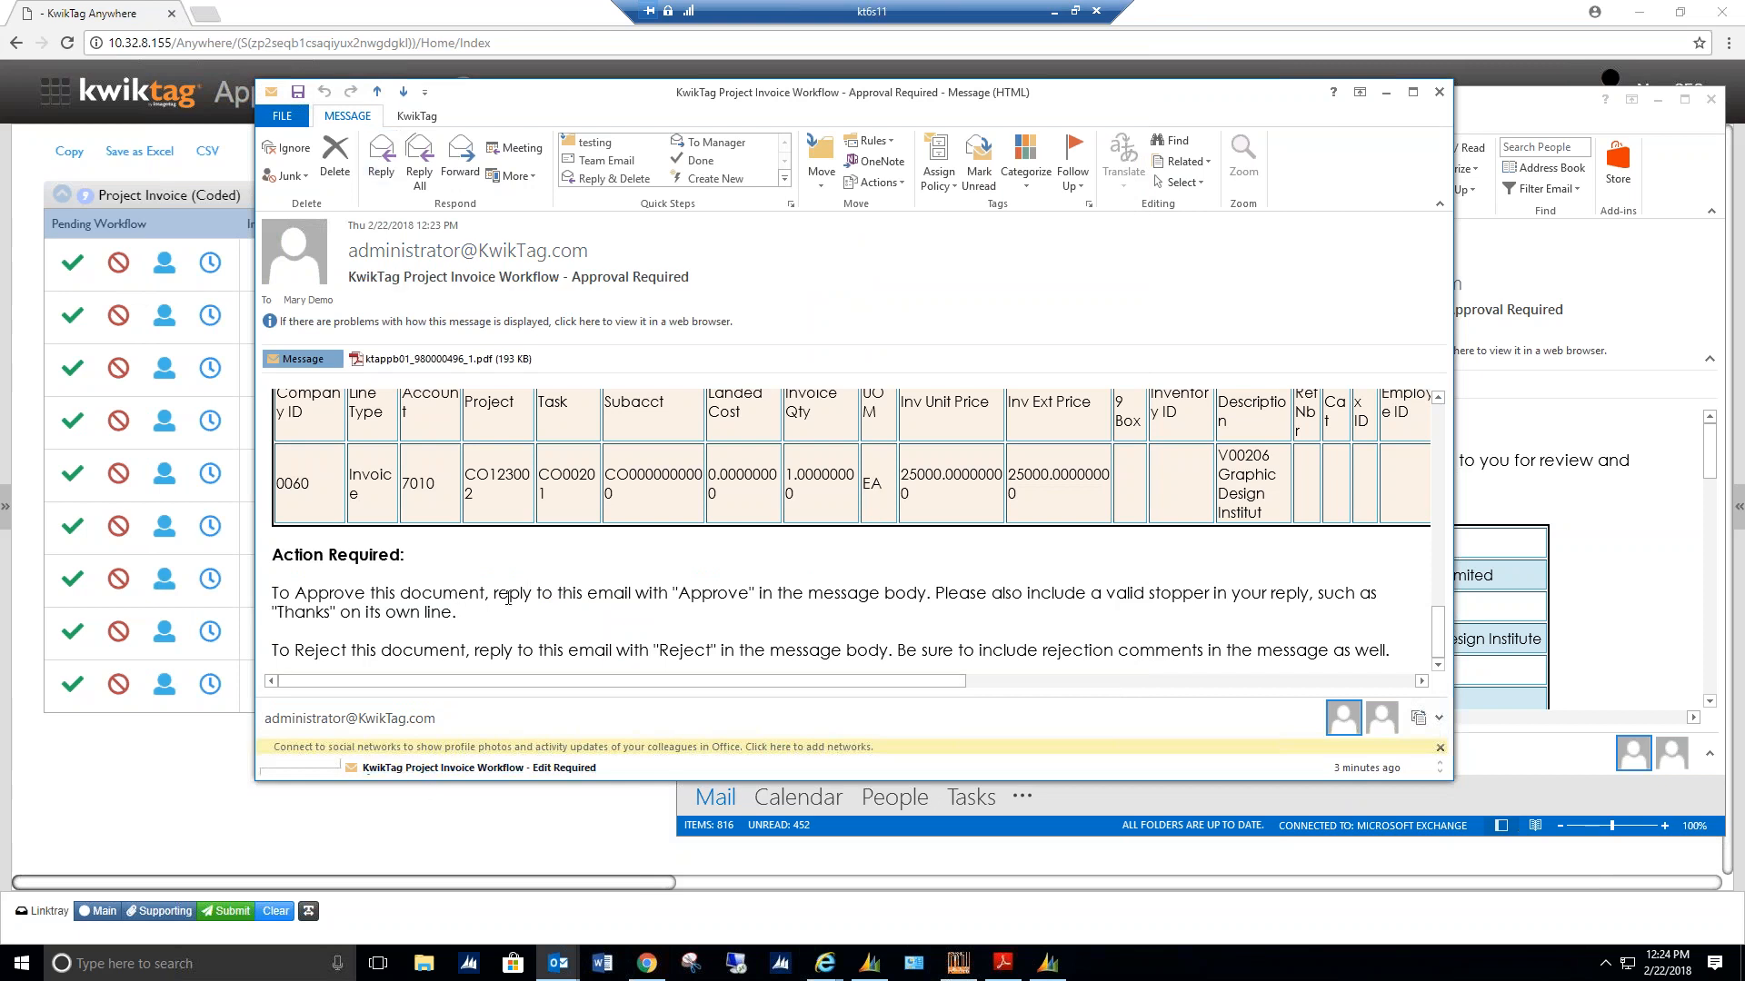
pyautogui.click(382, 173)
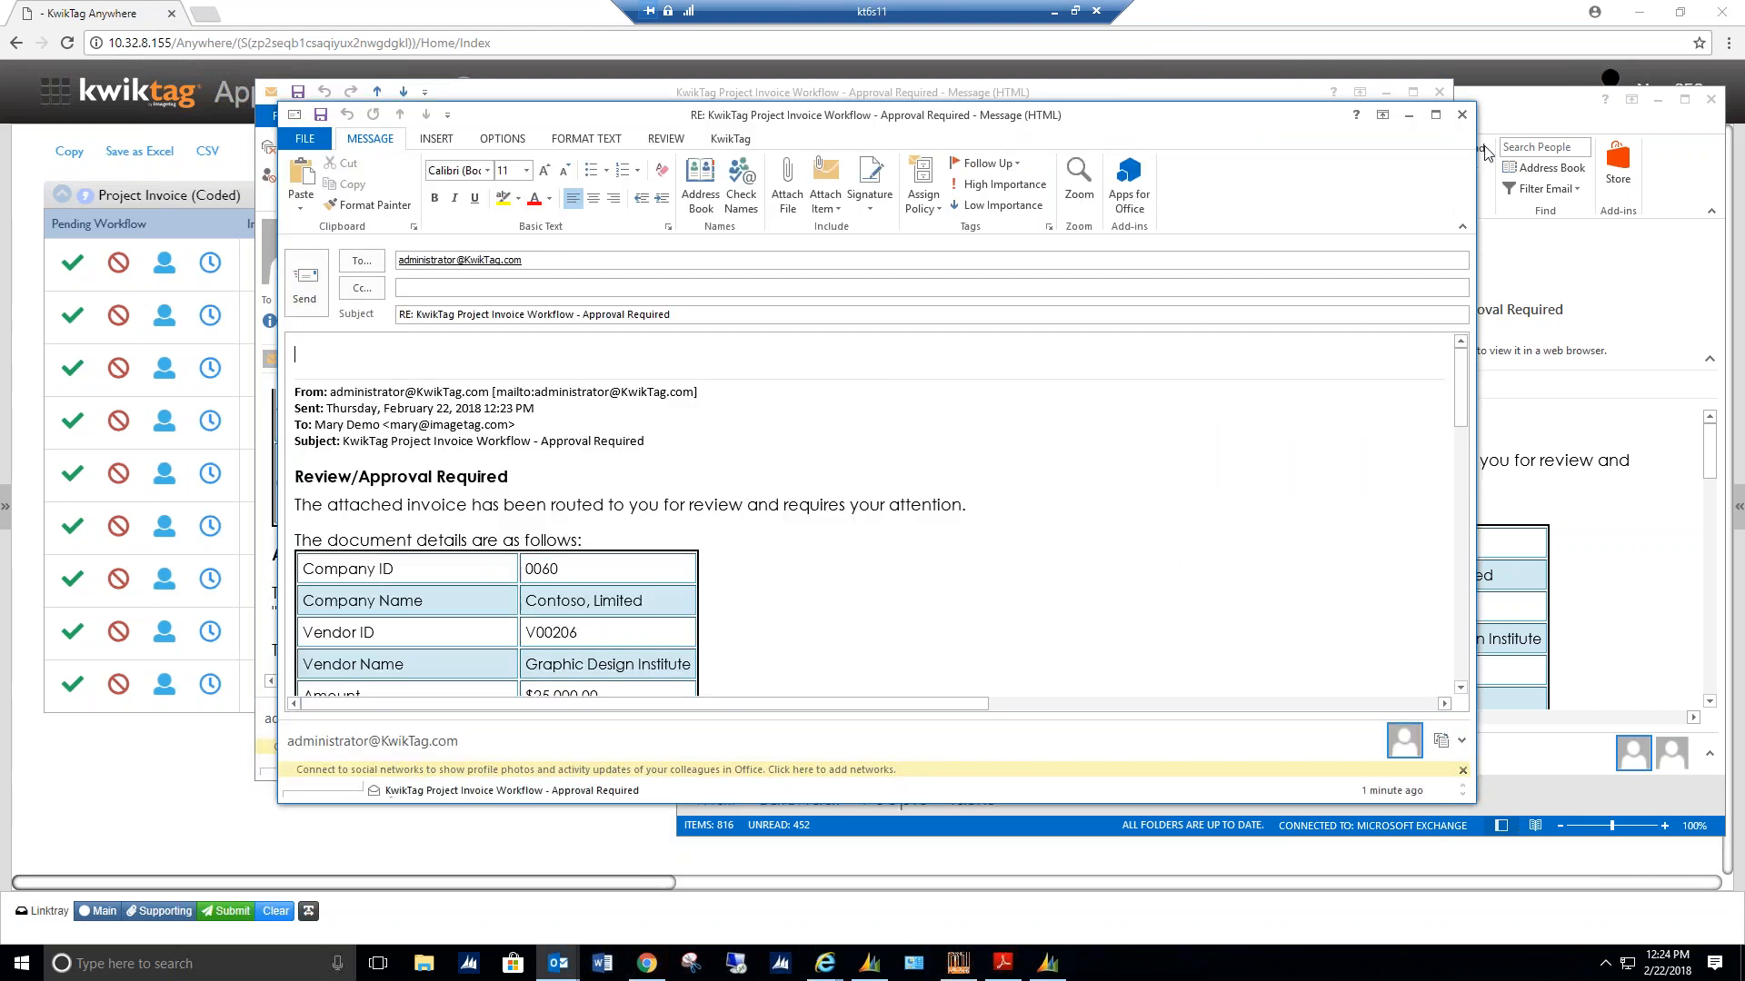
pyautogui.click(1462, 116)
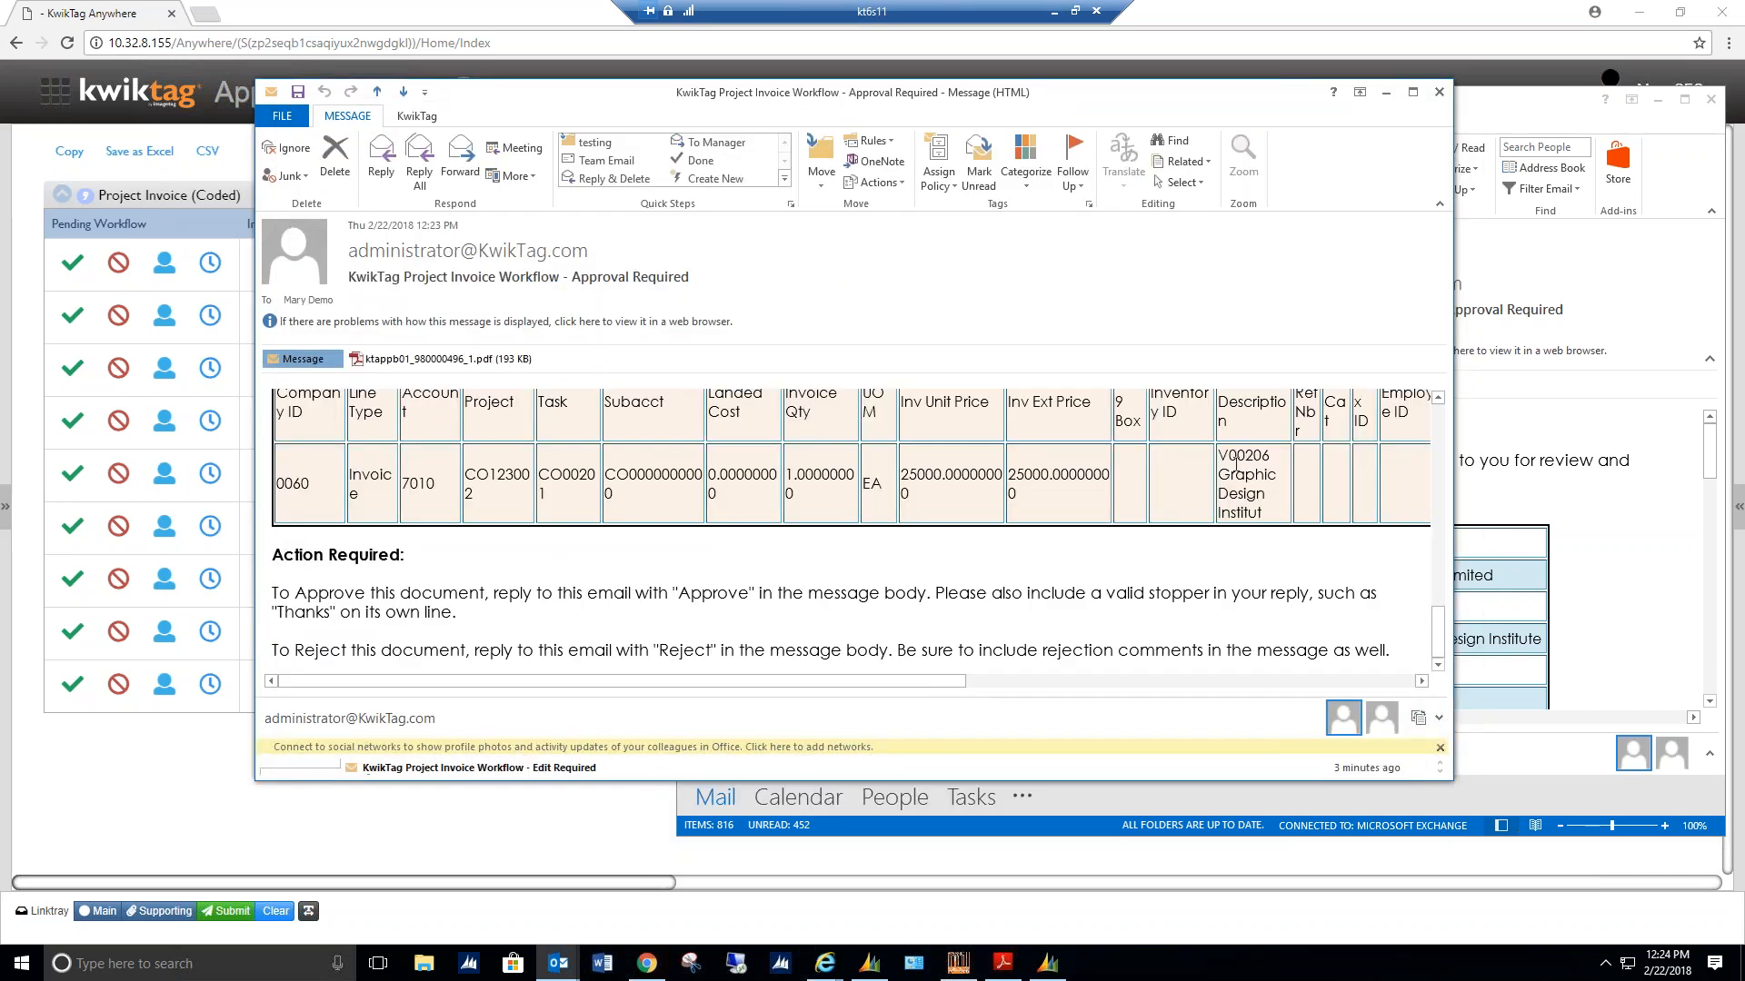
# Close the approval email and minimize Outlook to return to Approval Central
pyautogui.scroll(10, 1191, 527)
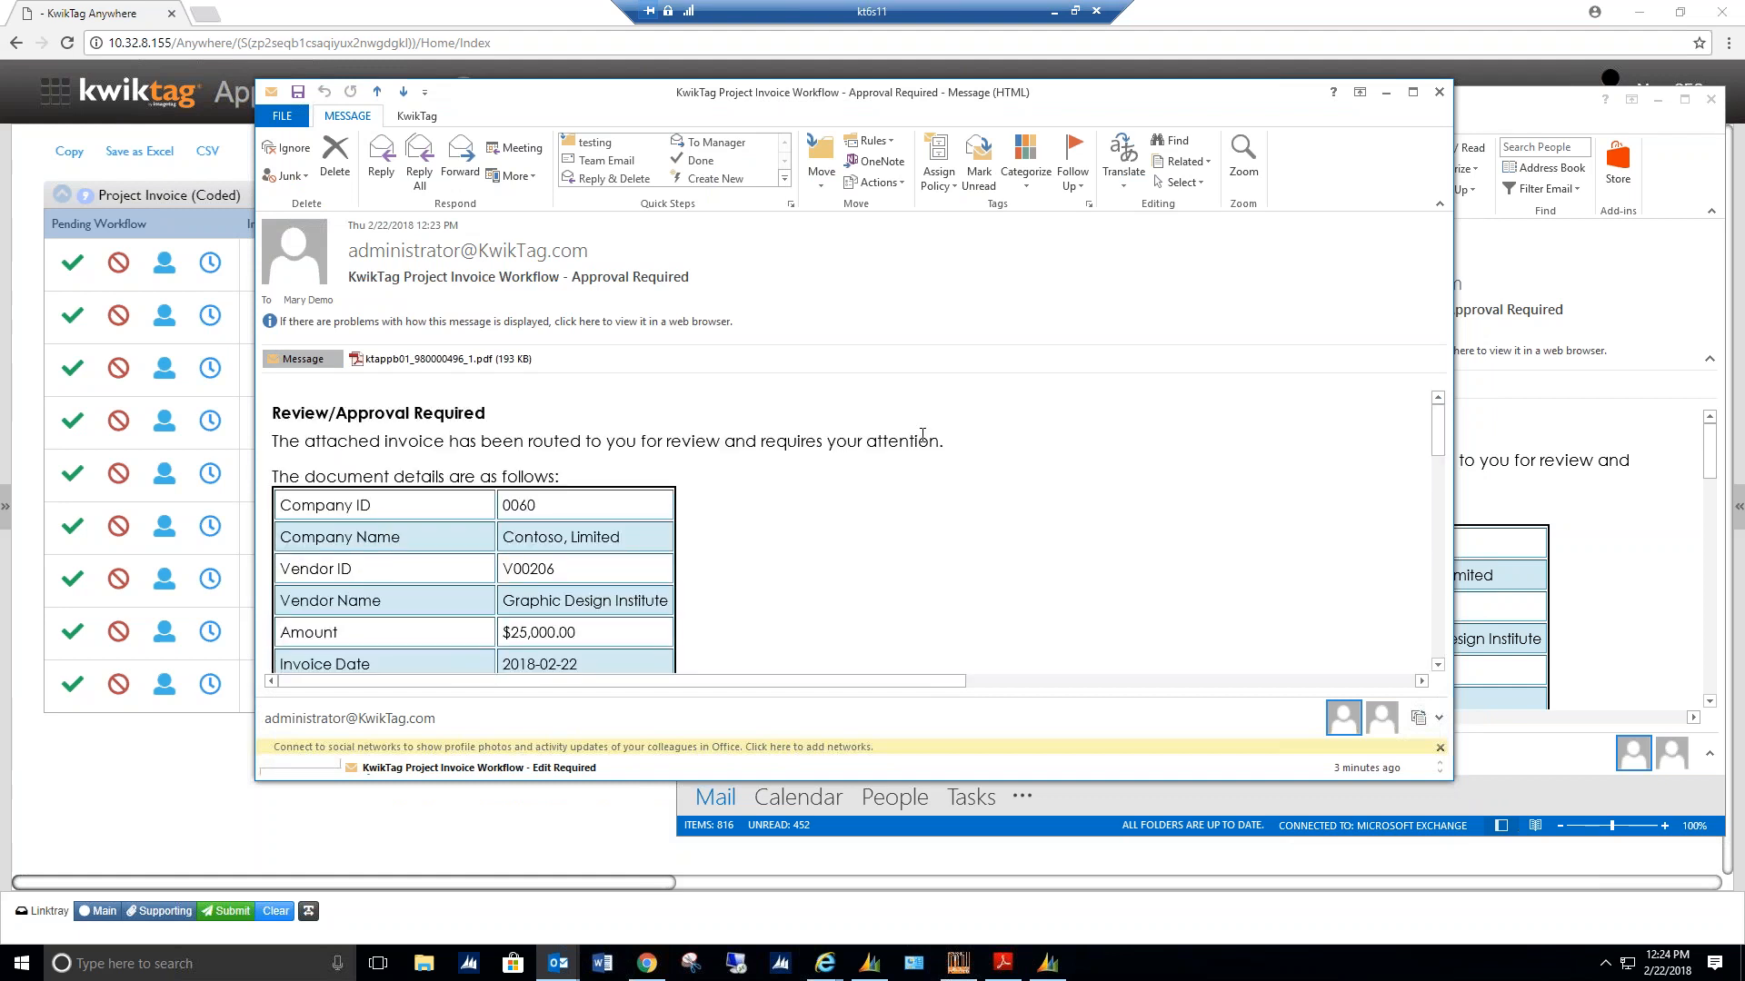
pyautogui.click(1438, 92)
pyautogui.click(1658, 100)
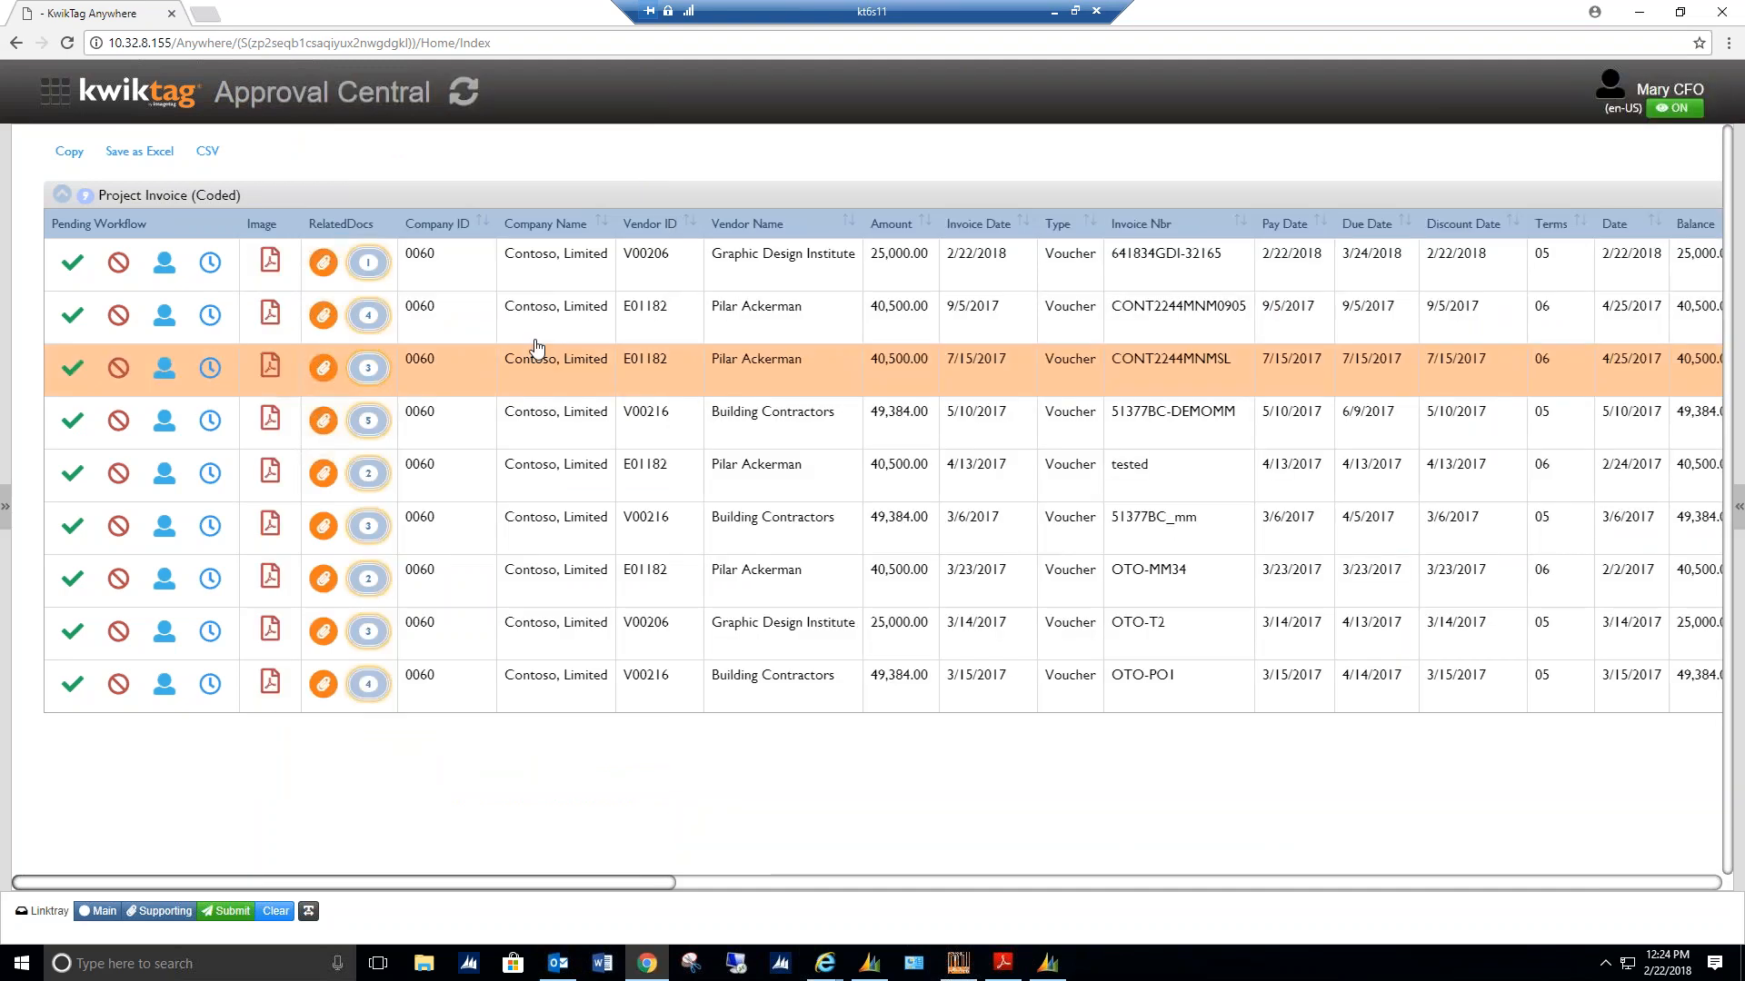
# Preview images of several pending invoices, and show and hide the workflow history of the 2/22/2018 Graphic Design Institute invoice
pyautogui.click(750, 266)
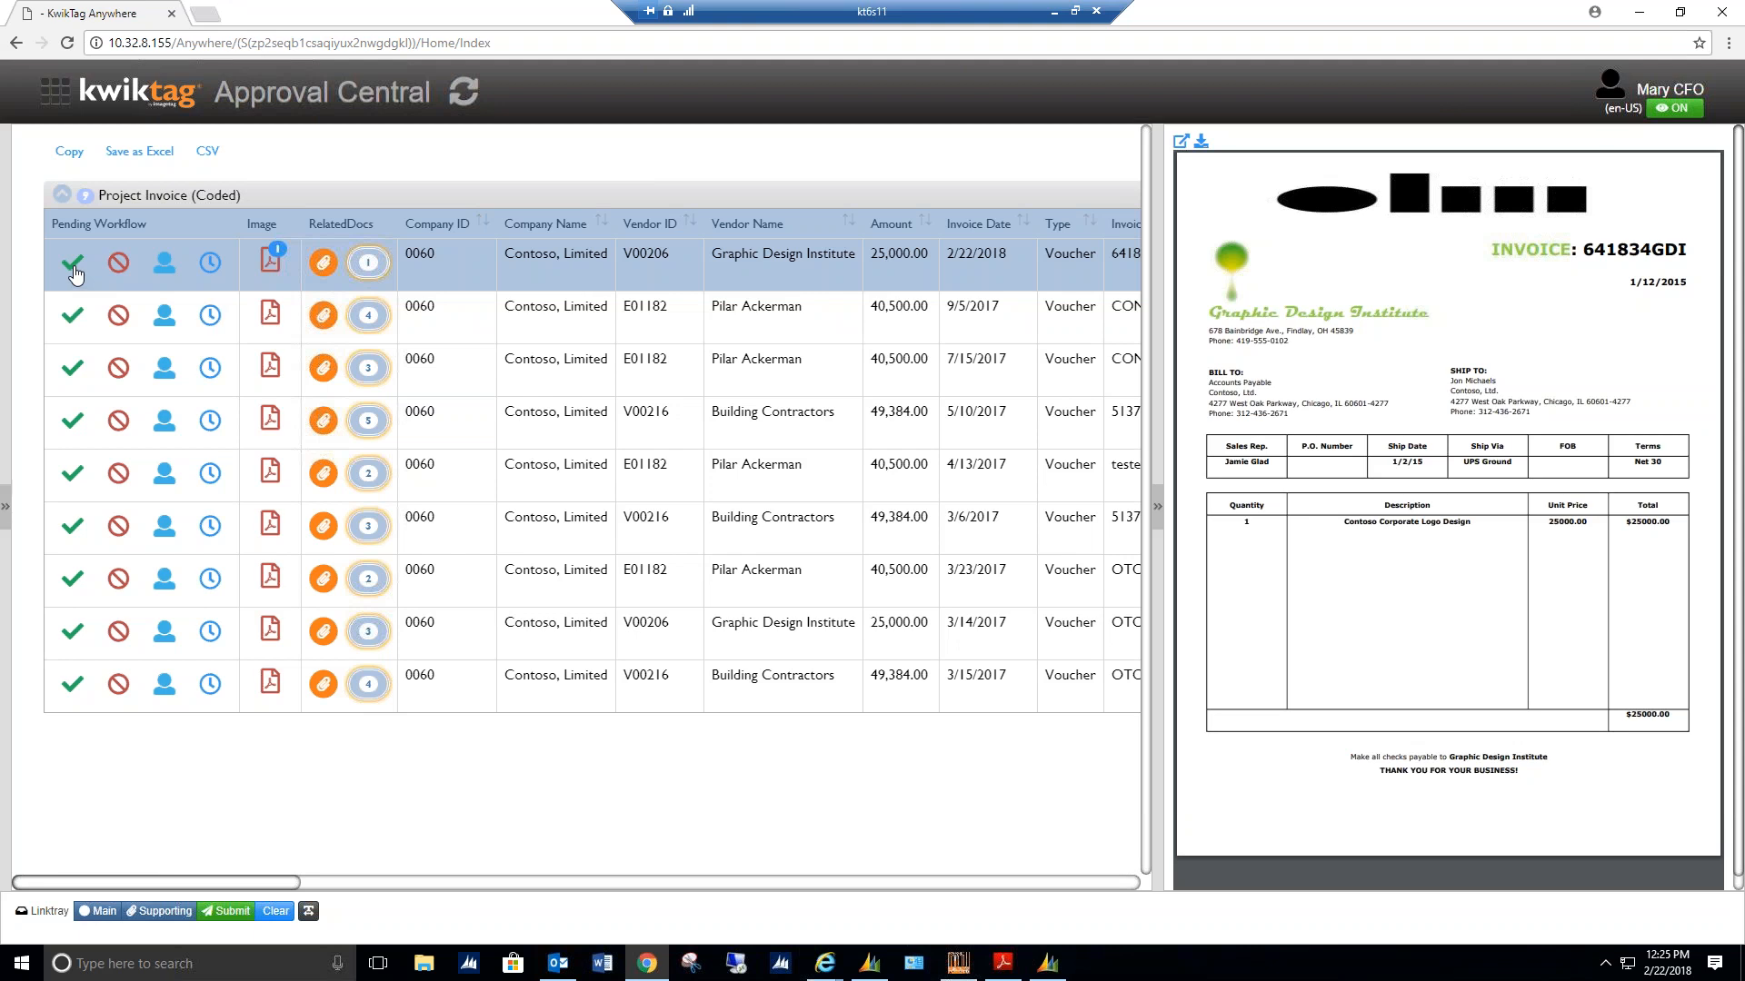
pyautogui.click(698, 335)
pyautogui.click(692, 377)
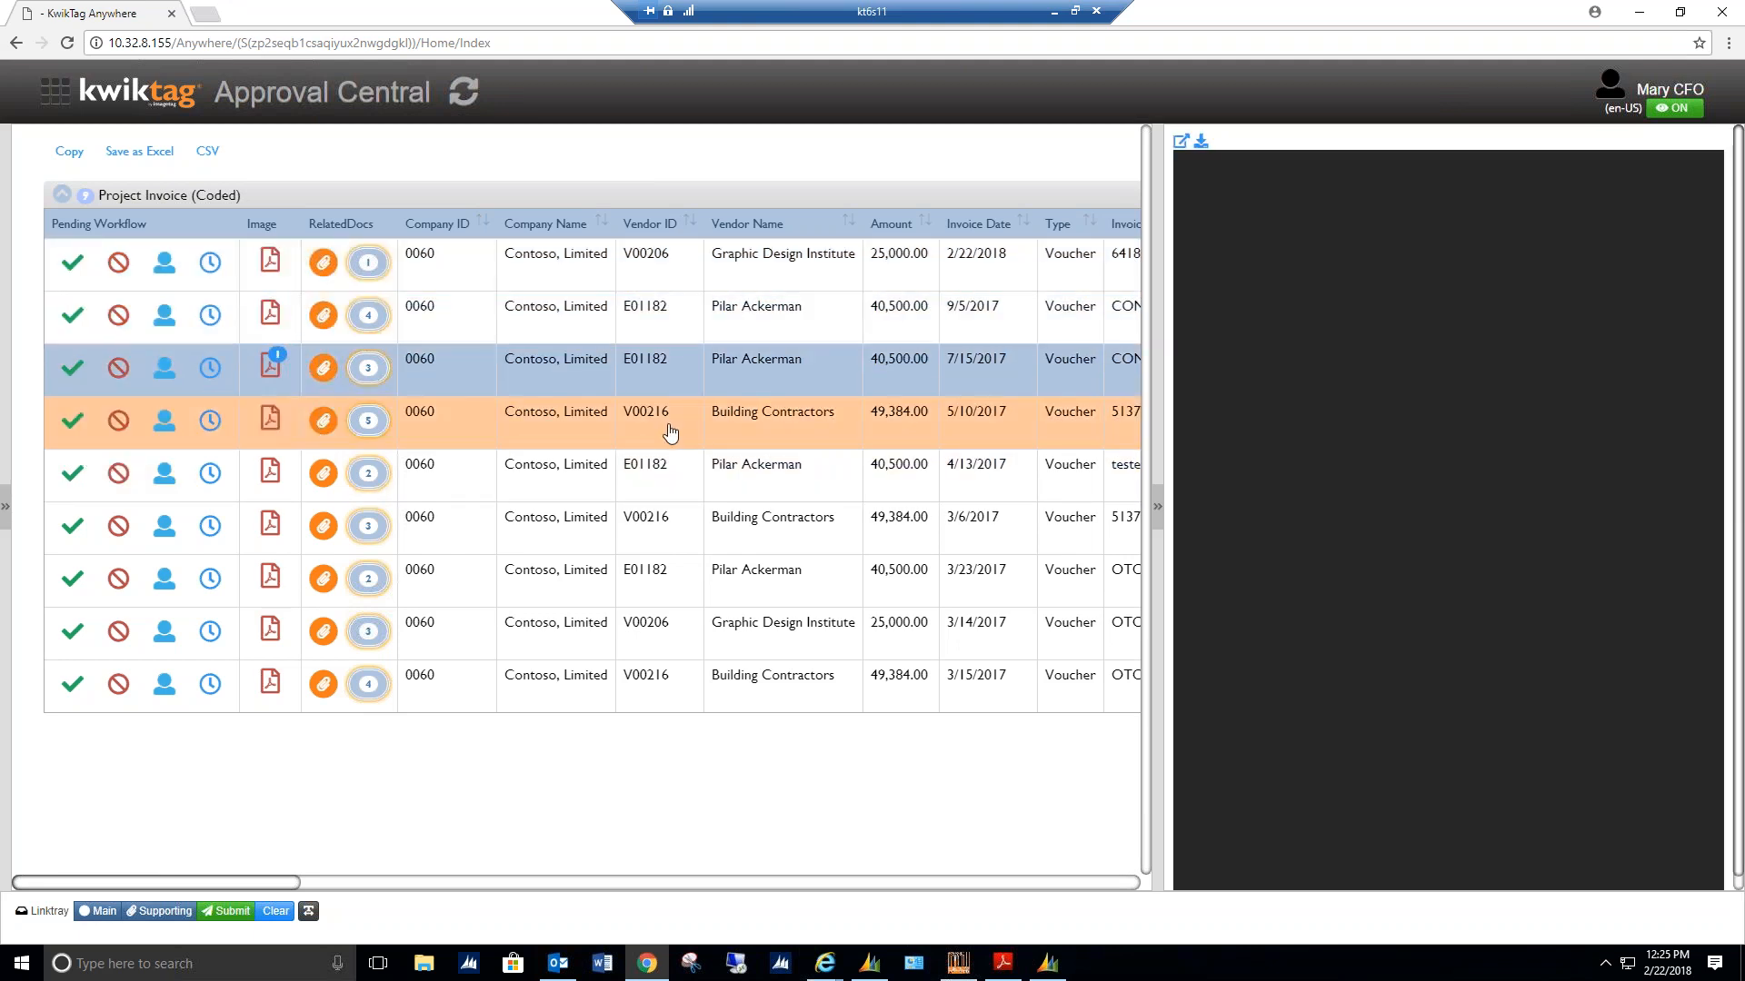
pyautogui.click(669, 427)
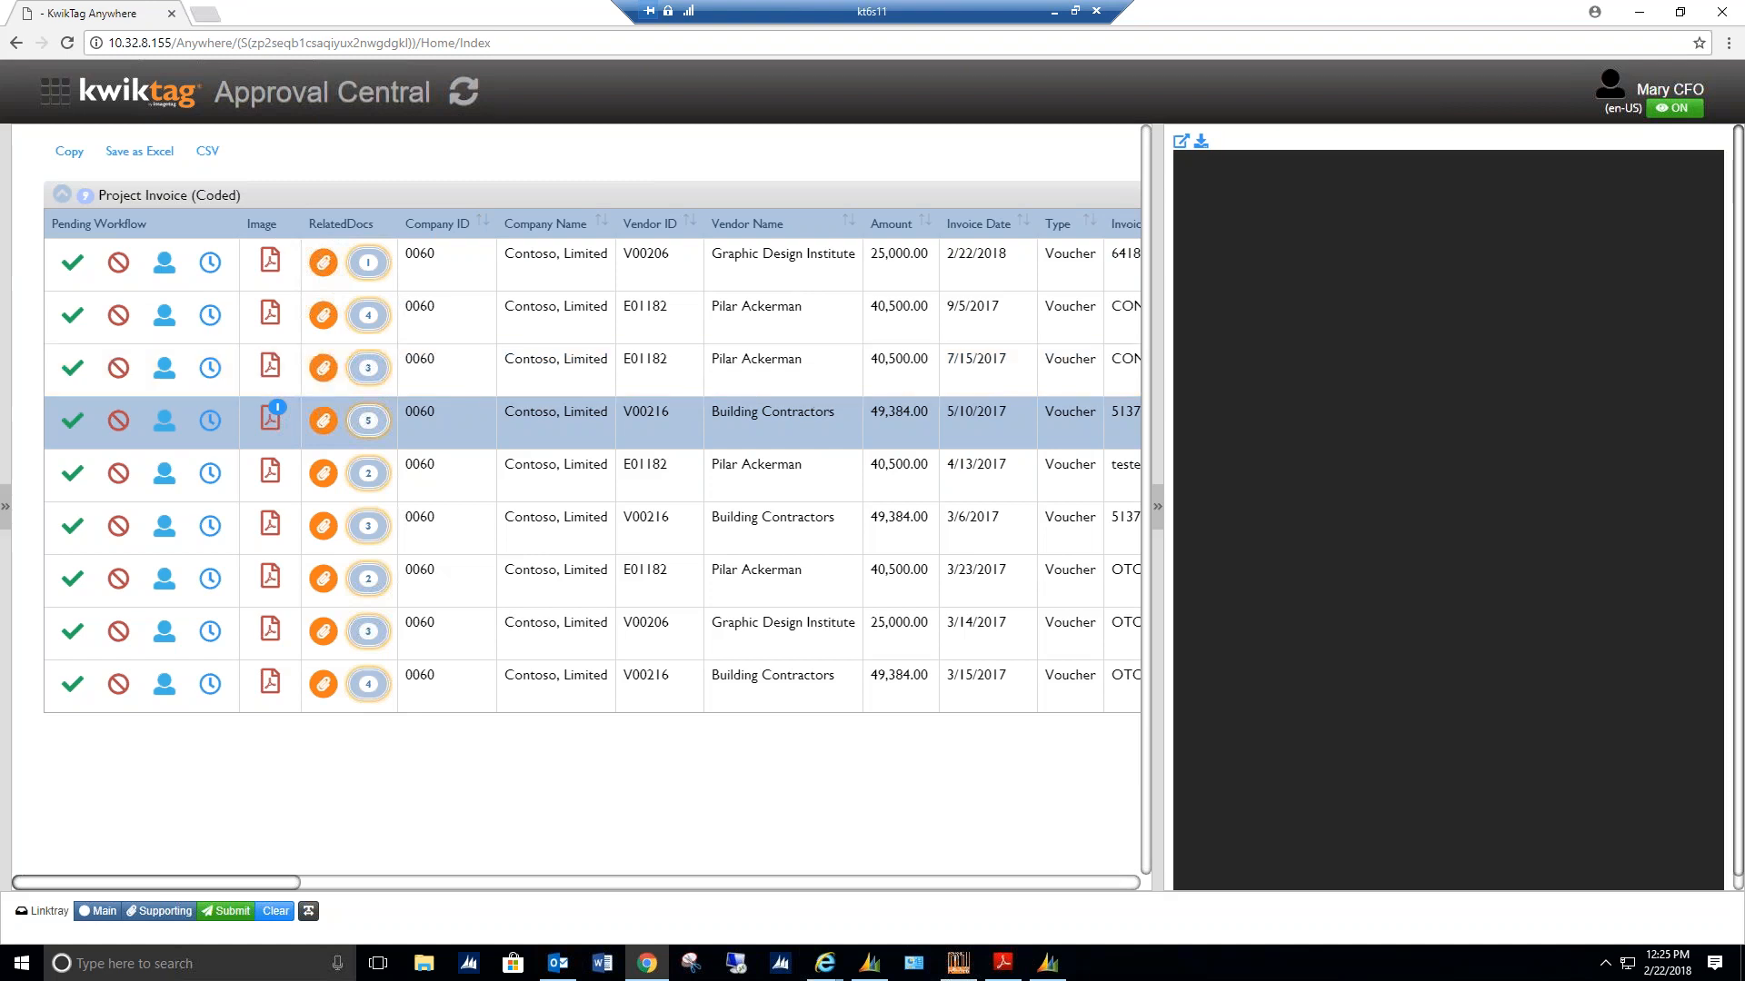
pyautogui.click(654, 280)
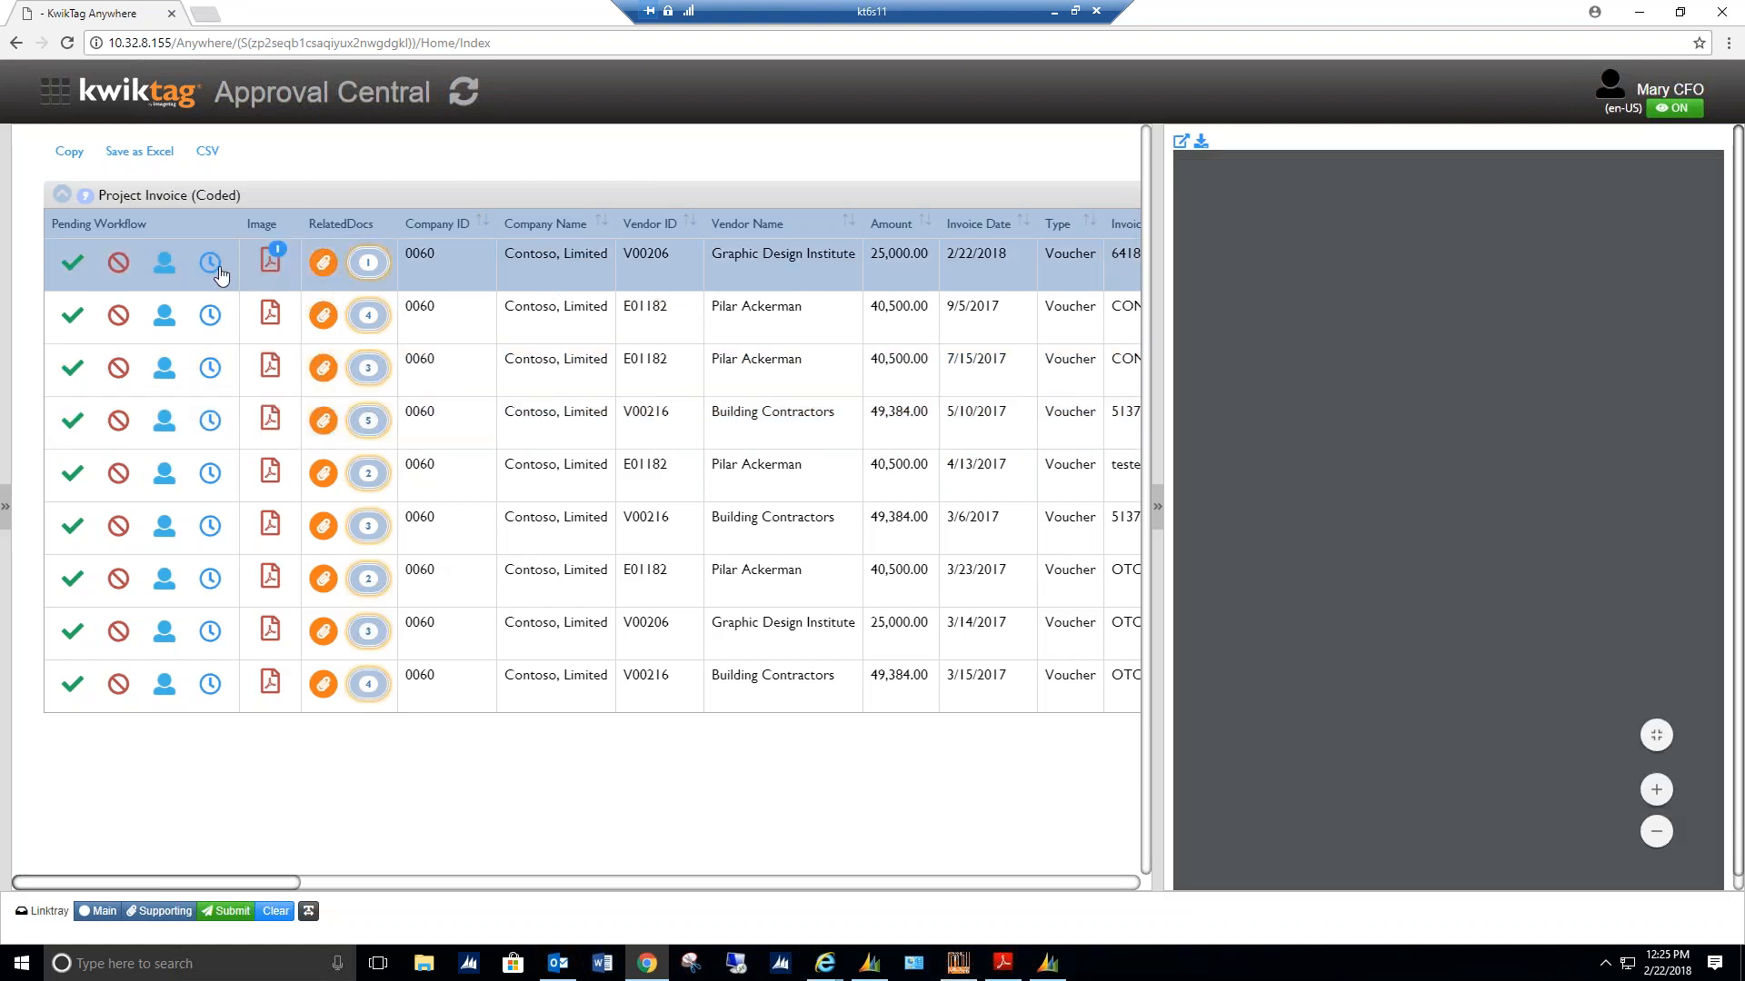
pyautogui.click(205, 264)
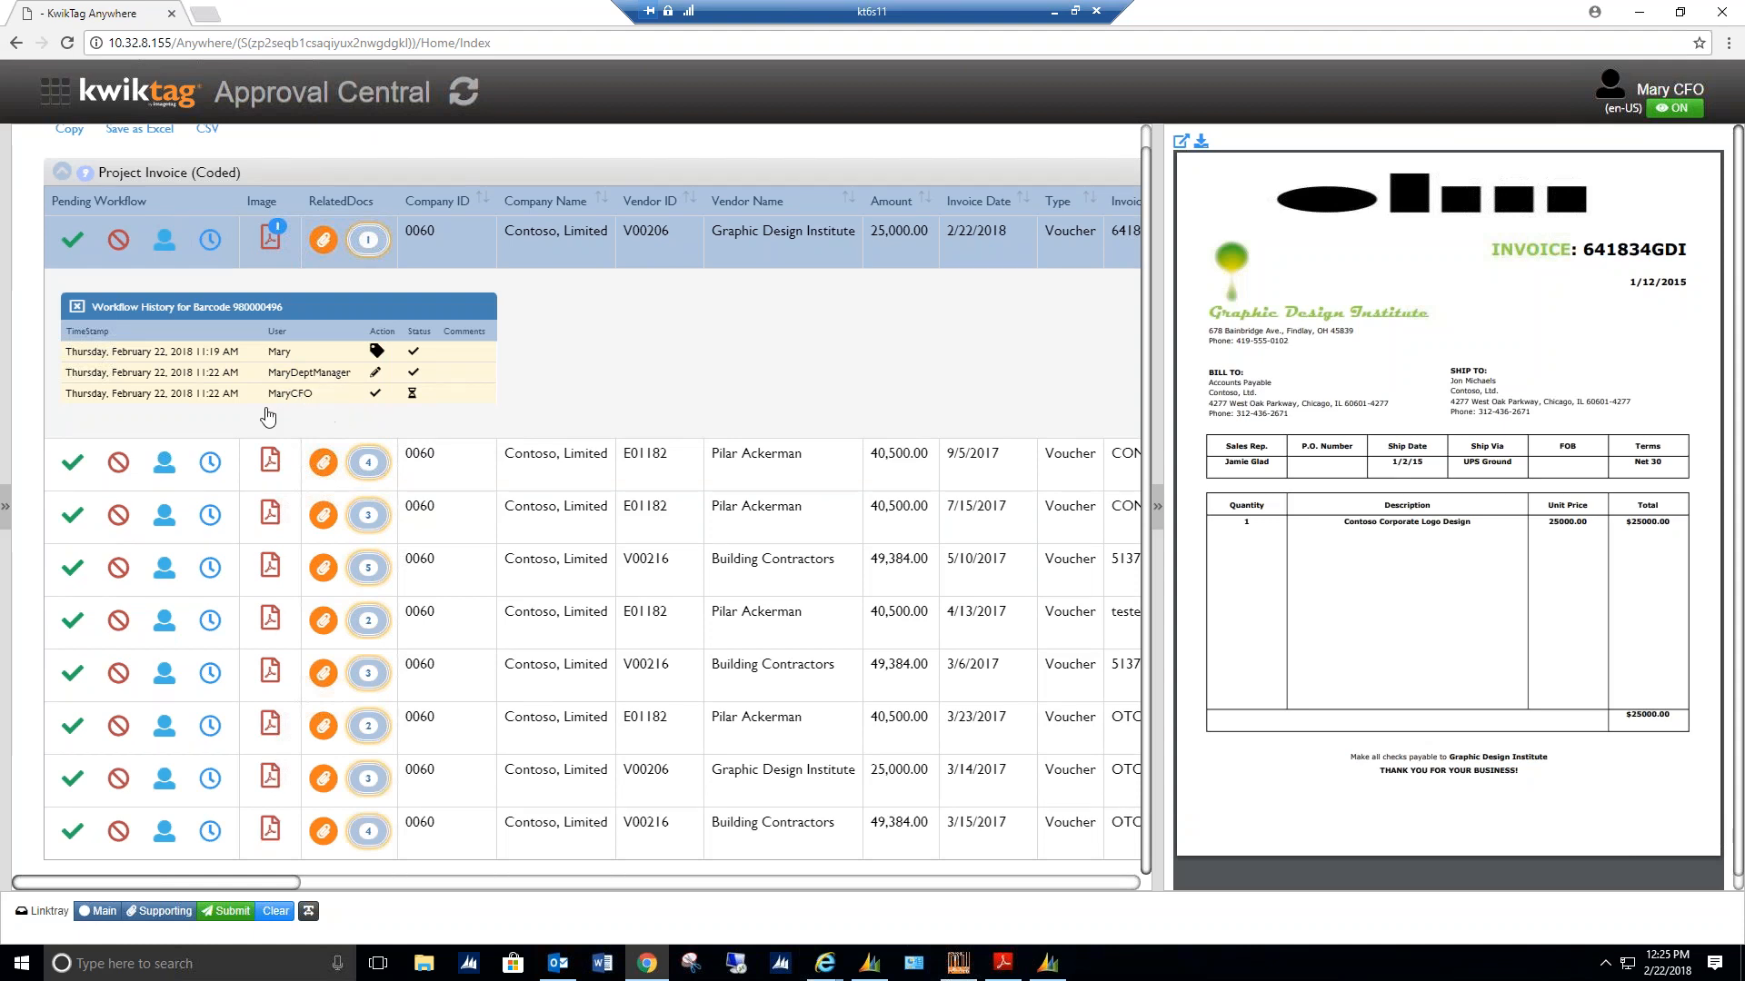
pyautogui.click(210, 241)
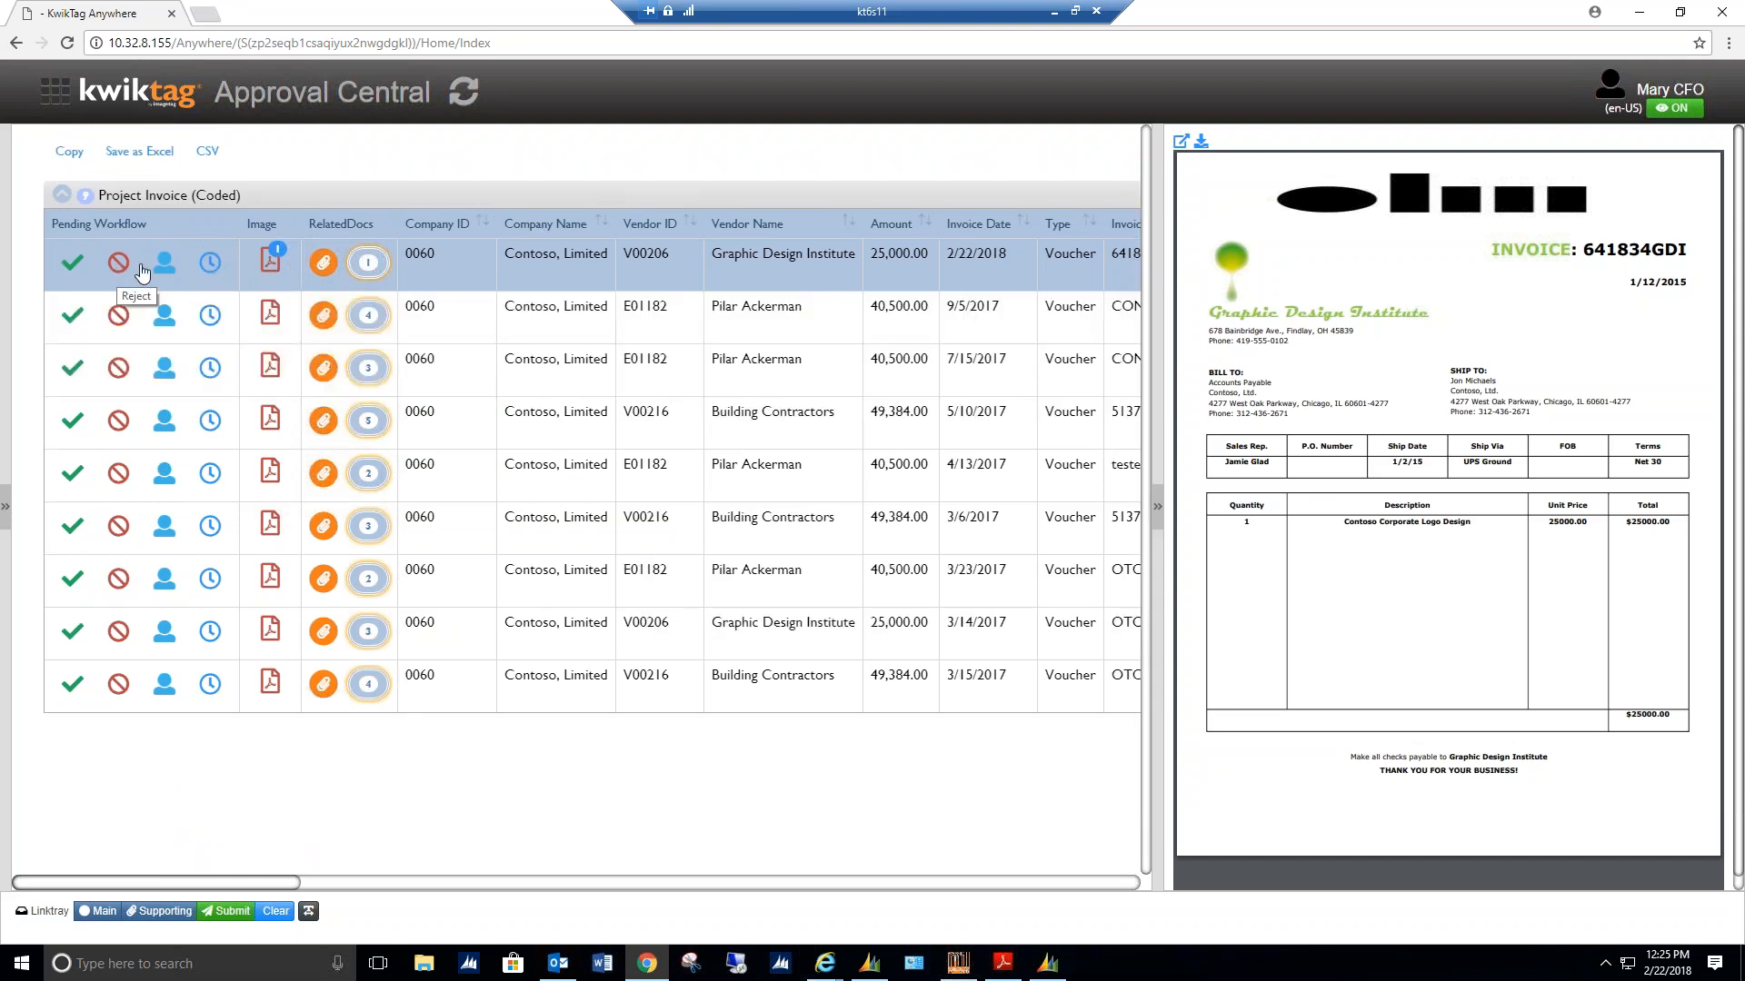
# Open the delegation dialog for the 2/22/2018 Graphic Design Institute invoice, view the available delegates, and cancel without delegating
pyautogui.click(164, 265)
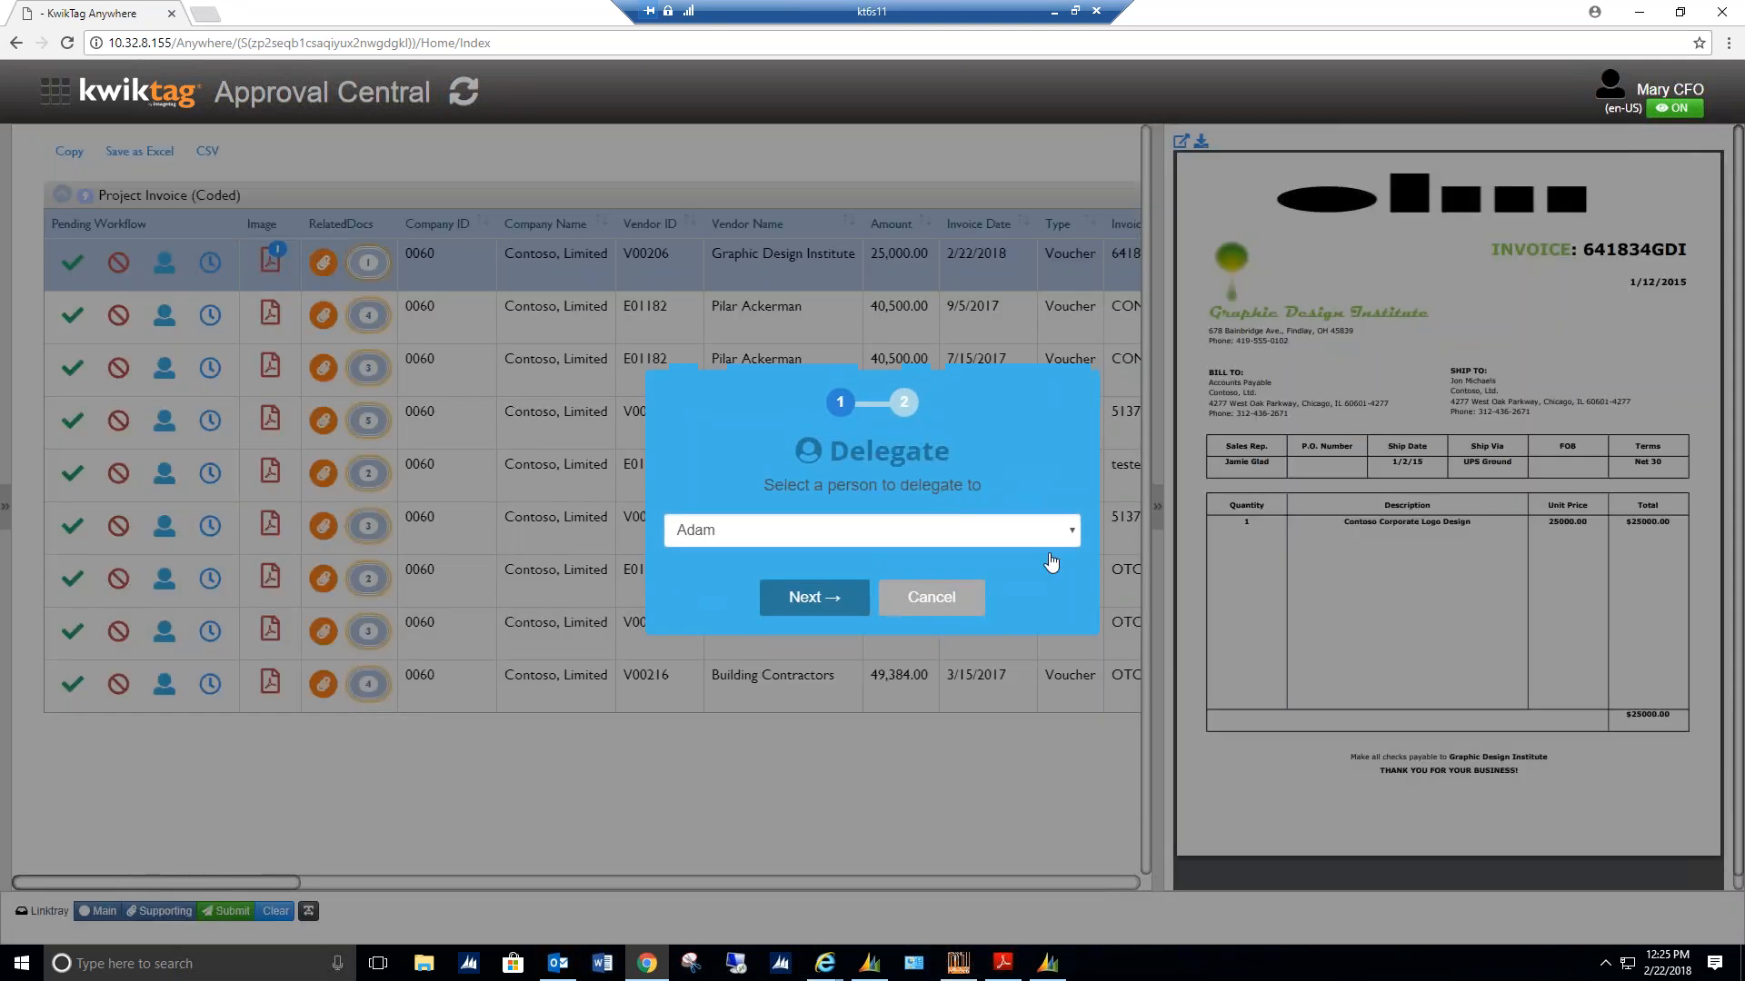
pyautogui.click(1072, 534)
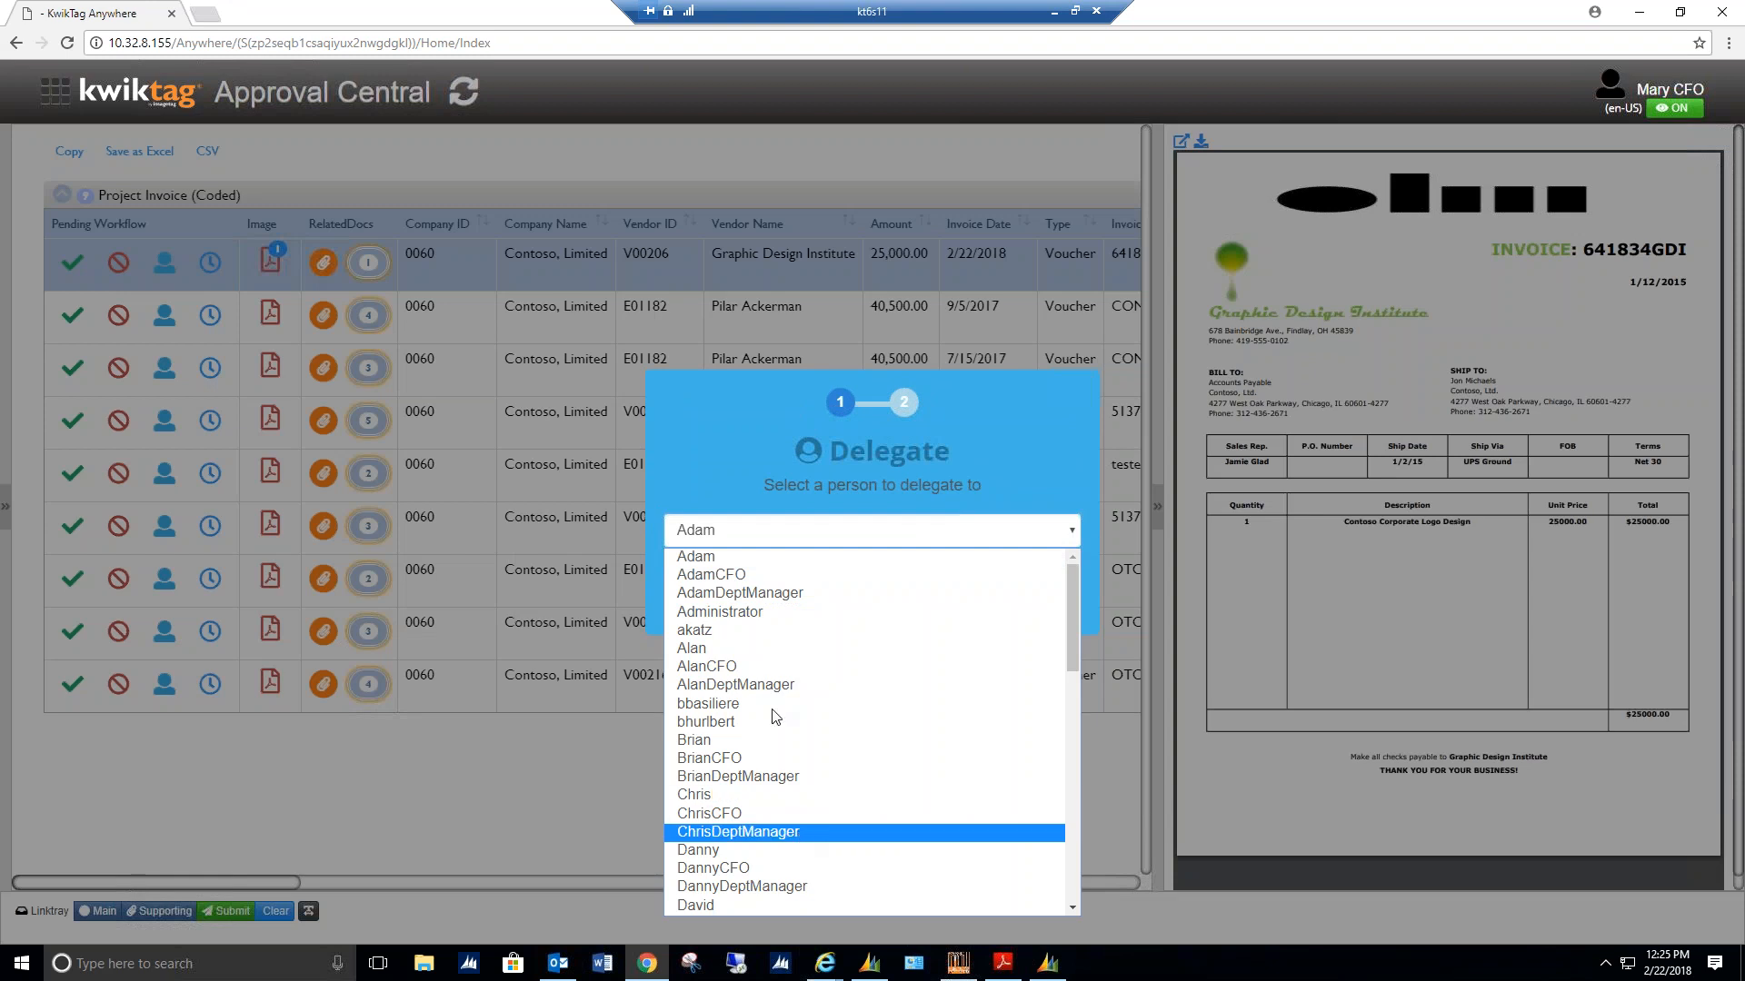
pyautogui.click(731, 480)
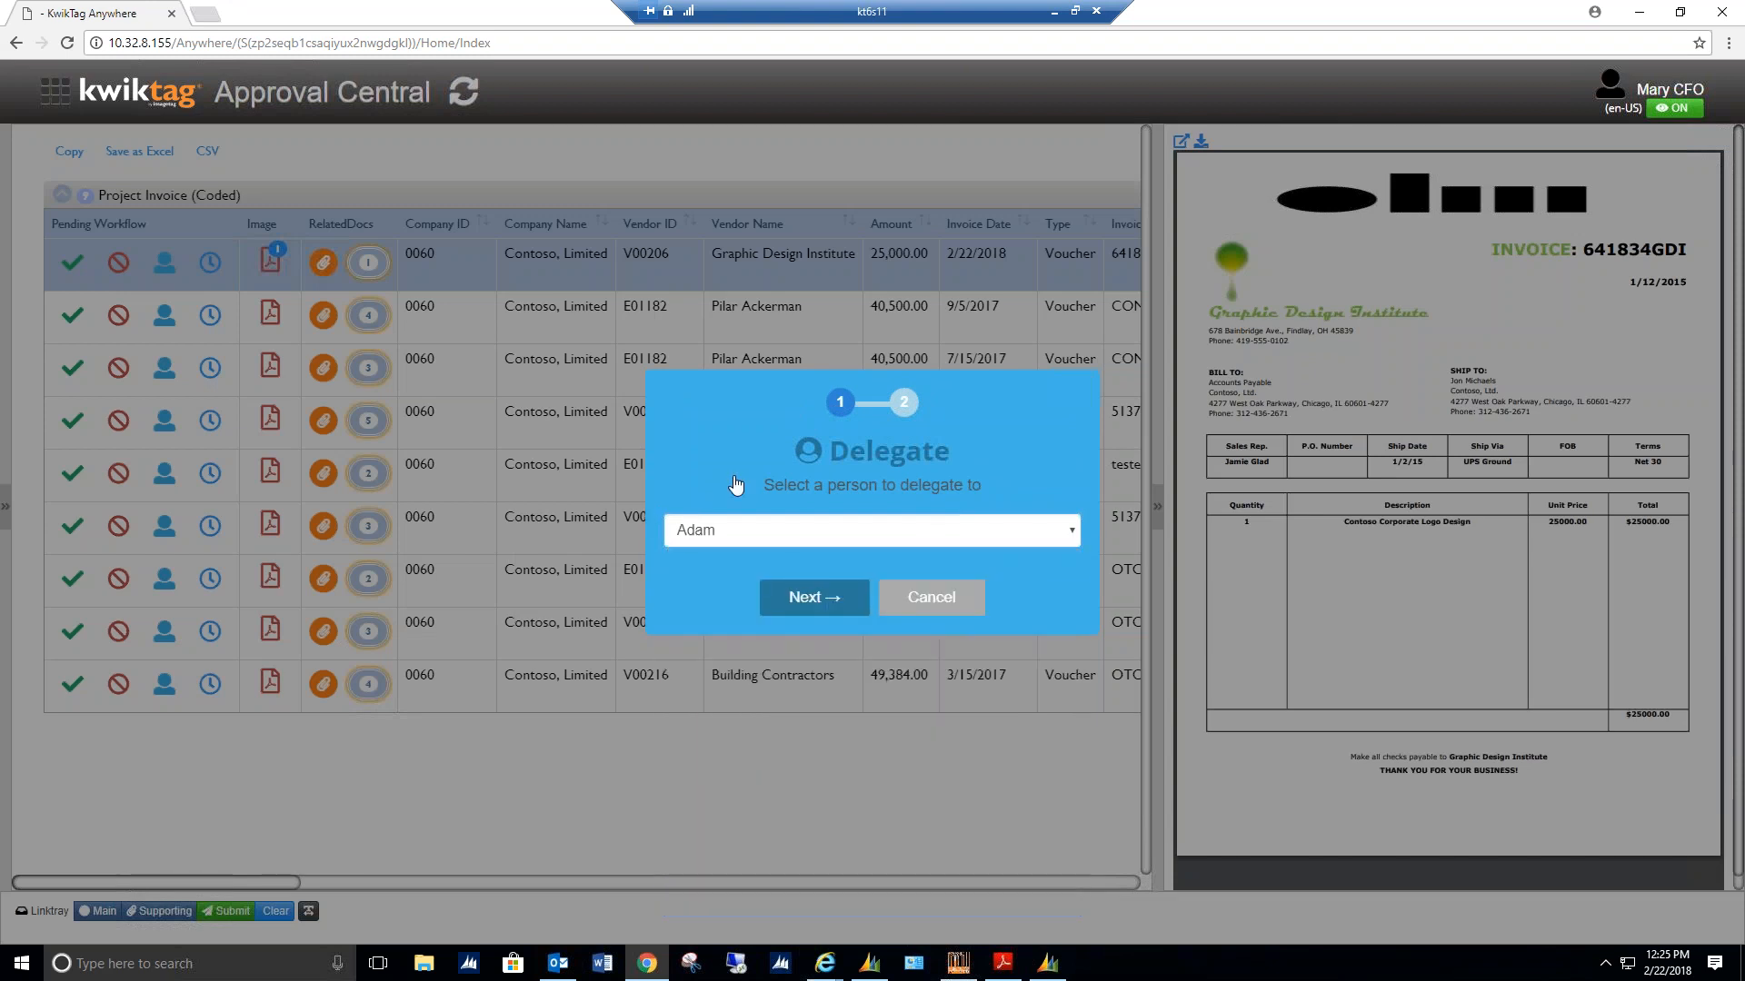
pyautogui.click(919, 603)
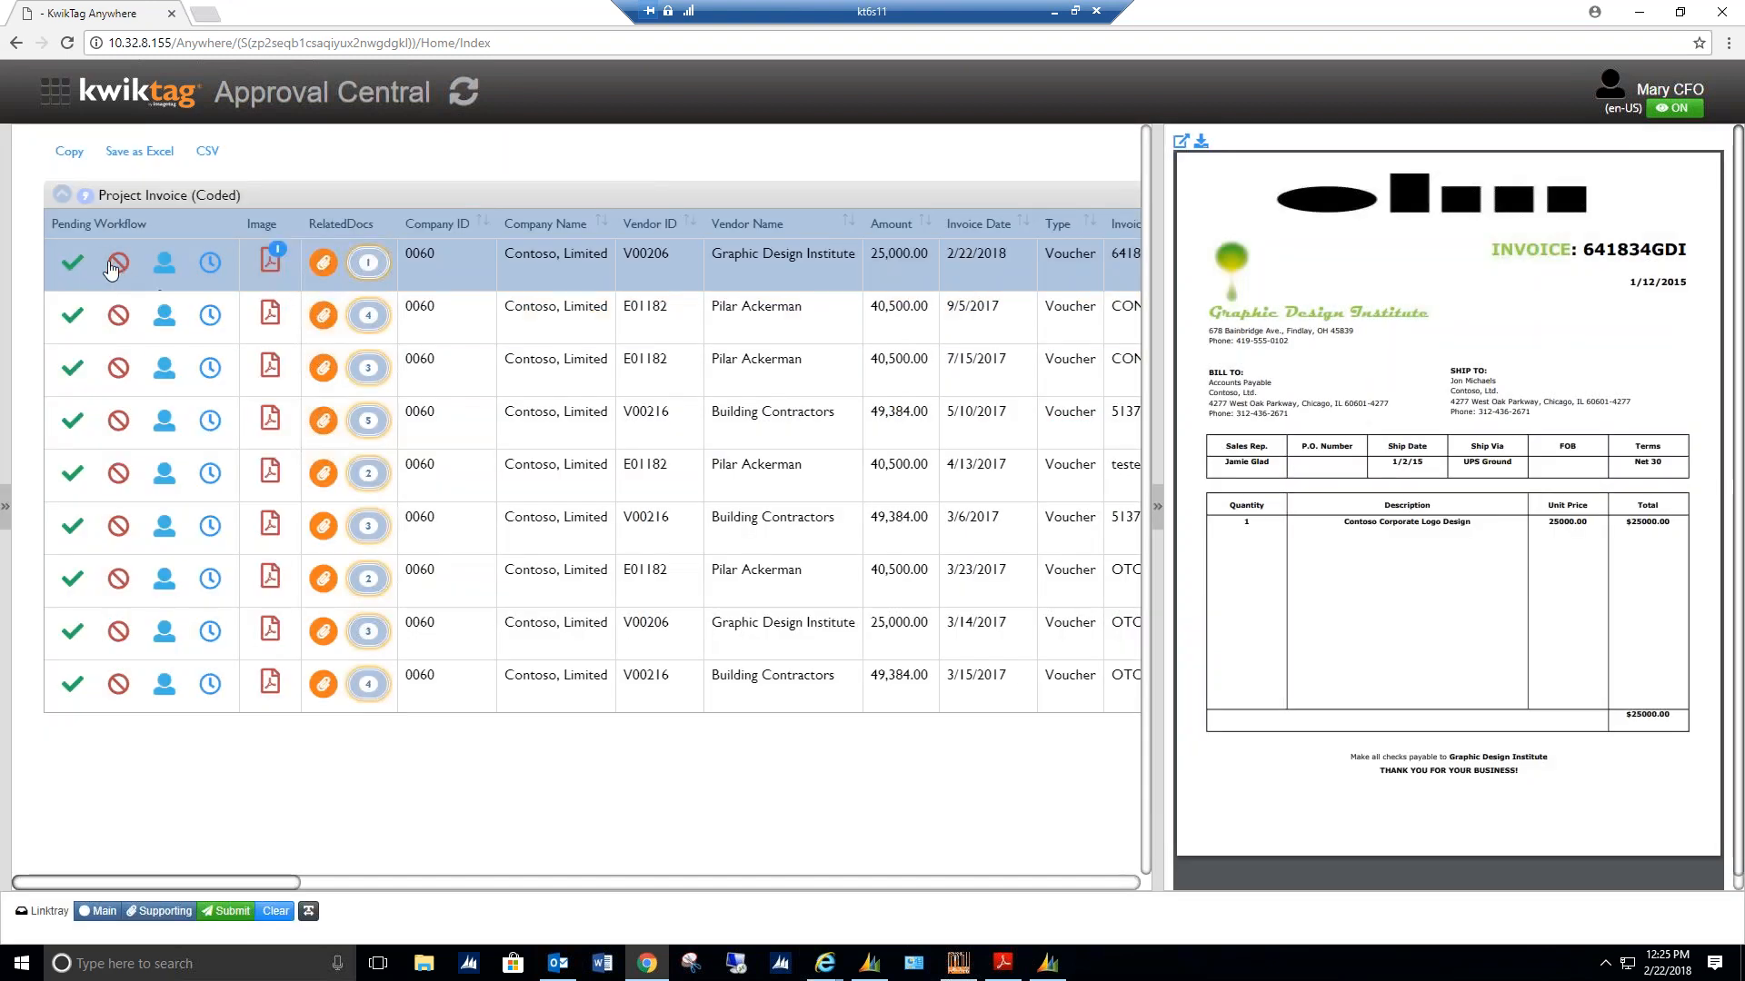
# Open the rejection comments dialog for the 2/22/2018 Graphic Design Institute invoice and cancel without rejecting
pyautogui.click(118, 263)
pyautogui.click(855, 535)
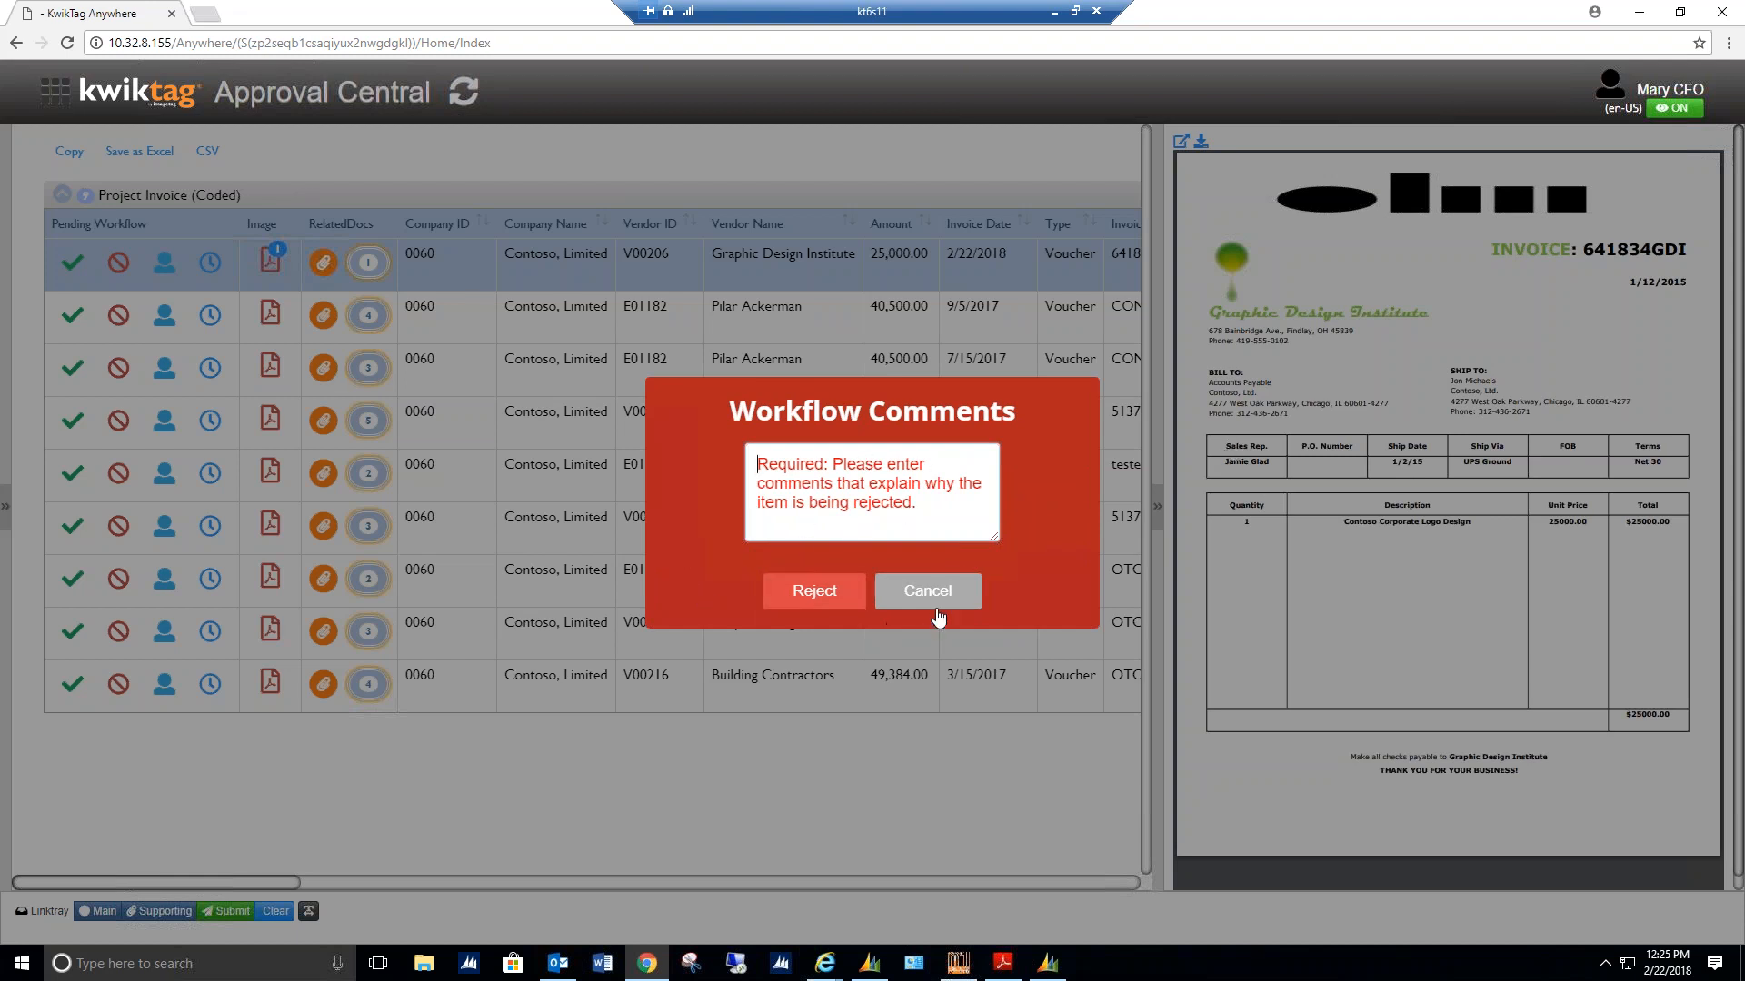
pyautogui.click(944, 602)
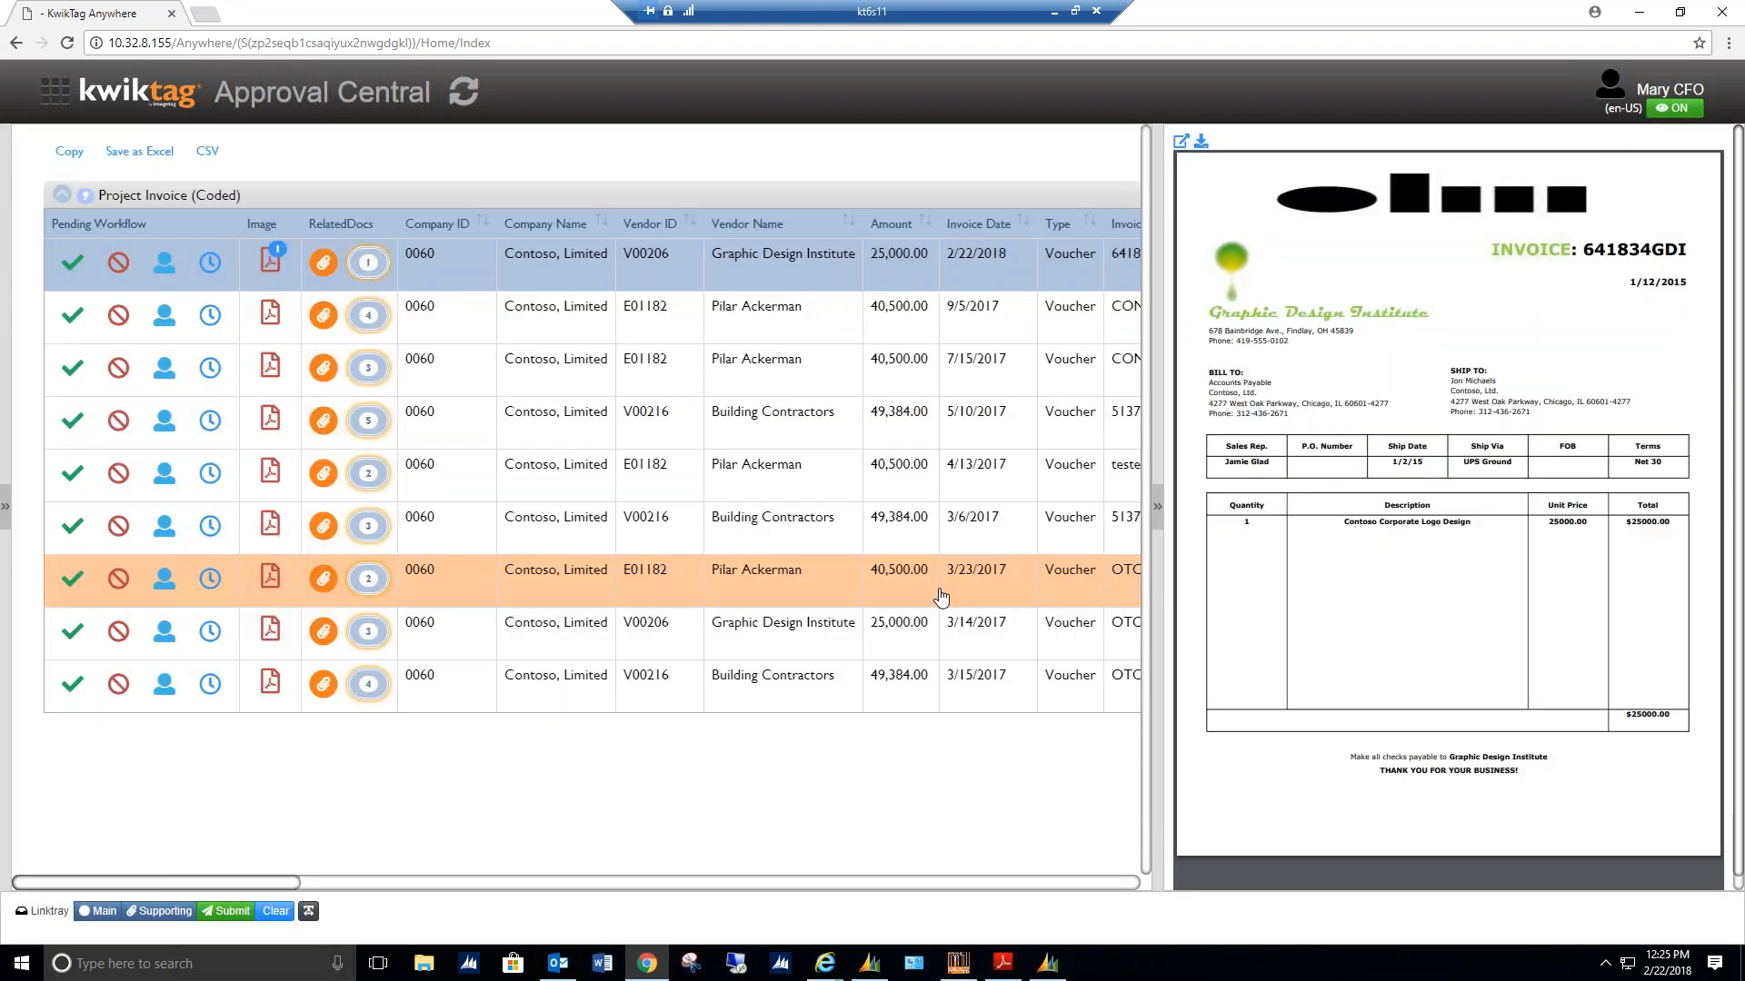
# Approve the 2/22/2018 Graphic Design Institute invoice with the comment "TM Group SL Approve" and reopen Approval Central
pyautogui.click(75, 266)
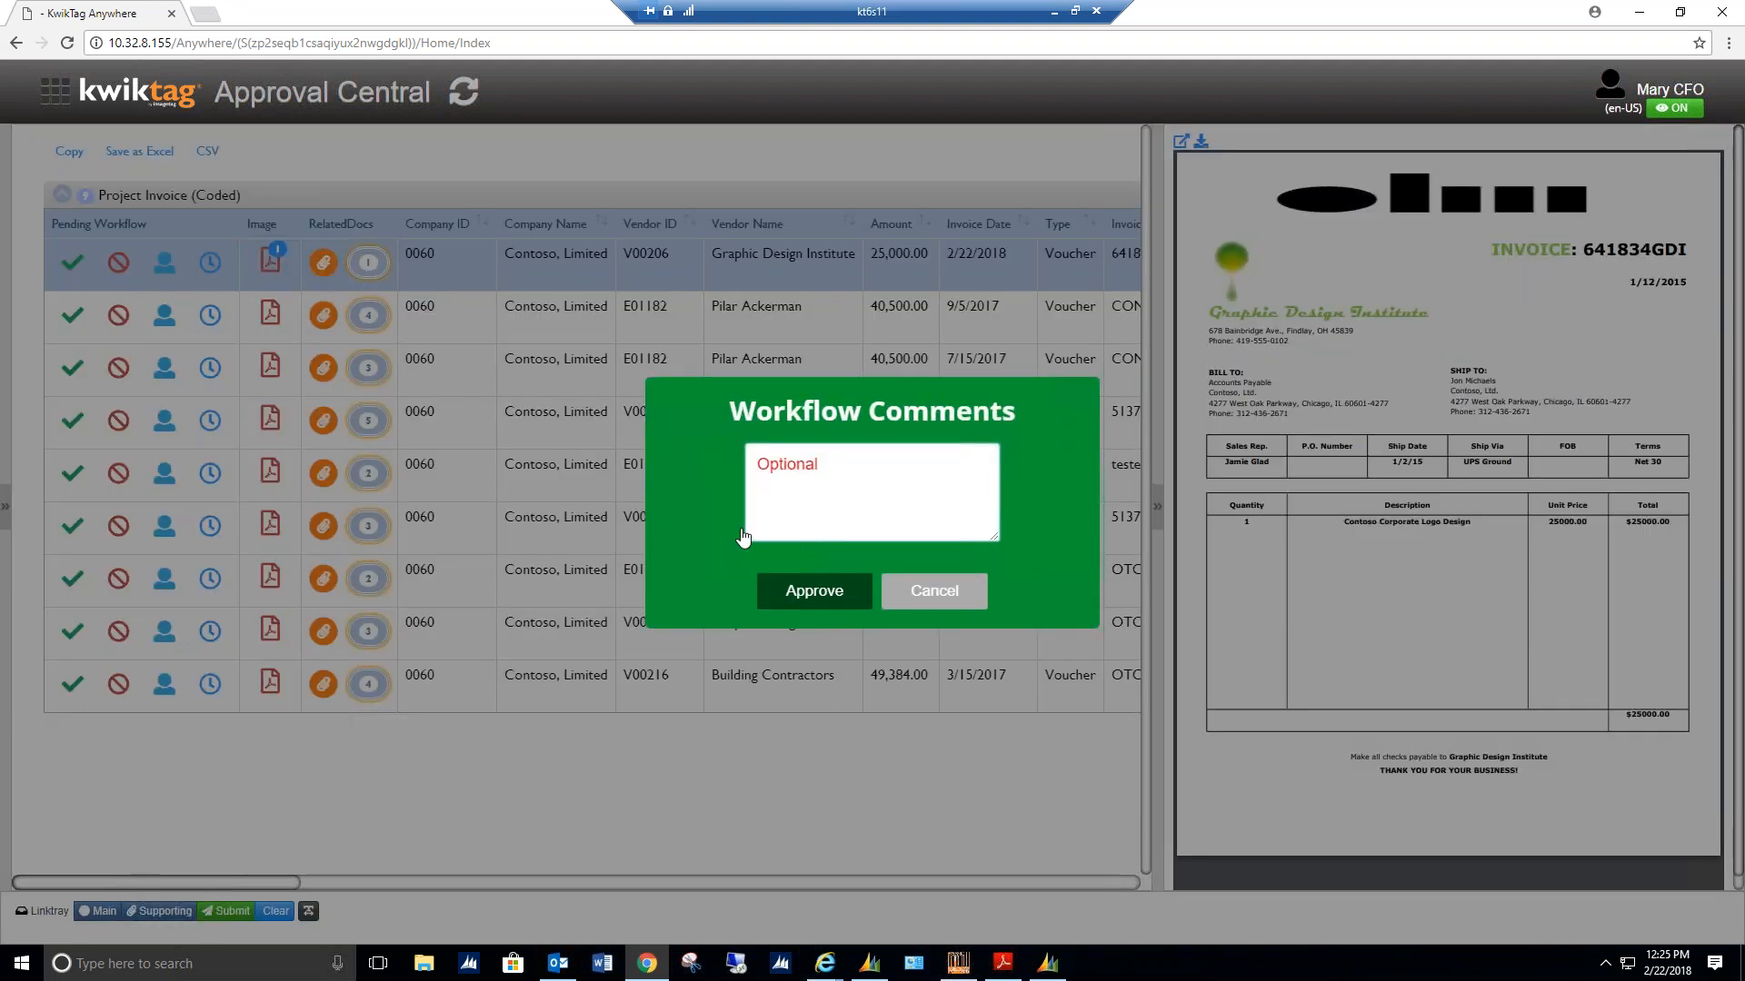
pyautogui.click(793, 499)
pyautogui.write('TM Group SL Approve')
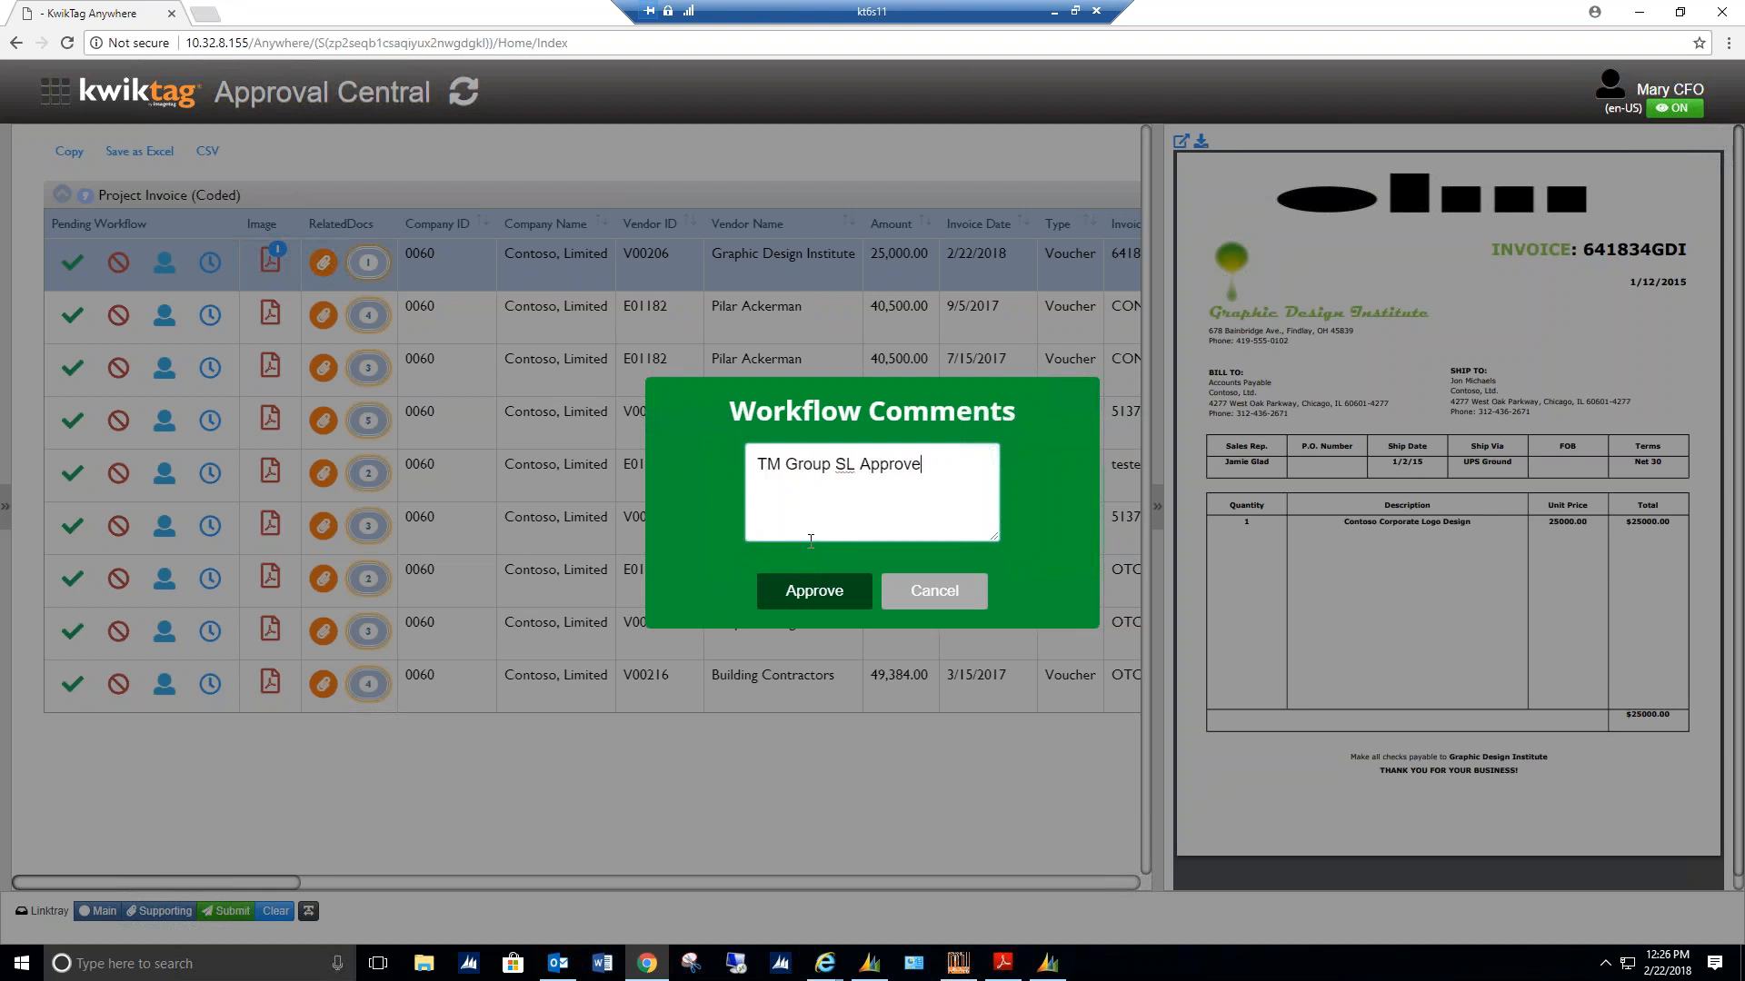
pyautogui.click(809, 591)
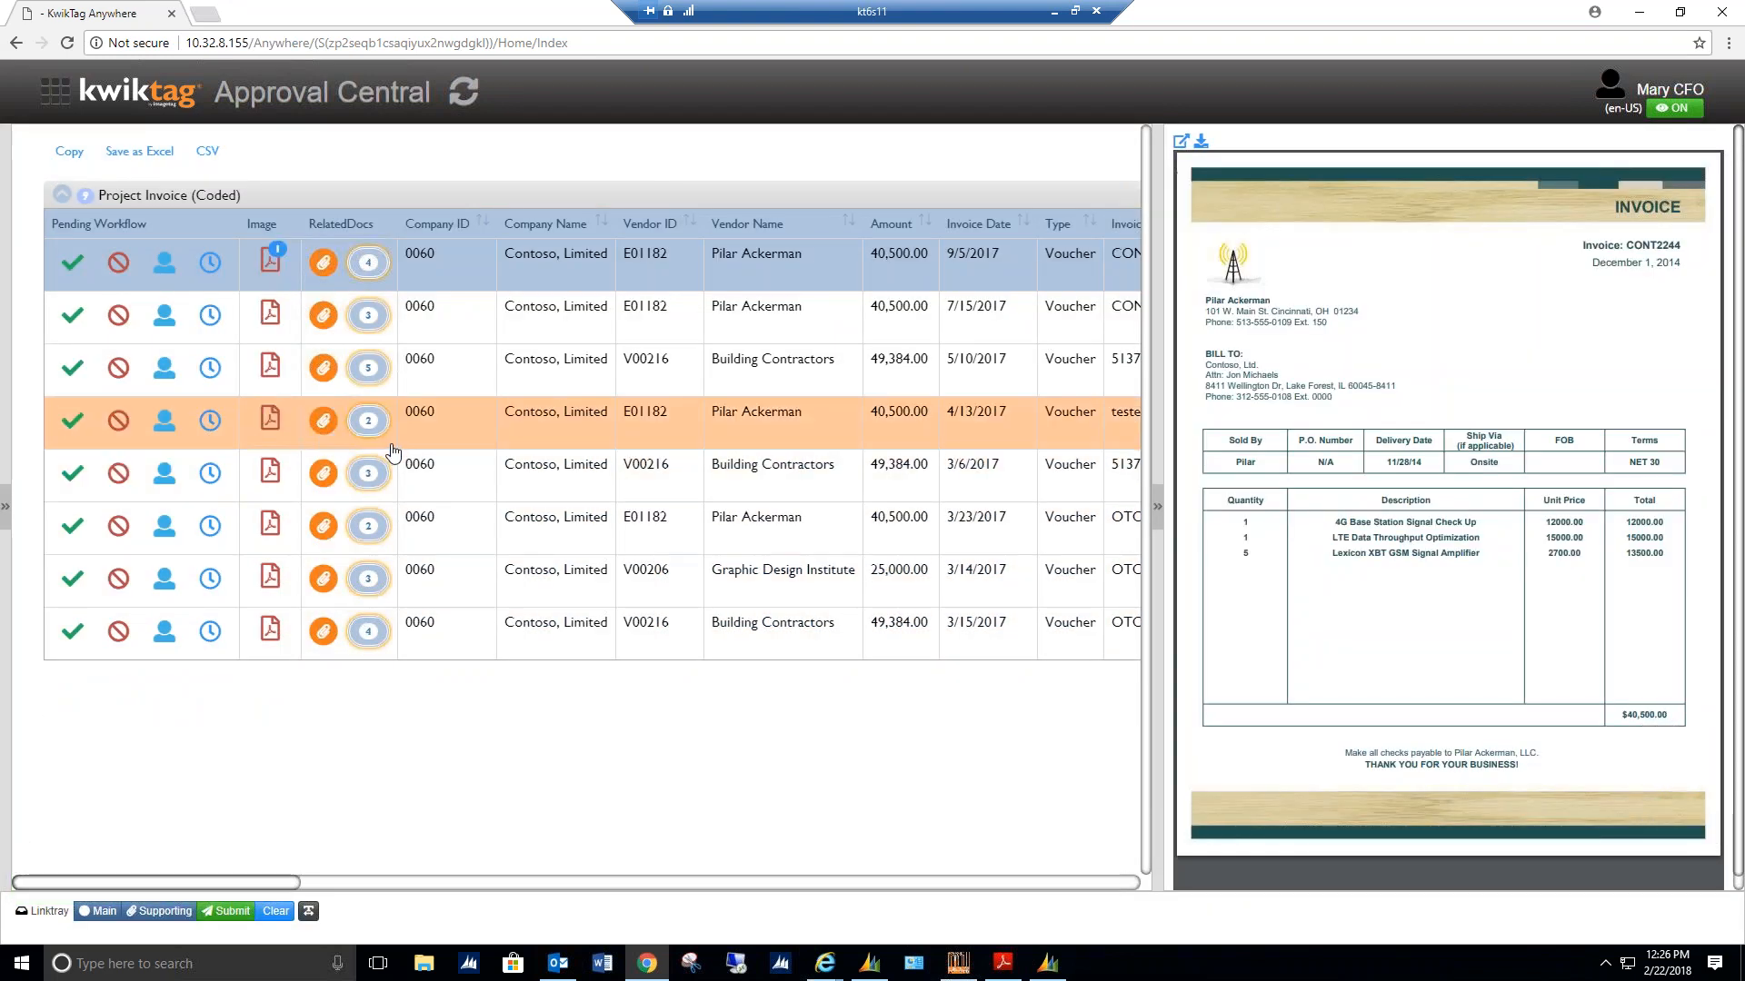
pyautogui.click(67, 98)
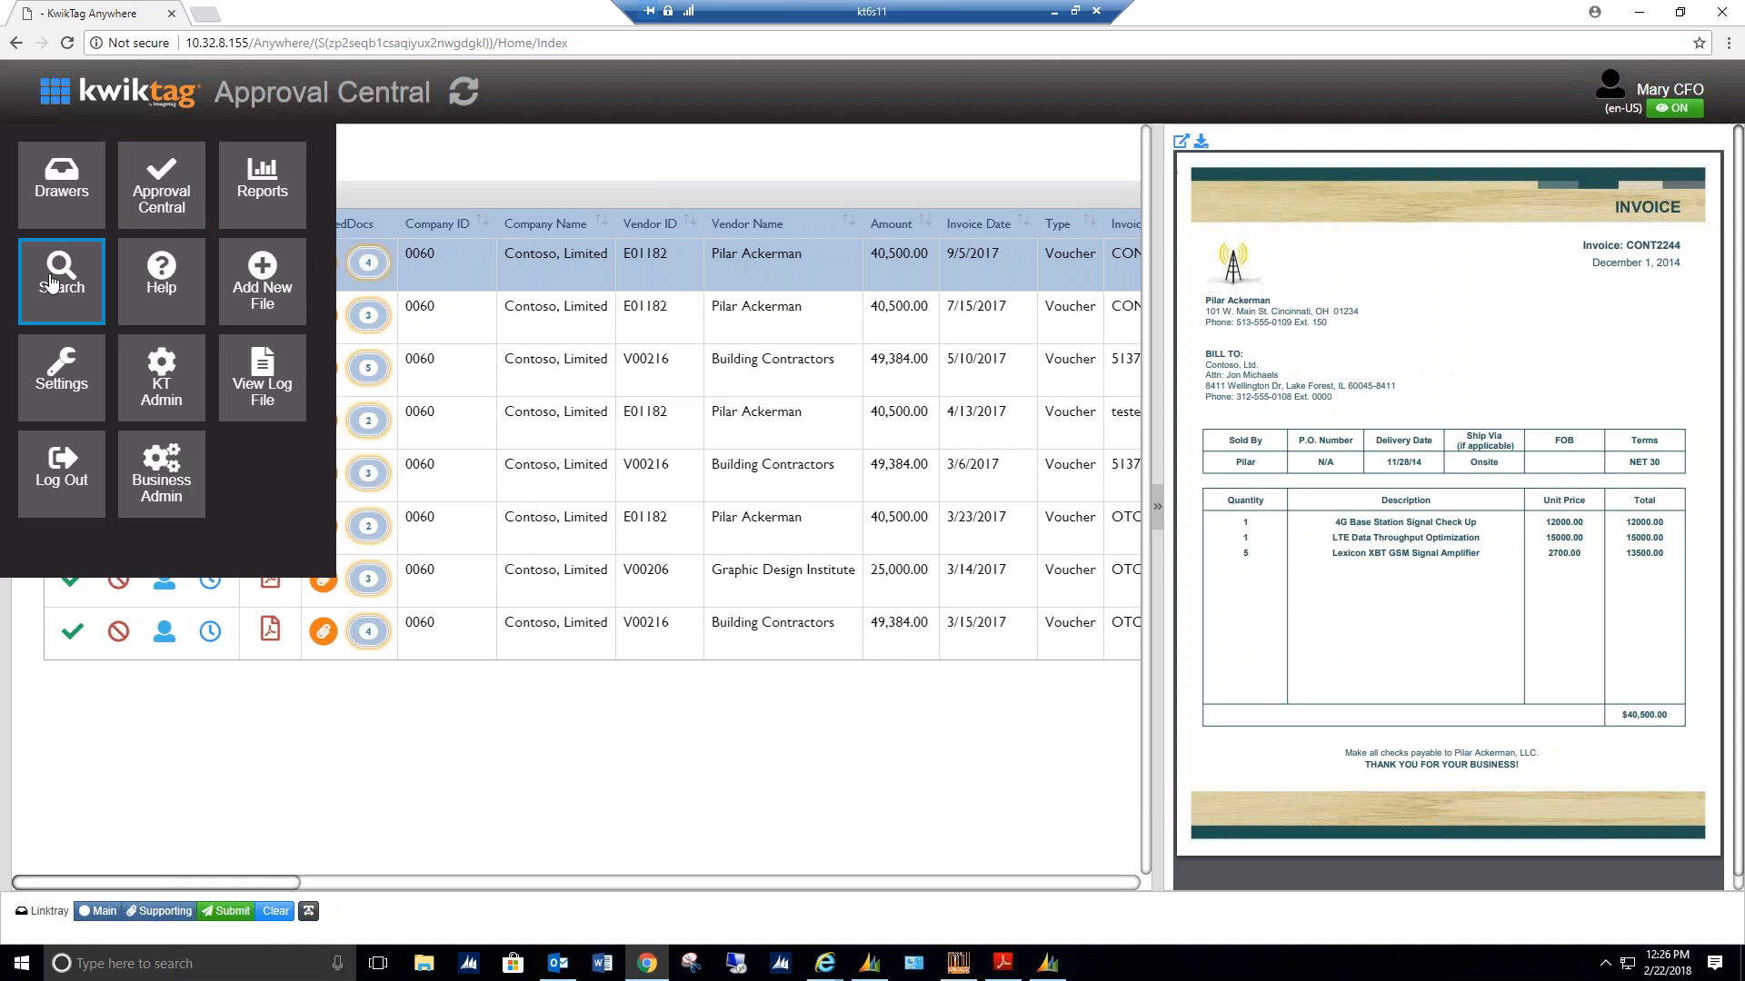
pyautogui.click(165, 202)
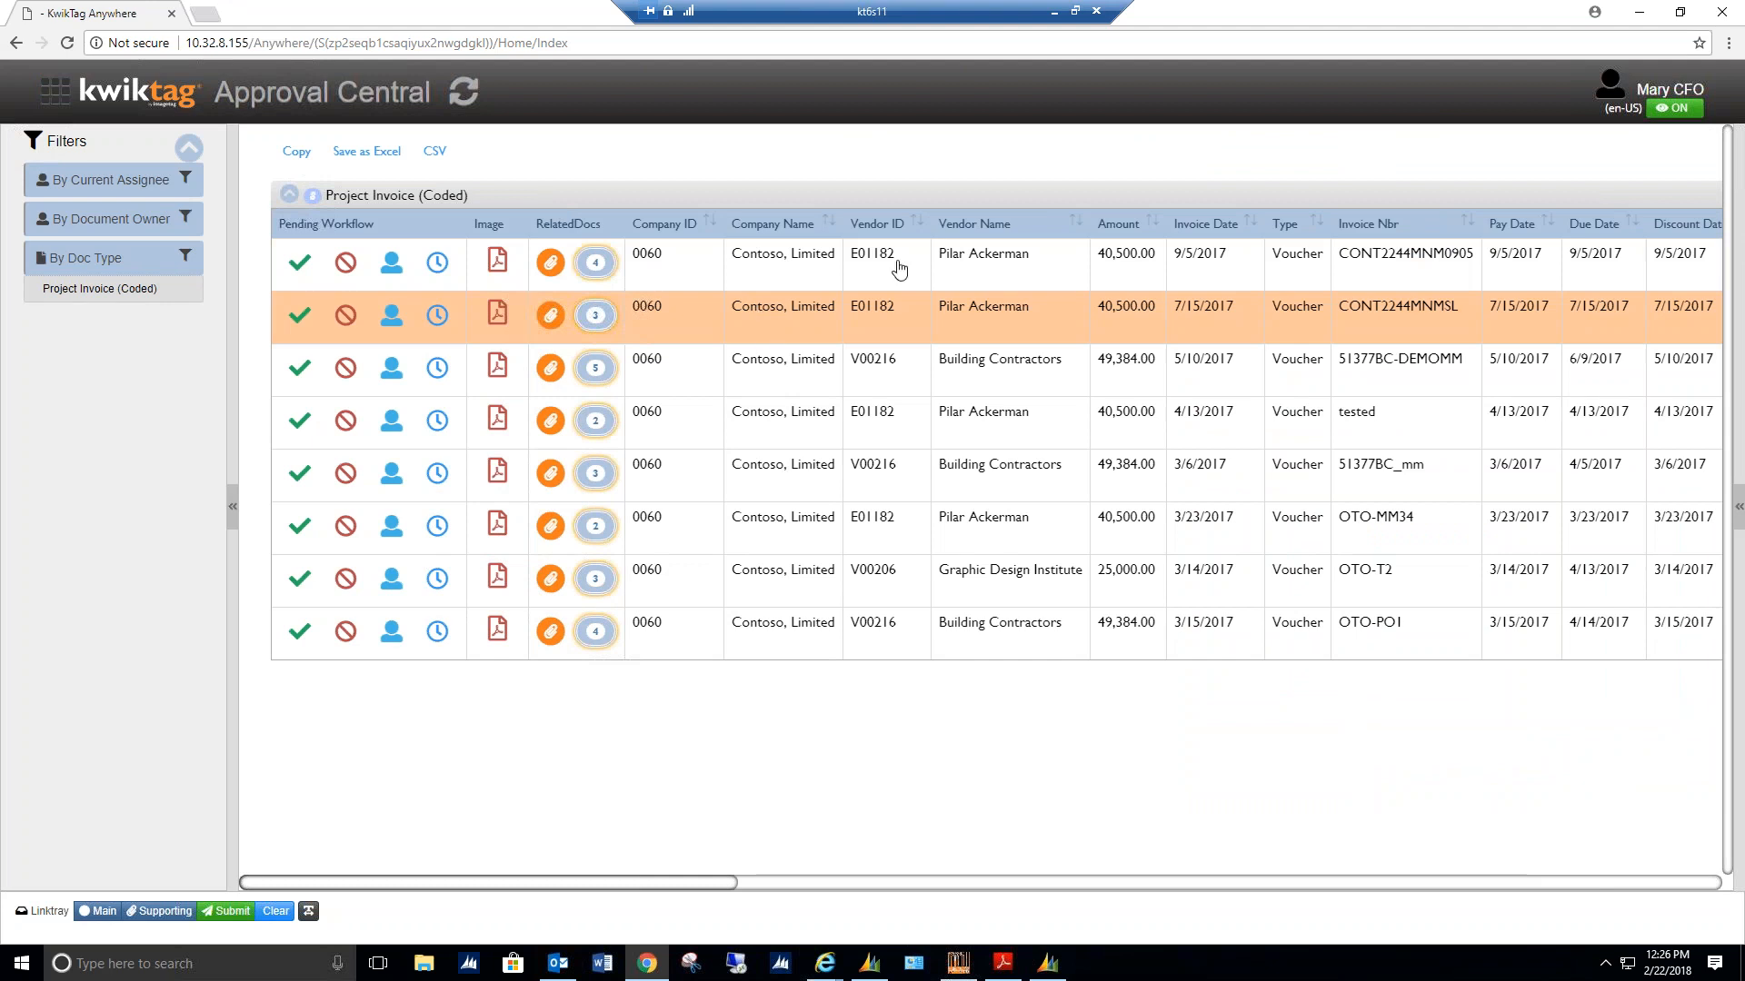
# Switch to Dynamics SL, reposition the Voucher and Adjustment Entry window and open its KwikTag Work Queue
pyautogui.click(1639, 18)
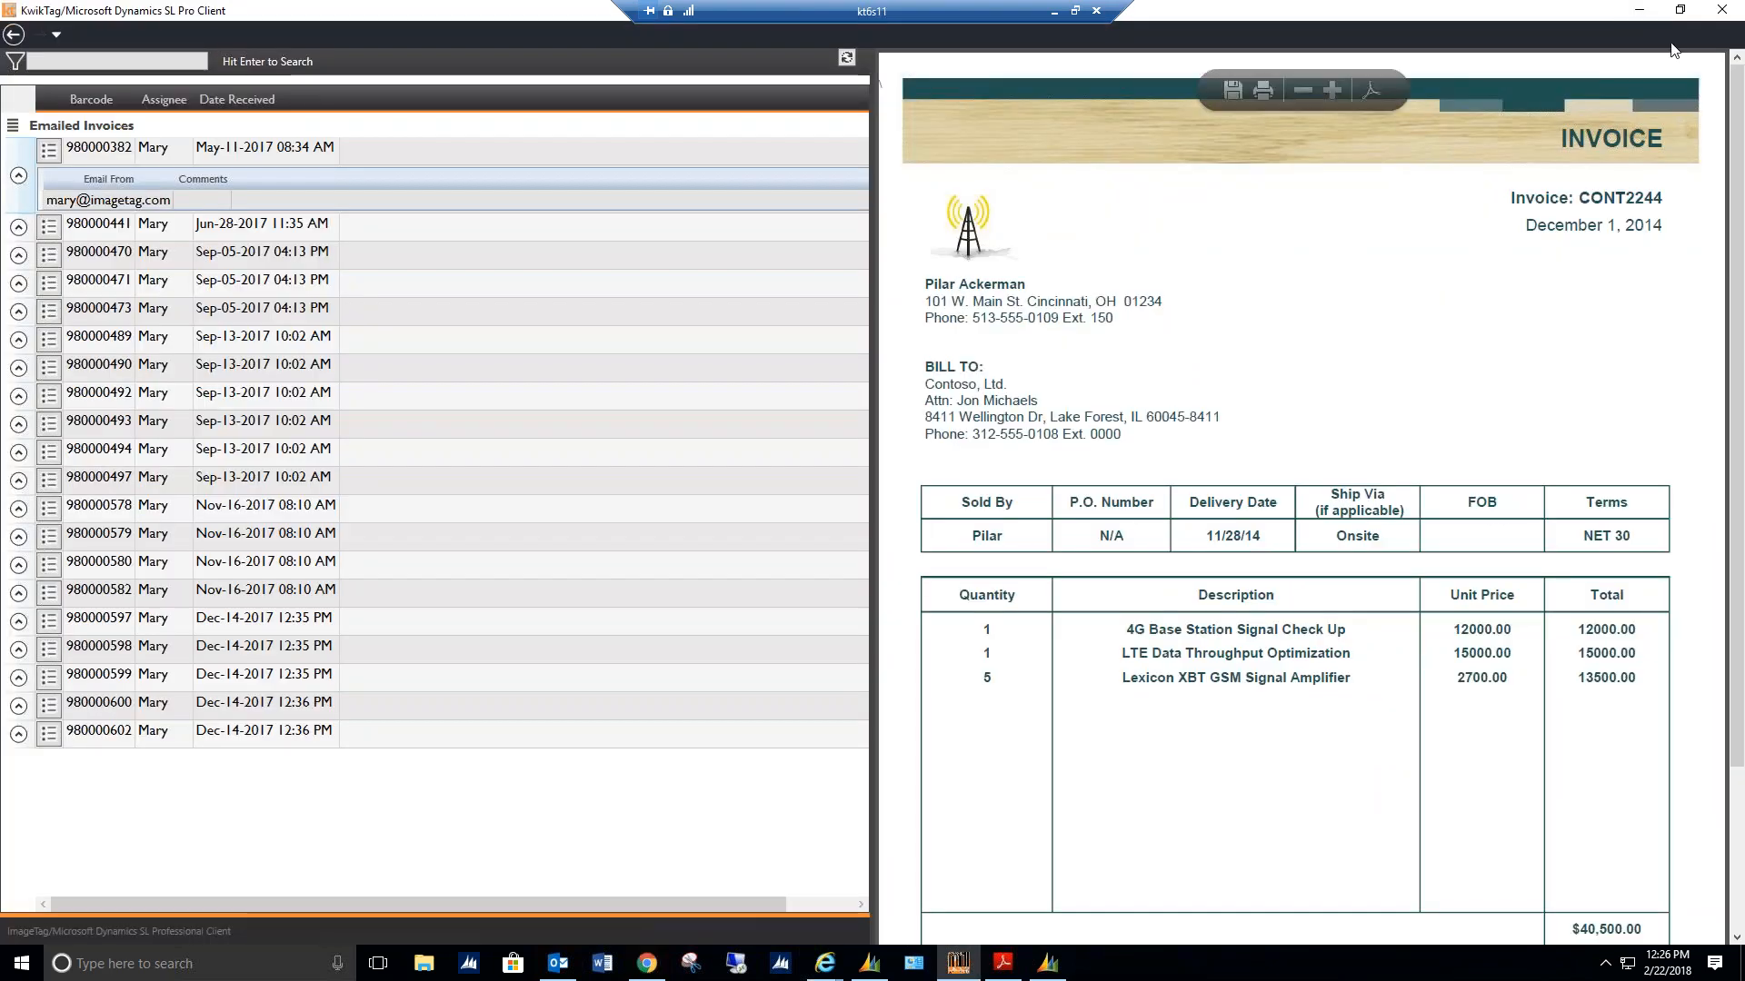
pyautogui.click(1635, 11)
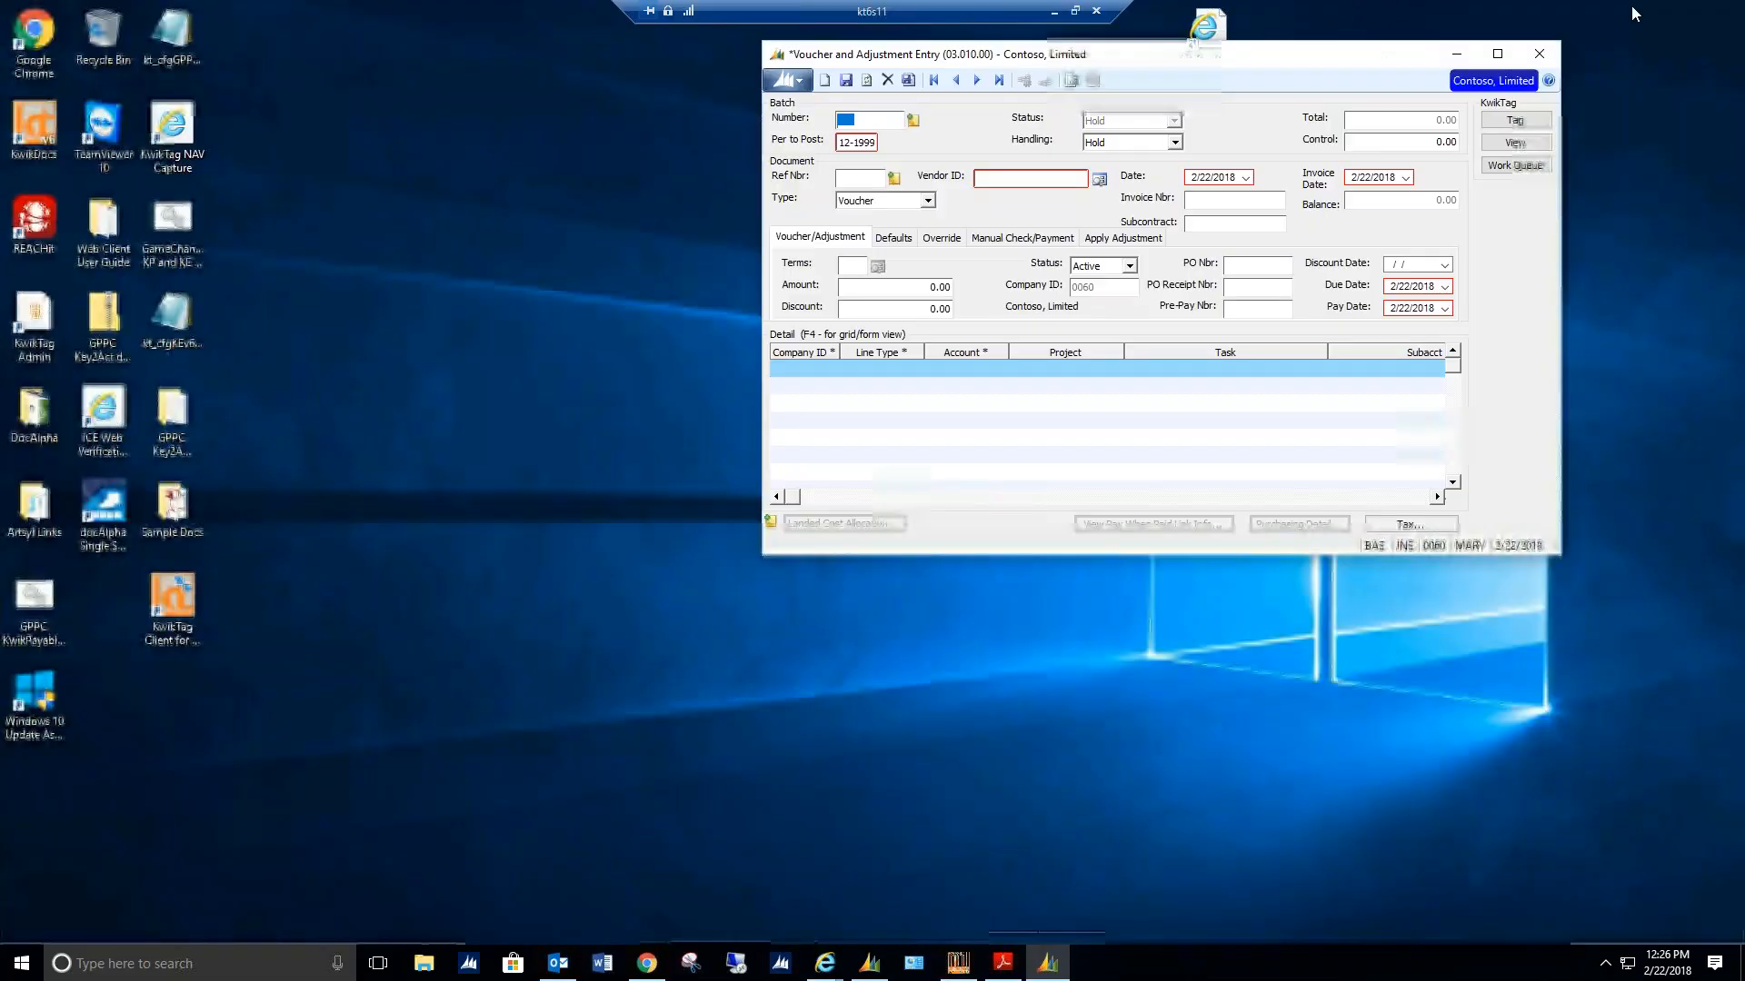
pyautogui.click(864, 971)
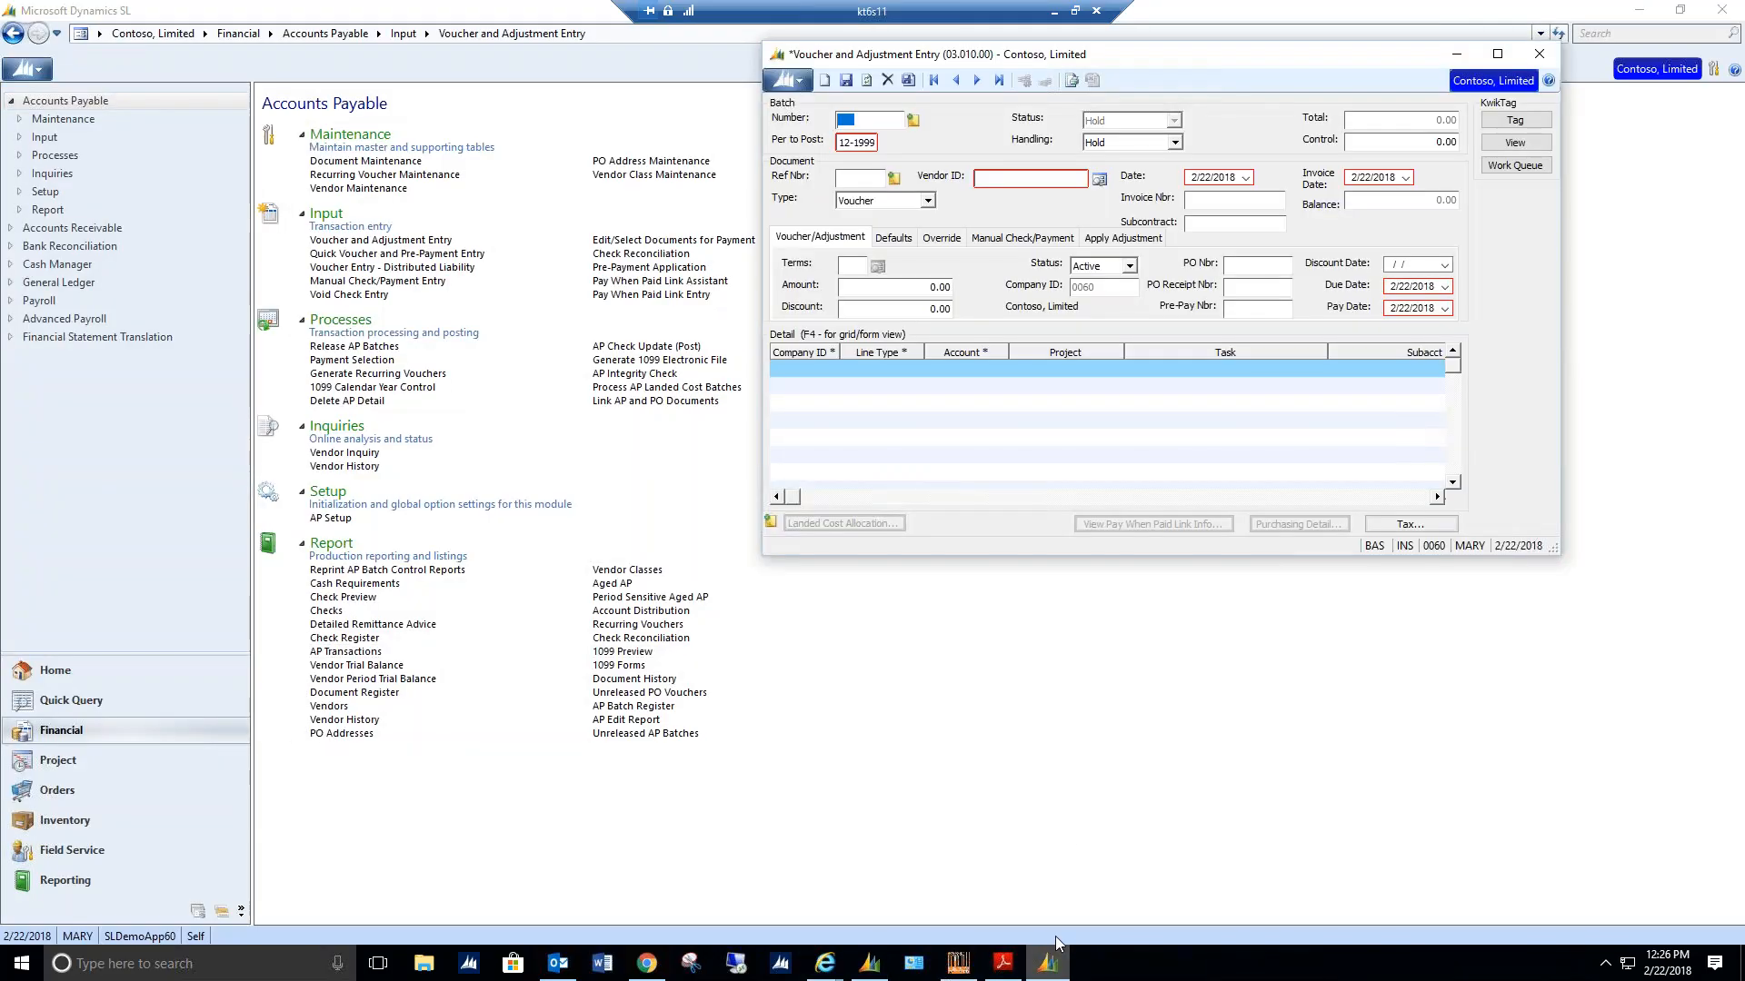
pyautogui.moveTo(1142, 55); pyautogui.dragTo(881, 111)
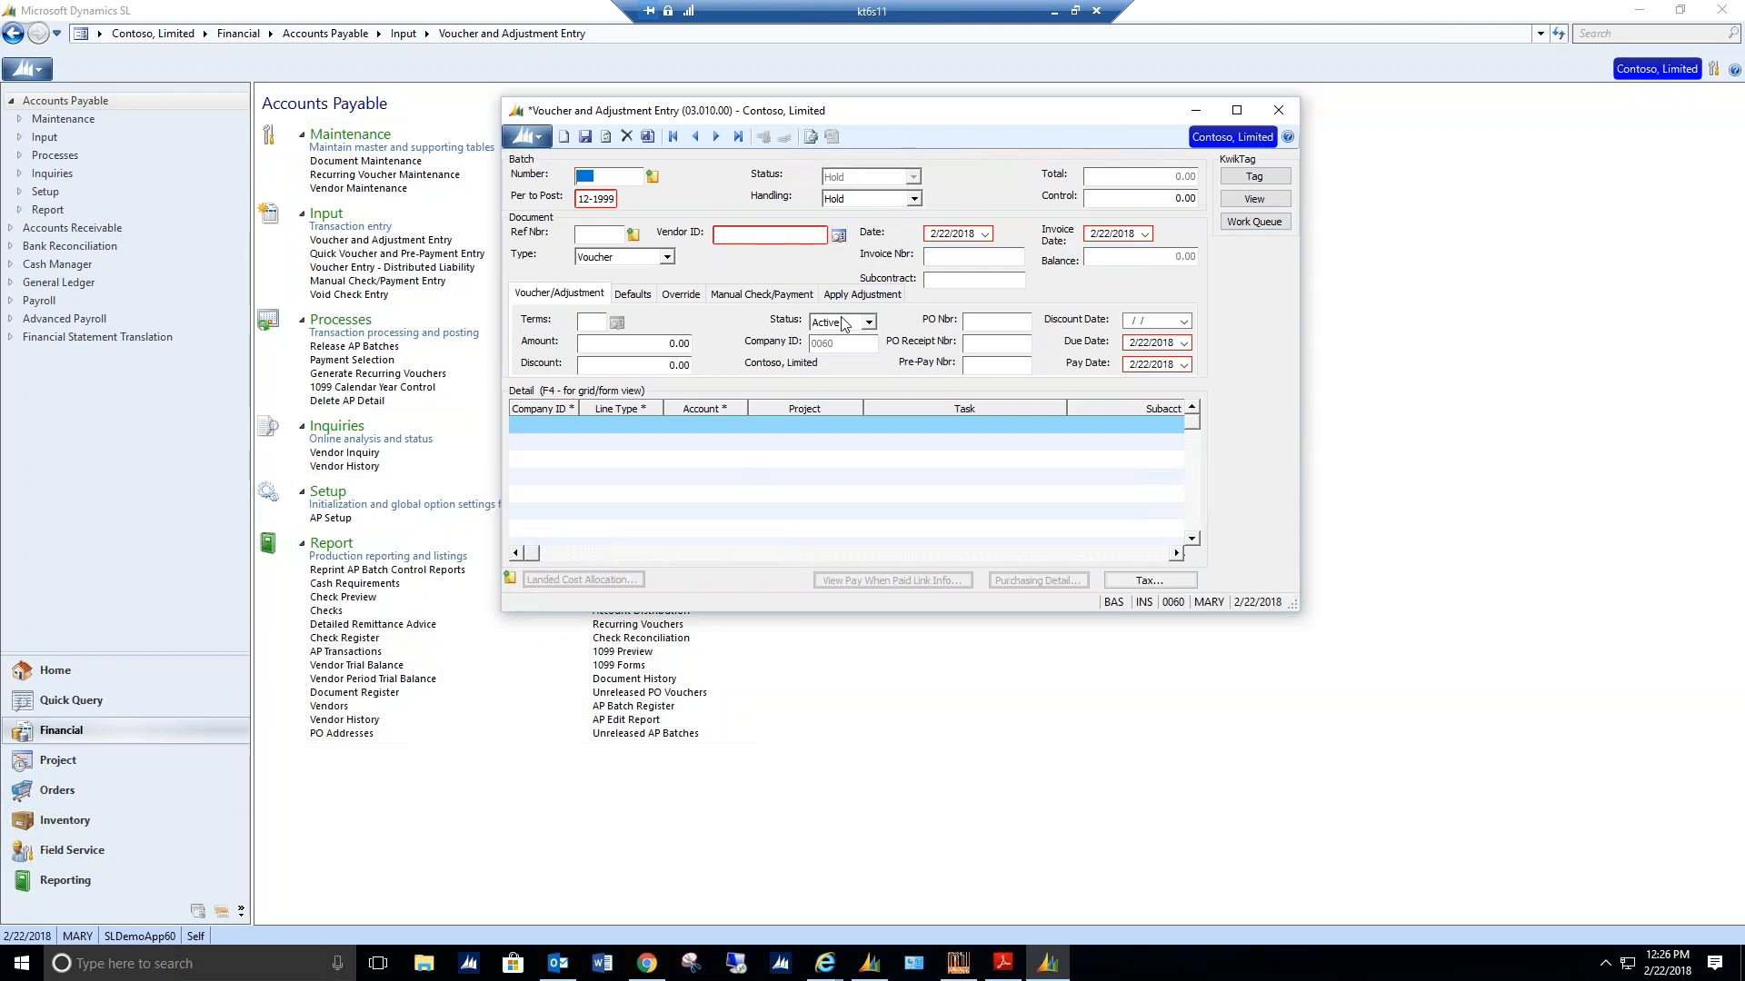
pyautogui.click(1264, 224)
pyautogui.click(1257, 222)
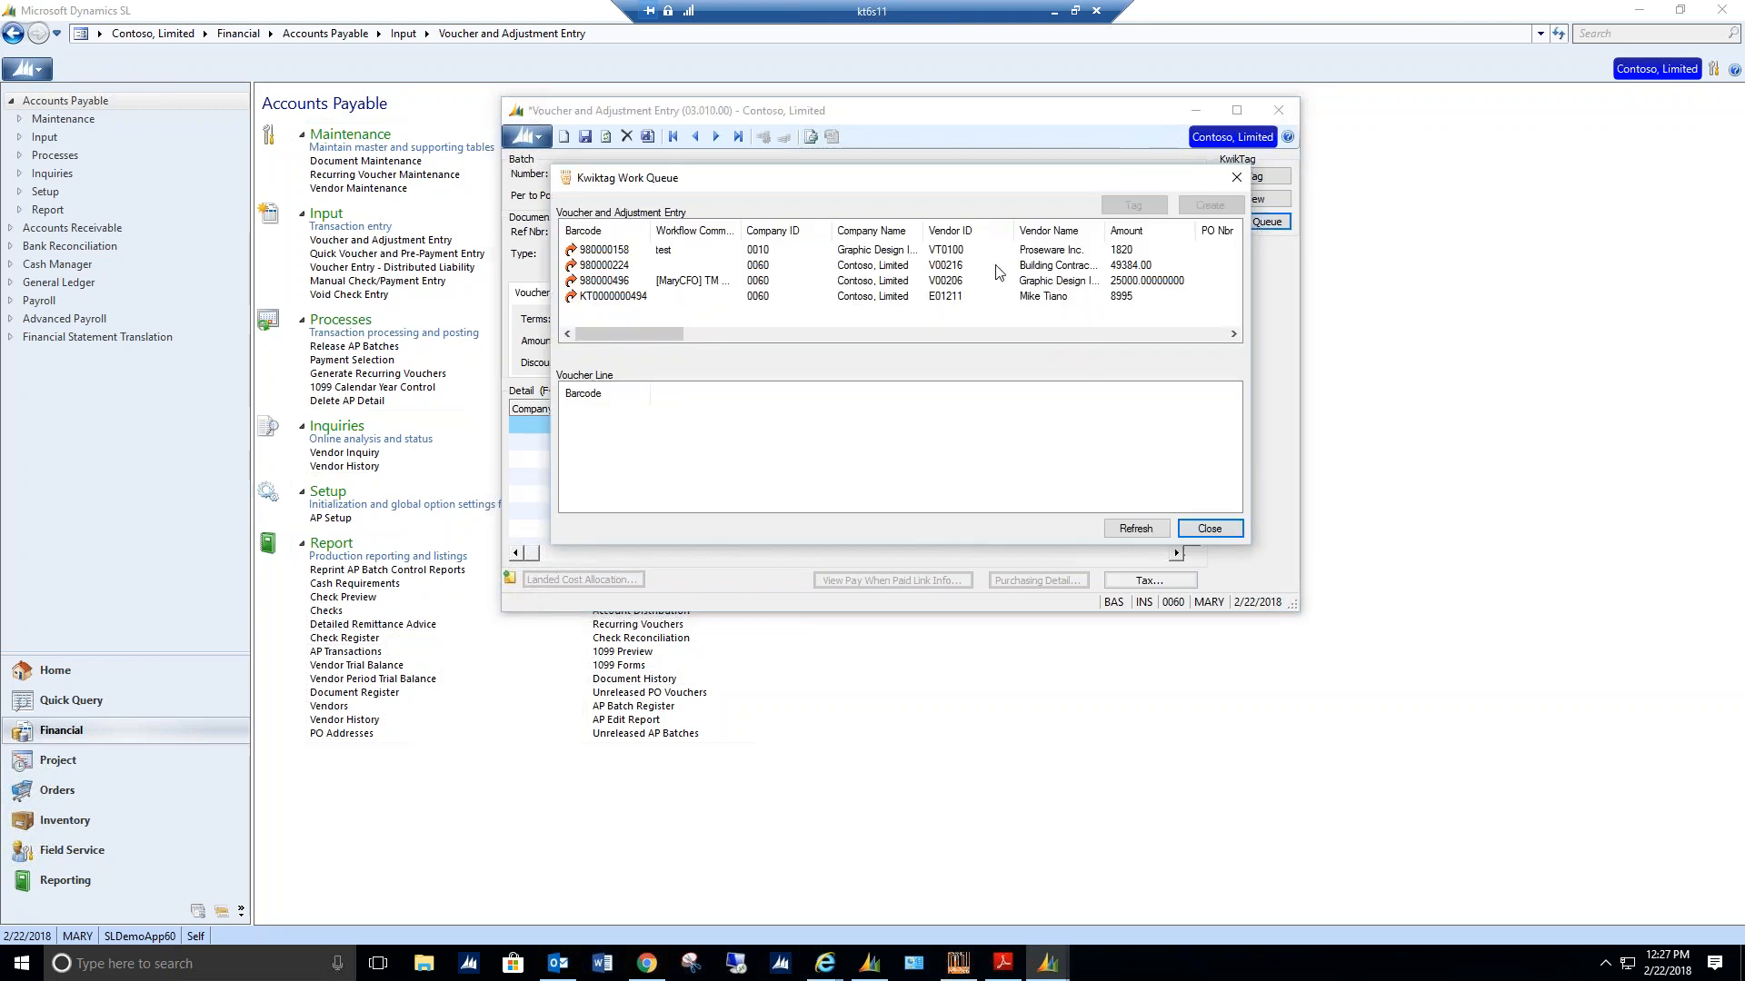
# Select the approved 25000 Graphic Design Institute invoice, widen the Workflow Comments column, and view and close its PDF
pyautogui.click(688, 283)
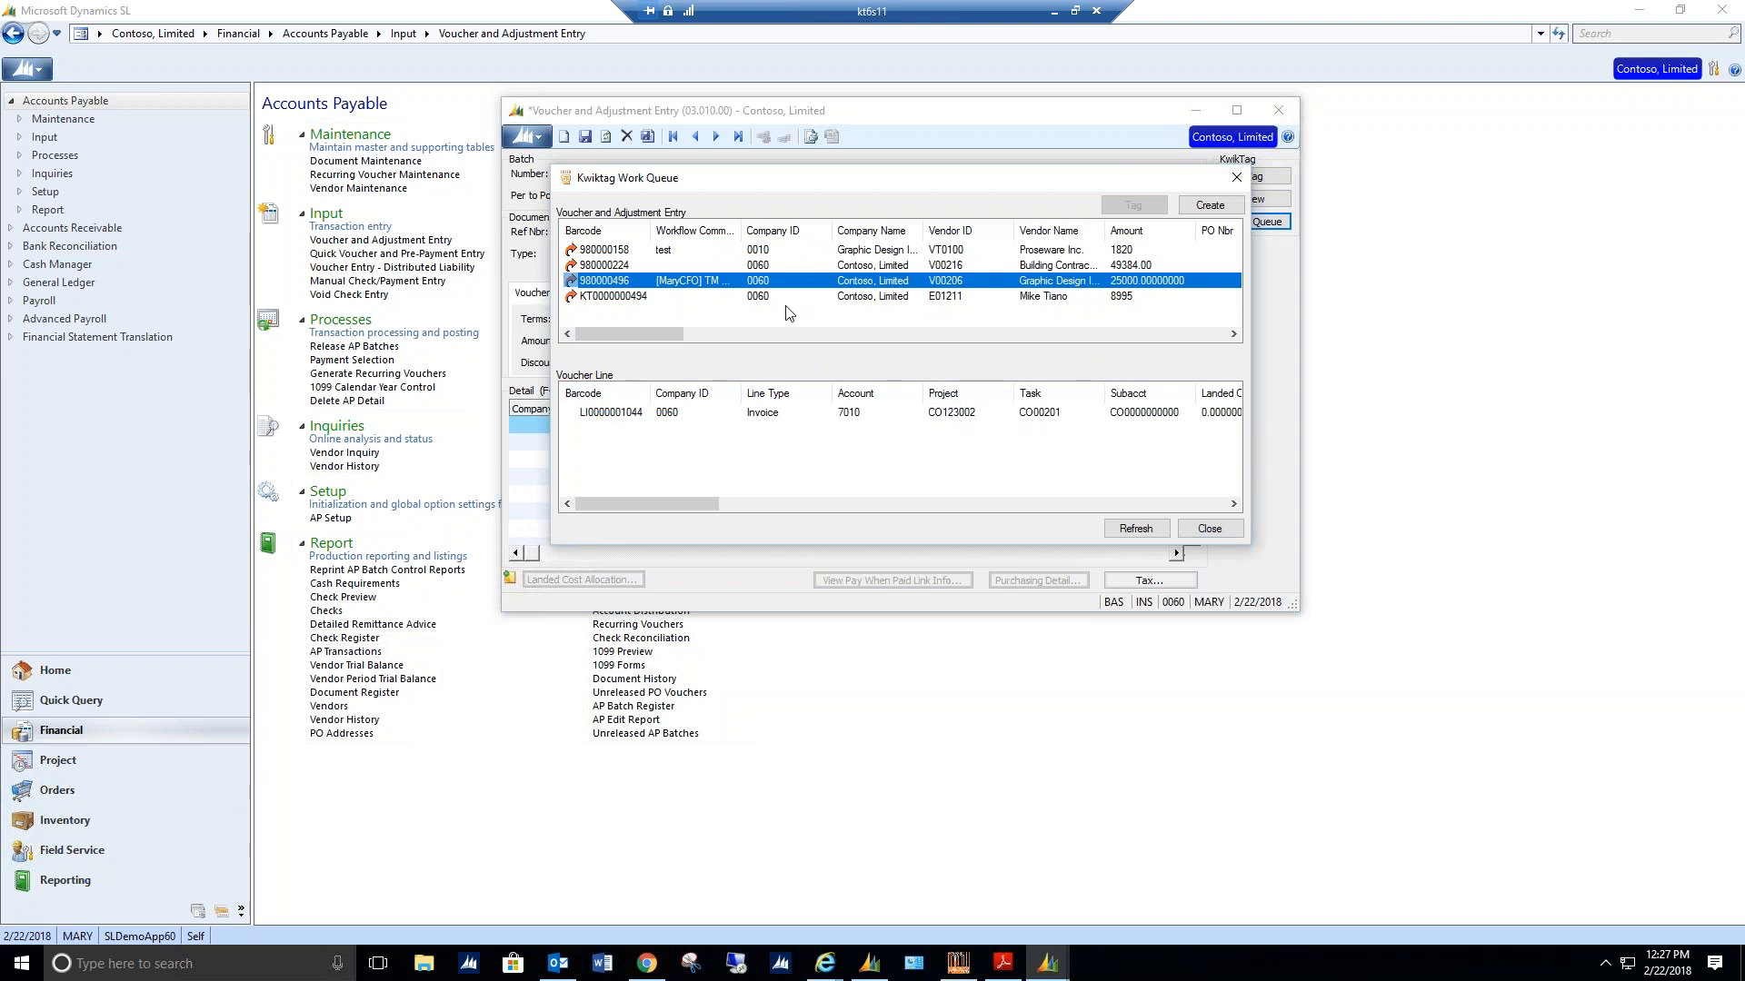
pyautogui.moveTo(743, 230); pyautogui.dragTo(810, 230)
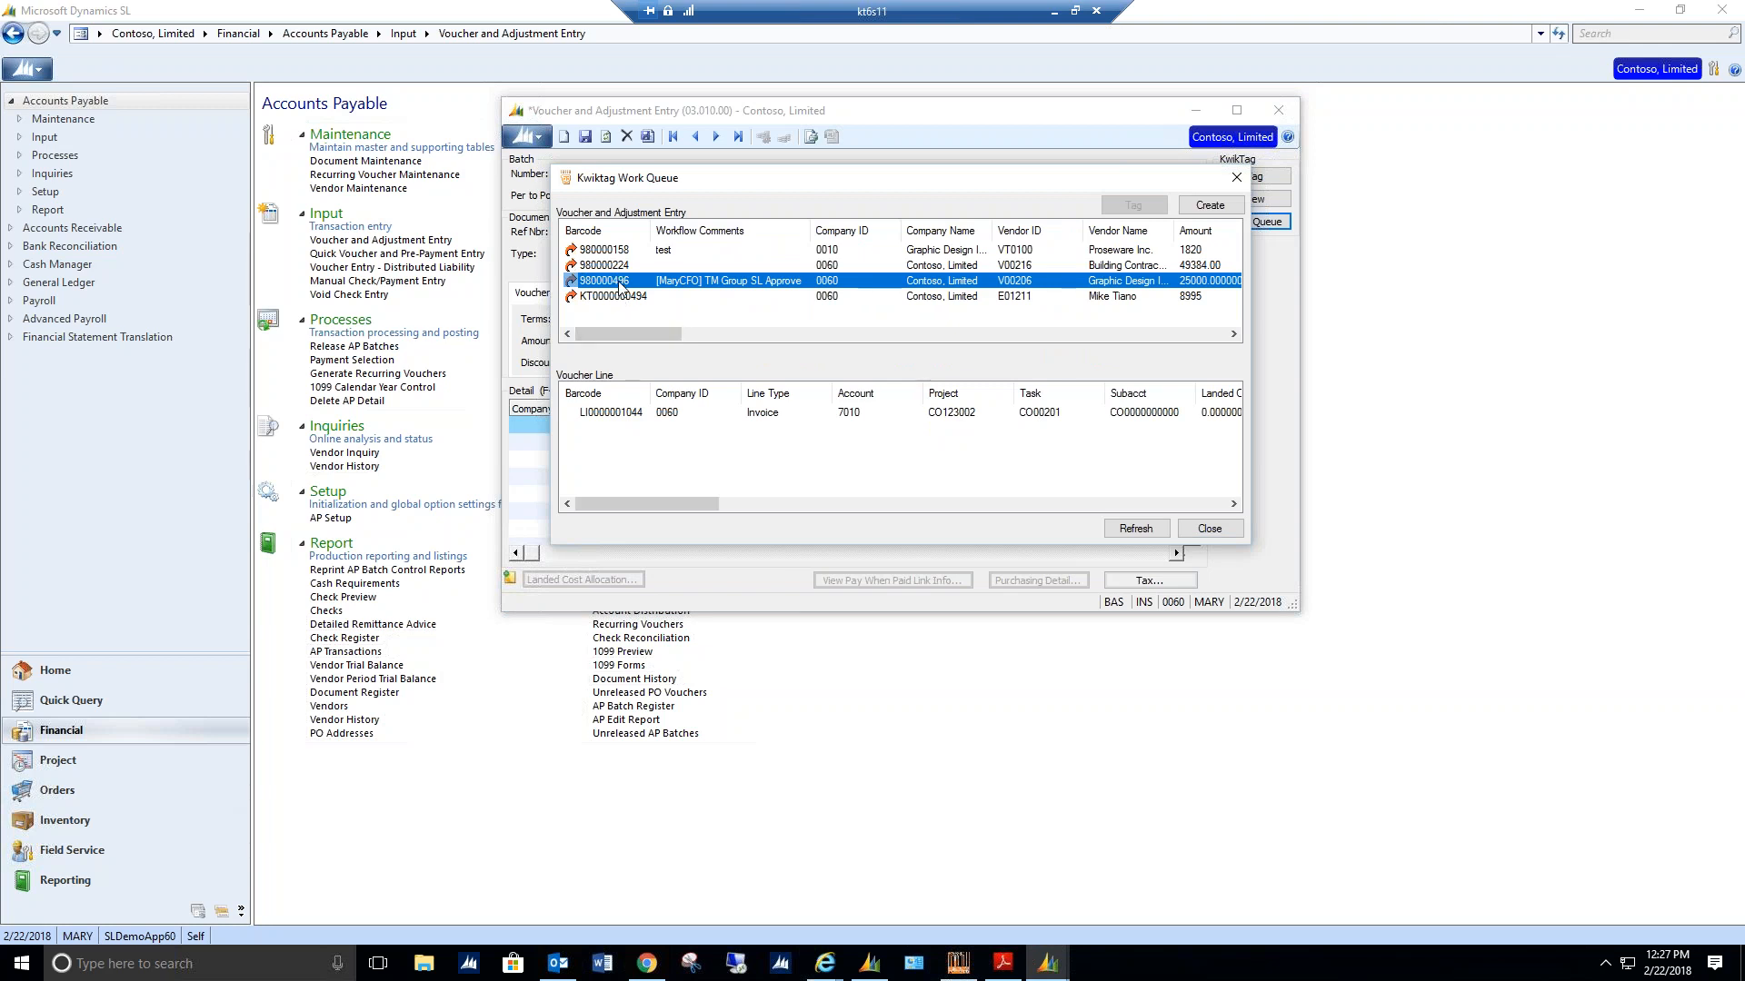
pyautogui.moveTo(622, 284)
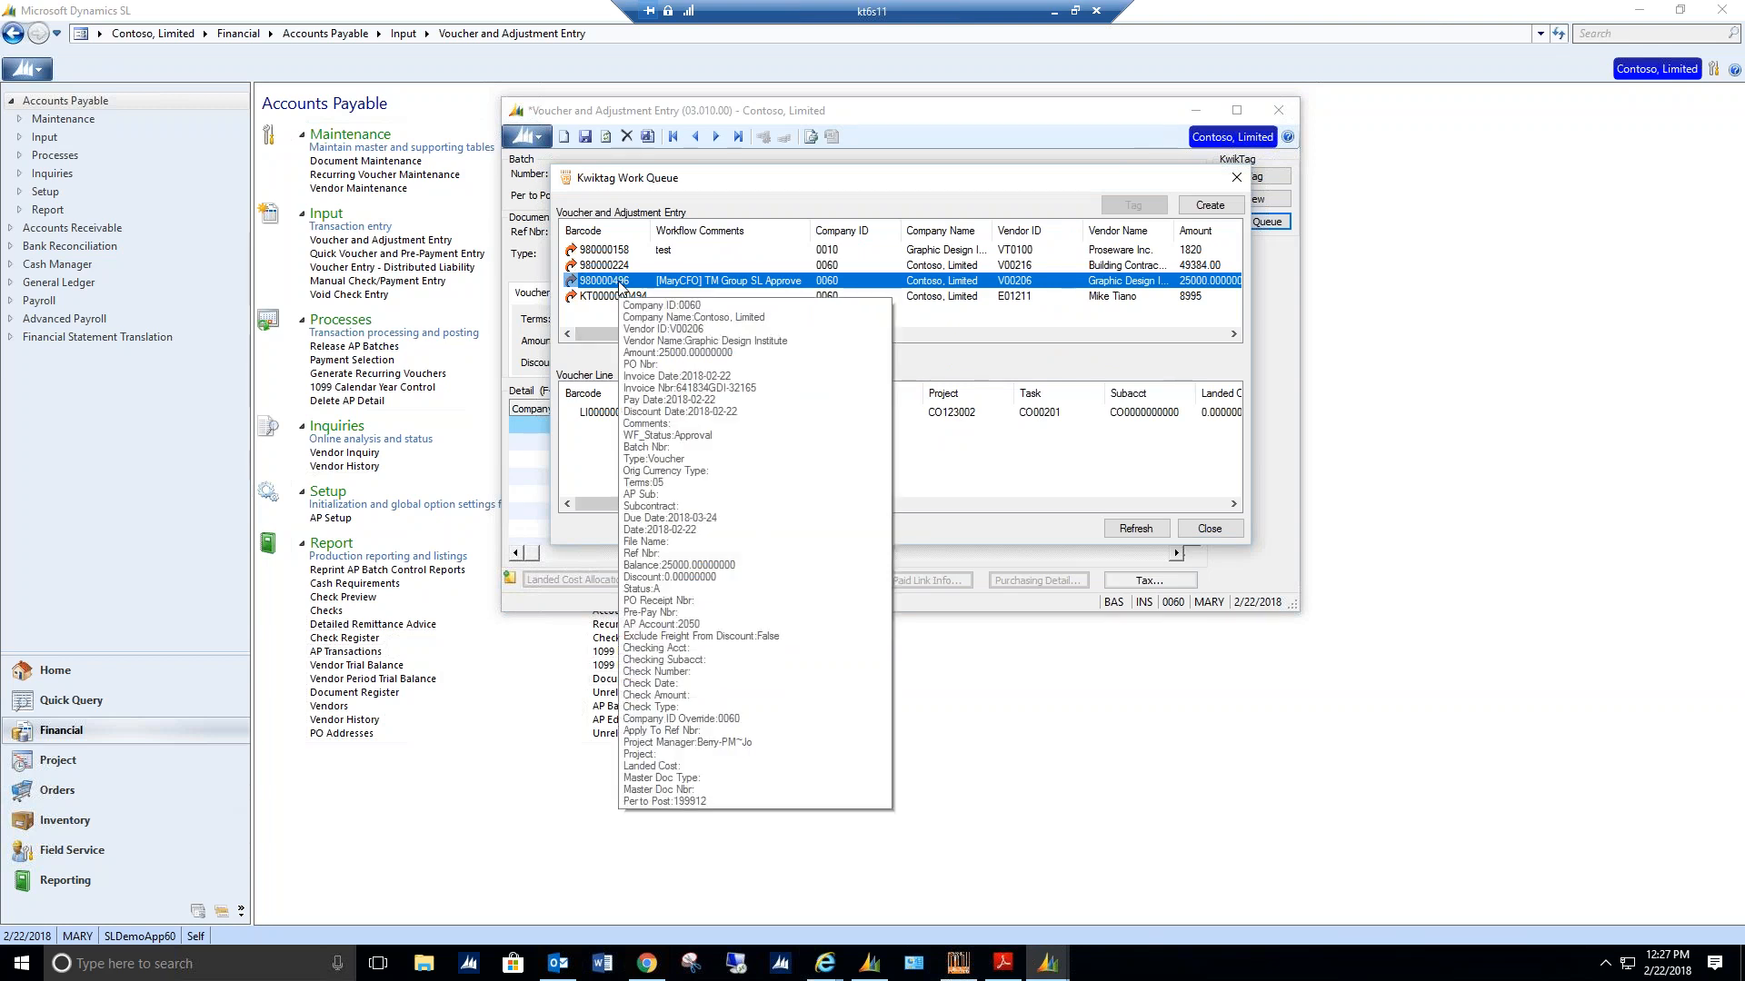
pyautogui.rightClick(622, 284)
pyautogui.click(664, 341)
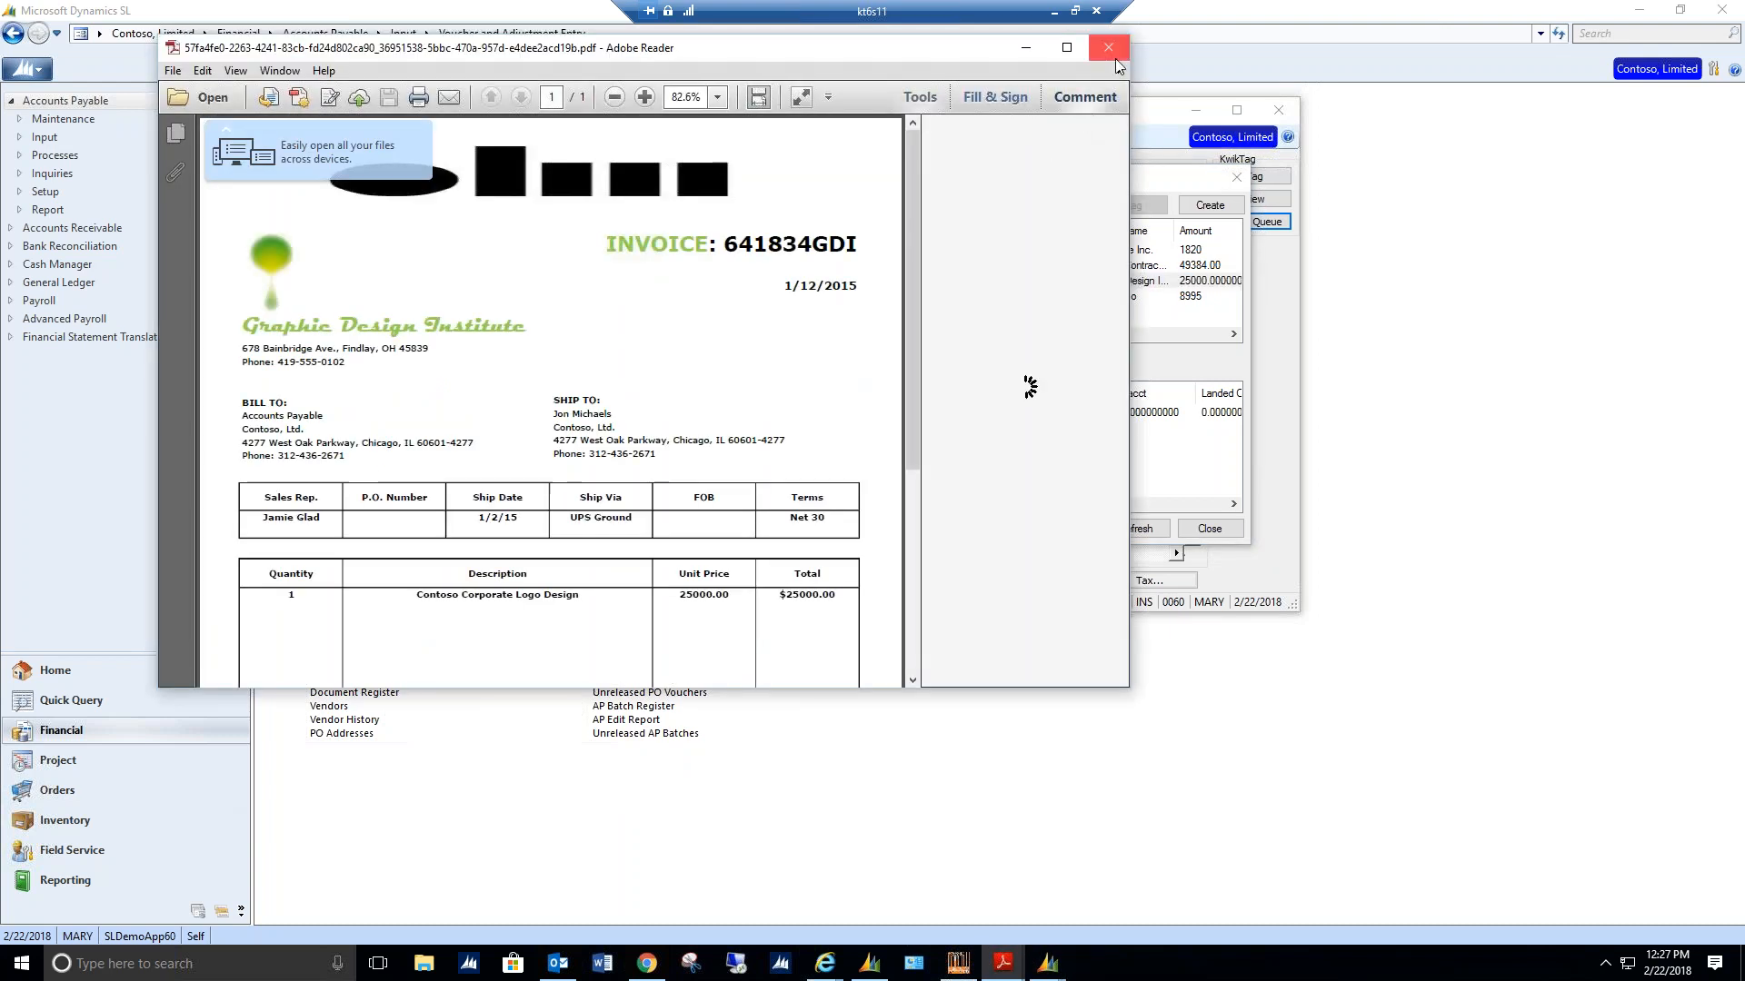
pyautogui.click(1107, 48)
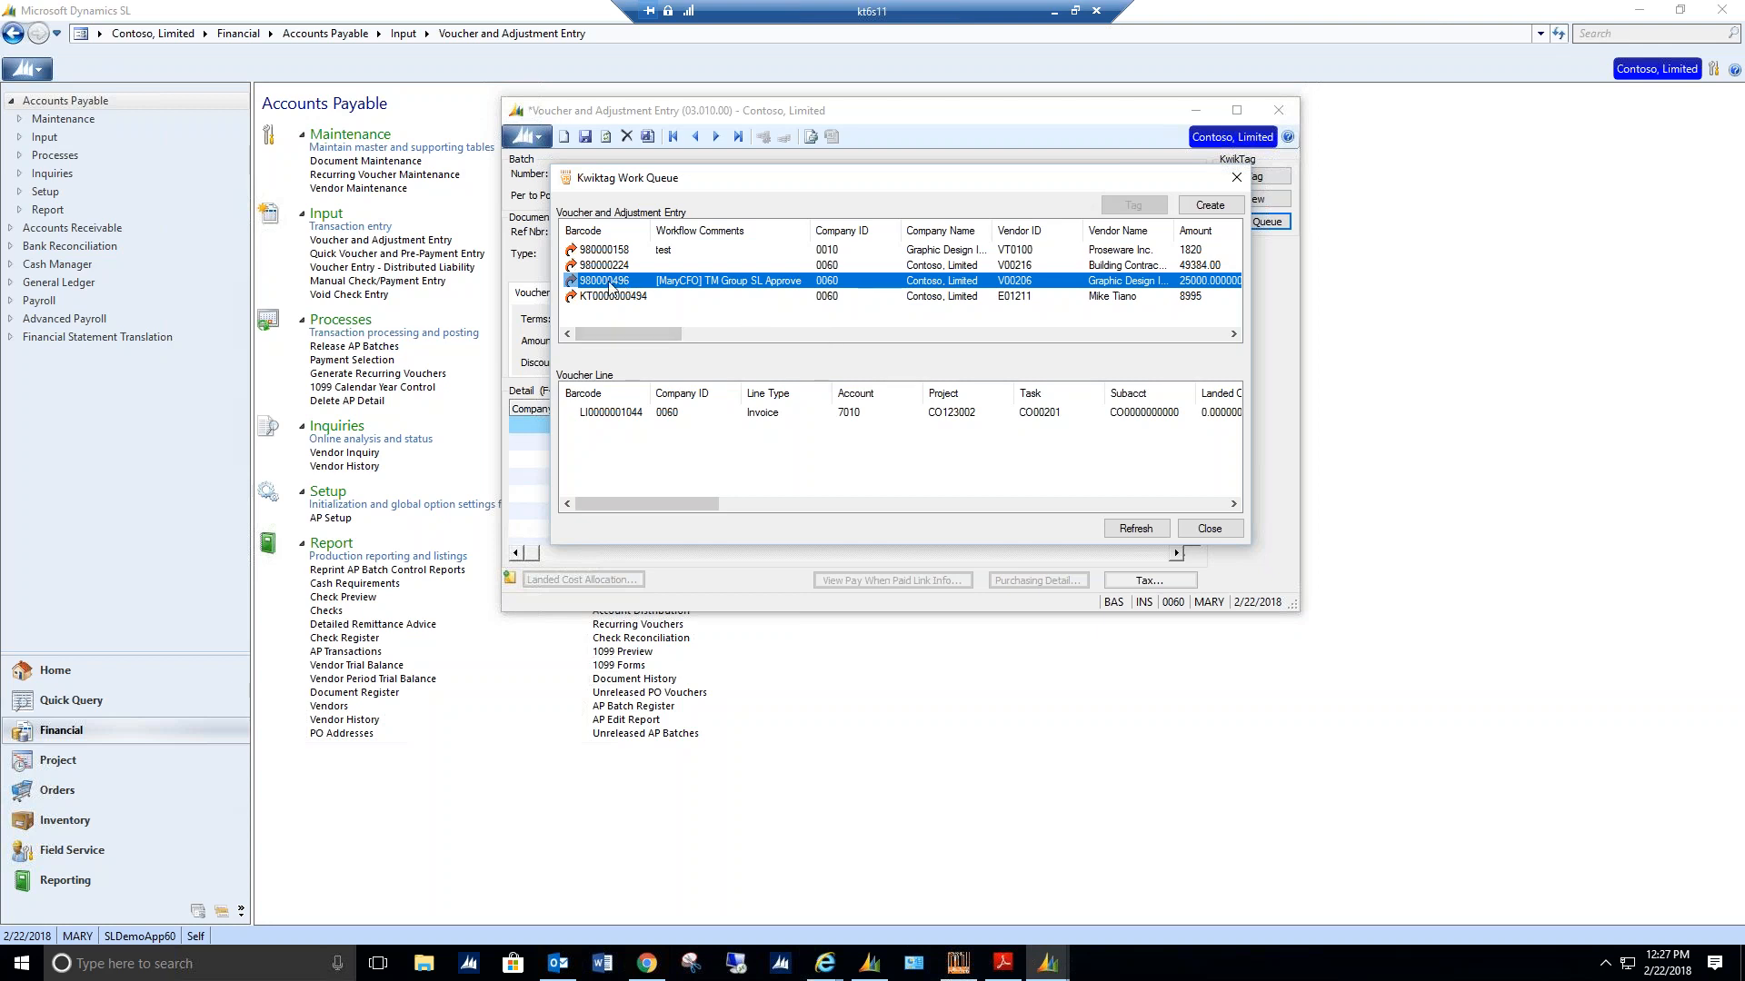
# Create the voucher for the approved Graphic Design Institute invoice in a new batch and close the work queue
pyautogui.moveTo(614, 287)
pyautogui.click(1210, 206)
pyautogui.click(1209, 205)
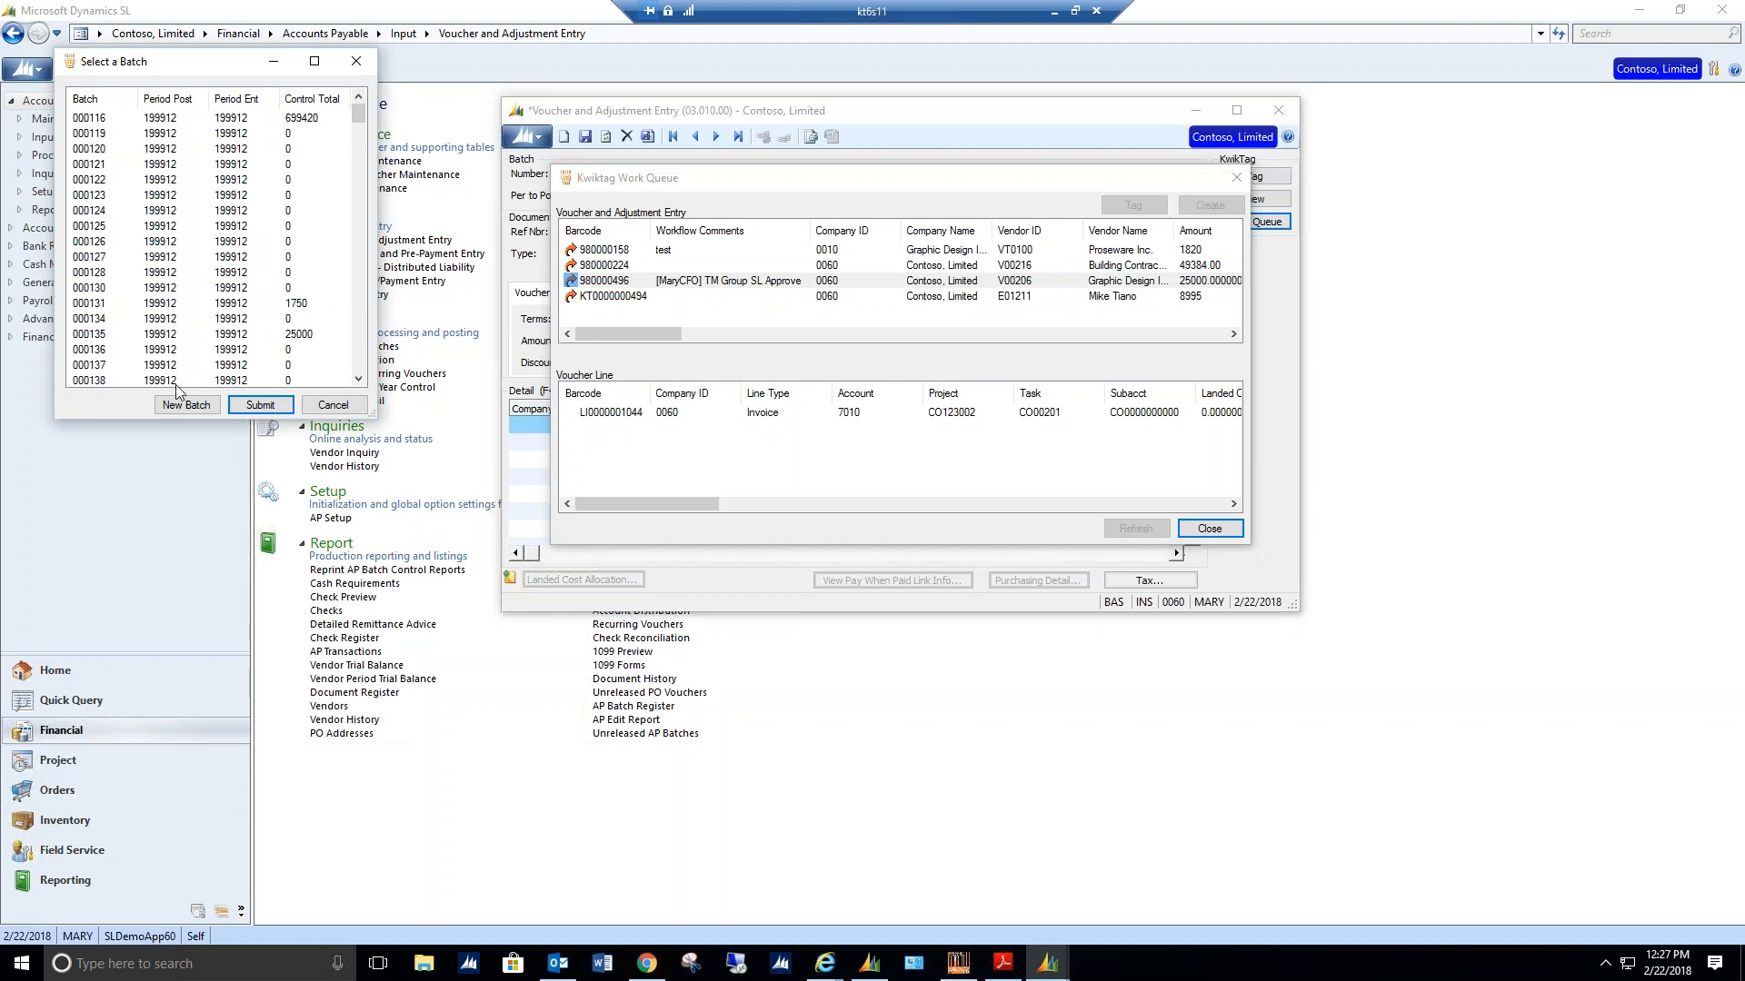
pyautogui.click(176, 412)
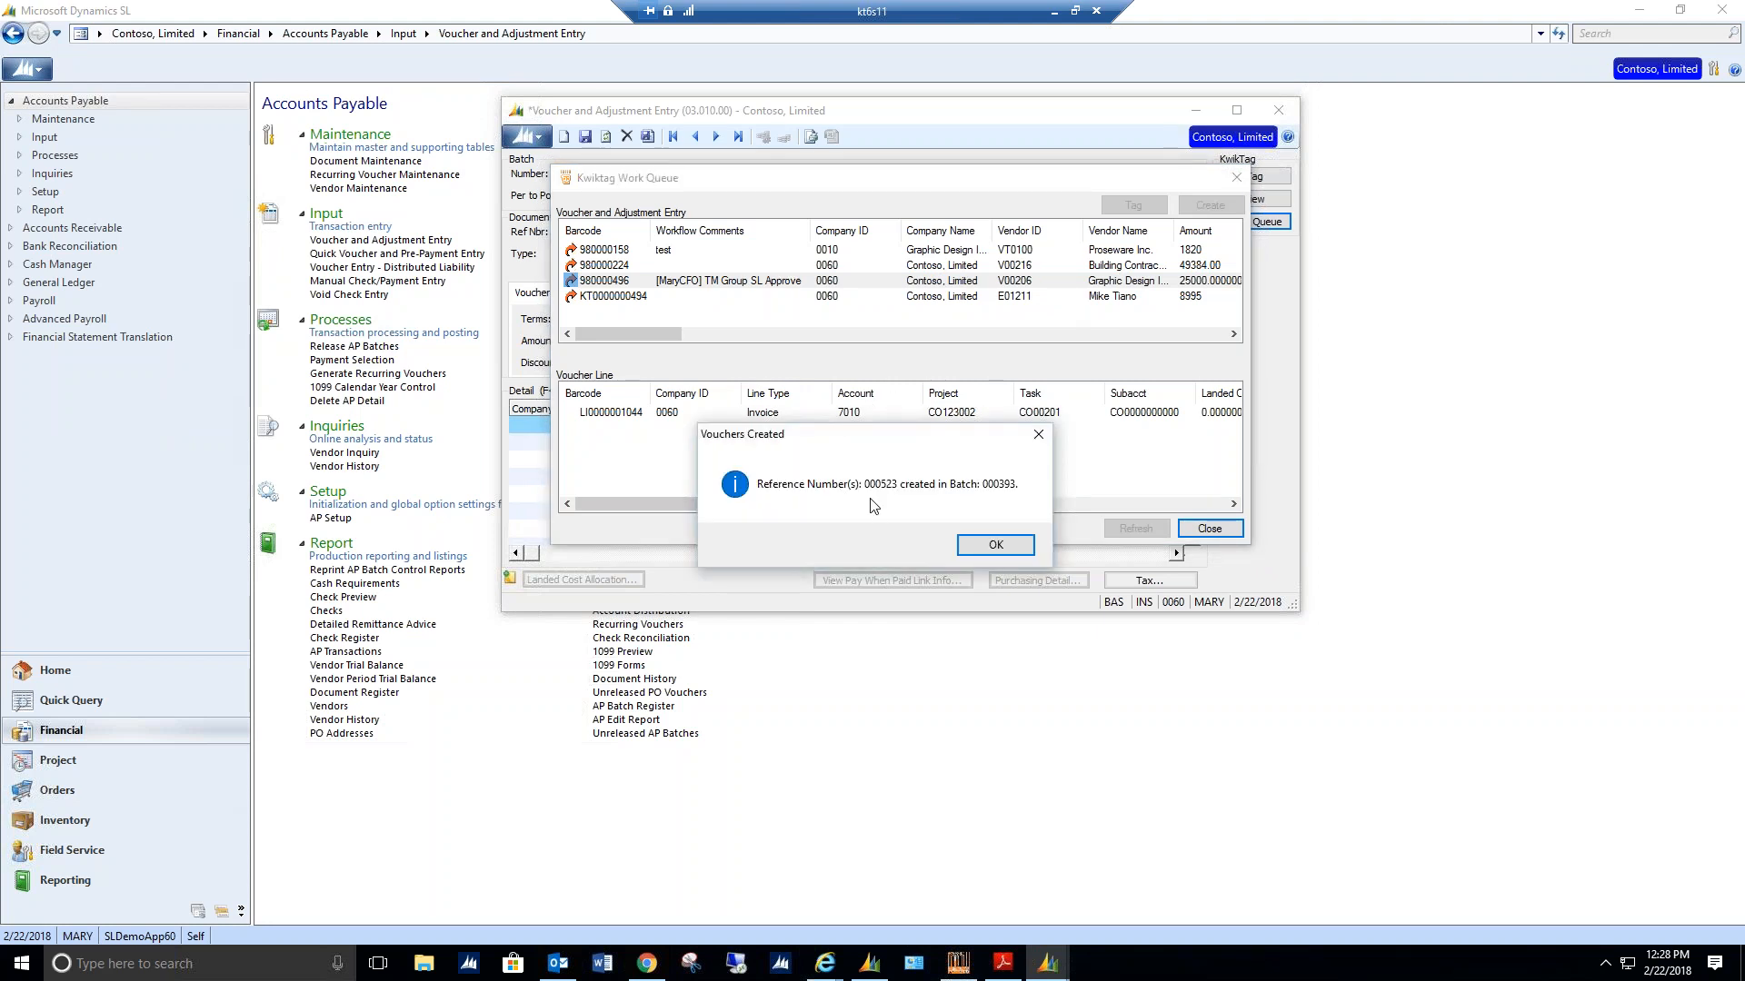
pyautogui.click(974, 545)
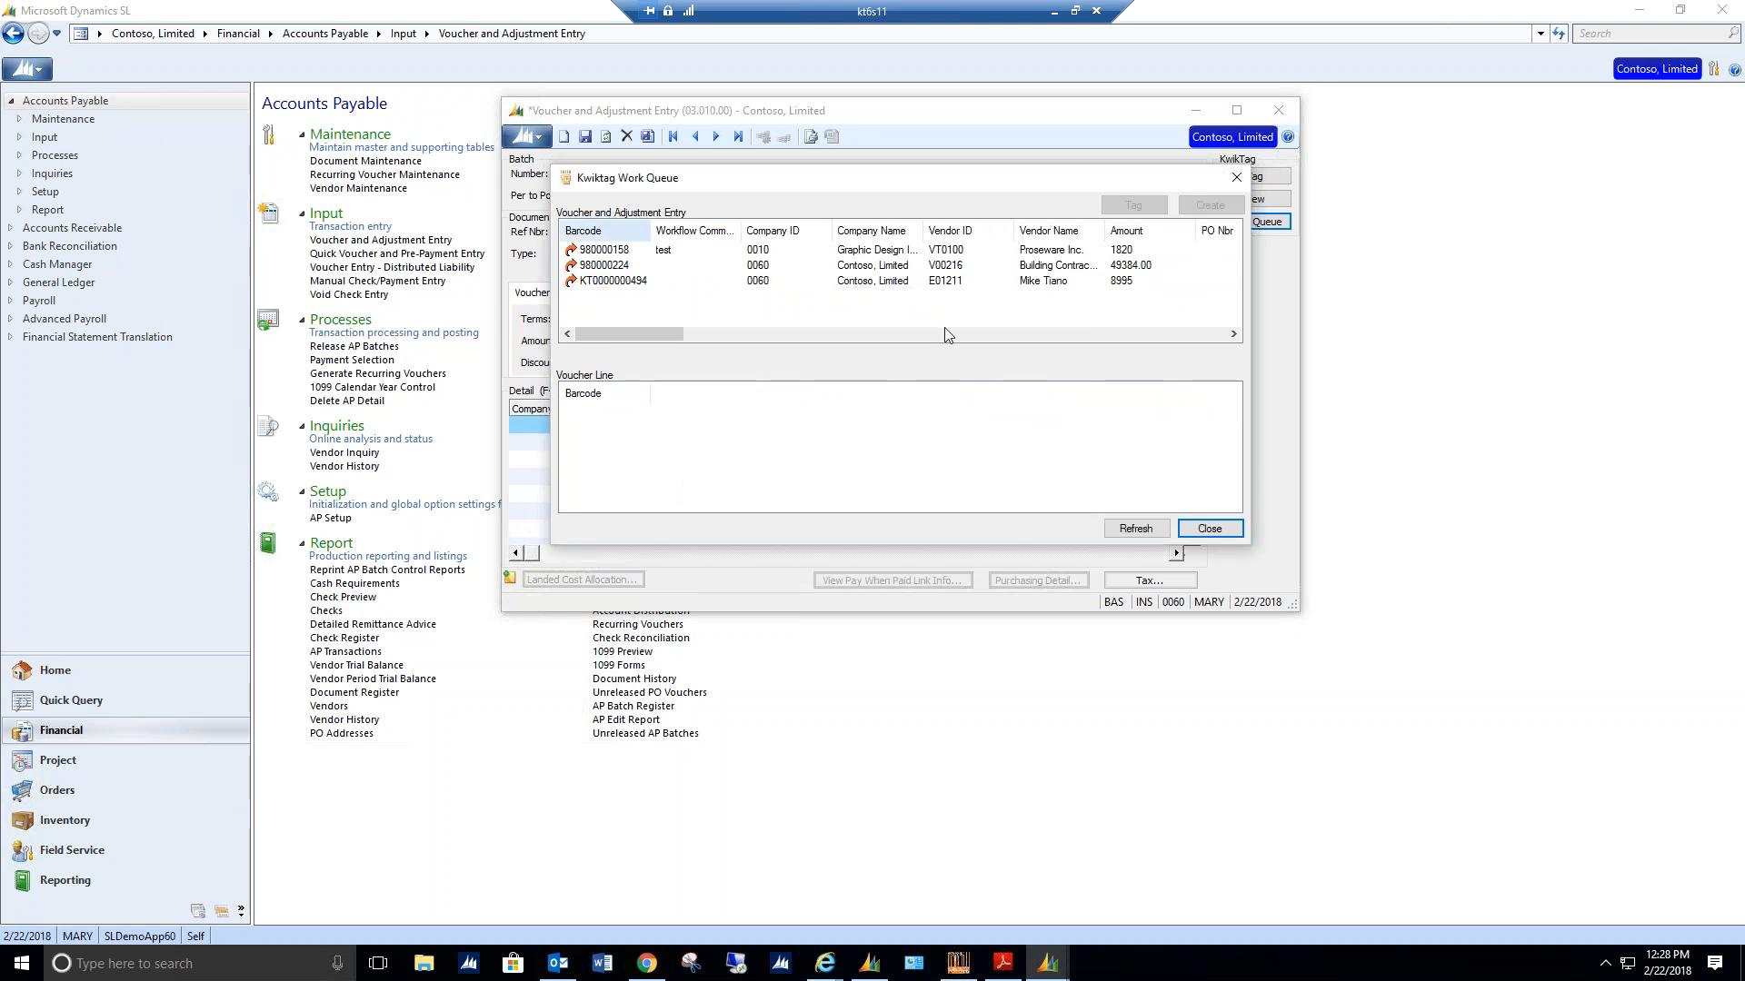
pyautogui.click(1237, 178)
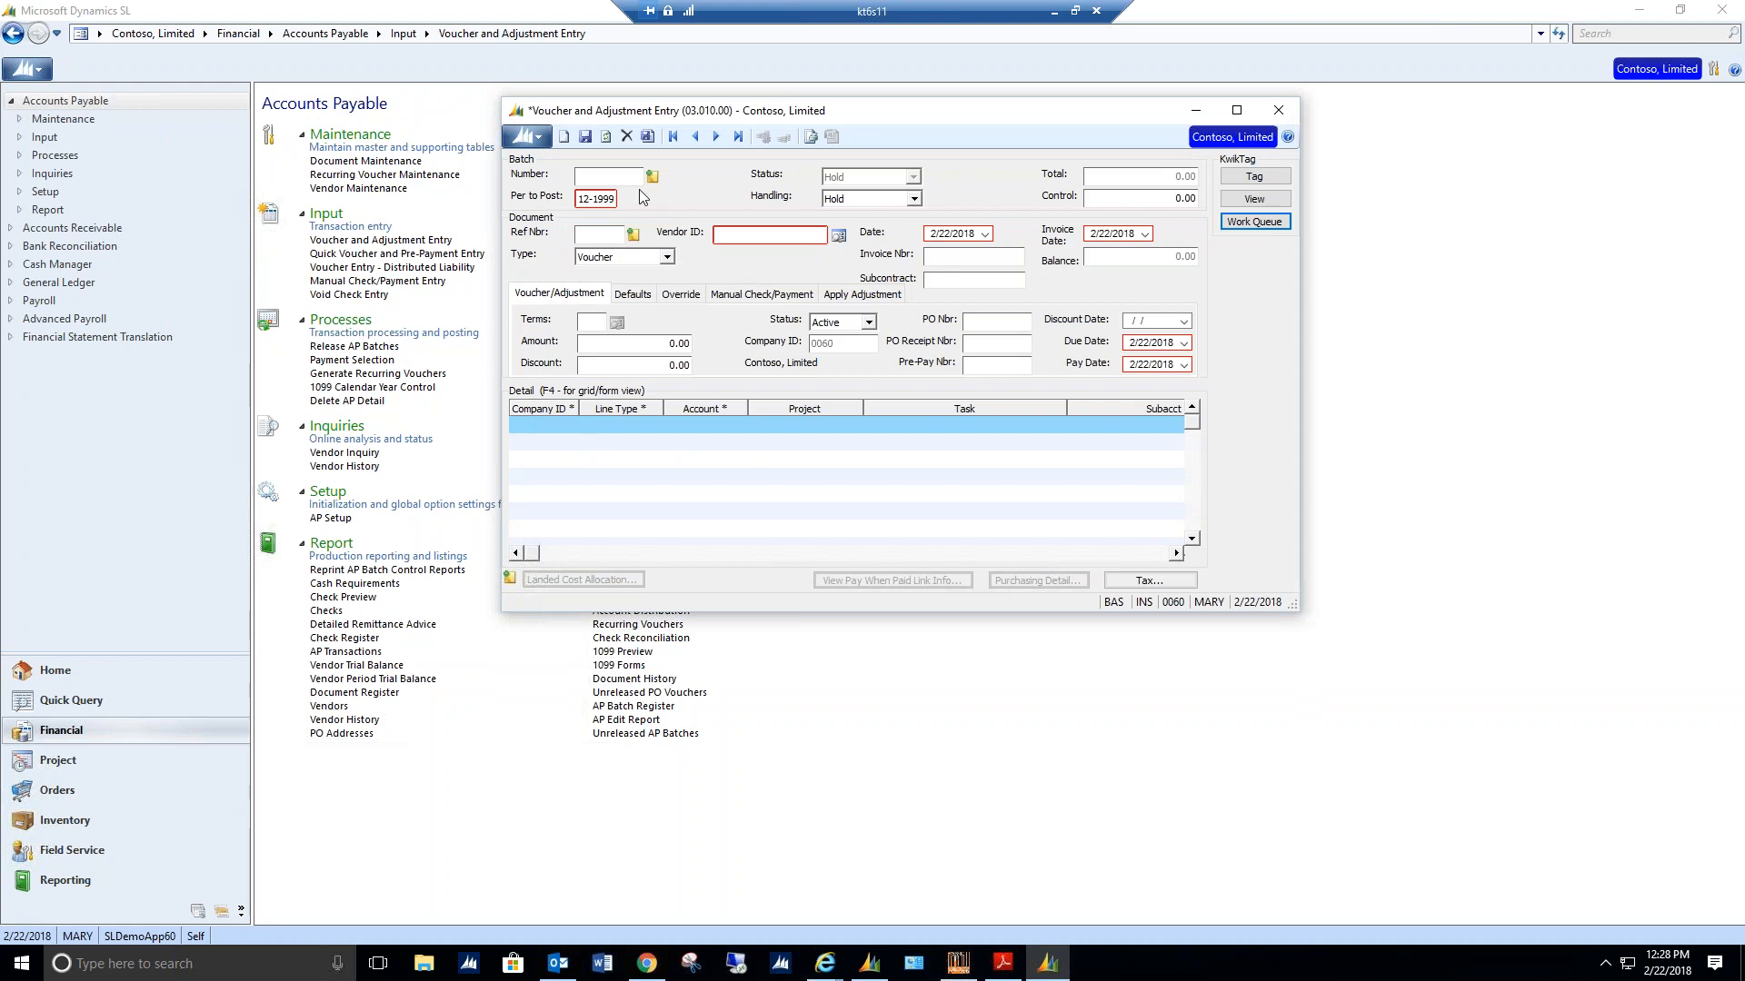
pyautogui.doubleClick(615, 176)
pyautogui.click(723, 632)
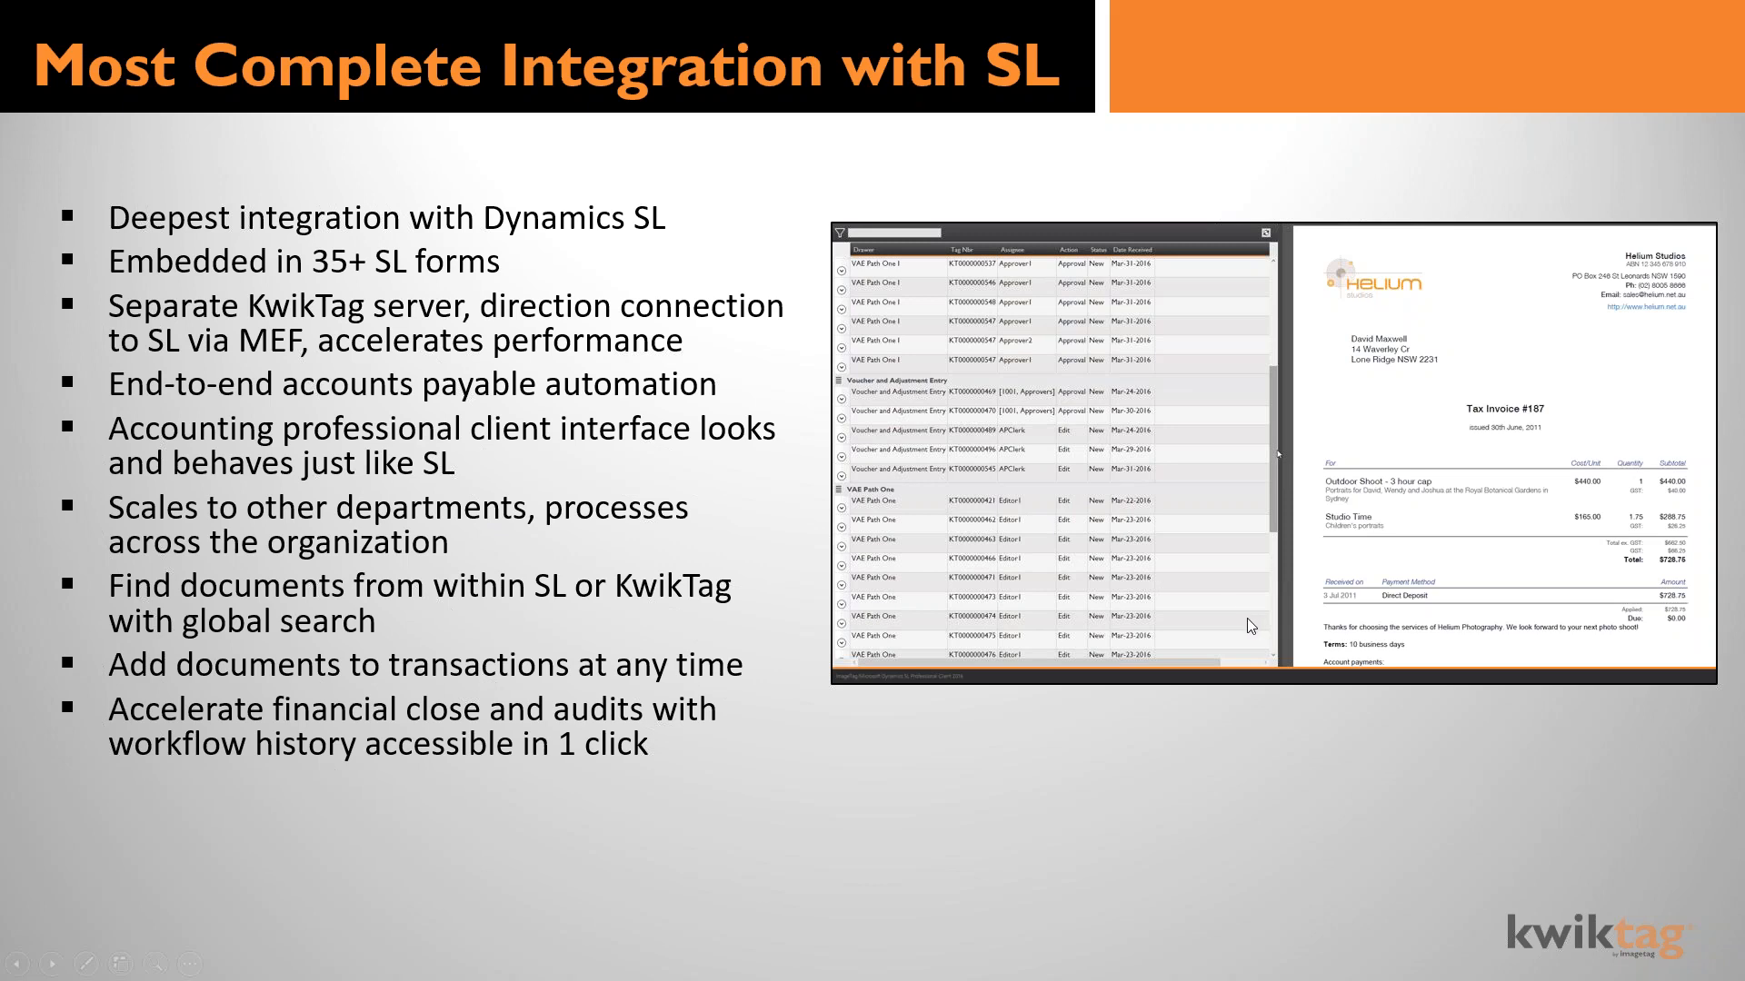
pyautogui.click(1505, 788)
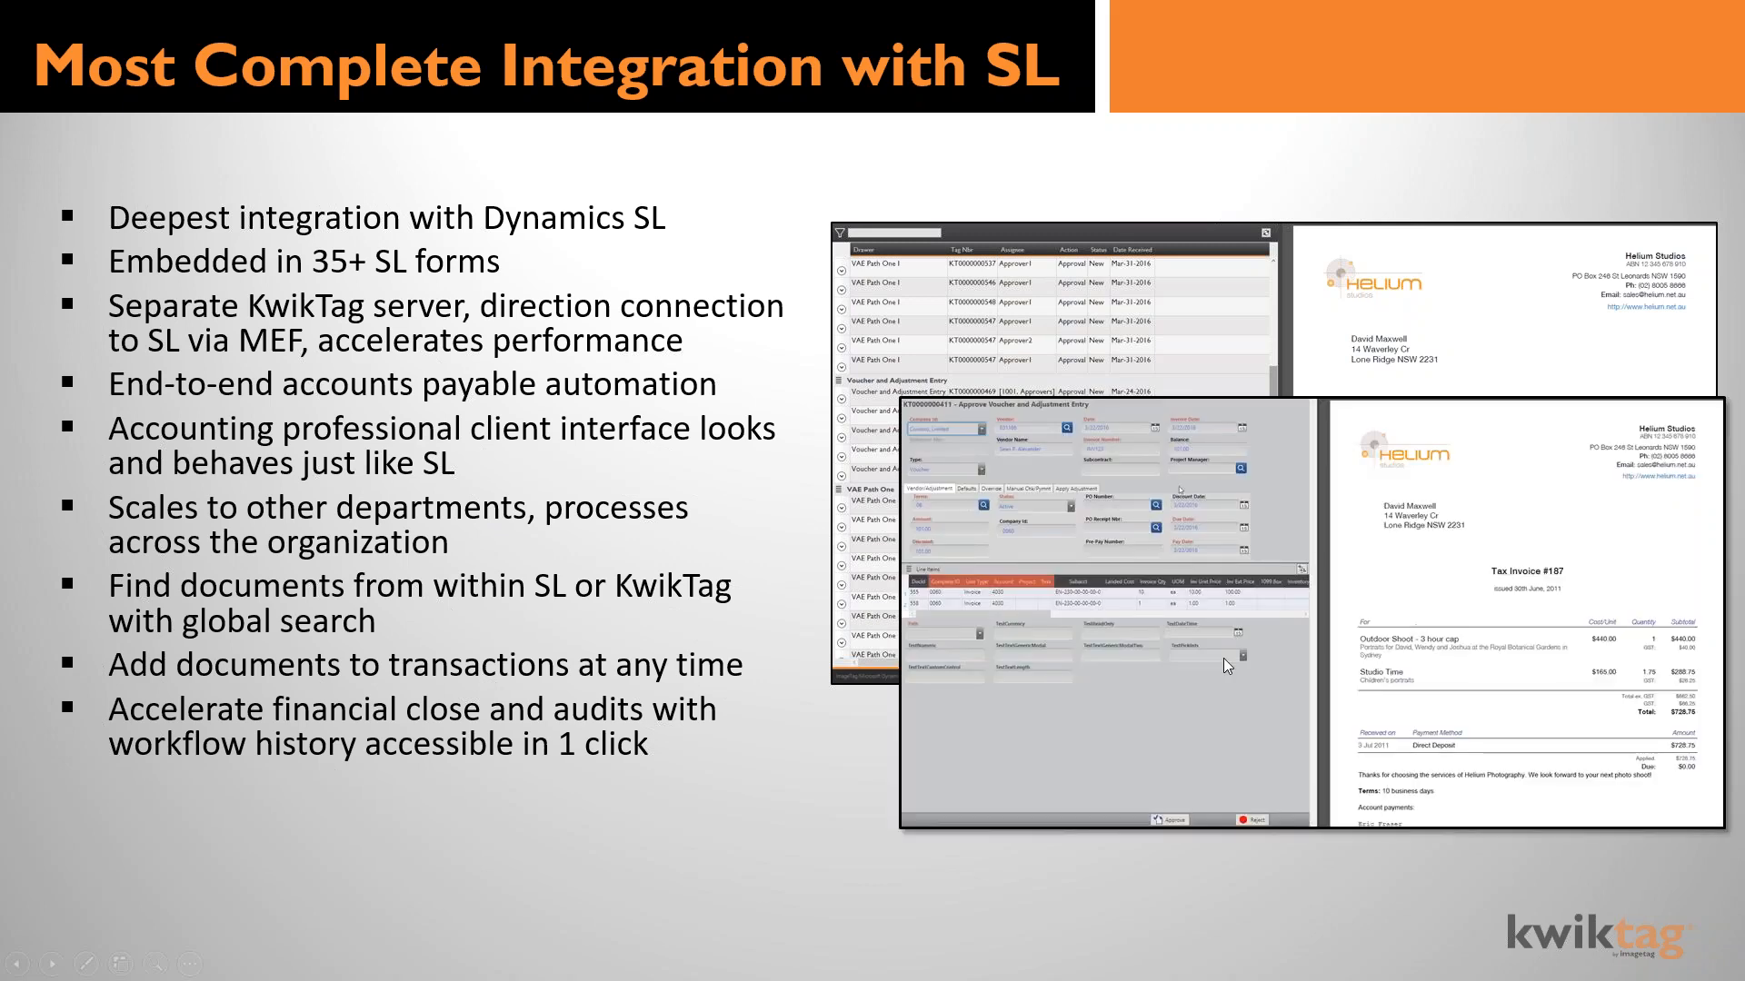